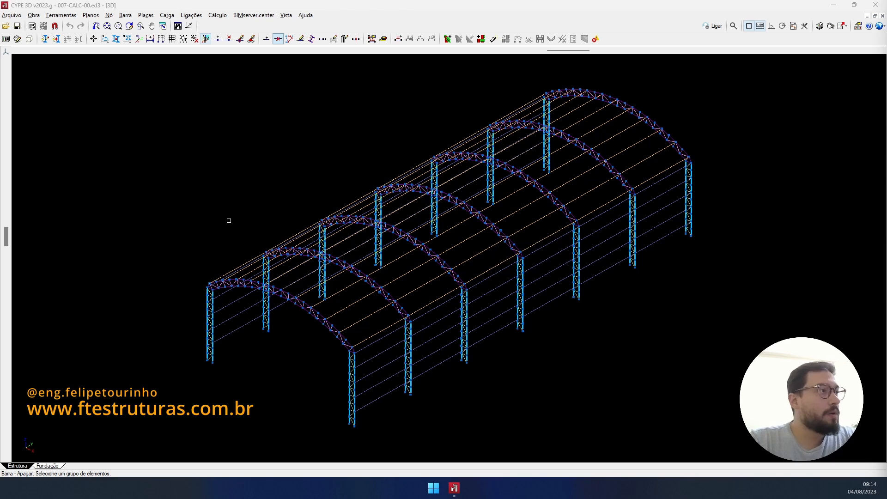
- Switch to the ZX front elevation, centre the arched frame and activate Vinculação interna
scroll(254, 203, "down", 2)
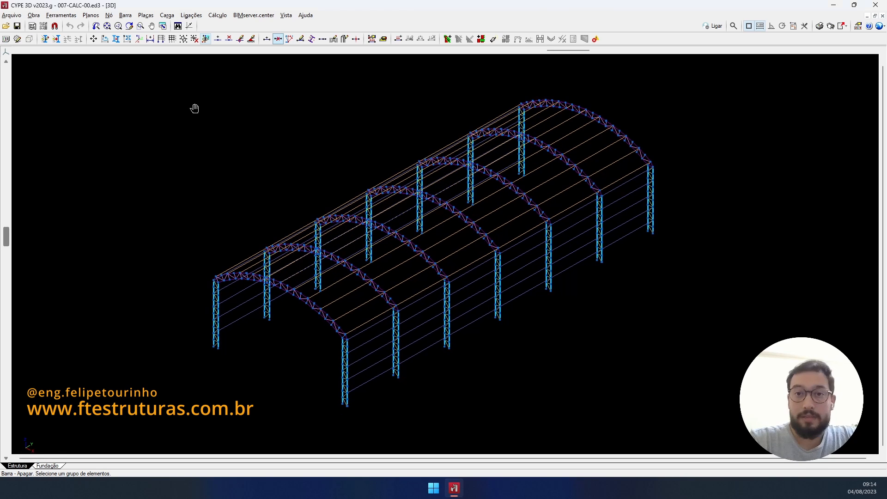
left_click(6, 53)
left_click(24, 58)
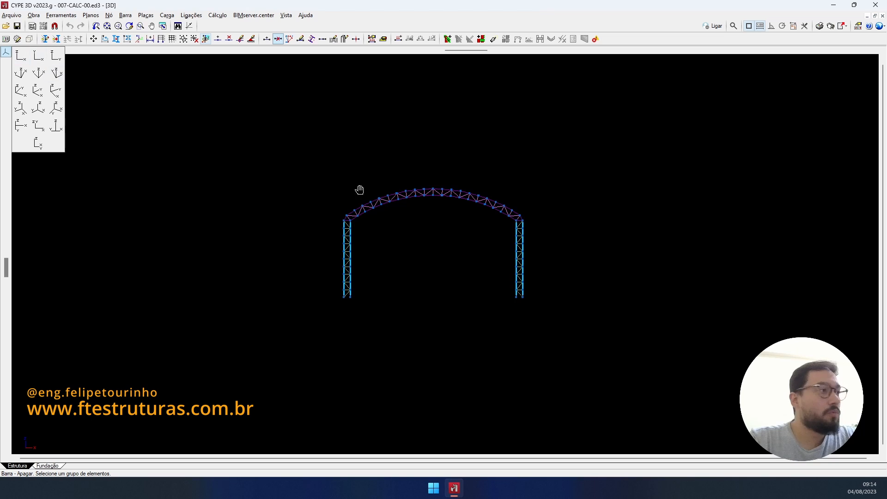
middle_click_drag(358, 193, 339, 237)
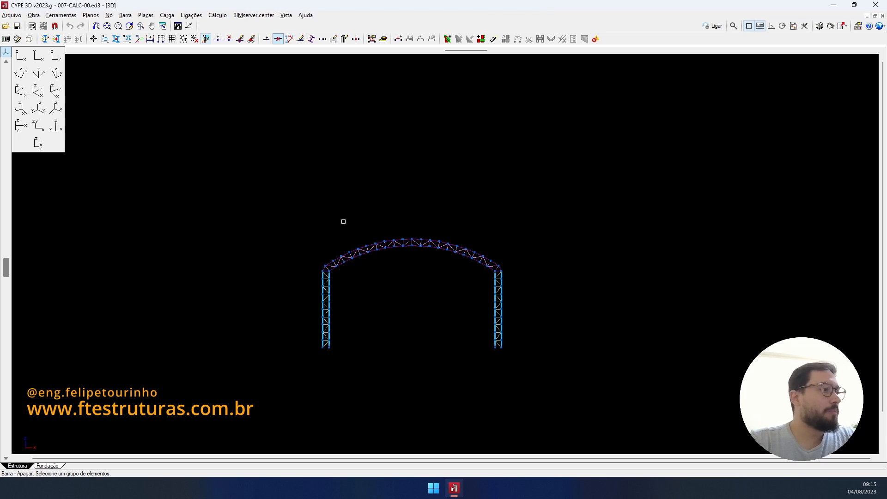
scroll(343, 222, "up", 2)
middle_click_drag(450, 293, 413, 260)
scroll(396, 292, "up", 2)
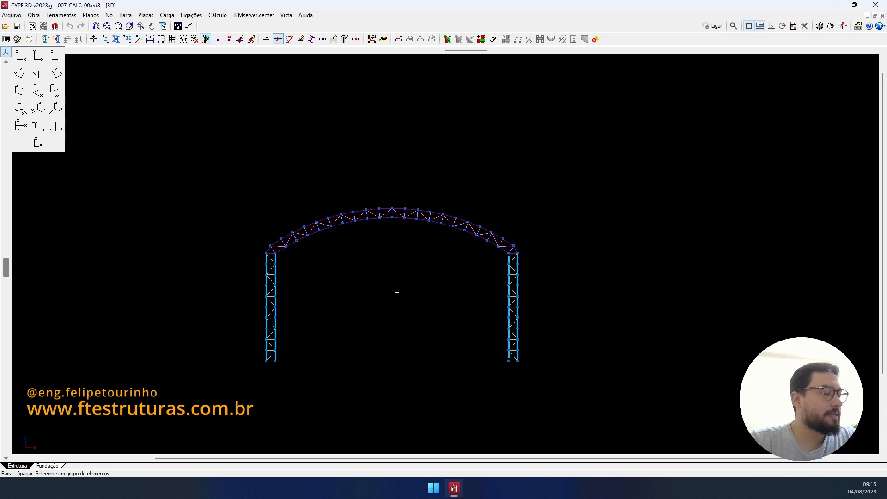
middle_click_drag(372, 302, 378, 282)
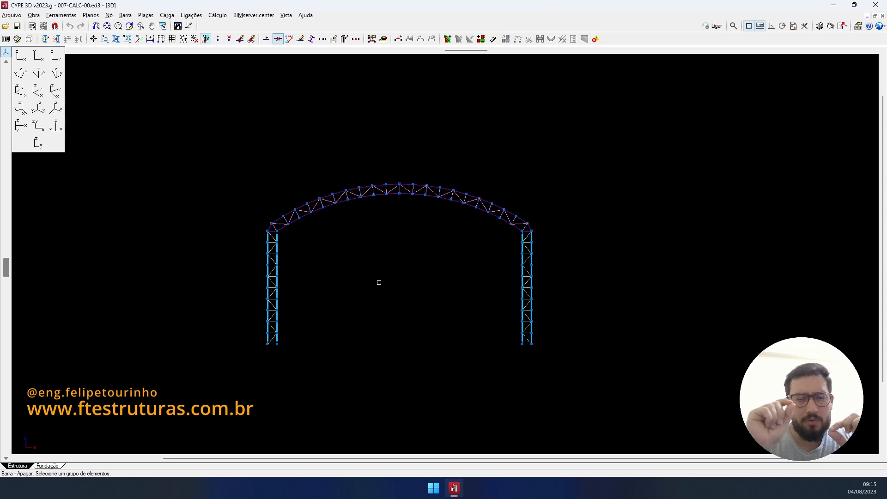
left_click(240, 39)
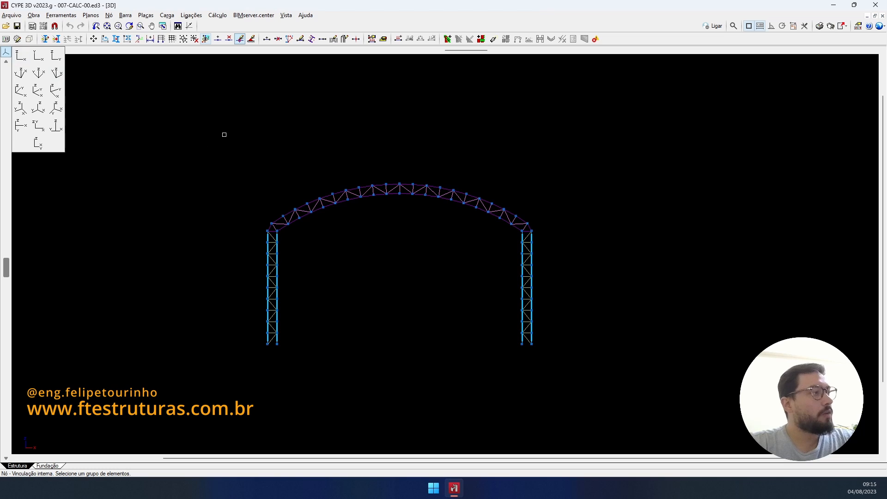
- Window-select every node of the structure and check the selection in a 3D view
left_click(224, 135)
left_click(584, 372)
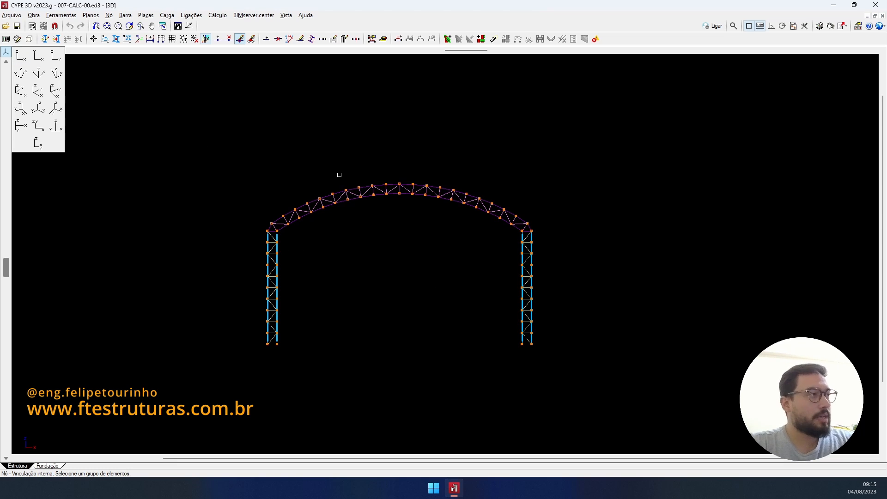
middle_click_drag(397, 253, 354, 279, "shift")
scroll(530, 309, "down", 1)
middle_click_drag(530, 309, 541, 186)
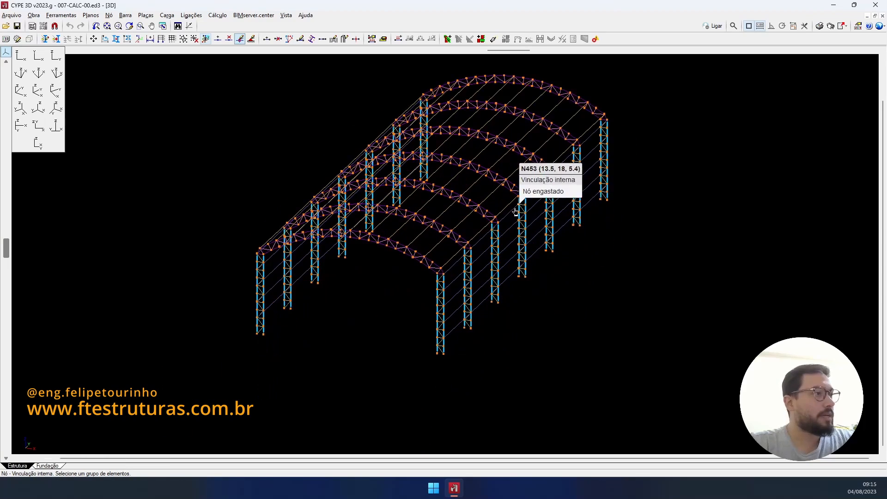
scroll(516, 209, "up", 3)
middle_click_drag(475, 172, 458, 202)
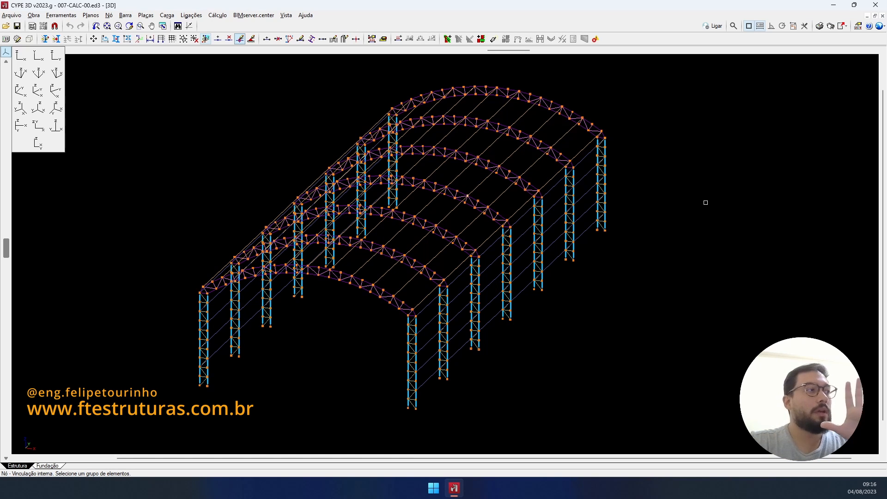
scroll(411, 298, "up", 8)
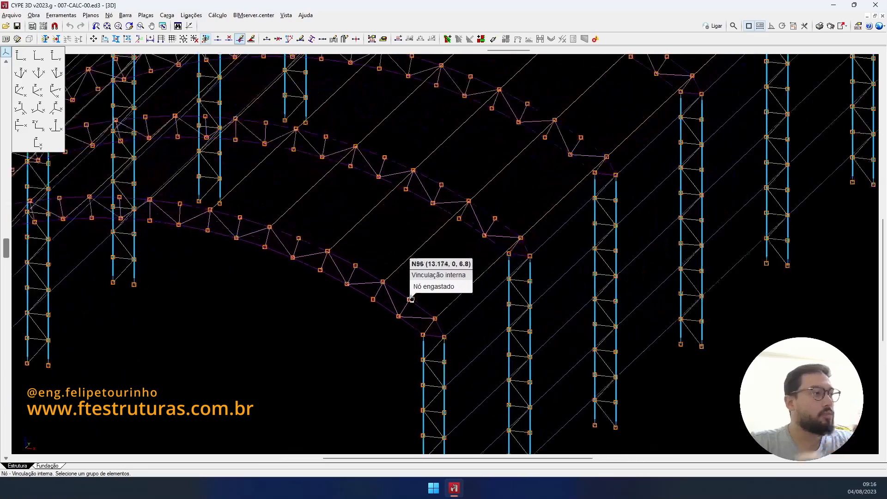
scroll(412, 299, "up", 1)
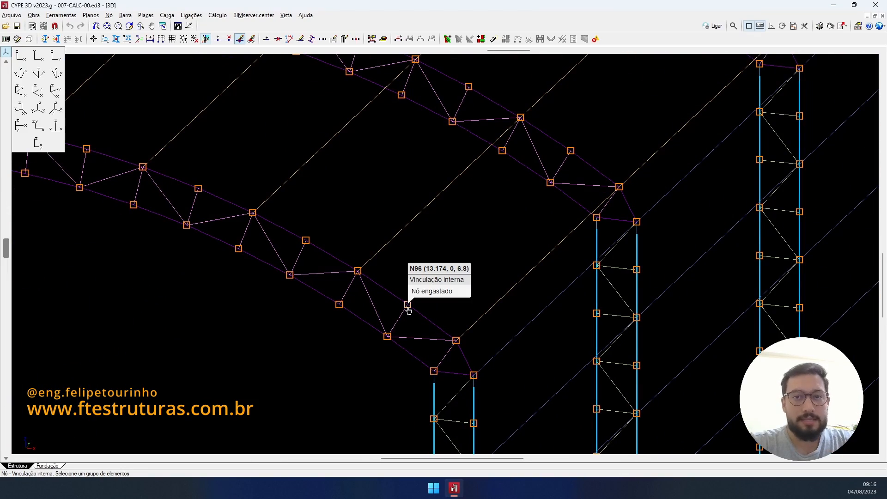
scroll(409, 306, "down", 8)
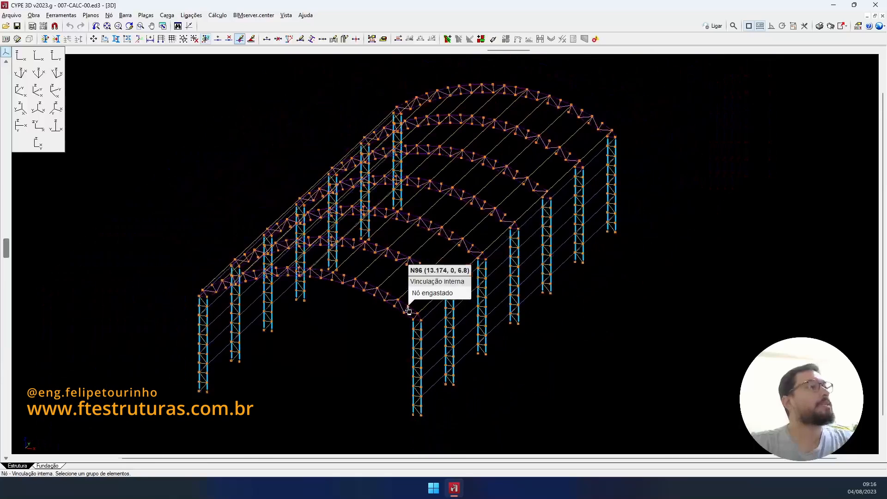
- Assign the Nó articulado (pinned) internal connection to all selected nodes
right_click(179, 265)
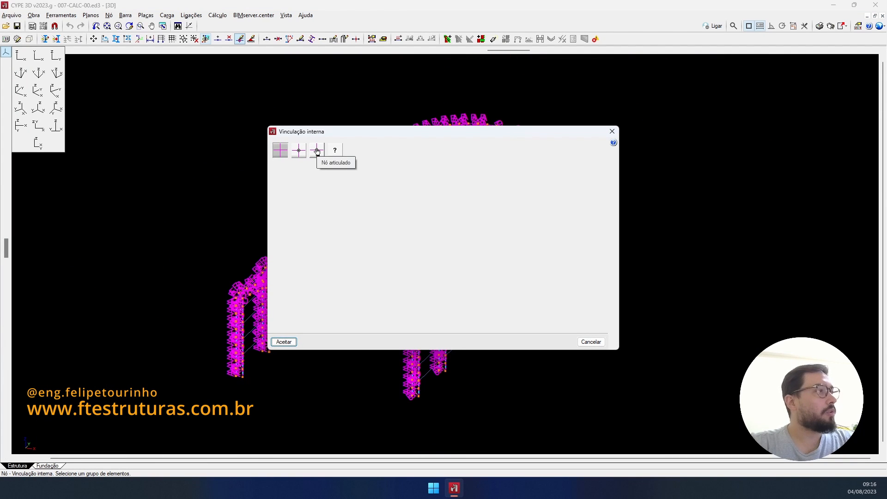
left_click(317, 150)
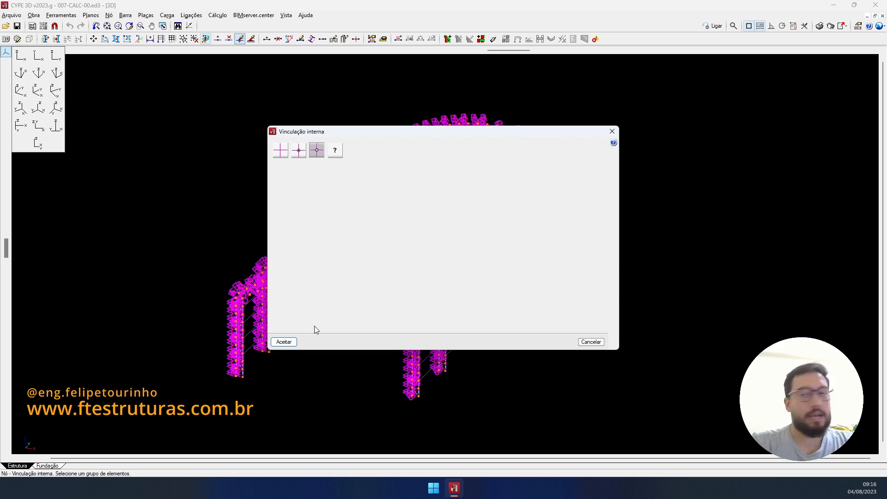
left_click(284, 342)
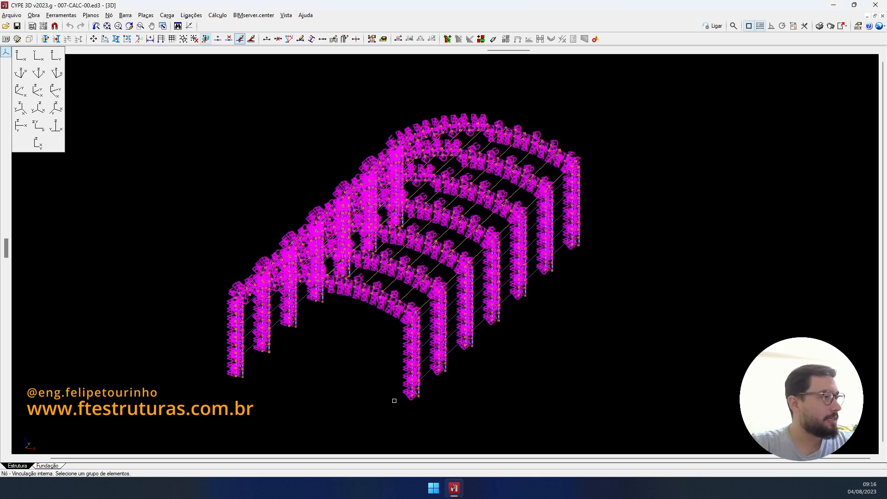
scroll(406, 268, "up", 5)
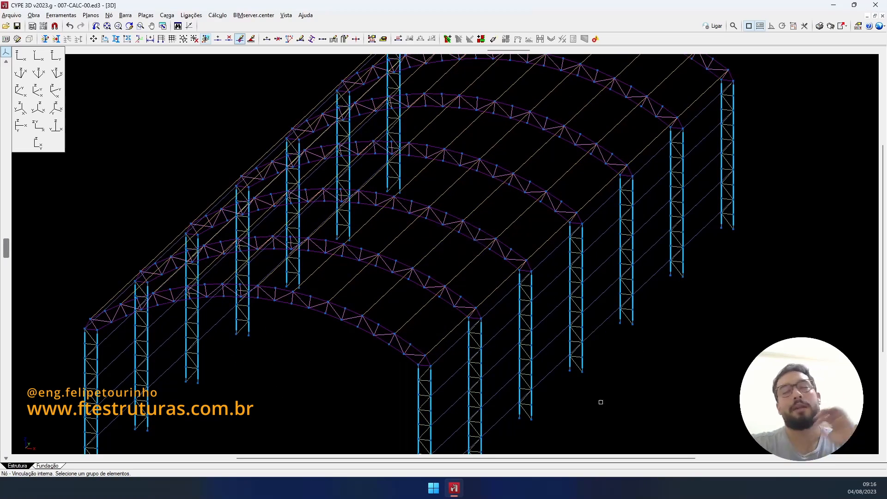
- Return to the front elevation and centre the frame in the view
scroll(422, 363, "up", 1)
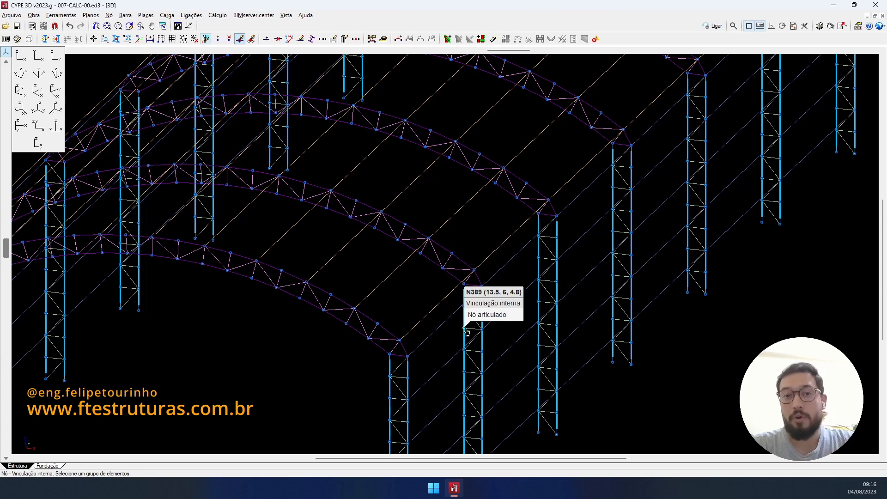
left_click(24, 61)
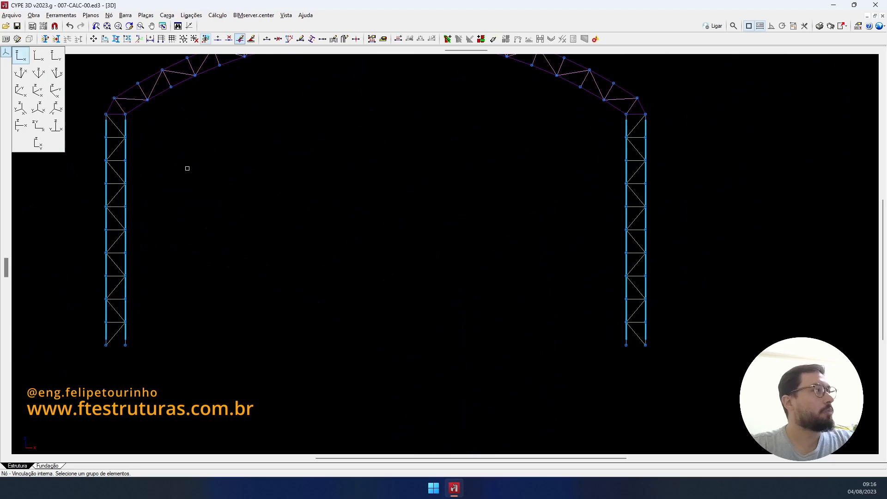
scroll(352, 242, "down", 4)
middle_click_drag(353, 242, 425, 285)
scroll(426, 285, "up", 1)
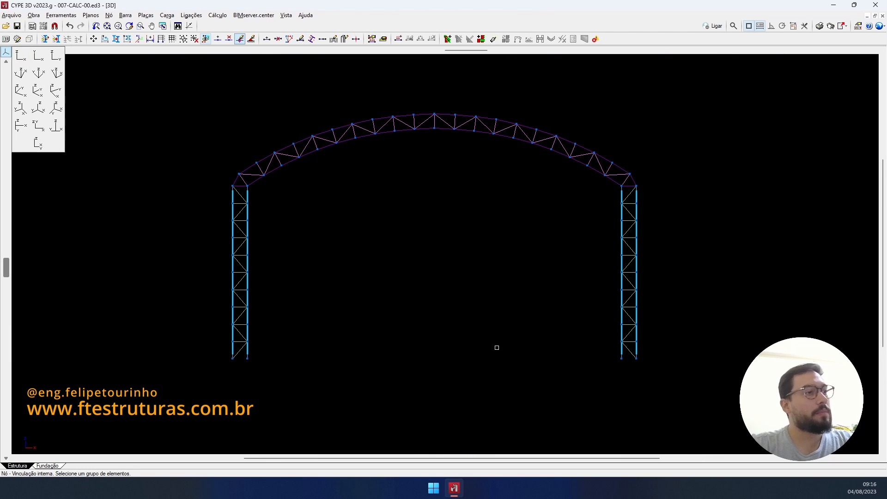
middle_click_drag(510, 324, 511, 320)
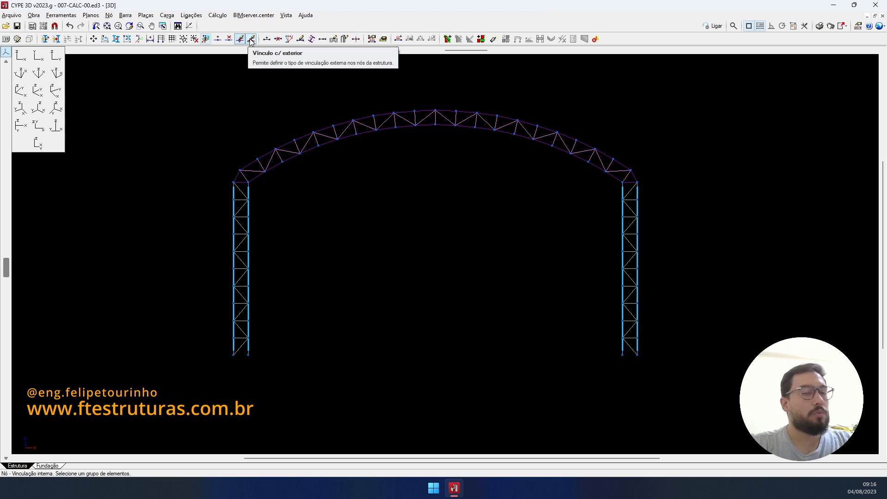
- With Vínculo c/ exterior active, window-select the base nodes of both columns
left_click(109, 15)
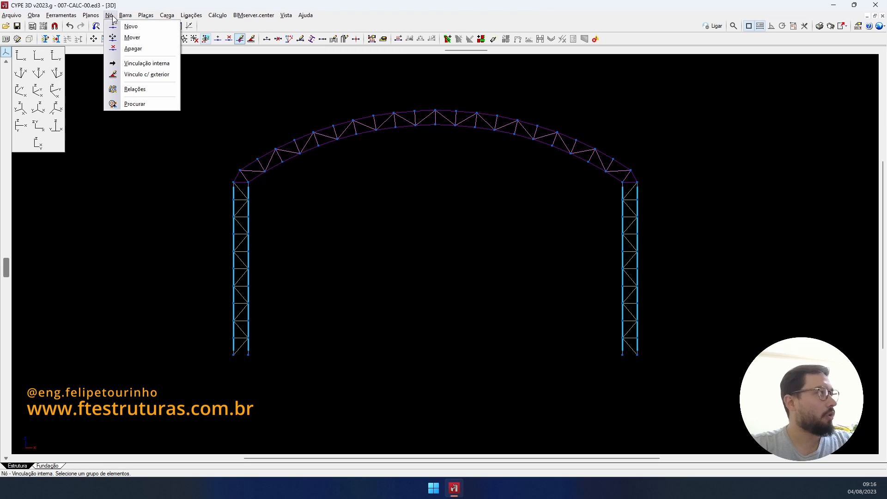
left_click(147, 75)
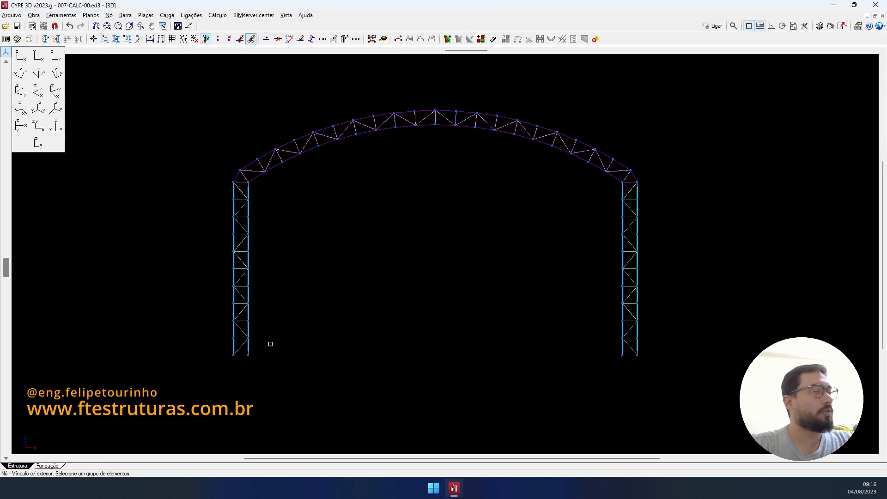
left_click_drag(214, 348, 282, 372)
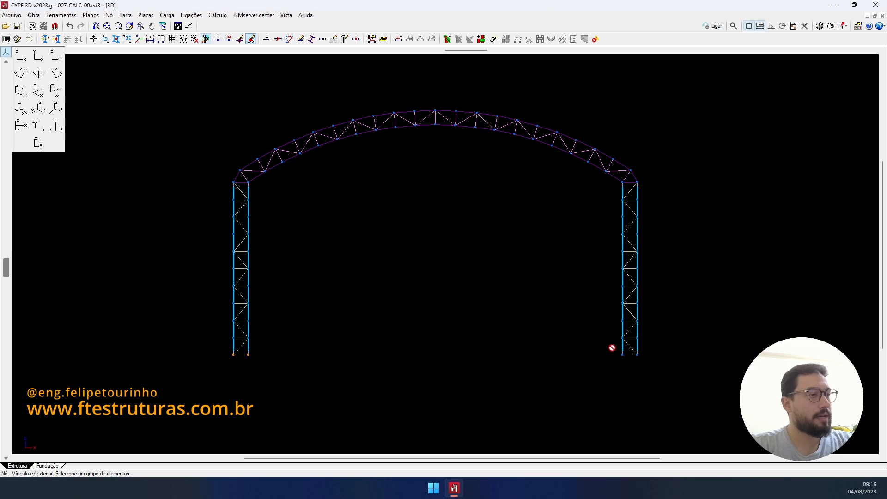
left_click_drag(612, 349, 670, 368)
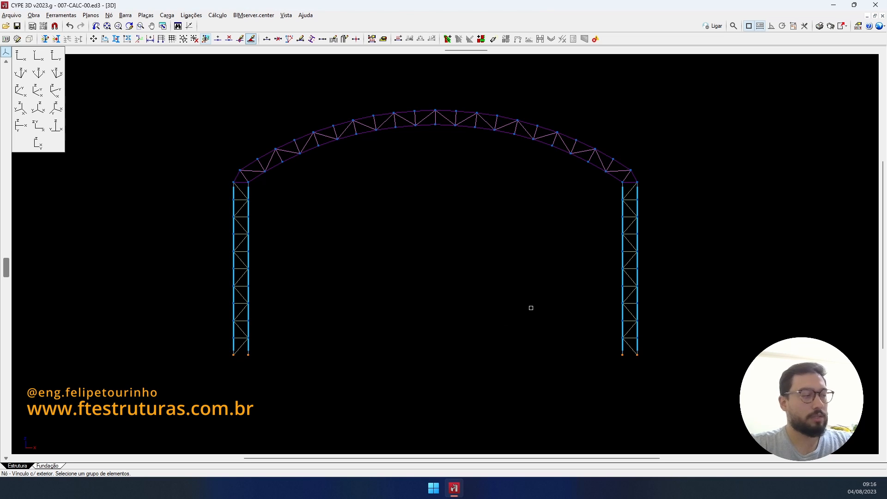
middle_click_drag(511, 308, 469, 329, "shift")
scroll(468, 329, "down", 1)
scroll(469, 329, "down", 2)
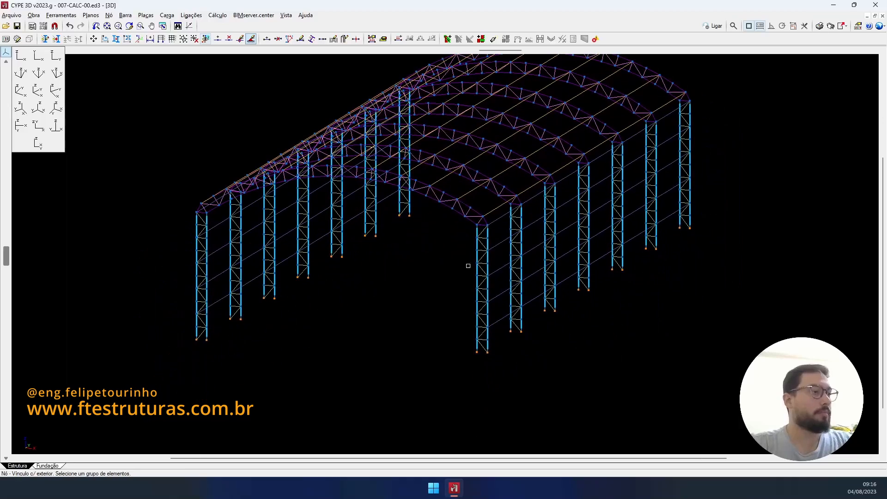
- Give the selected column bases an Articulação support with Dx, Dy and Dz fixed
right_click(635, 340)
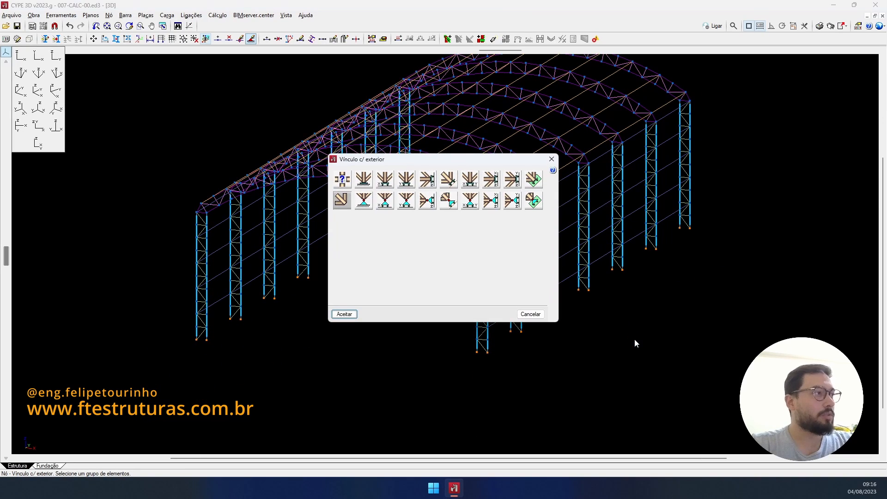
left_click(360, 208)
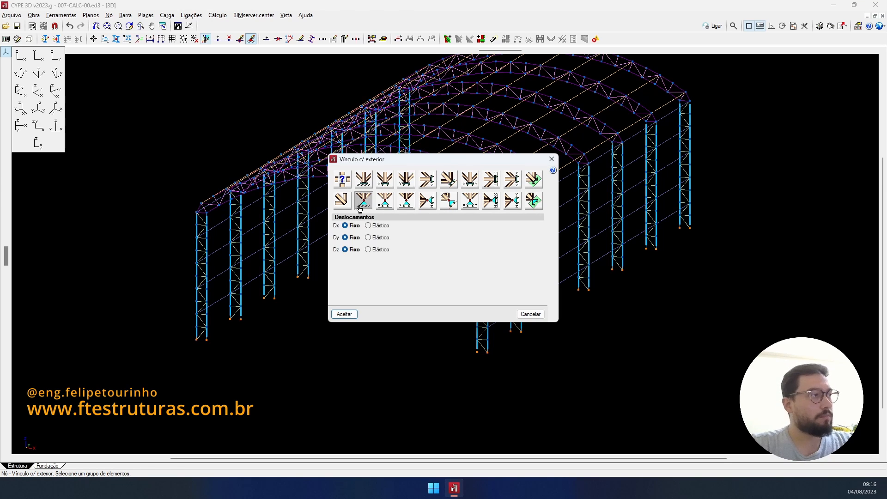
left_click(354, 314)
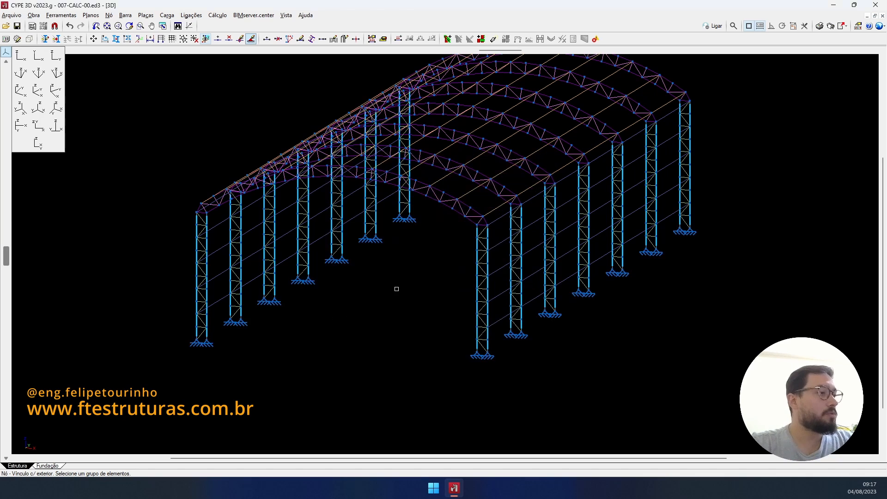
scroll(394, 296, "up", 3)
scroll(440, 361, "up", 4)
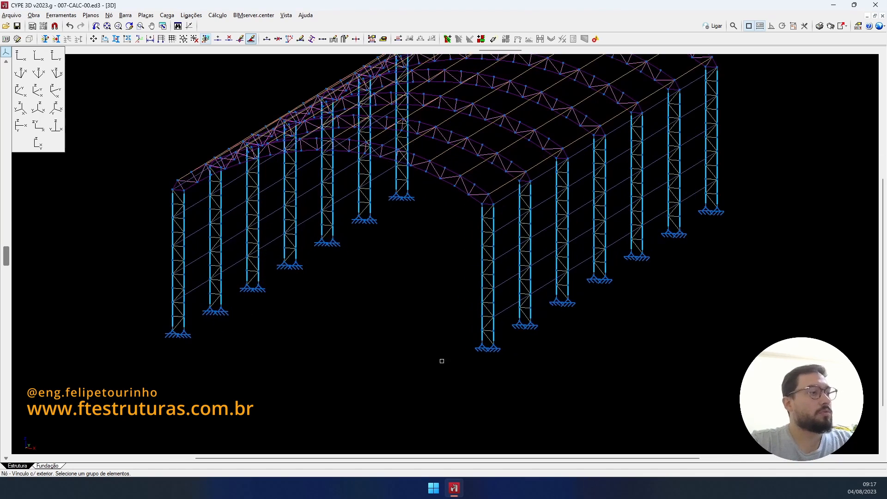
scroll(499, 363, "up", 3)
scroll(495, 330, "down", 8)
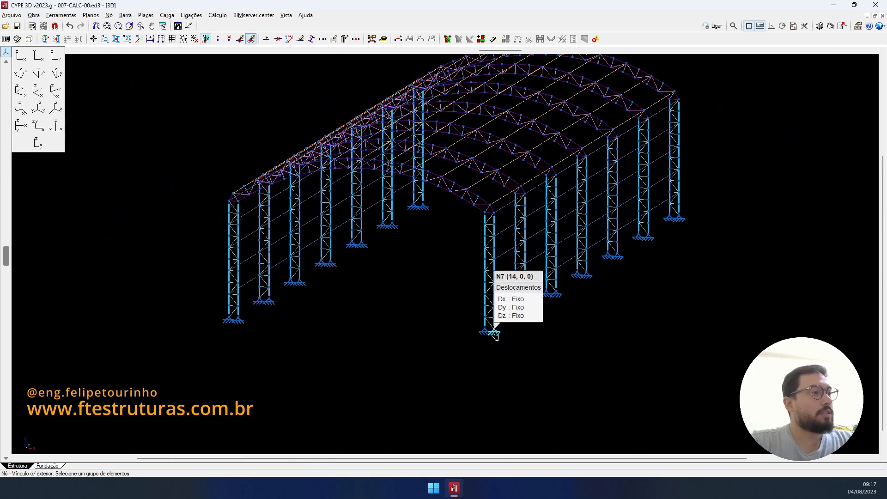
middle_click_drag(653, 363, 678, 362)
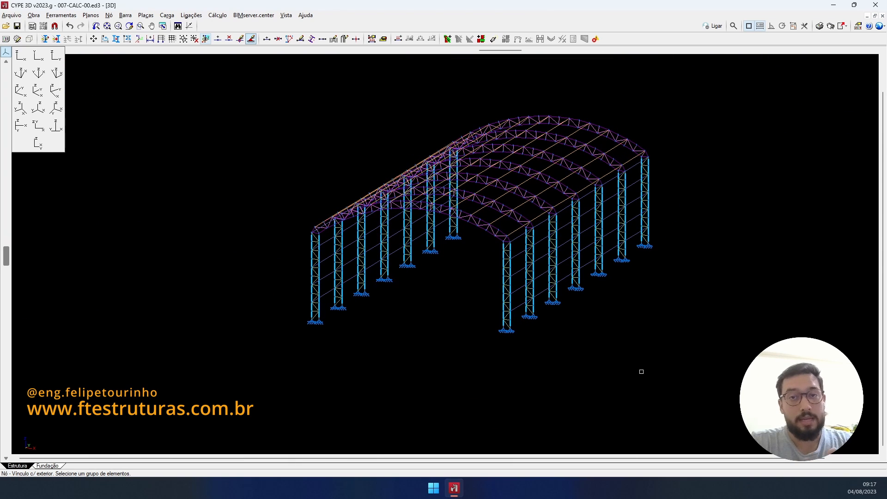
left_click(8, 51)
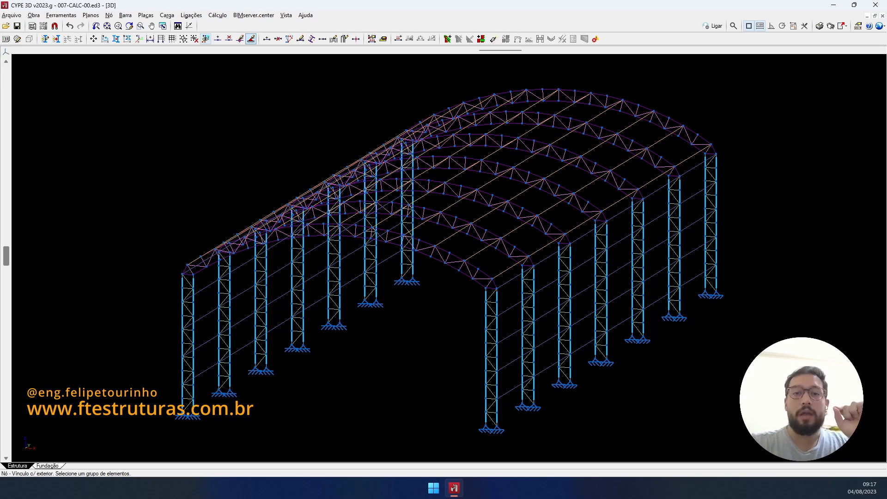
middle_click_drag(622, 272, 513, 327, "shift")
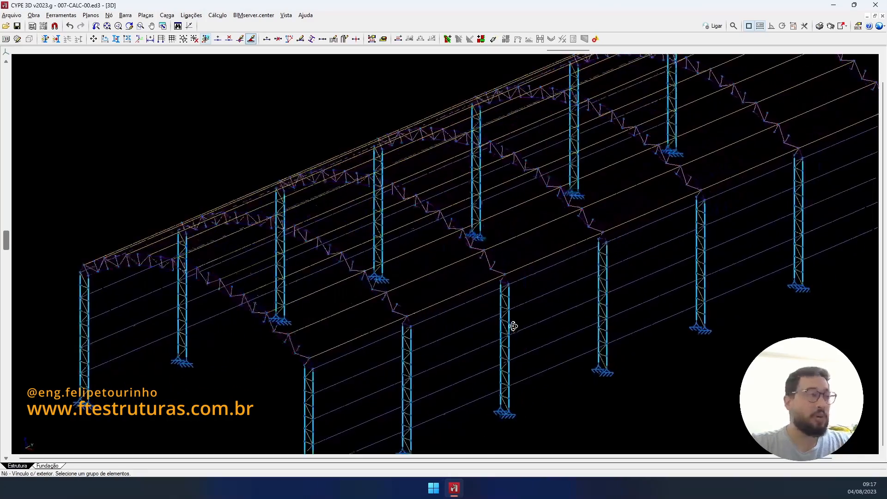
scroll(514, 327, "down", 1)
mouse_move(540, 280)
middle_mouse_down()
mouse_move(556, 266)
mouse_move(554, 291)
middle_mouse_up()
scroll(557, 278, "down", 1)
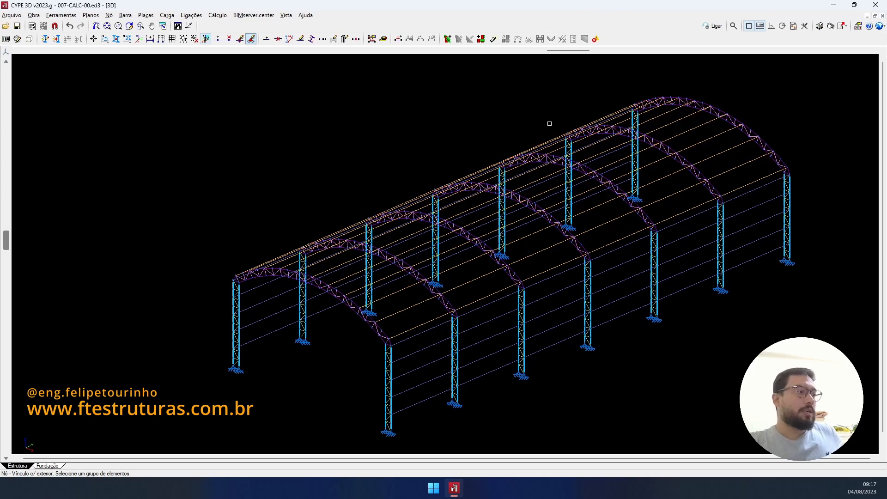
scroll(422, 361, "up", 3)
middle_click_drag(427, 314, 439, 280)
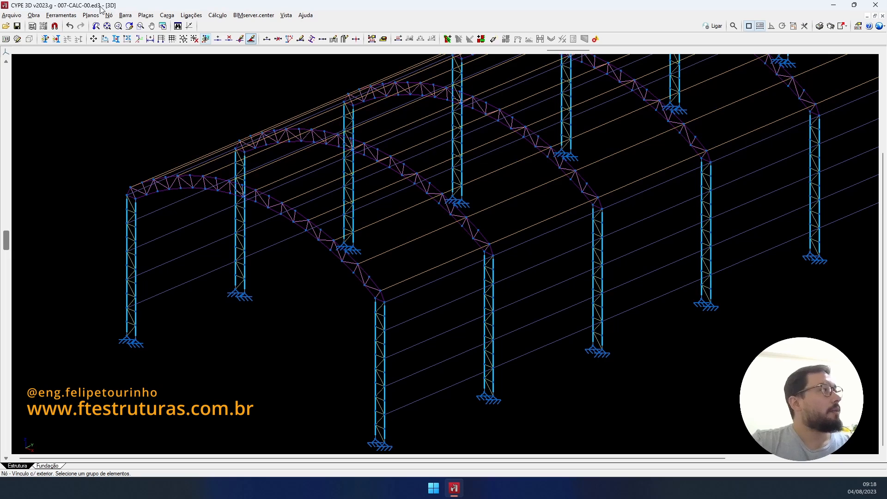
- Generate a bar between the eaves nodes of adjacent trusses, divided into 3
left_click(70, 16)
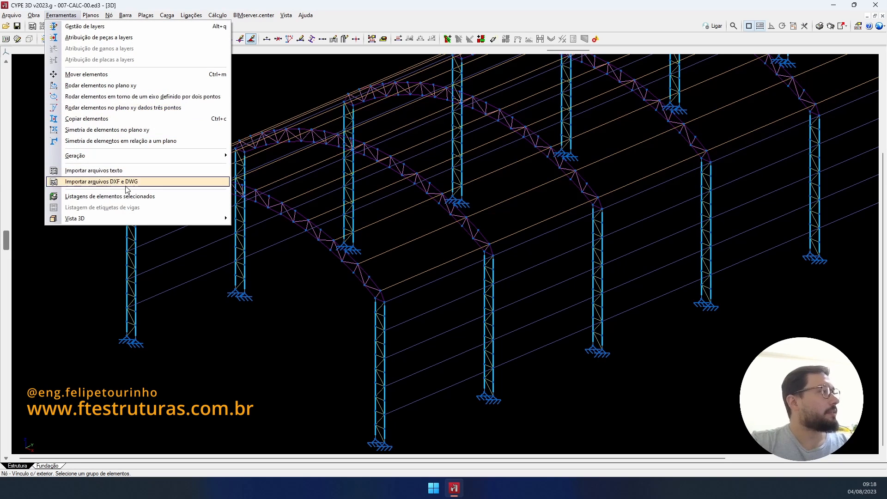
mouse_move(169, 156)
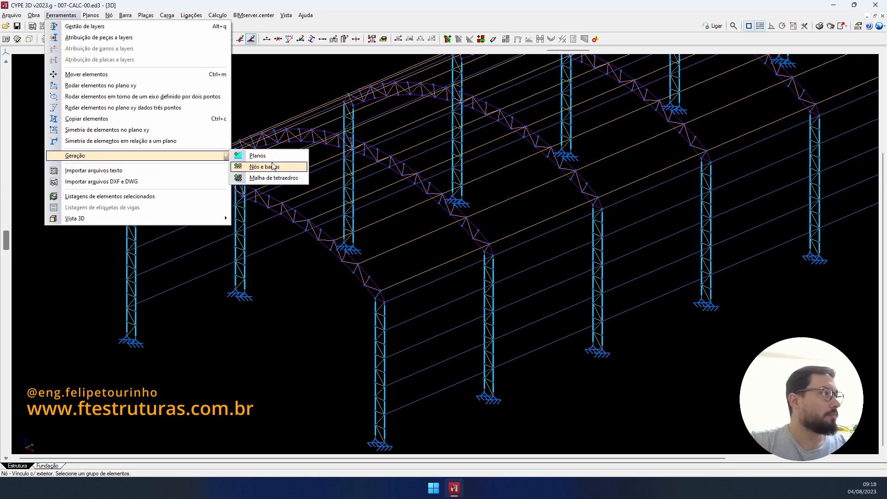
left_click(271, 168)
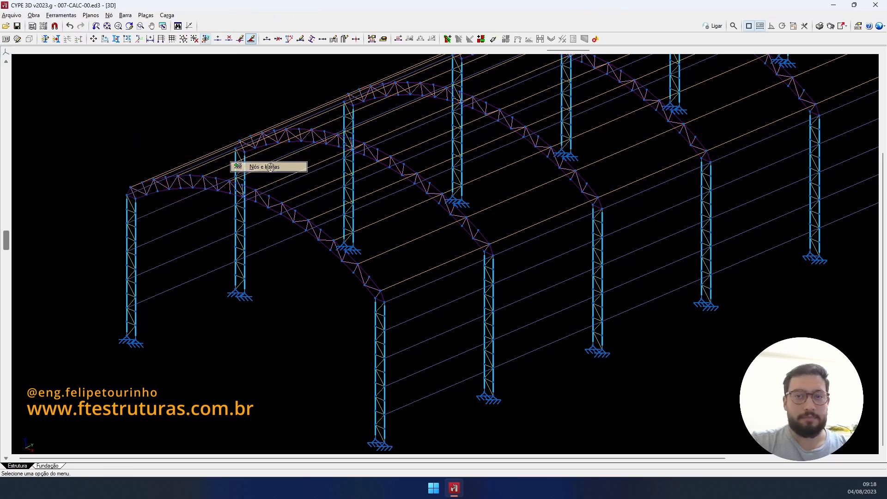
scroll(426, 260, "up", 2)
scroll(426, 259, "up", 1)
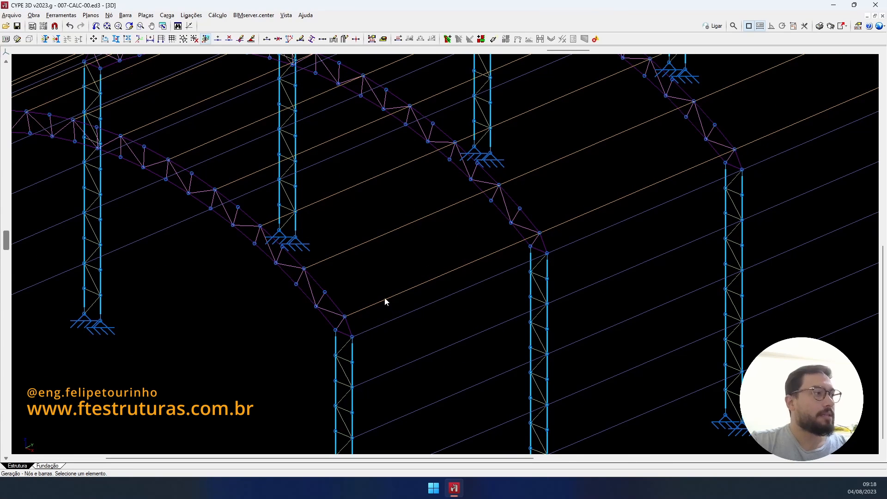
left_click(345, 317)
left_click(539, 234)
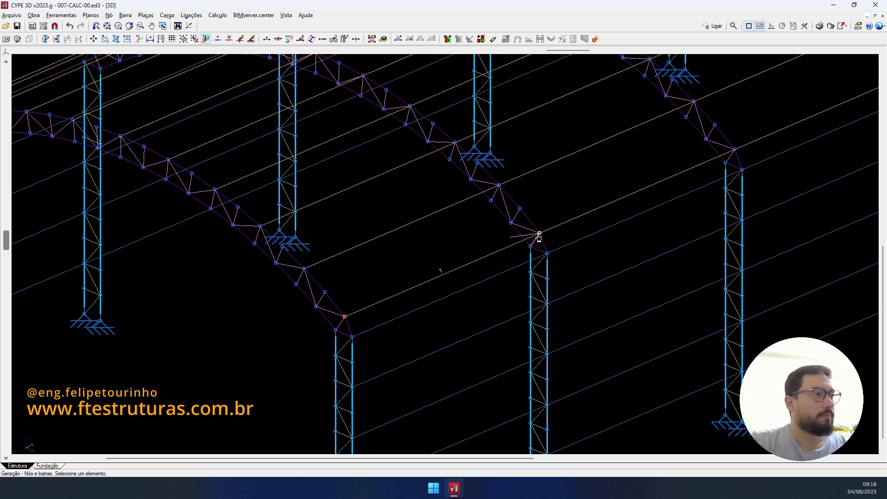
right_click(579, 250)
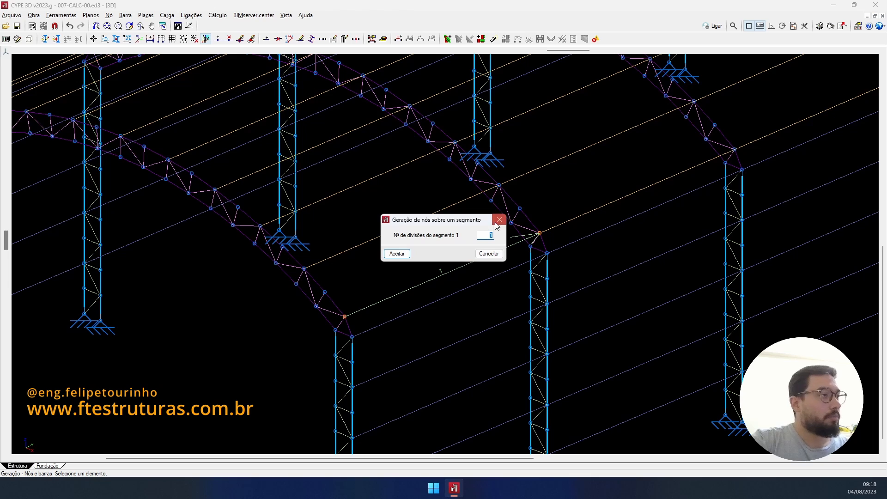
left_click(482, 236)
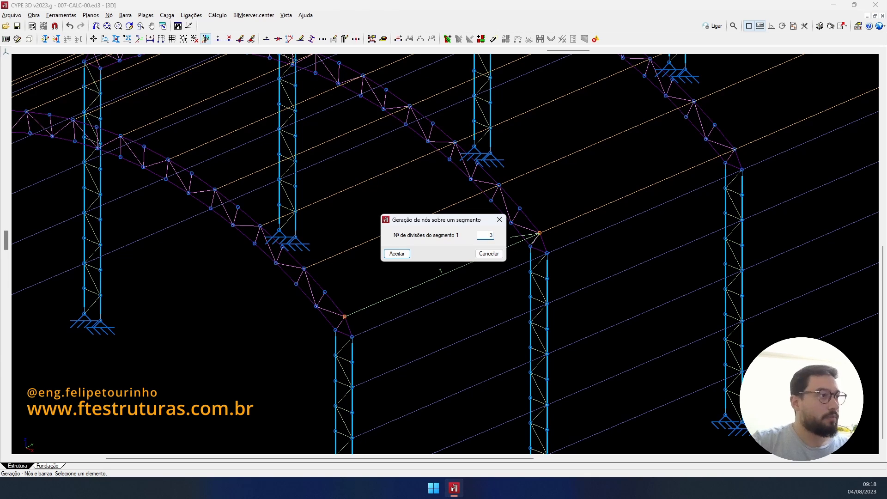
type("3")
left_click(395, 254)
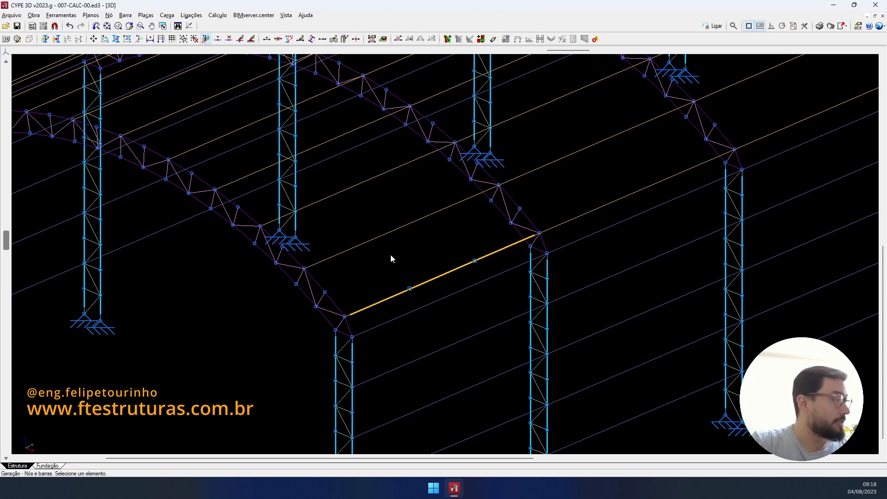
- Add a second bar between higher nodes on the same trusses, also divided into 3
left_click(305, 269)
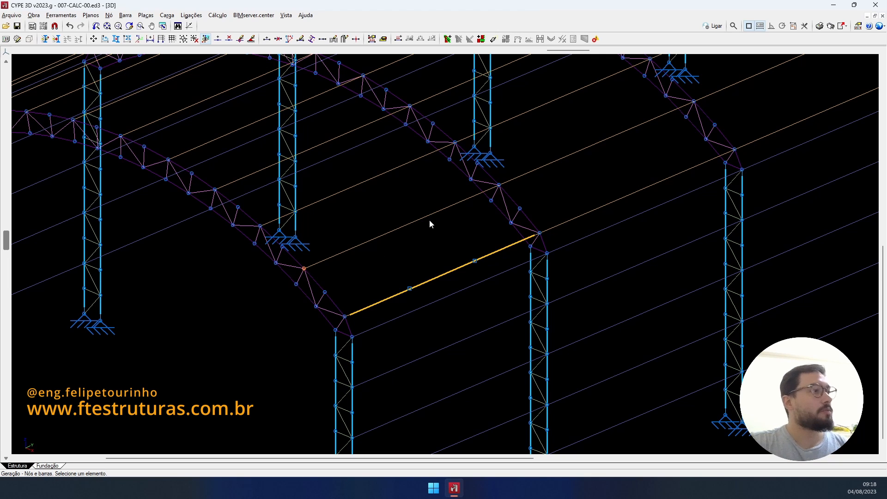
left_click(500, 185)
type("3")
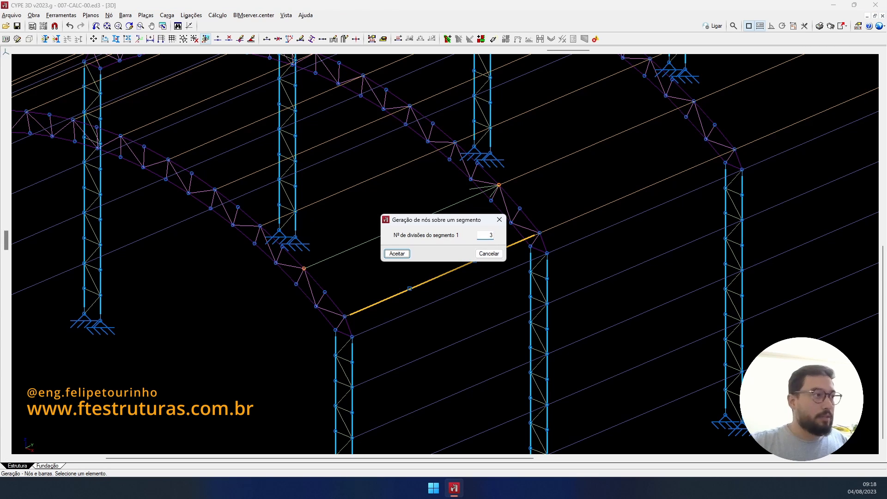
key("Return")
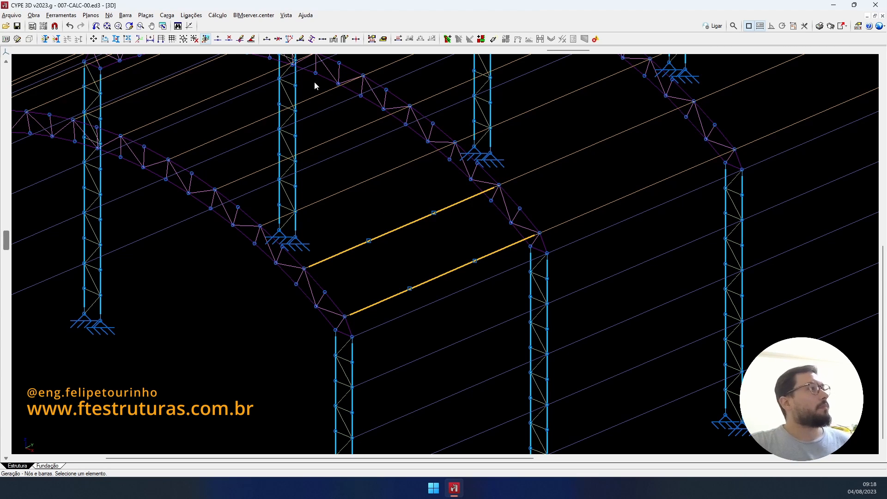
left_click(240, 39)
- Window-select the intermediate nodes on both new bars and assign them the third internal connection type
left_click_drag(367, 229, 434, 291)
left_click_drag(424, 206, 440, 215)
left_click_drag(459, 247, 483, 276)
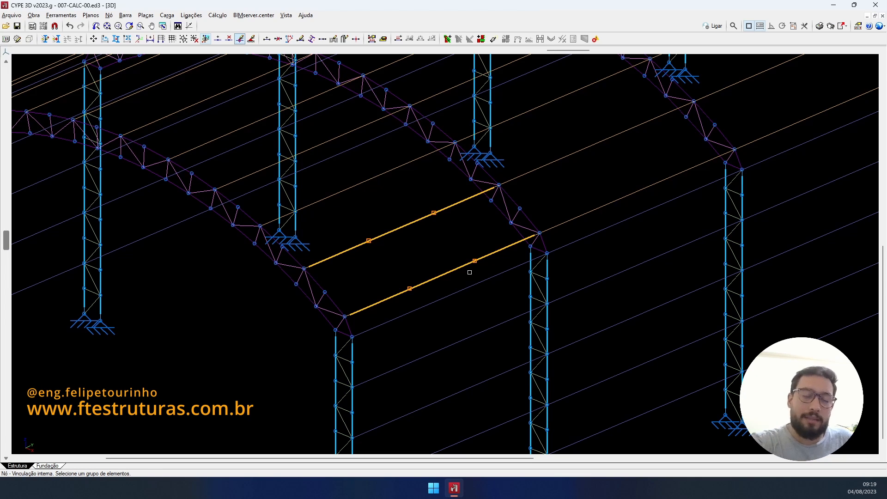
right_click(470, 273)
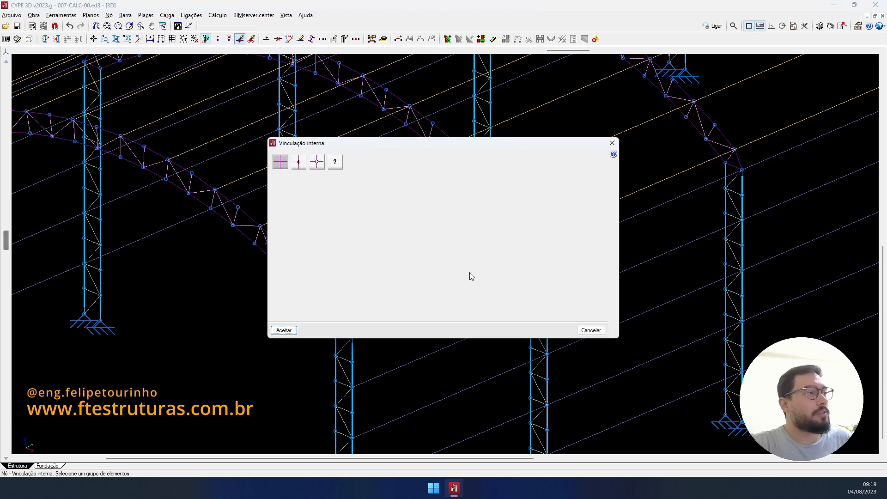
left_click(317, 162)
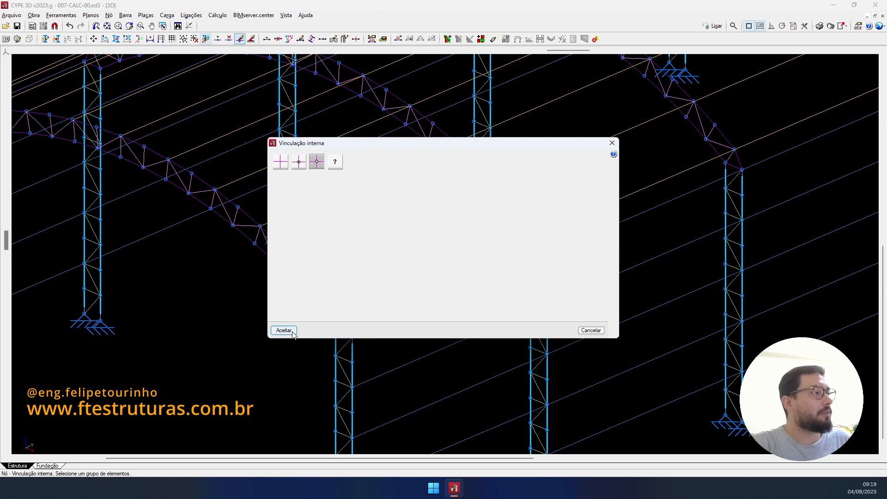
left_click(291, 332)
scroll(392, 315, "down", 3)
scroll(415, 259, "up", 4)
scroll(416, 253, "up", 1)
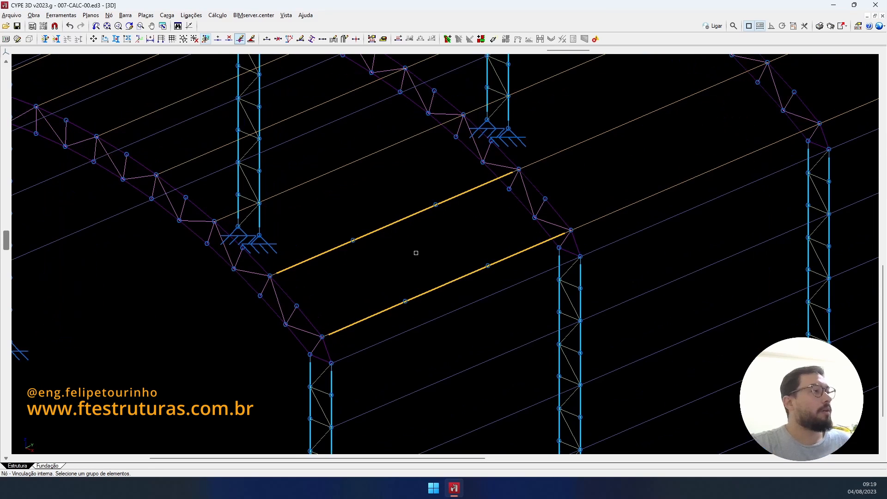
- Create a magenta layer named 'CORRENTE RIGIDA' and set it as the active layer
left_click(45, 39)
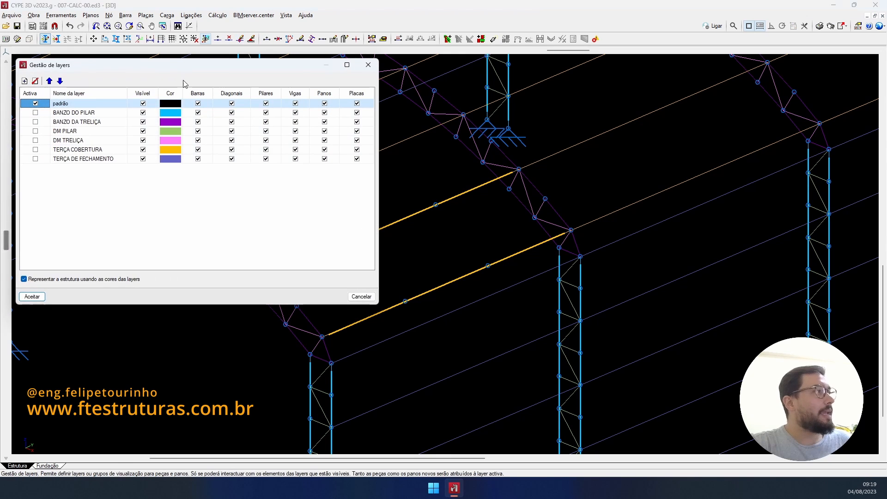
left_click(25, 81)
left_click(95, 174)
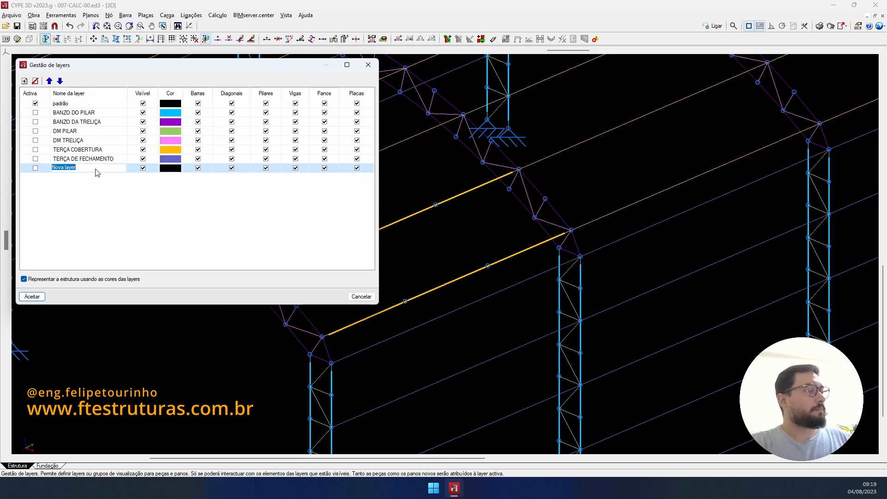
type("CORRENTE")
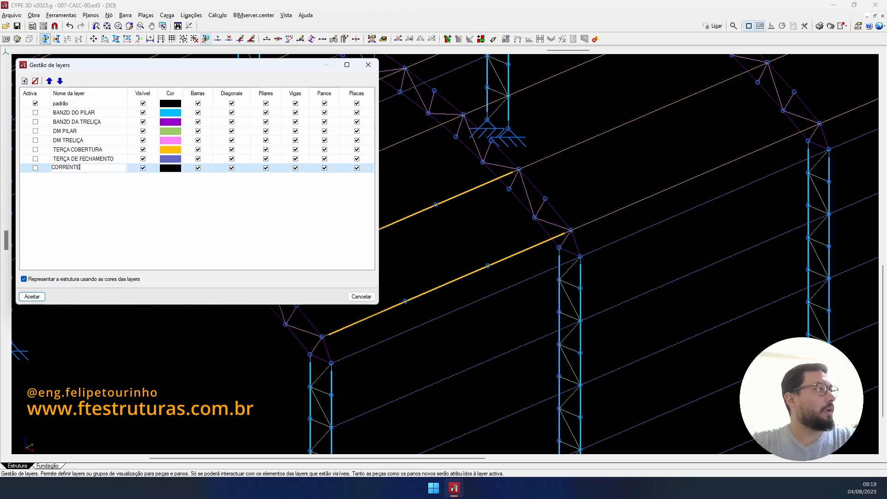
type(" RIGIDA")
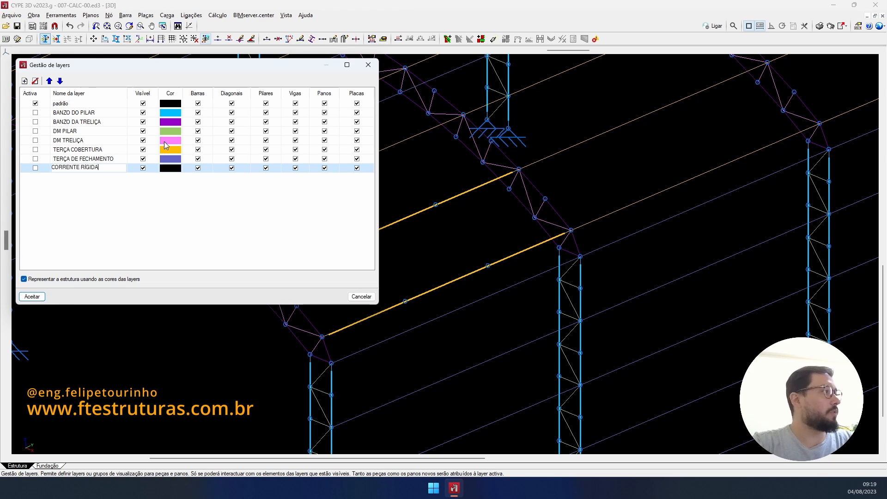
left_click(166, 168)
left_click(166, 169)
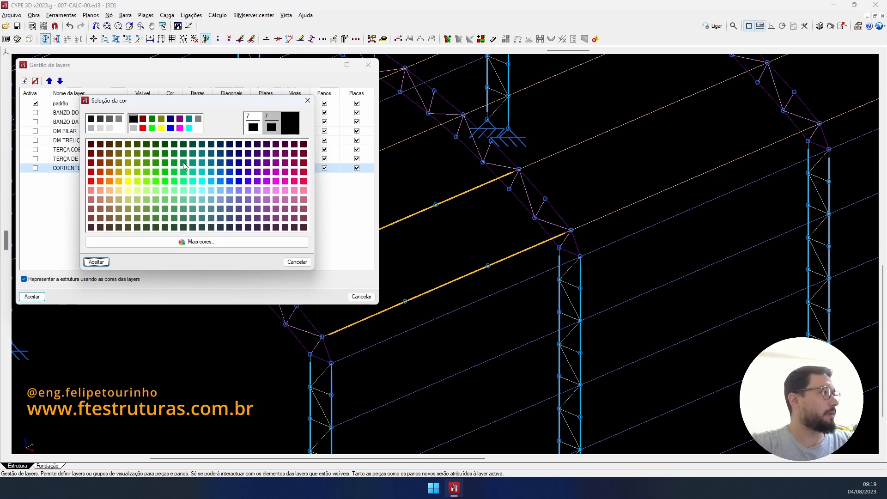
left_click(267, 181)
left_click(276, 181)
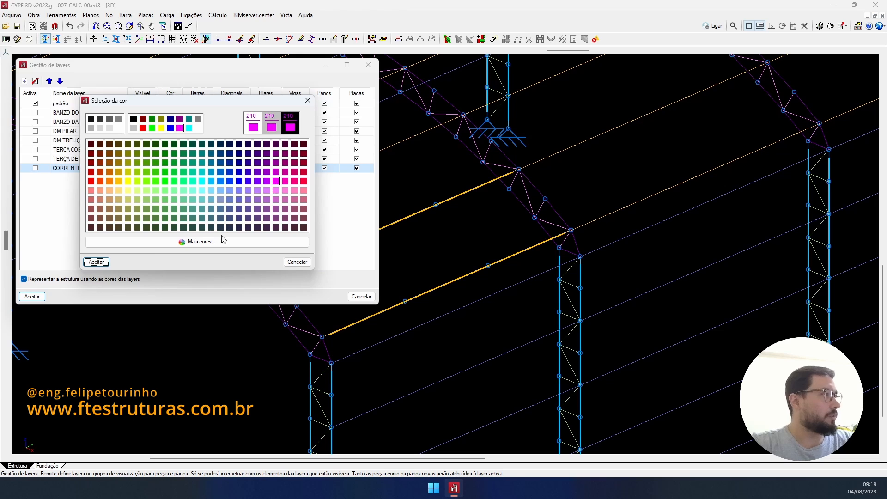
left_click(96, 262)
left_click(35, 168)
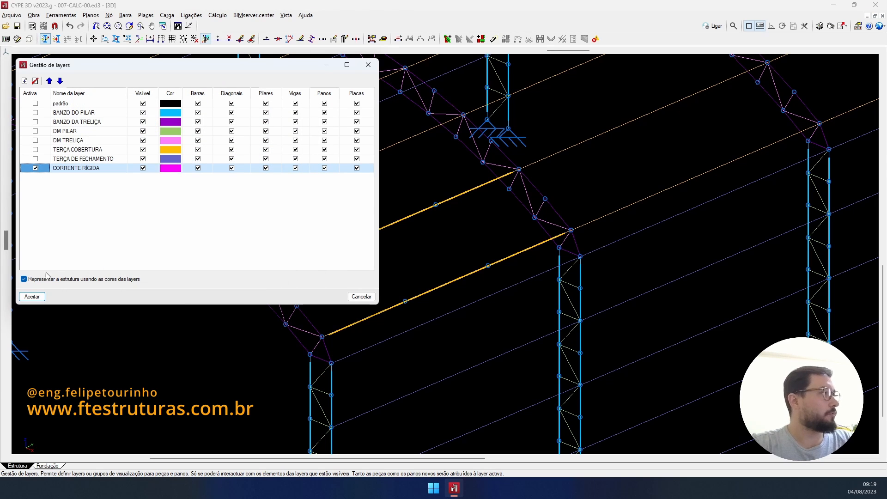
left_click(32, 297)
- Choose the rolled-steel L 1.1/4 x 1/8" single angle profile for new bars
left_click(267, 39)
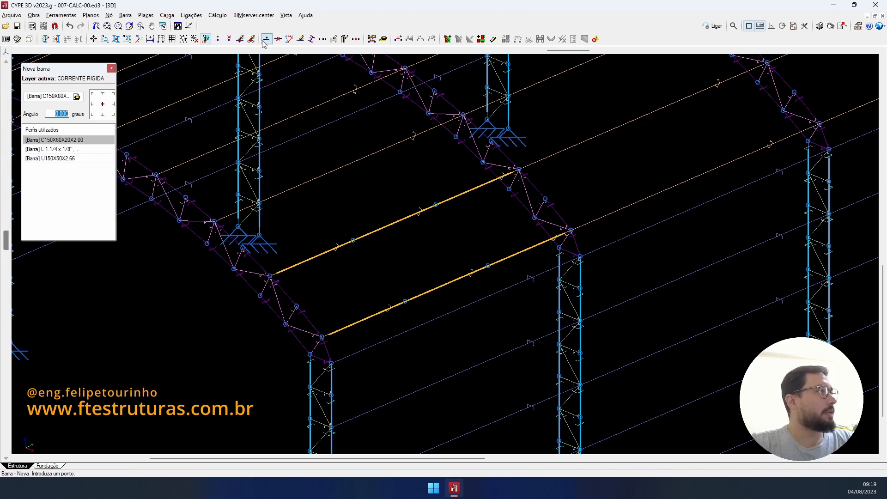
left_click(65, 96)
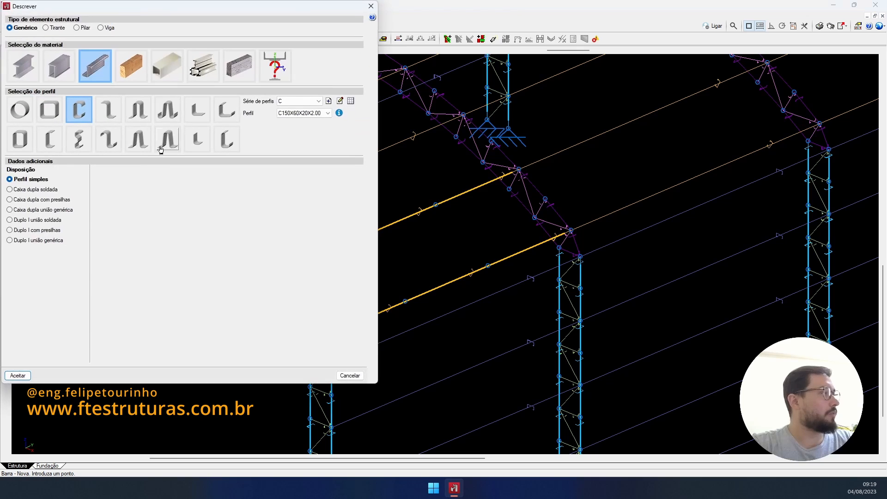
left_click(23, 65)
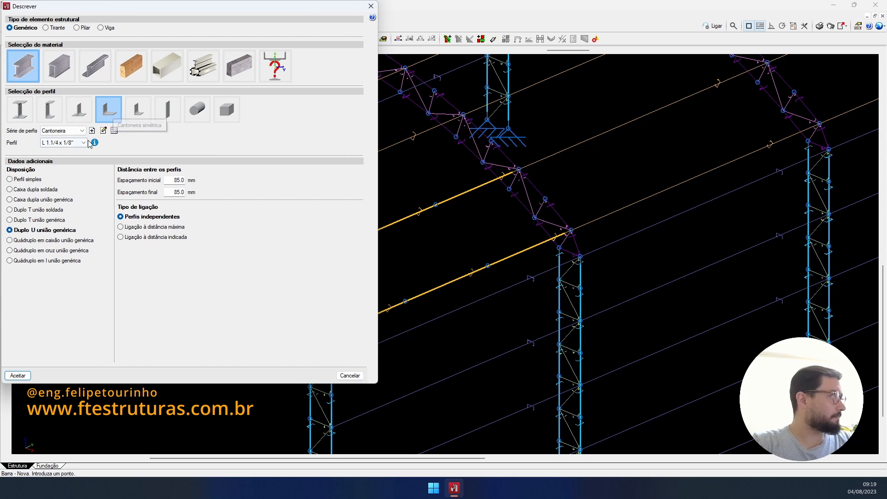
left_click(25, 180)
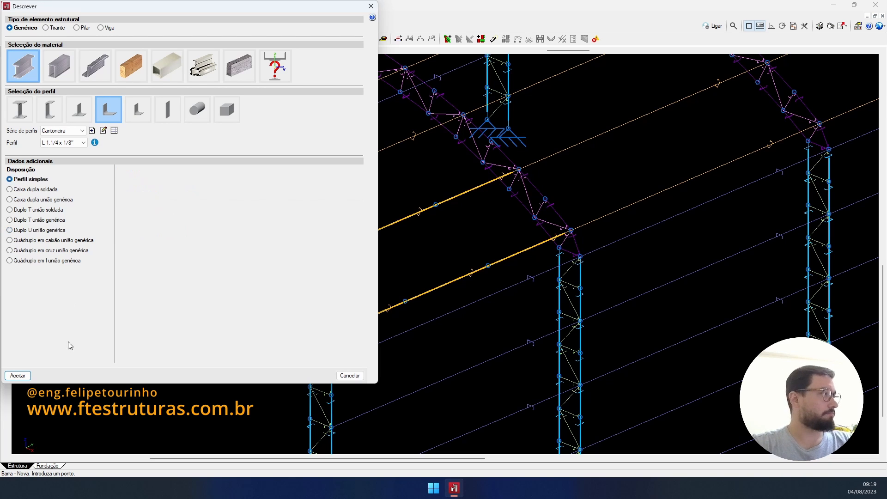
left_click(18, 375)
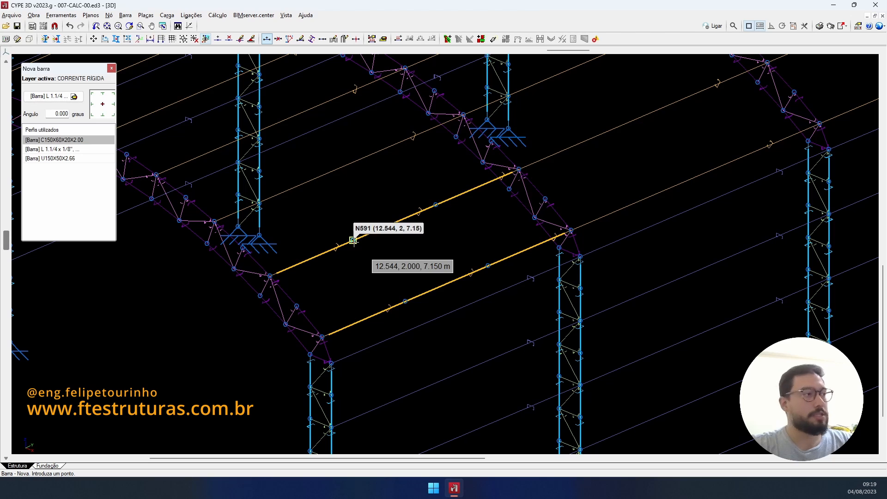
- Draw two sag rods linking the intermediate nodes of the upper and lower end-bay bars
left_click(353, 240)
left_click(405, 301)
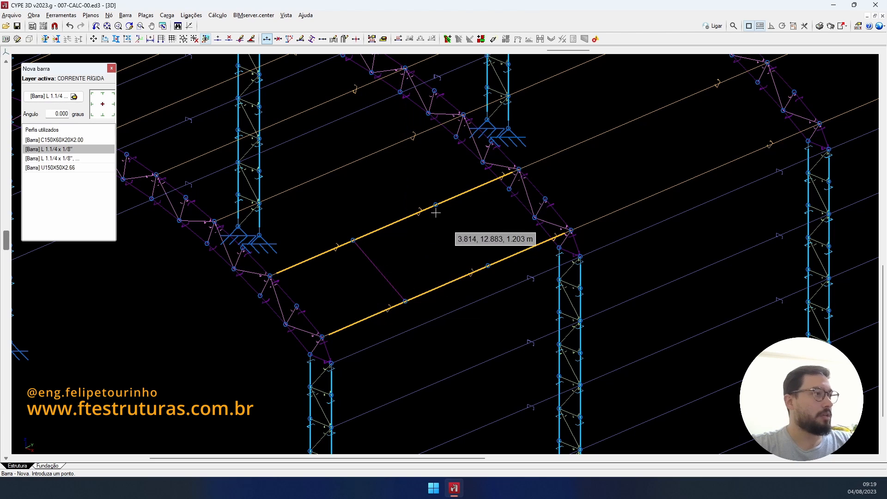
left_click(435, 204)
left_click(488, 266)
right_click(430, 252)
scroll(476, 258, "down", 3)
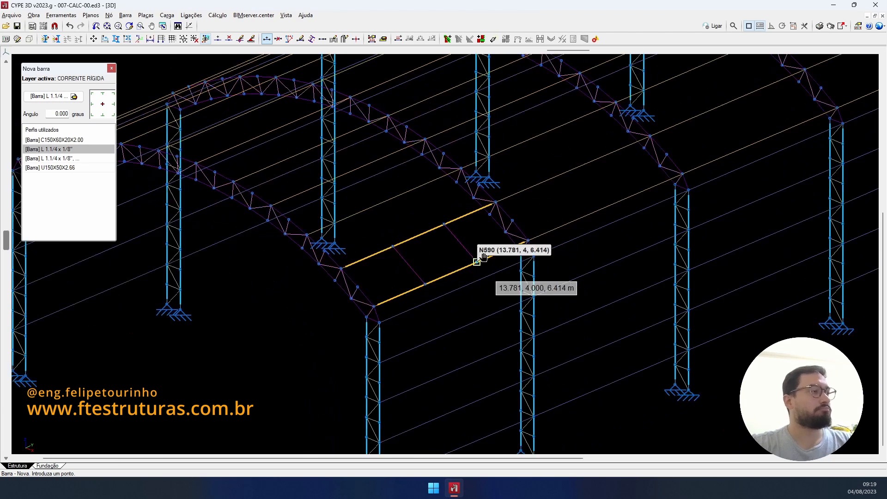
middle_click_drag(478, 259, 538, 264)
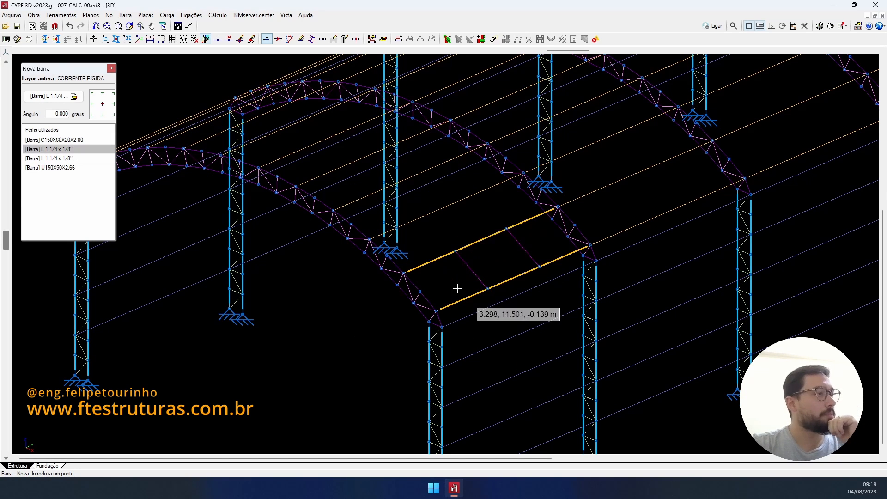
- Change the CORRENTE RÍGIDA layer colour from magenta to red-orange
left_click(45, 39)
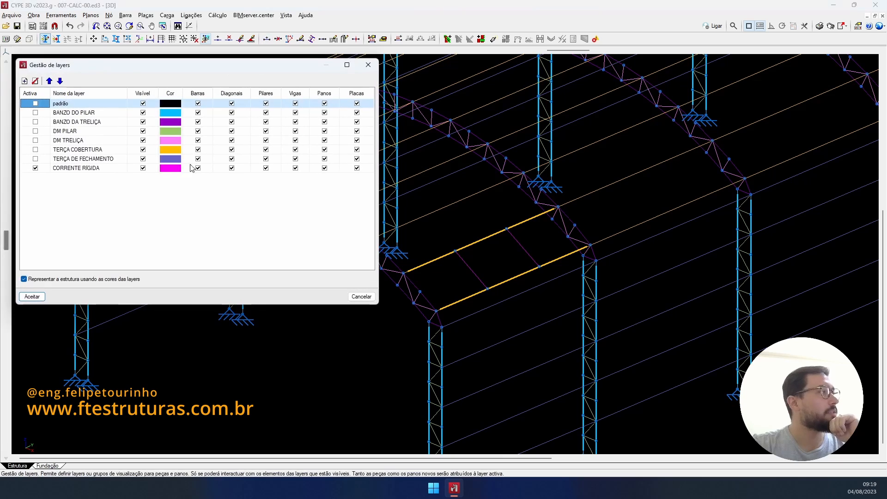
left_click(179, 168)
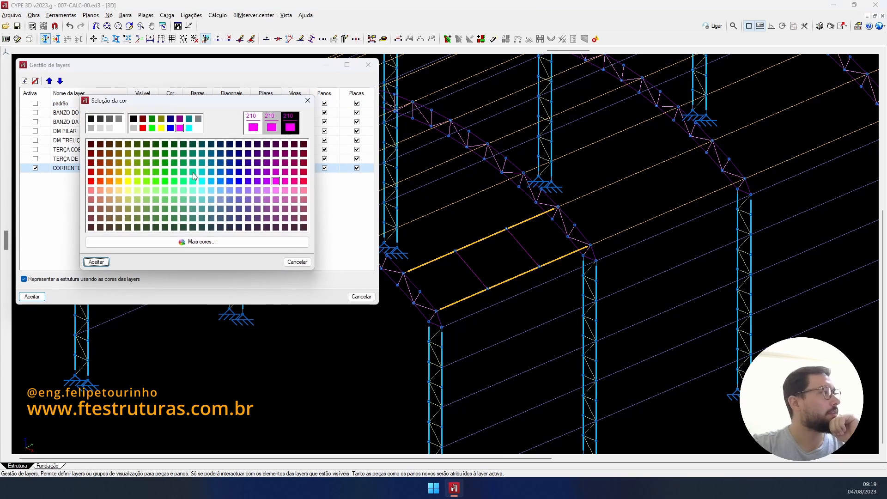
left_click(101, 181)
left_click(102, 262)
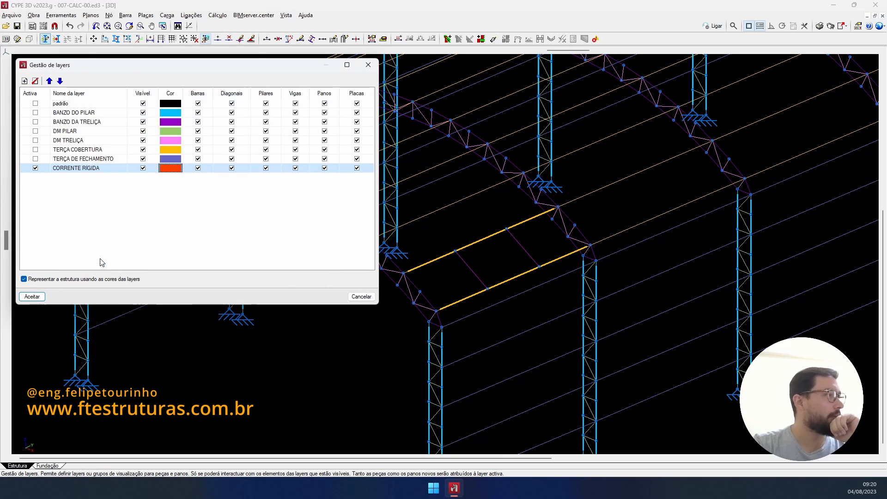
left_click(37, 298)
scroll(434, 267, "down", 2)
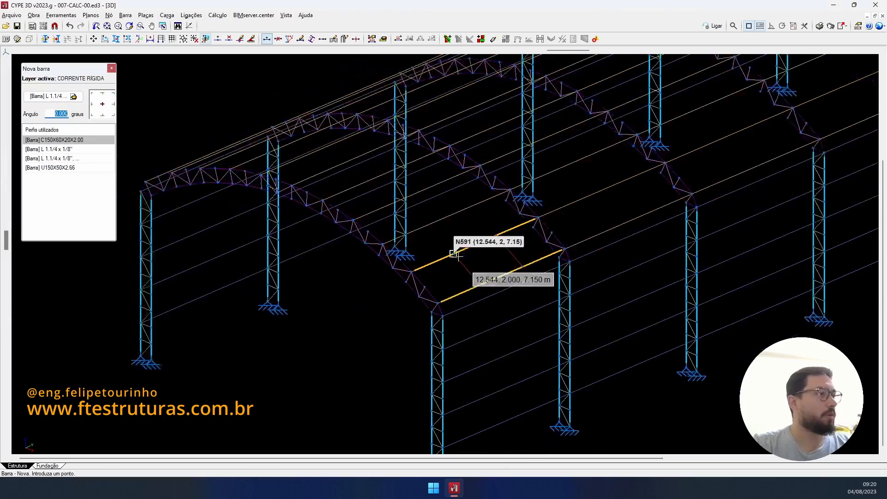
scroll(482, 245, "up", 3)
scroll(532, 148, "up", 1)
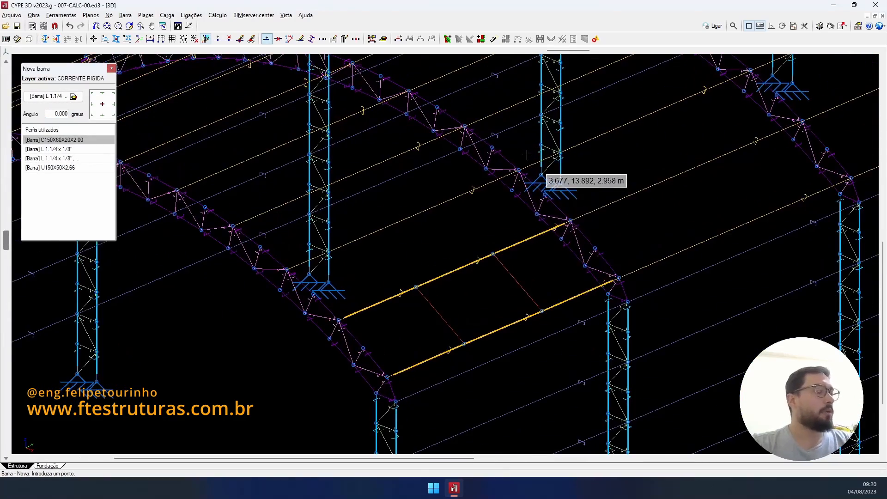
scroll(492, 305, "down", 2)
middle_click_drag(498, 301, 637, 246)
scroll(643, 246, "up", 2)
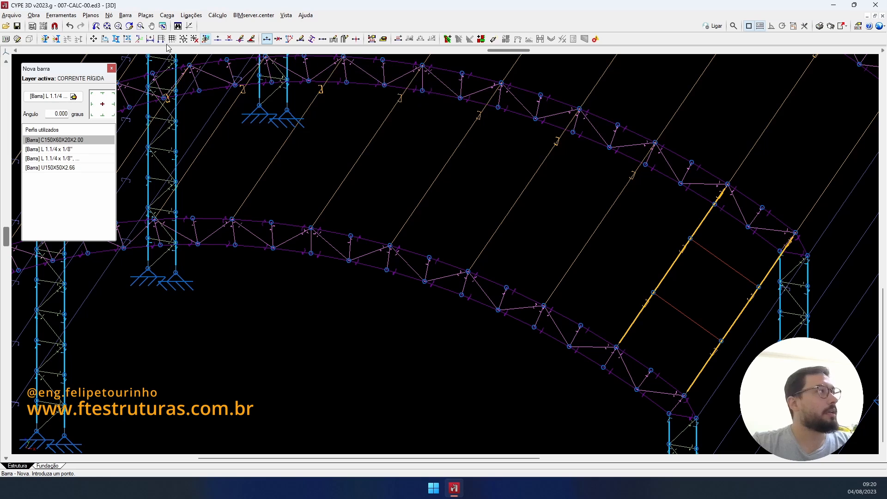
- Select the roof purlin for copying, using its end node as the base point
left_click(116, 40)
left_click(427, 259)
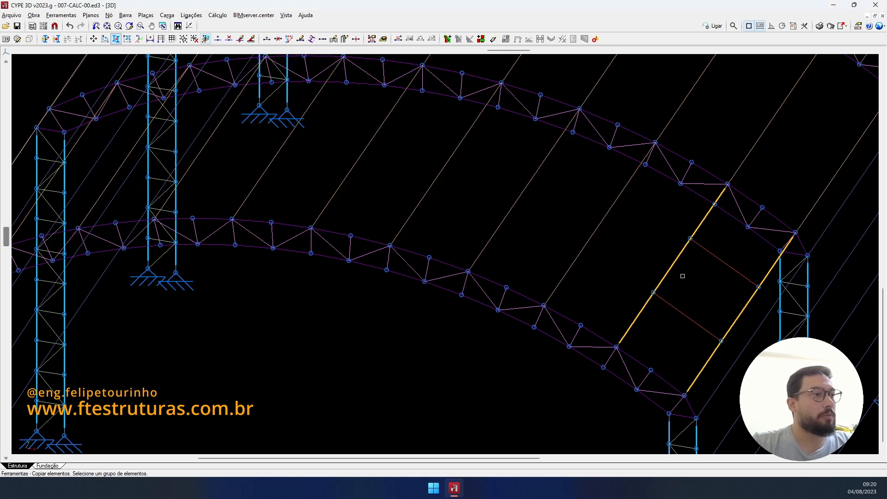
left_click(668, 280)
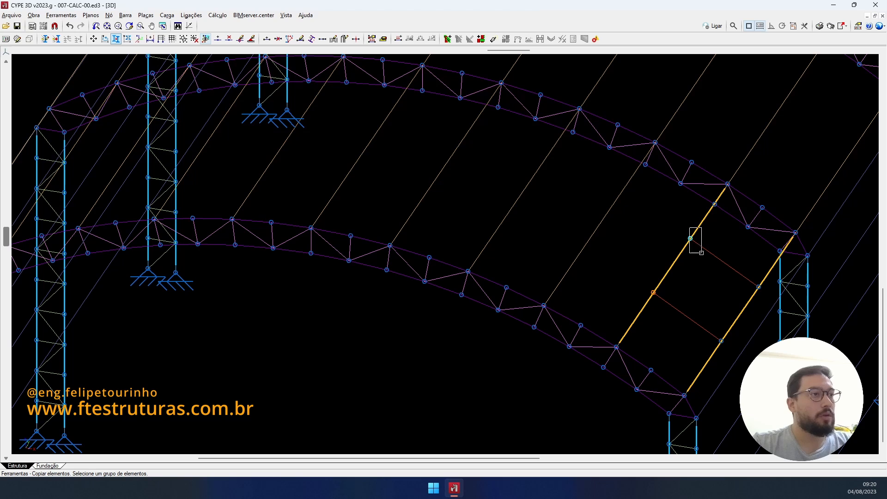
right_click(640, 248)
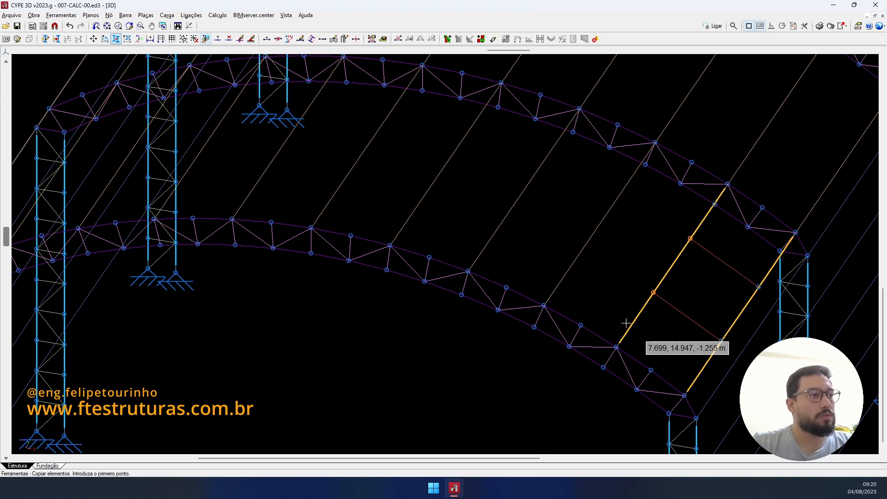
left_click(617, 347)
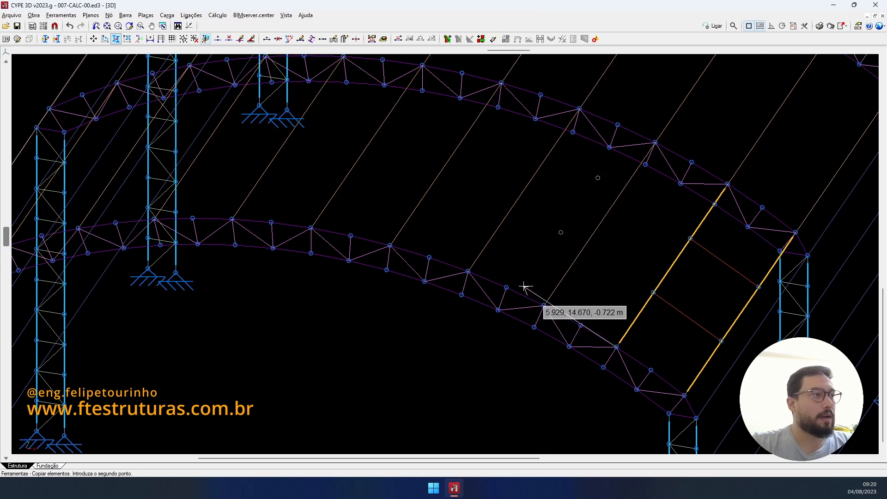
- Place purlin copies at five successive truss nodes along the first side of the arch
left_click(469, 272)
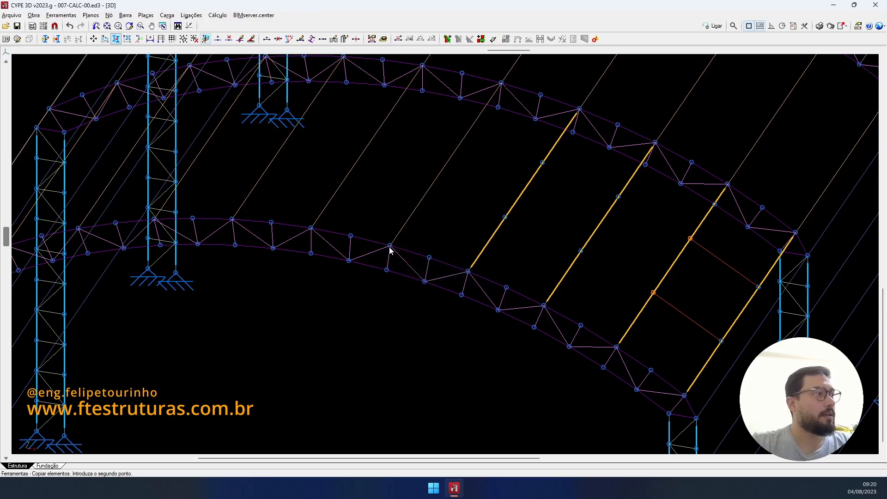
left_click(390, 247)
left_click(311, 228)
left_click(231, 219)
middle_click_drag(286, 216, 435, 193)
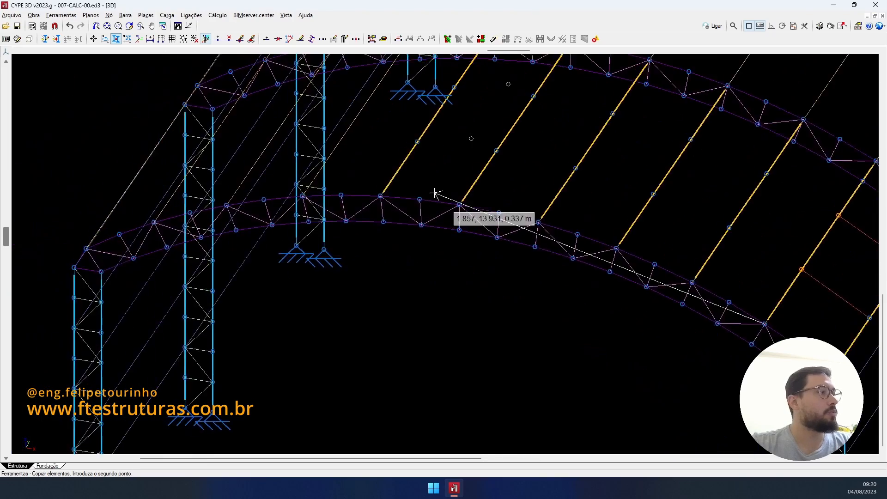
scroll(435, 193, "down", 2)
middle_click_drag(352, 190, 300, 242, "shift")
scroll(301, 242, "up", 2)
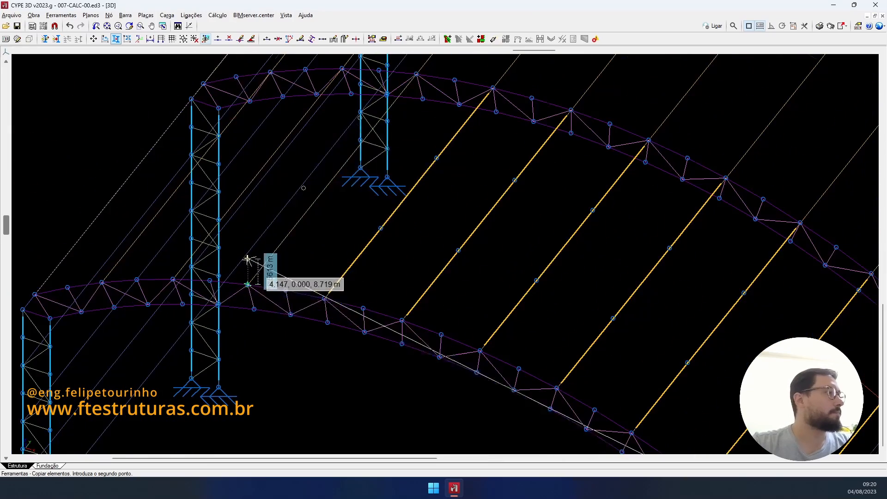
left_click(248, 284)
- Place purlin copies at three far-side arch nodes down to the eave, then finish copying
scroll(347, 283, "down", 2)
middle_click_drag(353, 283, 474, 259, "shift")
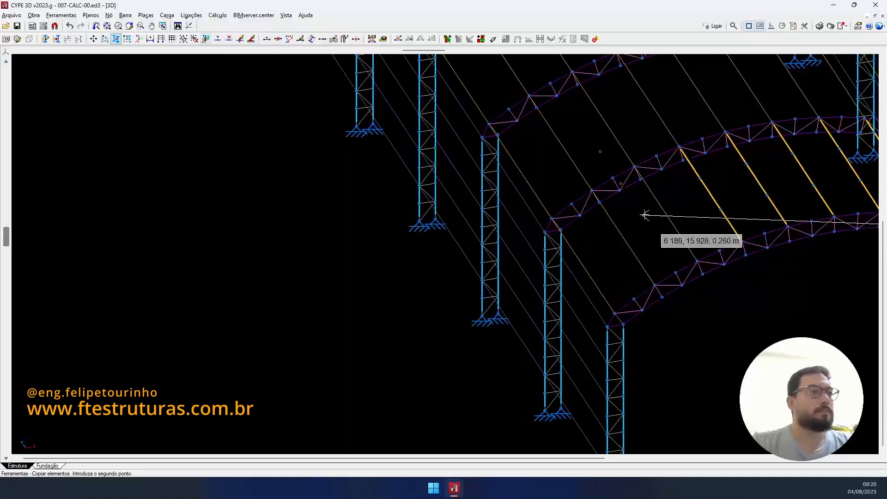
scroll(661, 222, "up", 5)
left_click(710, 289)
scroll(689, 273, "down", 1)
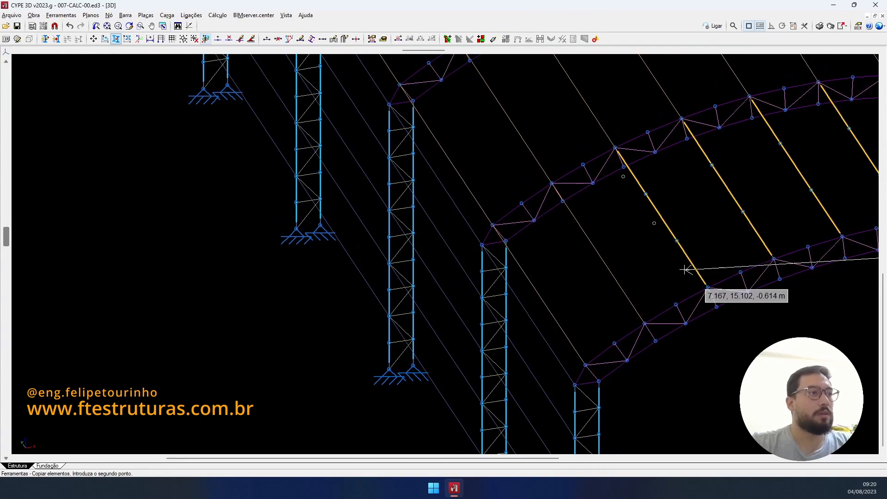
middle_click_drag(687, 269, 638, 264)
scroll(625, 275, "up", 1)
left_click(592, 325)
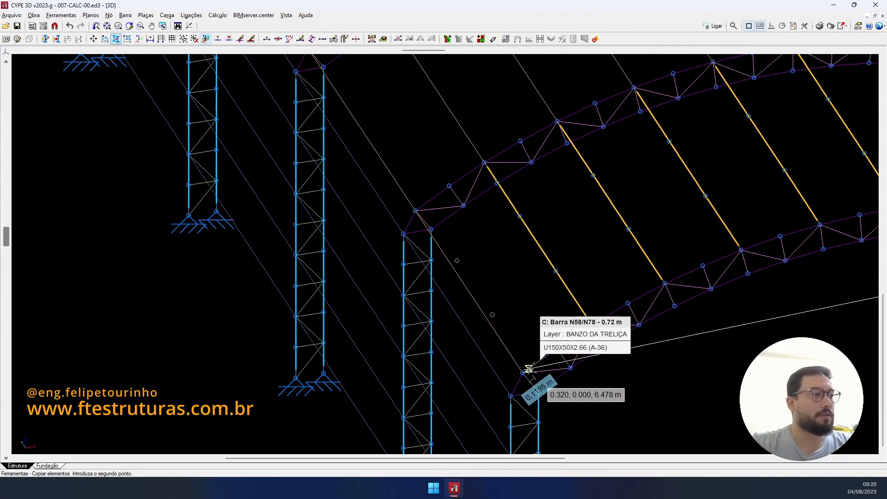
left_click(526, 371)
scroll(519, 324, "down", 2)
middle_click_drag(519, 312, 246, 243)
right_click(250, 243)
middle_click_drag(573, 242, 474, 241, "shift")
scroll(482, 243, "down", 1)
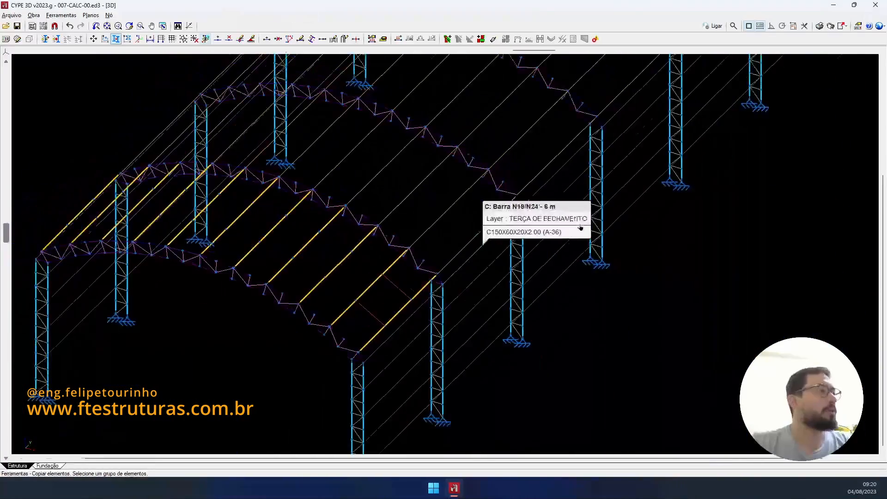
middle_click_drag(581, 228, 641, 221)
scroll(481, 212, "up", 2)
scroll(550, 241, "up", 1)
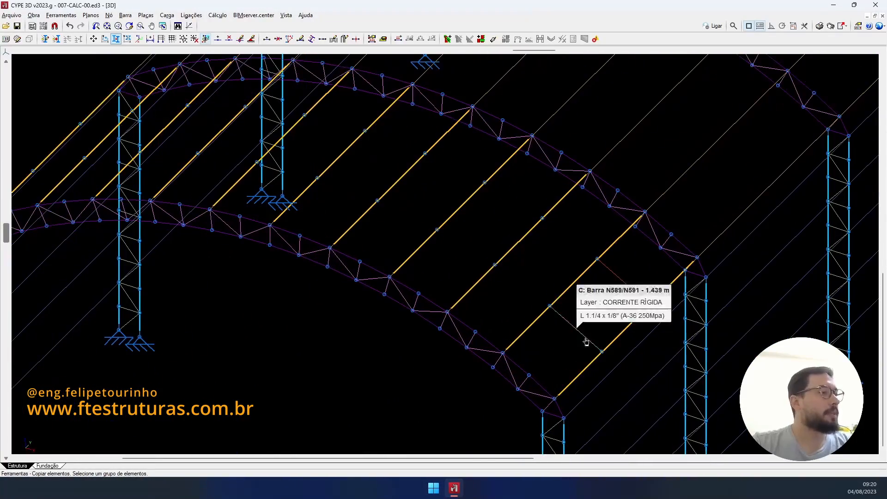
- Start a chain of new sag-rod bars across the first two purlins and adjust the drawing display preferences
left_click(267, 41)
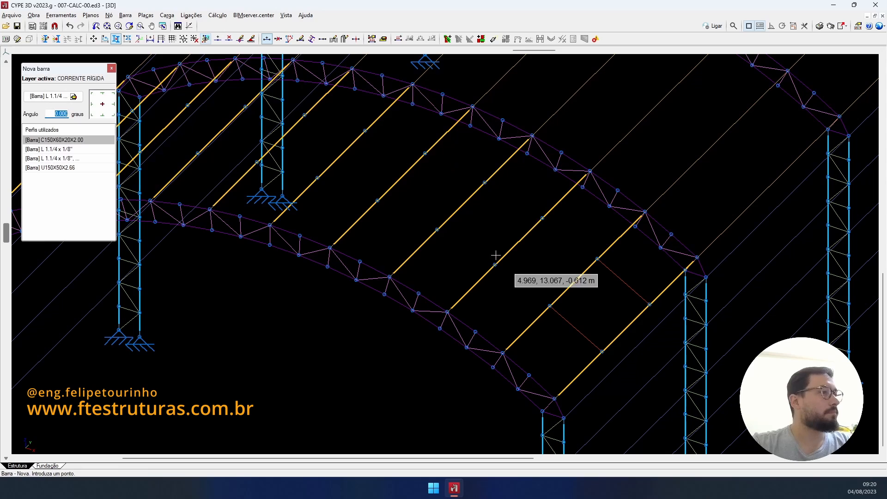
scroll(495, 262, "up", 1)
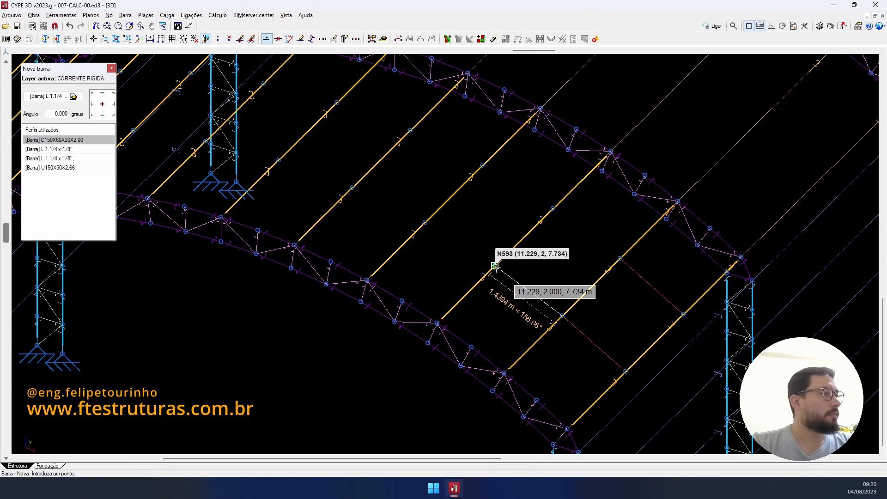
left_click(494, 266)
left_click(425, 224)
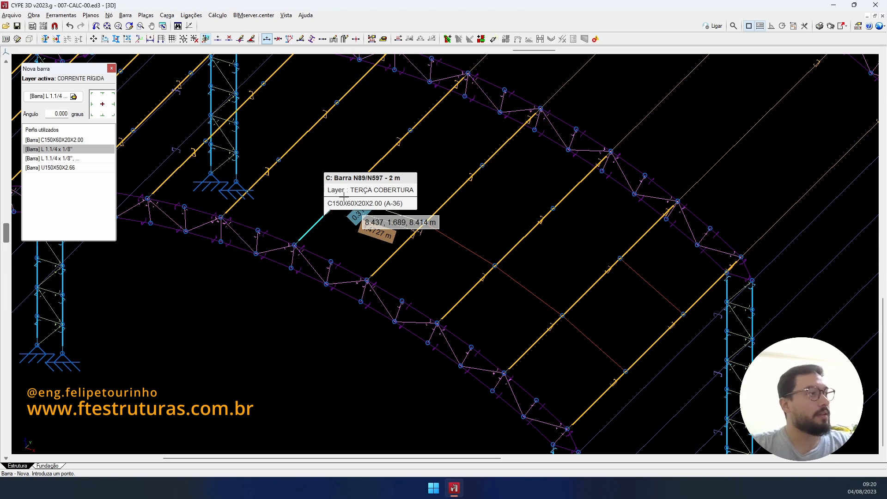
left_click(17, 40)
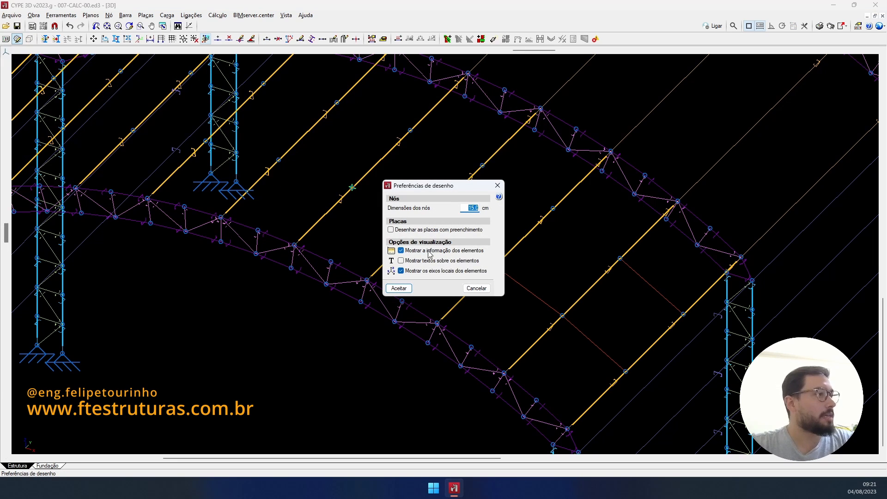
left_click(399, 288)
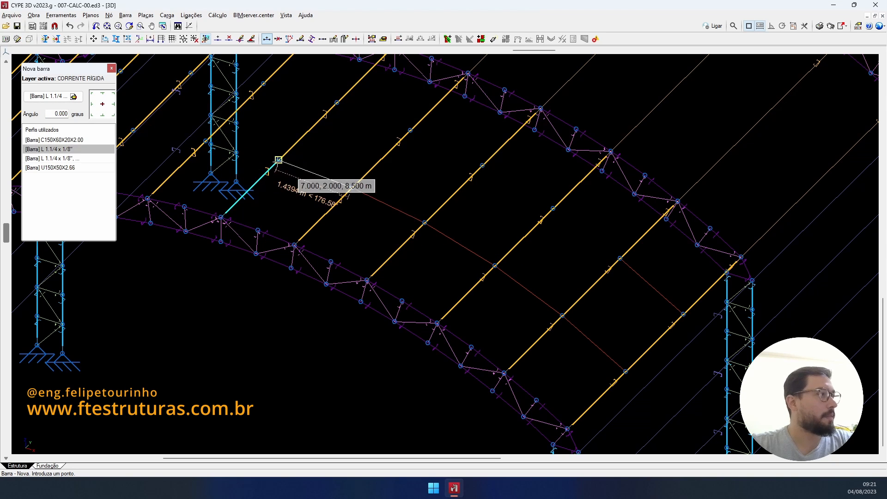
- Extend the sag-rod line over the next three purlins along the arch
left_click(278, 161)
scroll(278, 161, "down", 1)
middle_click_drag(319, 156, 529, 184)
scroll(513, 186, "down", 2)
middle_click_drag(442, 190, 483, 200, "shift")
middle_click_drag(483, 200, 574, 279)
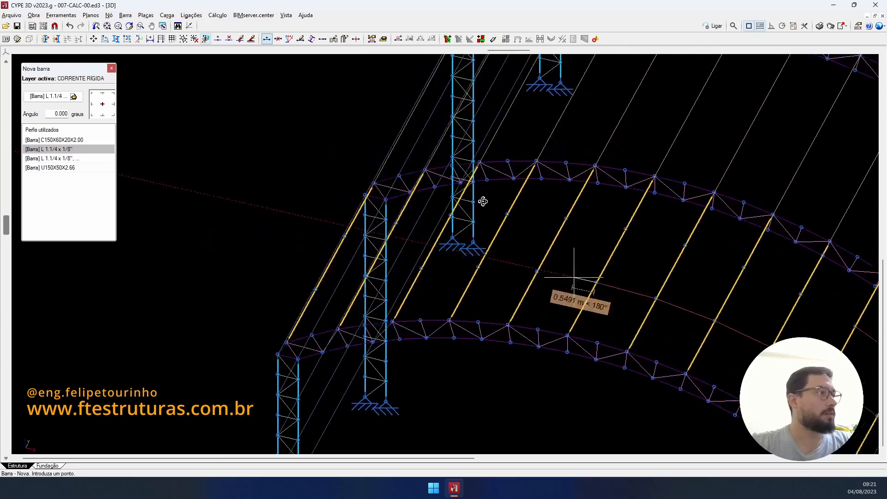
scroll(554, 266, "up", 2)
left_click(533, 279)
left_click(459, 273)
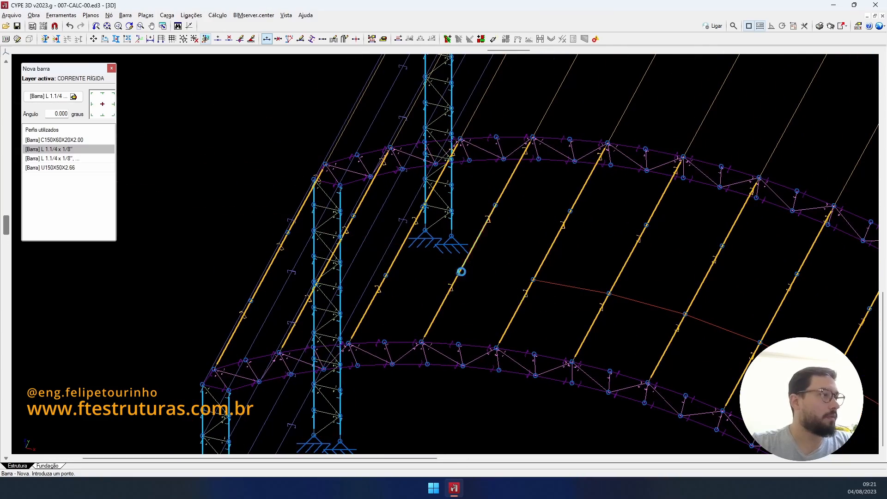
- Carry the sag-rod line across the remaining purlins, ending at the last purlin on the far eave
middle_click_drag(383, 273, 521, 271, "shift")
left_click(522, 270)
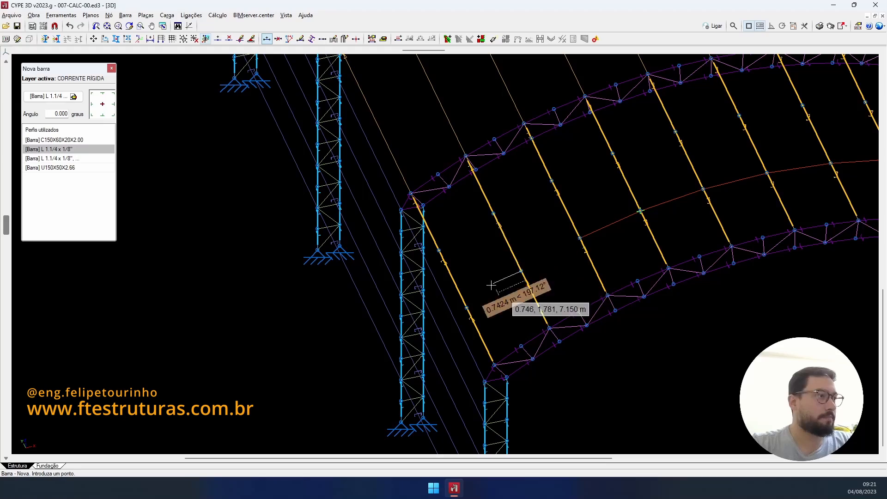
left_click(470, 306)
scroll(573, 279, "down", 3)
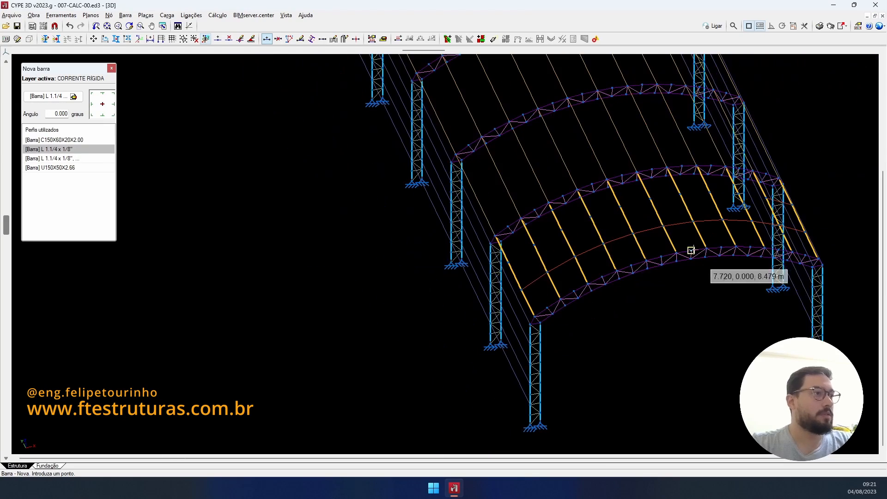
scroll(713, 250, "down", 2)
middle_click_drag(719, 250, 605, 244, "shift")
scroll(588, 241, "up", 4)
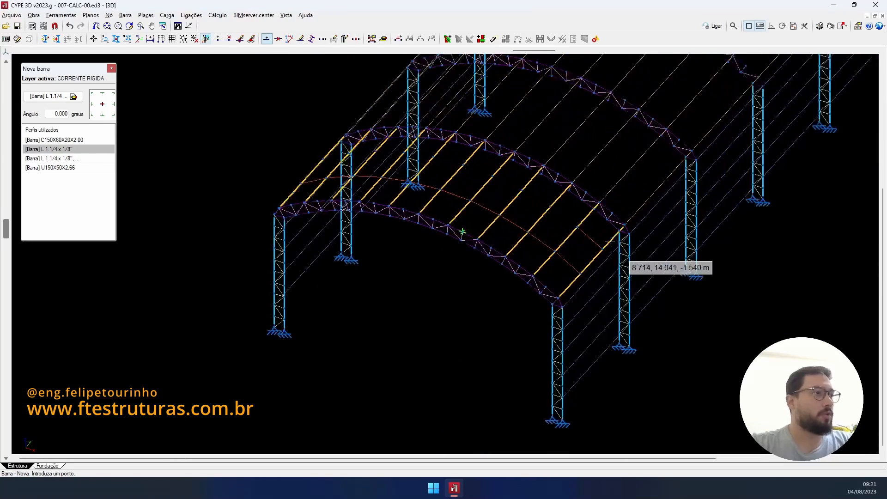
left_click(278, 39)
- Select the end-bay sag-rod line, nodes and bars, for copying
scroll(422, 231, "down", 2)
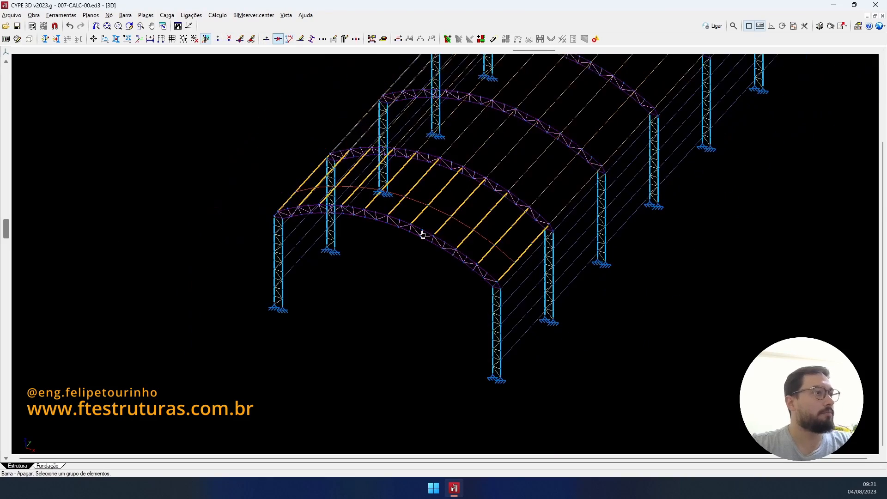
middle_click_drag(422, 232, 432, 216, "shift")
scroll(666, 224, "down", 2)
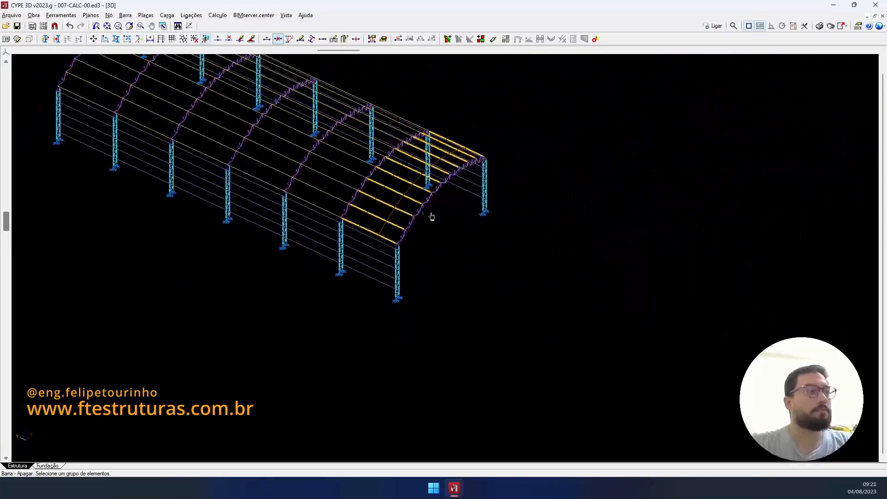
scroll(431, 180, "up", 2)
middle_click_drag(436, 178, 584, 223, "shift")
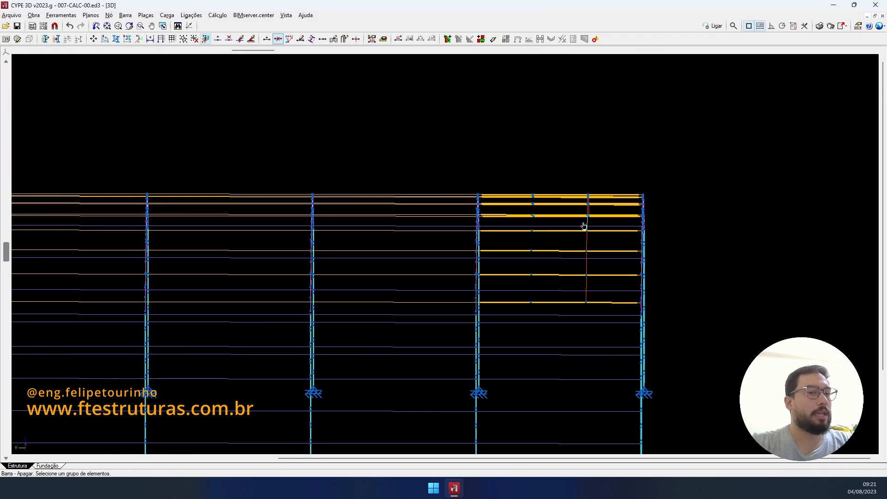
left_click(115, 38)
left_click(434, 259)
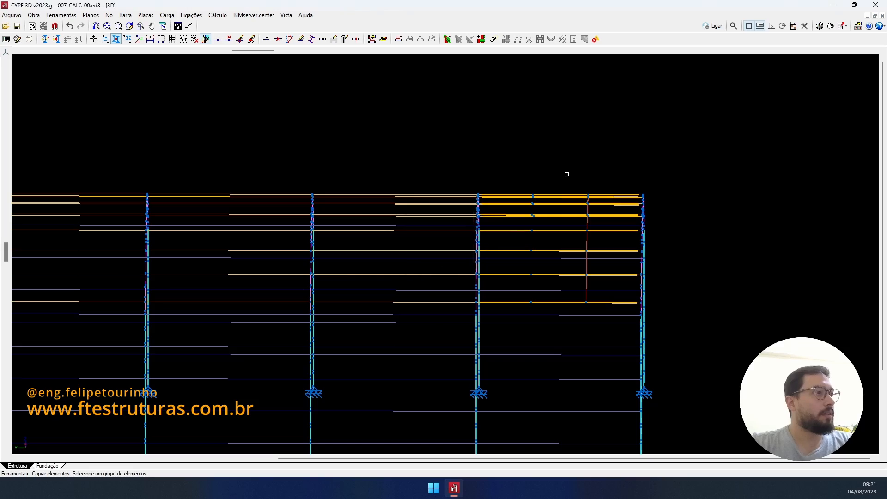
left_click(579, 150)
left_click(611, 313)
- Copy the sag-rod line from its node to the next purlin node, creating a parallel line
scroll(580, 264, "down", 2)
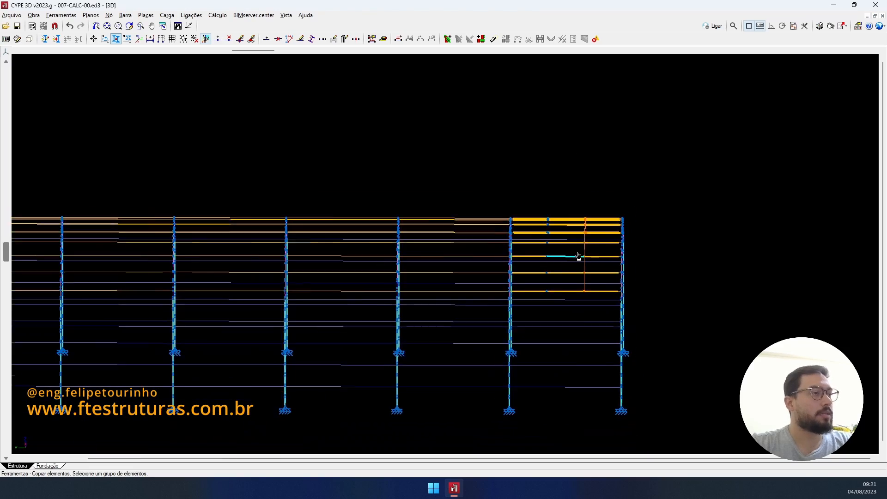
middle_click_drag(579, 257, 598, 312, "shift")
scroll(572, 297, "up", 2)
right_click(578, 257)
scroll(570, 244, "up", 3)
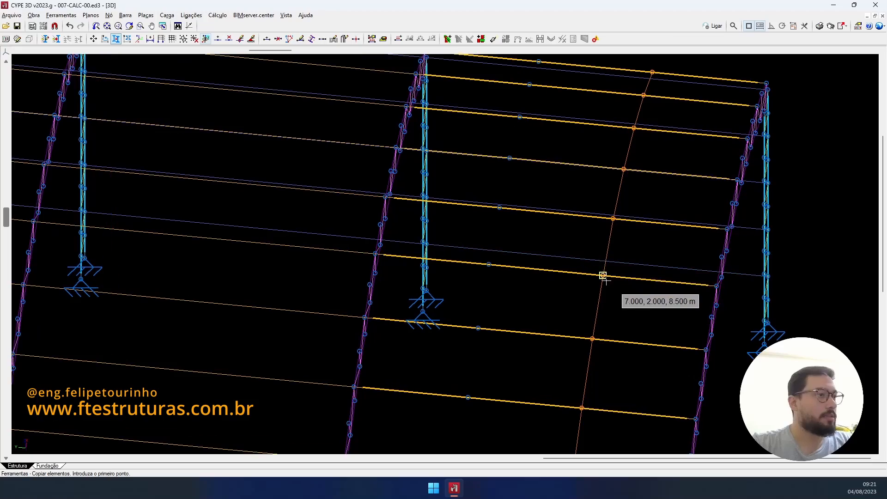
left_click(603, 276)
scroll(487, 264, "down", 2)
scroll(492, 264, "down", 3)
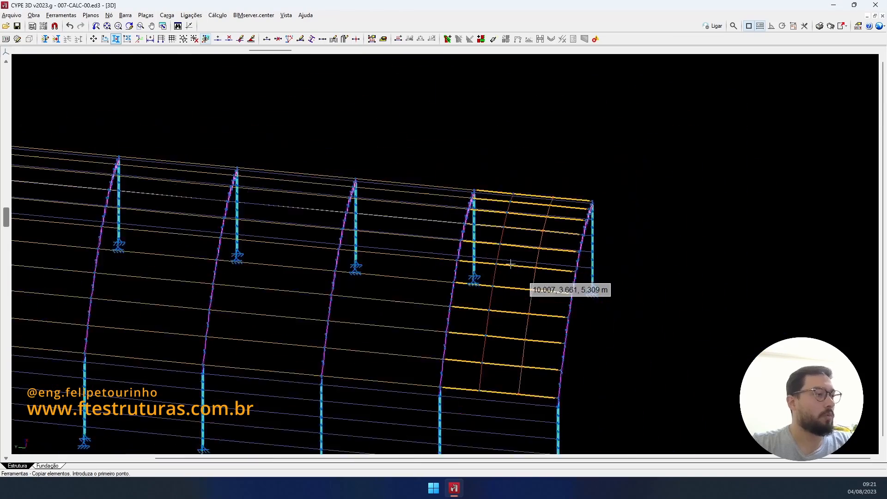
left_click(531, 269)
scroll(509, 270, "down", 2)
middle_click_drag(479, 270, 190, 241, "shift")
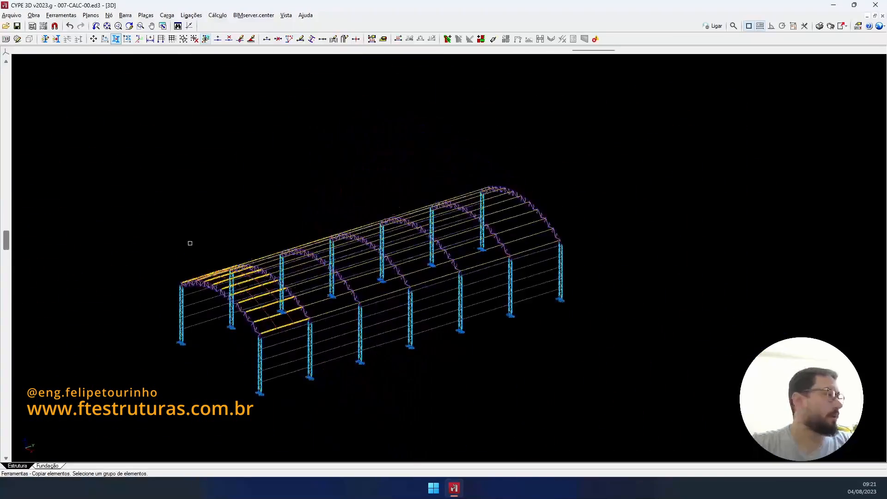
scroll(323, 309, "up", 5)
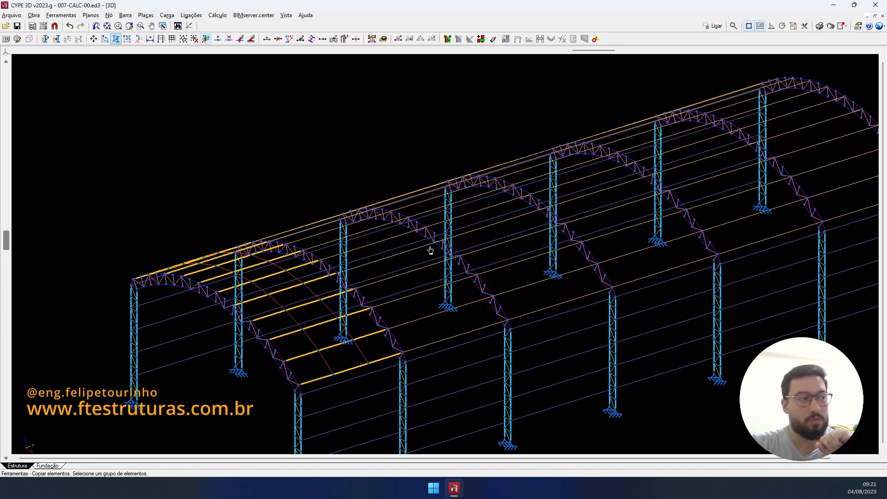
scroll(430, 250, "down", 3)
scroll(418, 276, "up", 2)
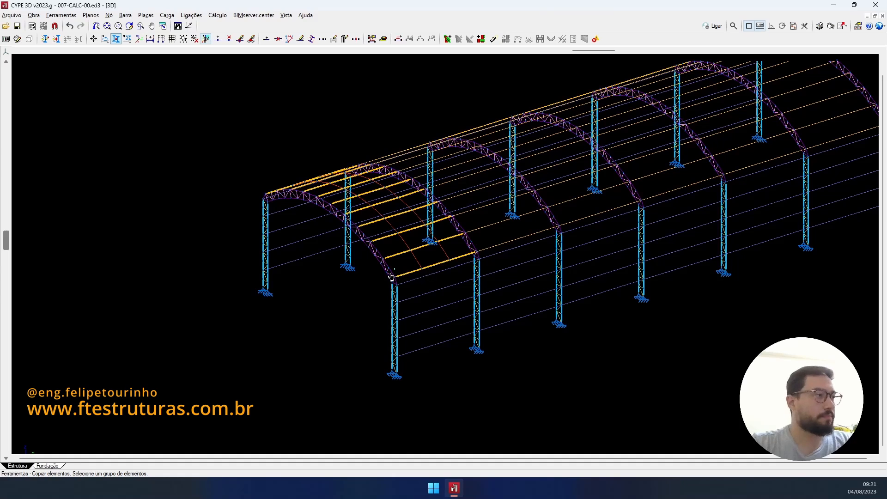
middle_click_drag(391, 276, 368, 282, "shift")
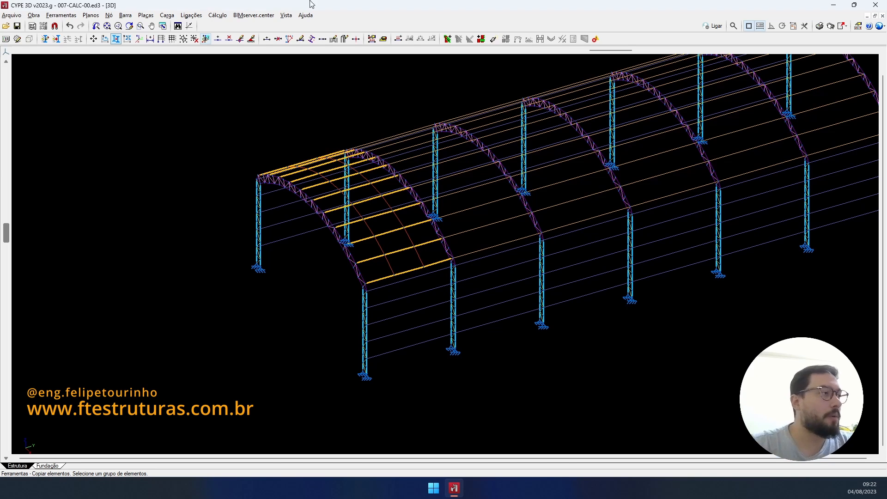
- Select the top wall girt and use its end node as the copy base point
scroll(402, 248, "up", 6)
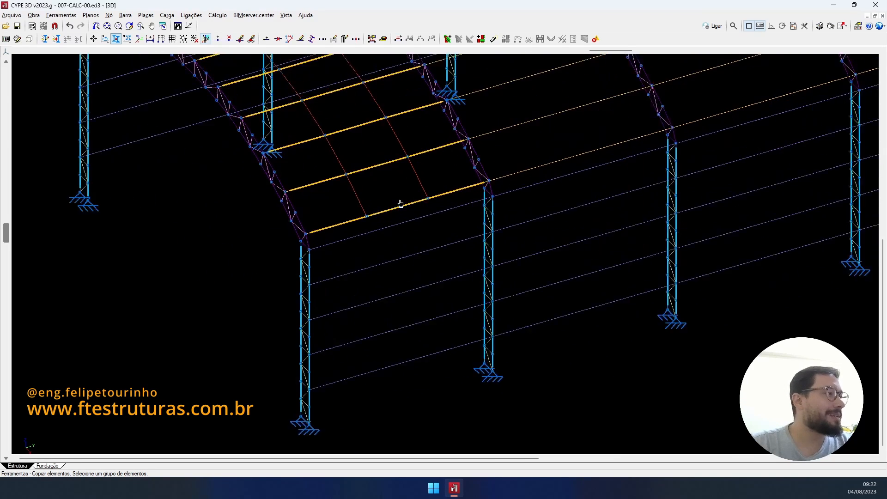
scroll(401, 204, "up", 2)
middle_click_drag(364, 247, 376, 200)
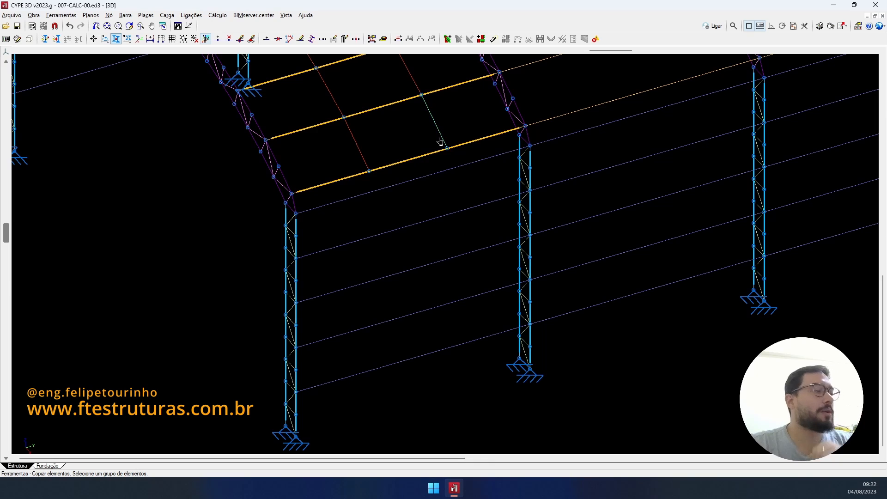
scroll(440, 142, "down", 1)
scroll(397, 147, "up", 3)
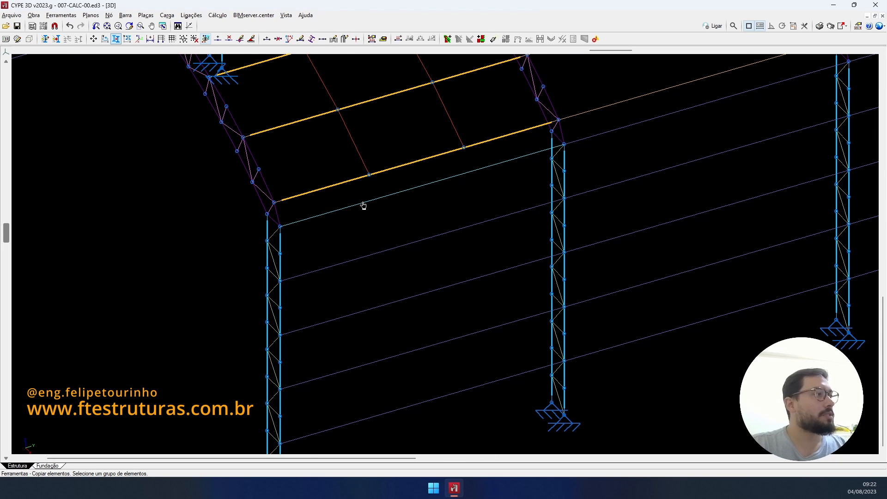
scroll(363, 160, "up", 1)
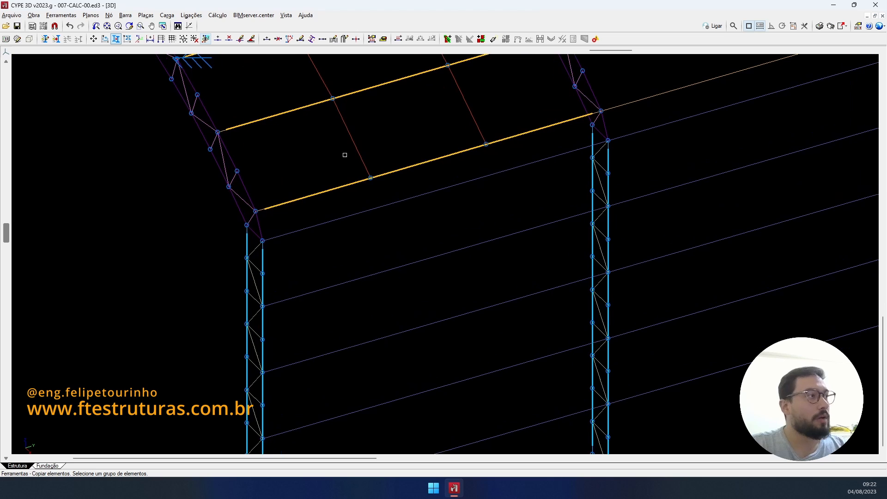
left_click_drag(340, 148, 410, 191)
left_click_drag(454, 123, 495, 156)
right_click(374, 217)
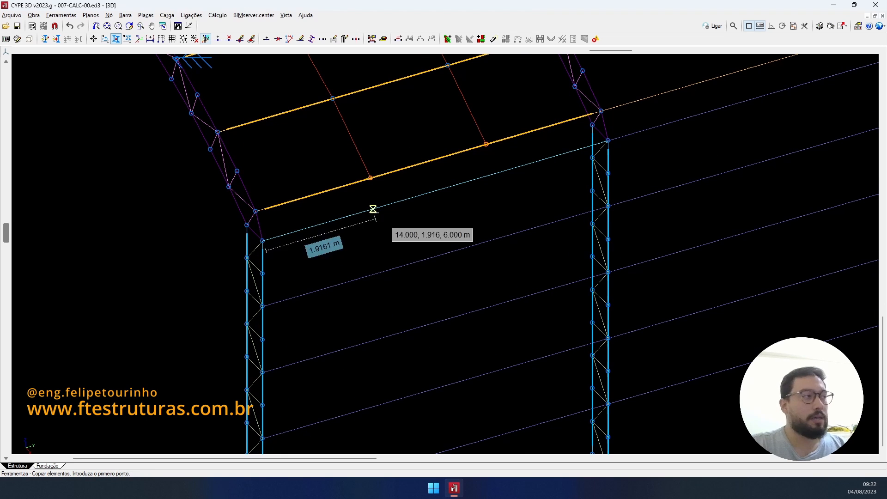
left_click(256, 211)
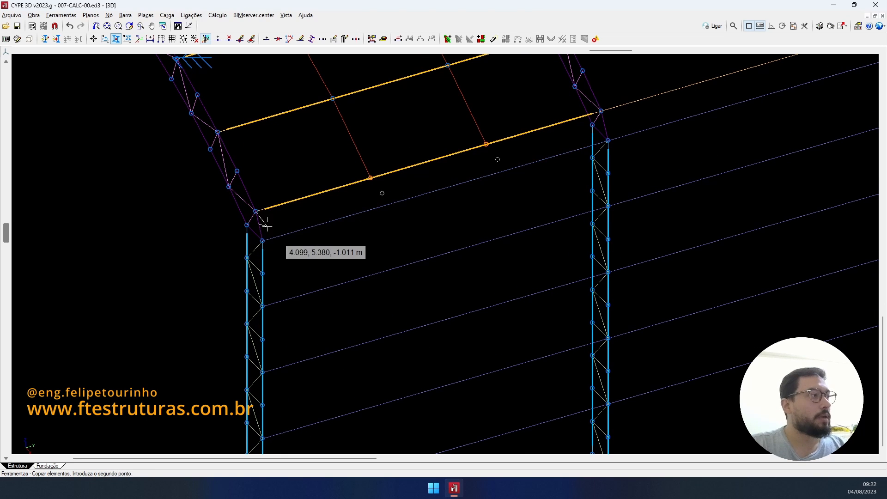
- Place girt copies at the four lower levels down the columns to the bottom
left_click(262, 307)
middle_click_drag(334, 312, 352, 203)
left_click(280, 263)
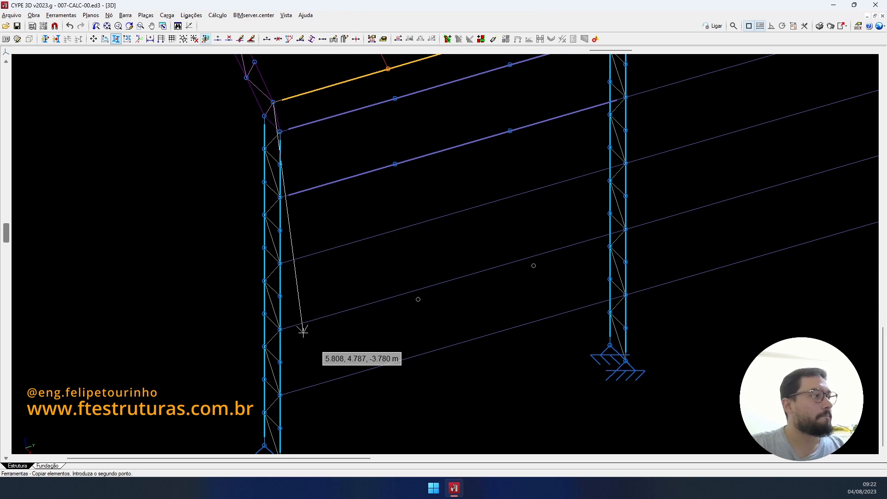
left_click(279, 329)
left_click(278, 396)
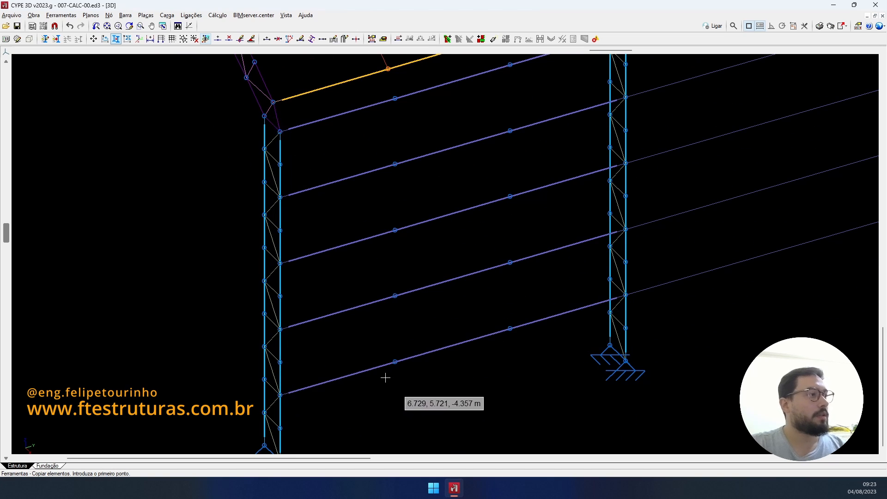
scroll(424, 345, "down", 3)
right_click(437, 204)
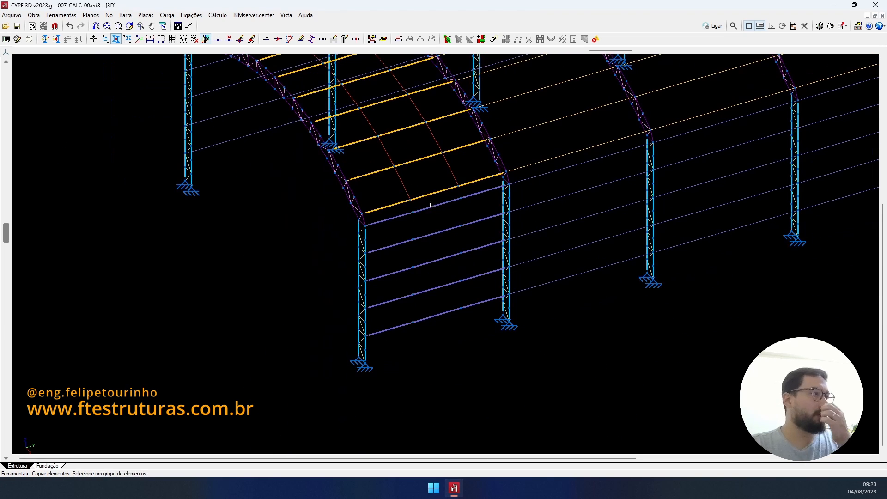
- Draw a vertical sag rod down through the five wall girt nodes, top to bottom
left_click(267, 39)
scroll(448, 177, "up", 3)
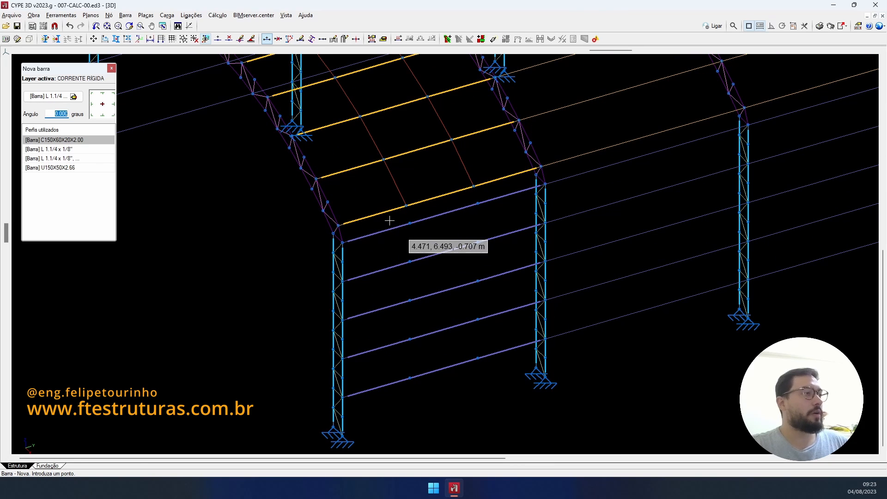
left_click(410, 223)
left_click(410, 261)
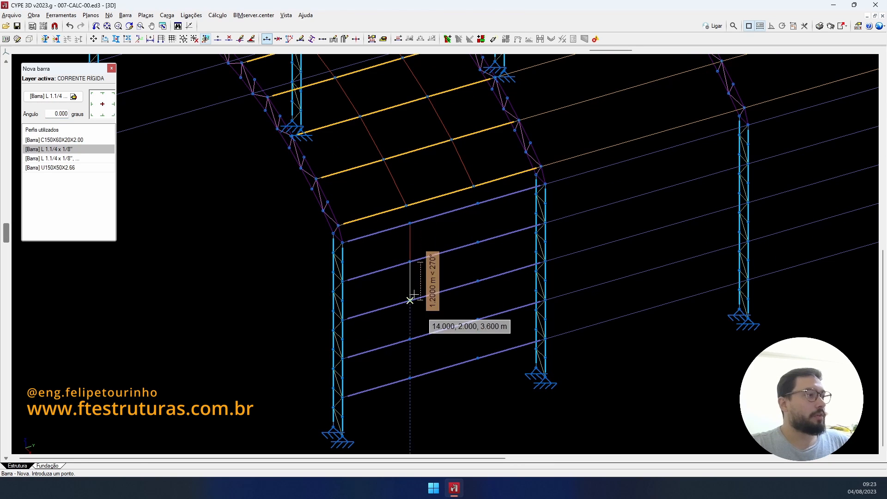
left_click(410, 300)
left_click(410, 339)
left_click(410, 378)
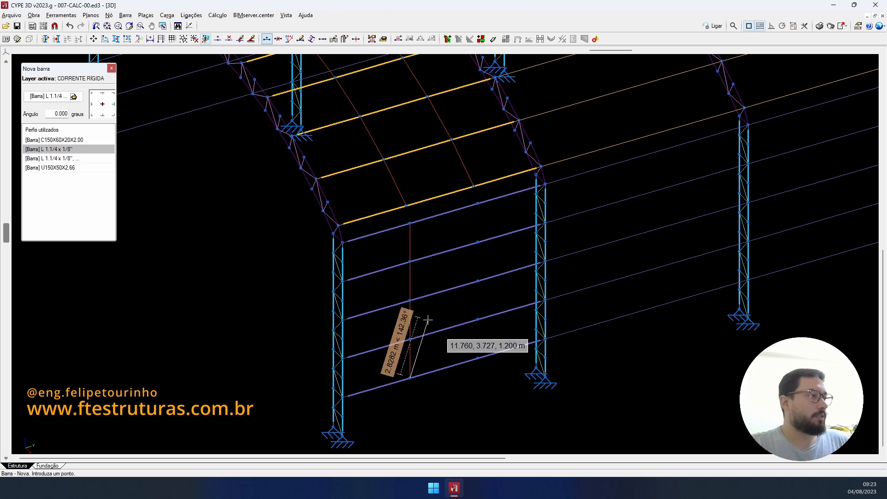
- Copy the vertical sag rod along the girts to form a second sag-rod line
left_click(116, 39)
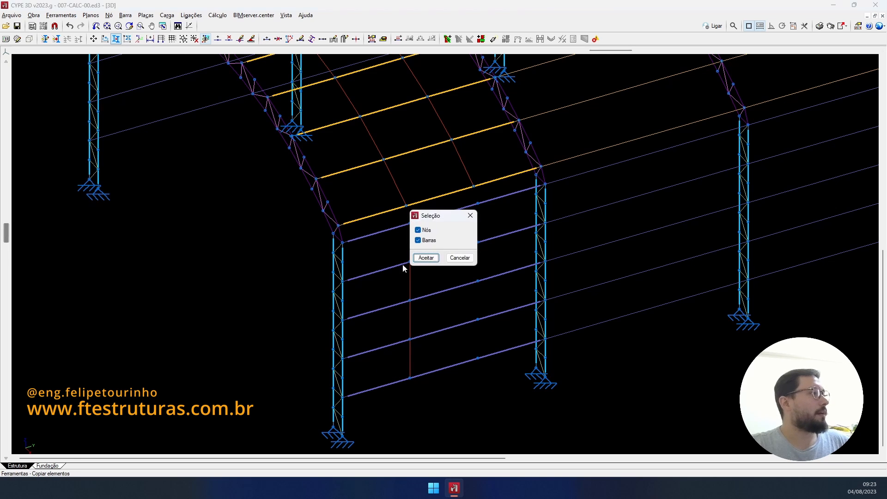
left_click(424, 259)
scroll(401, 214, "up", 1)
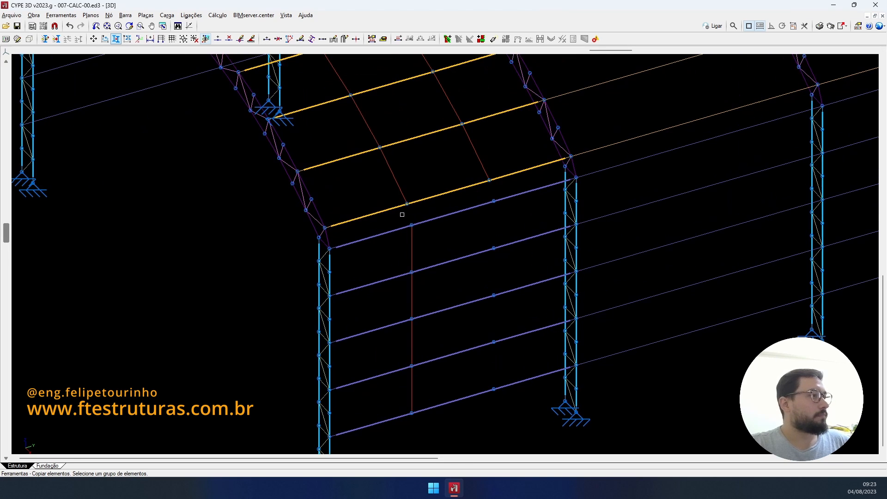
left_click(403, 215)
left_click(435, 422)
right_click(434, 422)
left_click(412, 413)
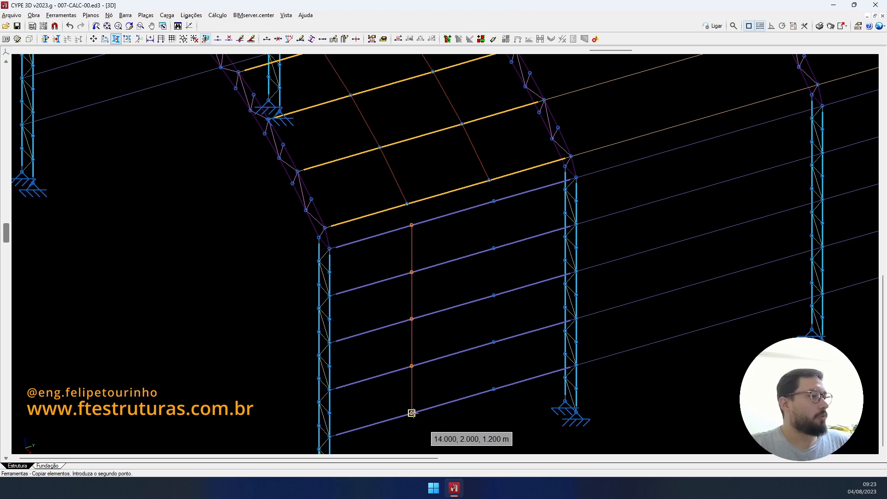
scroll(492, 387, "down", 2)
left_click(493, 361)
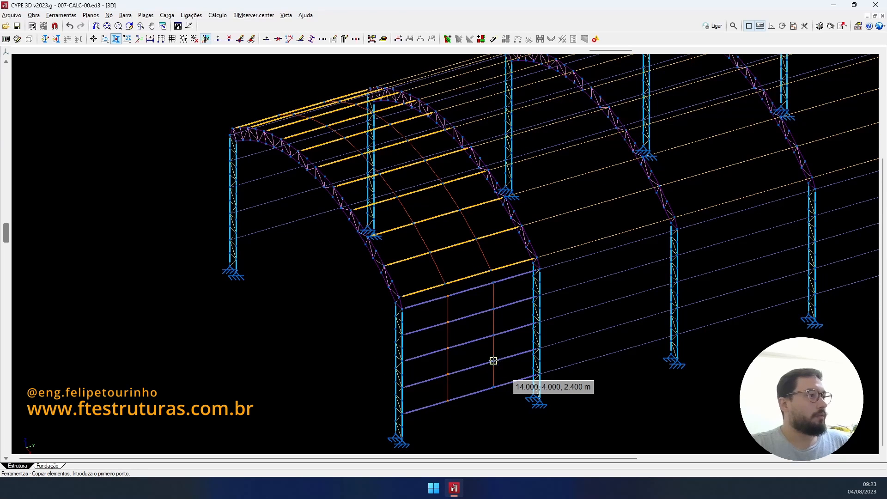
- Copy both vertical sag rods onto the opposite end wall
scroll(492, 356, "up", 4)
middle_click_drag(431, 223, 423, 183)
scroll(423, 183, "up", 1)
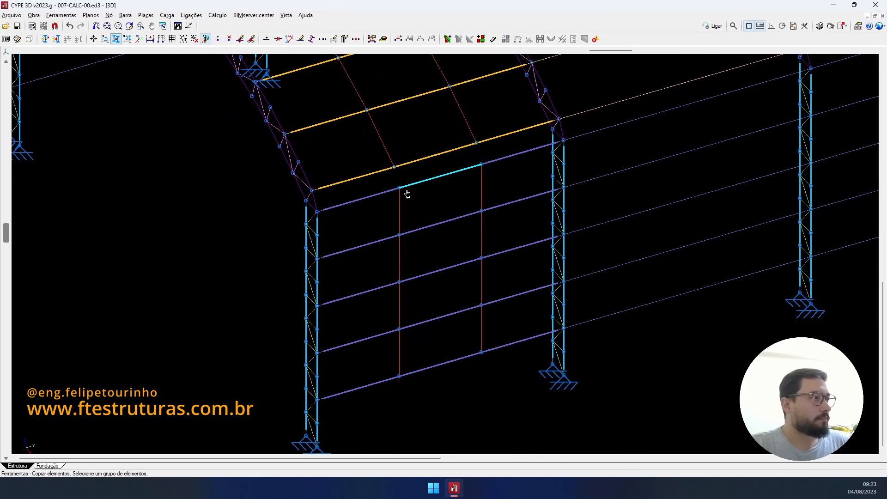
left_click_drag(391, 182, 433, 392)
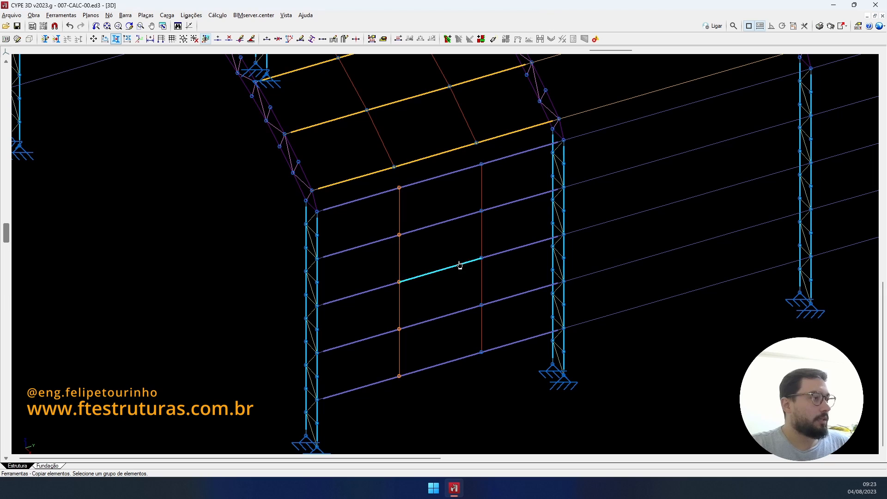
left_click_drag(473, 157, 500, 375)
right_click(481, 384)
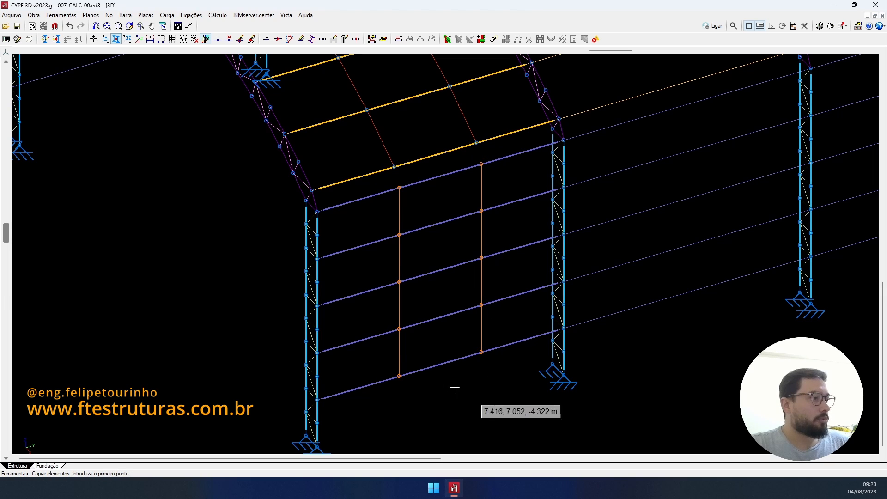
left_click(317, 399)
scroll(237, 307, "down", 4)
scroll(113, 166, "up", 4)
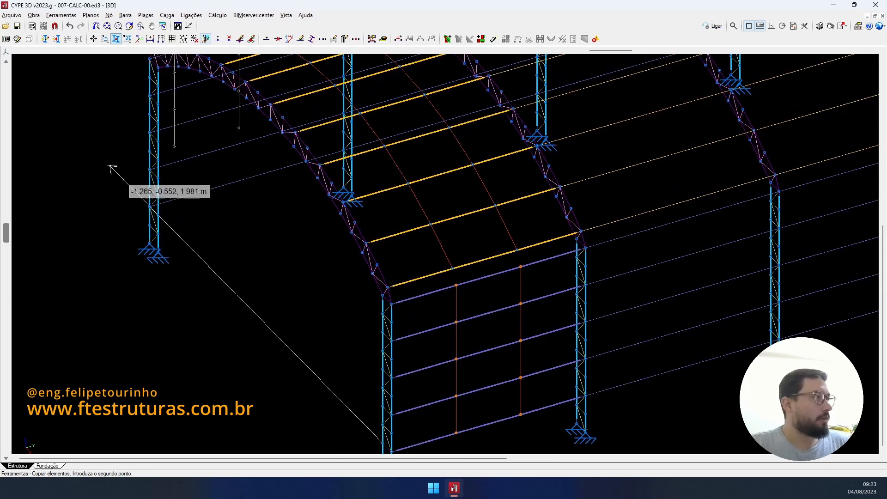
left_click(158, 234)
scroll(325, 250, "down", 5)
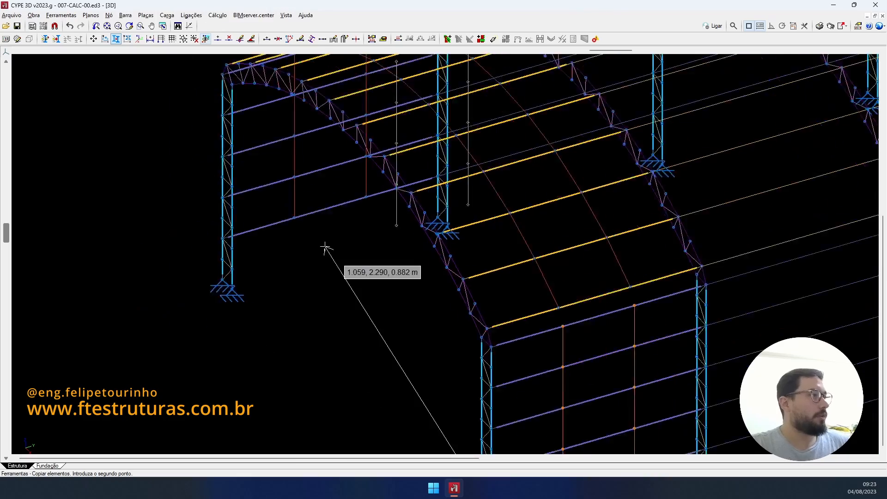
right_click(345, 250)
scroll(345, 250, "down", 2)
middle_click_drag(346, 249, 660, 274, "shift")
scroll(660, 275, "down", 3)
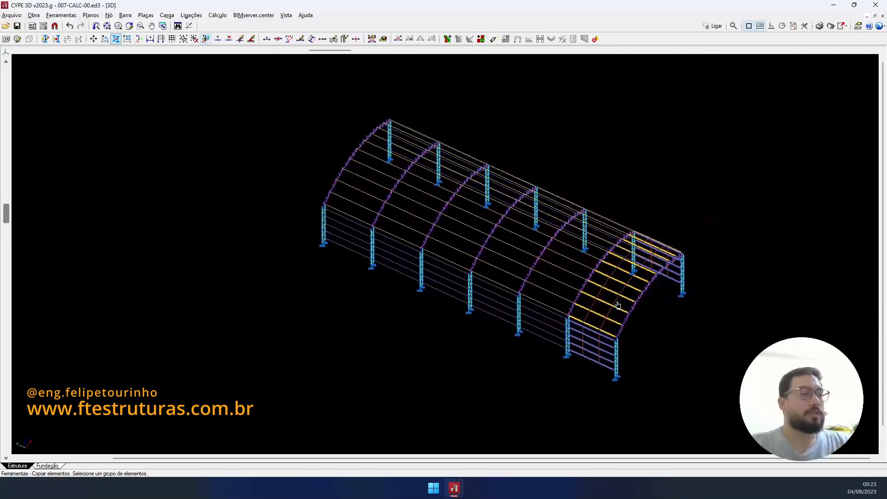
scroll(600, 302, "up", 5)
- Orbit and zoom in to view the front end bay's sag rods from the other side
middle_click_drag(583, 308, 545, 270, "shift")
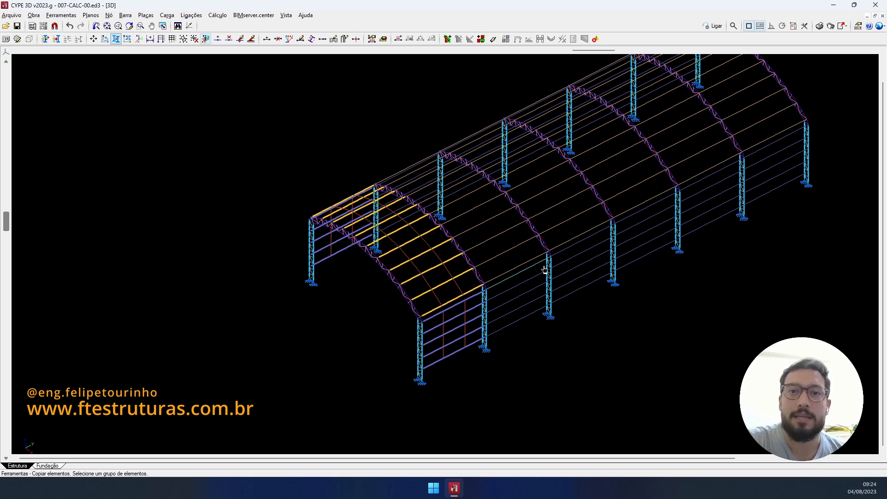
scroll(450, 355, "up", 2)
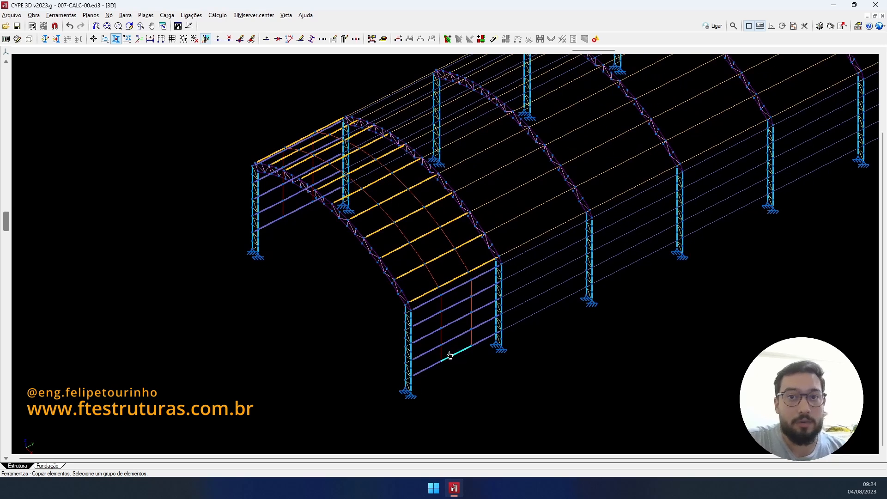
- Add a new layer in the layer manager and name it FRECHAIS
scroll(457, 342, "up", 2)
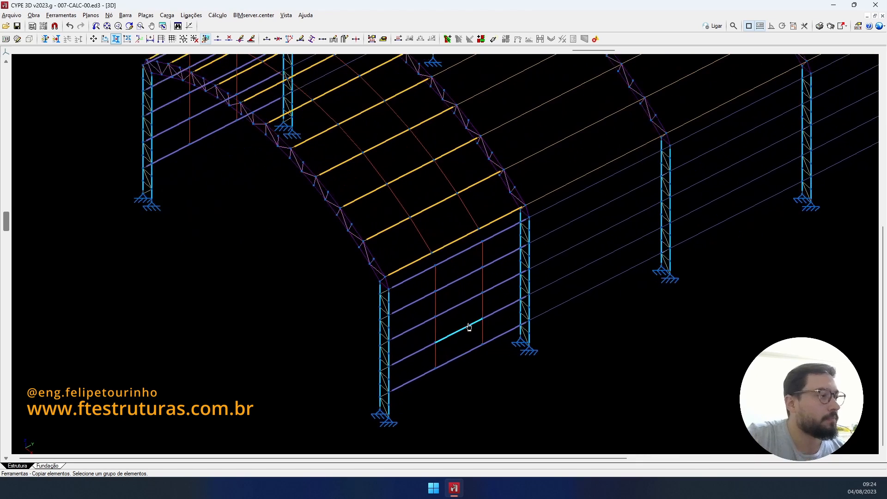
scroll(440, 297, "up", 2)
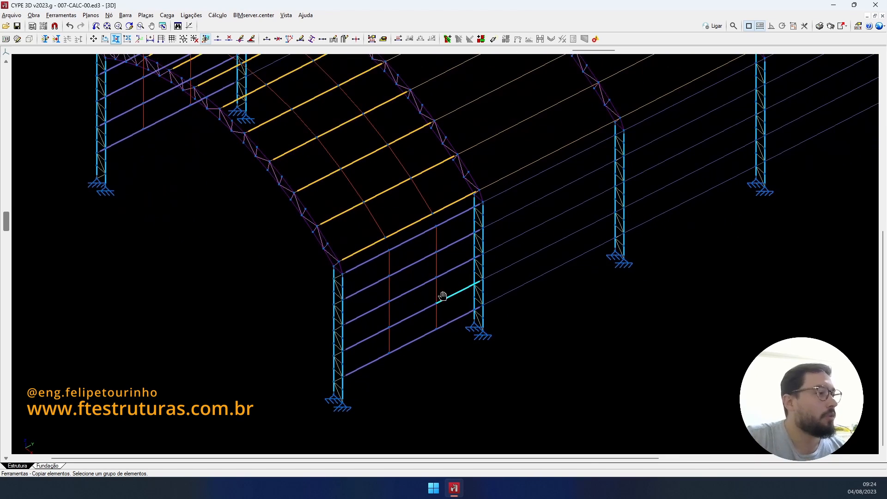
left_click(45, 38)
left_click(24, 80)
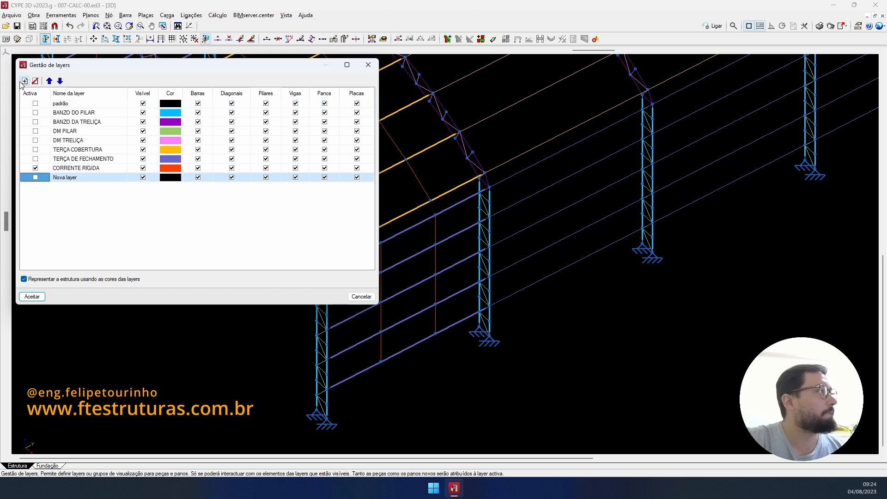
double_click(81, 179)
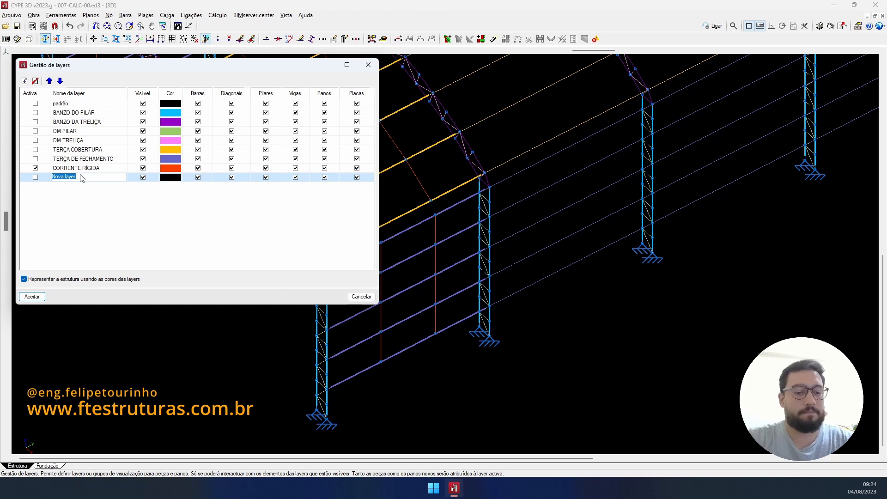
type("frech")
key("BackSpace")
key("BackSpace")
key("BackSpace")
key("BackSpace")
key("BackSpace")
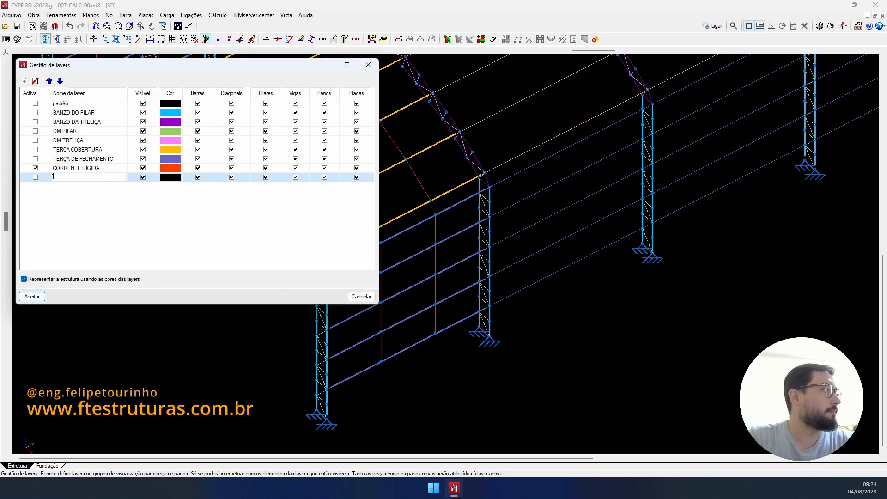
type("FRECHAIS")
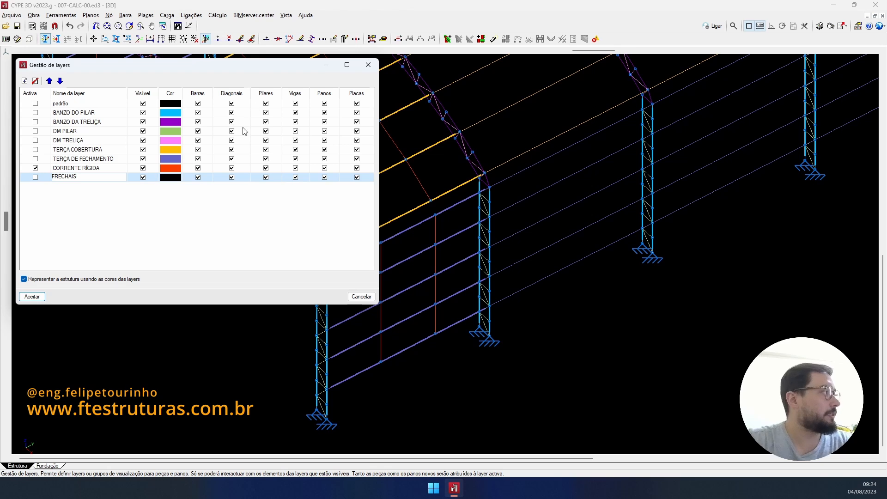
left_click(171, 178)
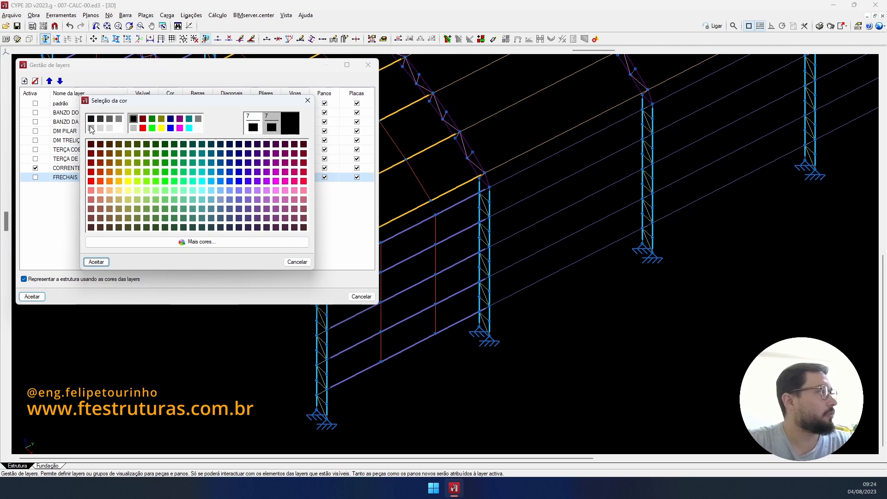
- Give FRECHAIS a light grey colour, make it the active layer and start a new bar
left_click(92, 128)
left_click(96, 262)
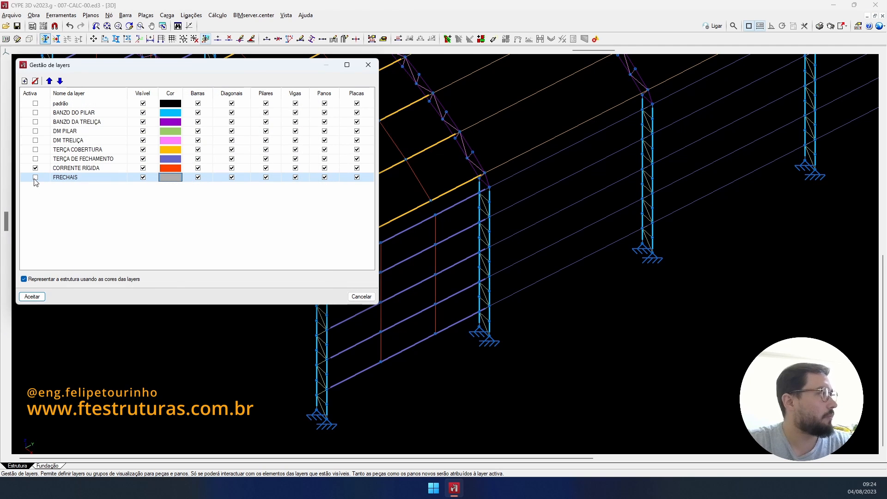
left_click(35, 178)
left_click(32, 298)
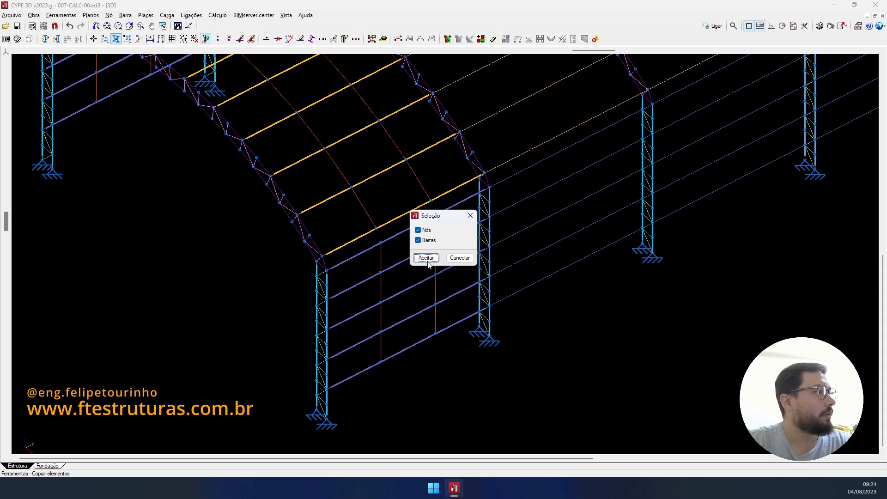
left_click(460, 258)
left_click(267, 39)
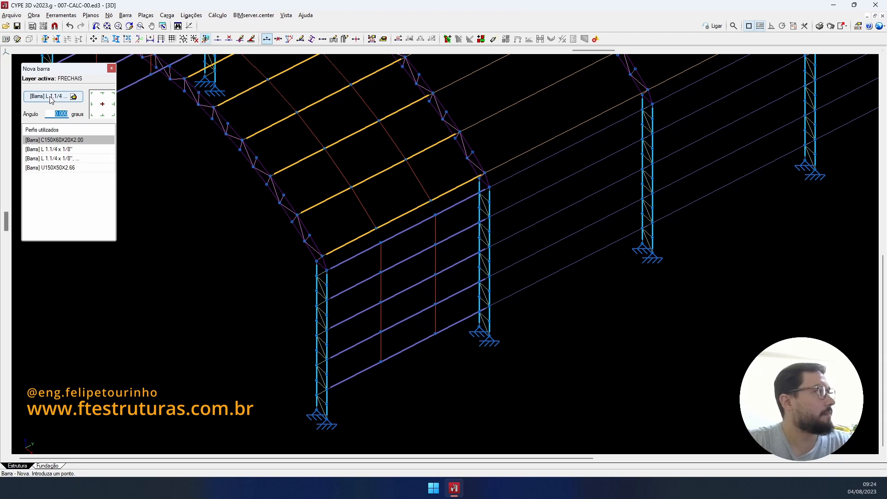
- Change the new-bar profile to a Barra maciça solid round bar of 3/8" diameter
left_click(52, 98)
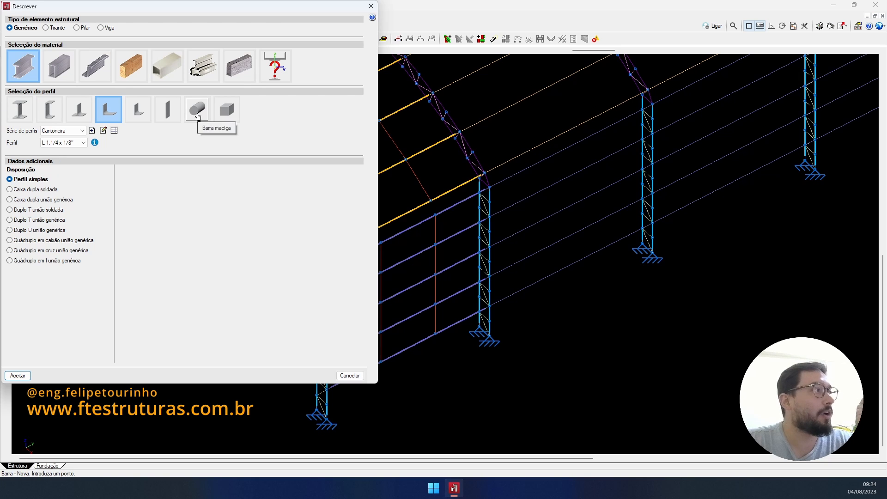
left_click(198, 117)
left_click(68, 147)
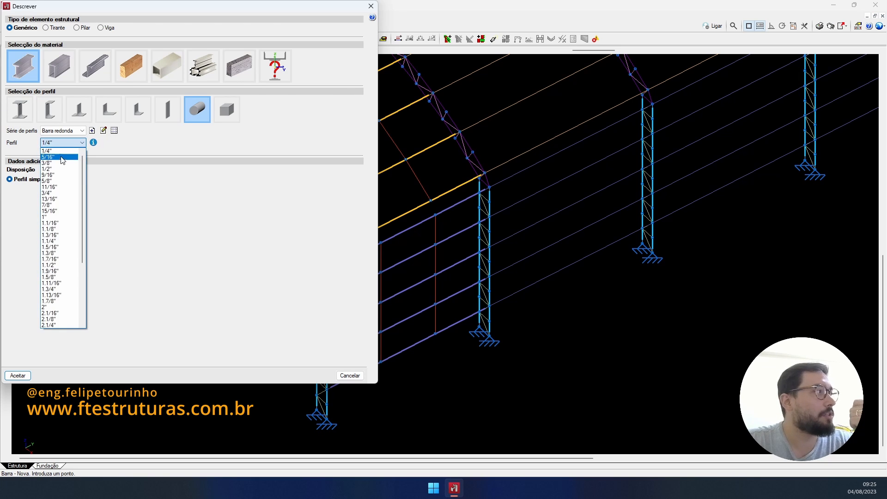
left_click(59, 162)
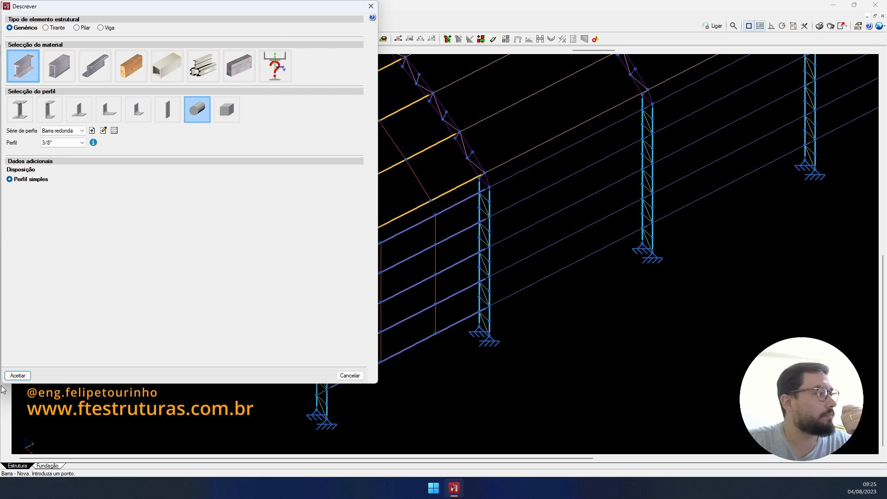
left_click(18, 376)
scroll(323, 352, "up", 3)
- Draw crossing 3/8" round-bar diagonals on the end bay's near side wall
left_click(304, 352)
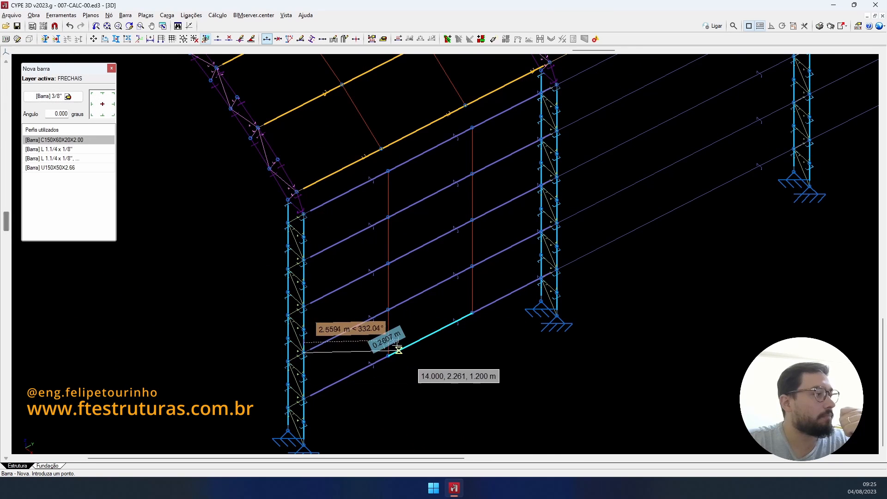
left_click(388, 356)
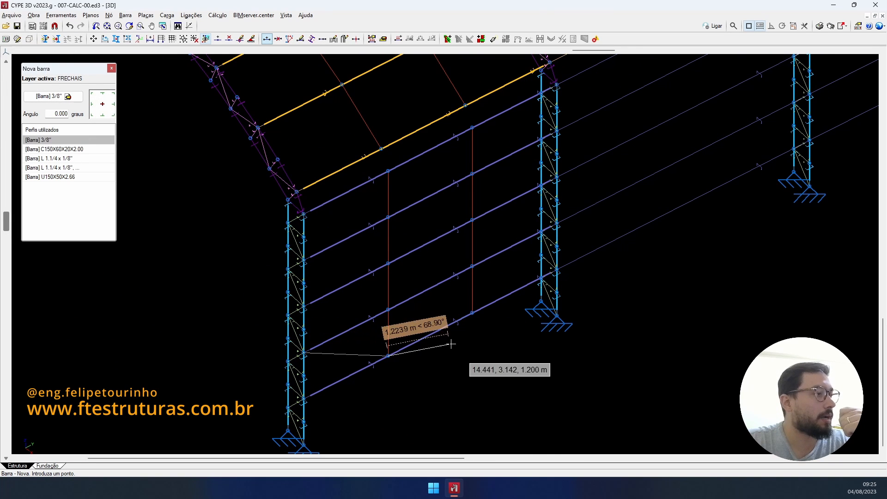
left_click(472, 313)
left_click(557, 223)
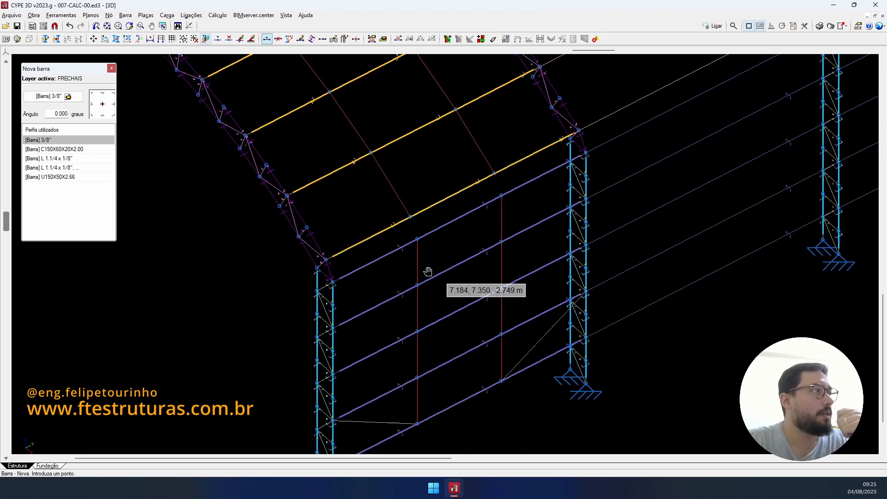
scroll(428, 270, "up", 2)
- Add two crossing roof braces between the rafter and purlin nodes of the end bay
left_click(277, 215)
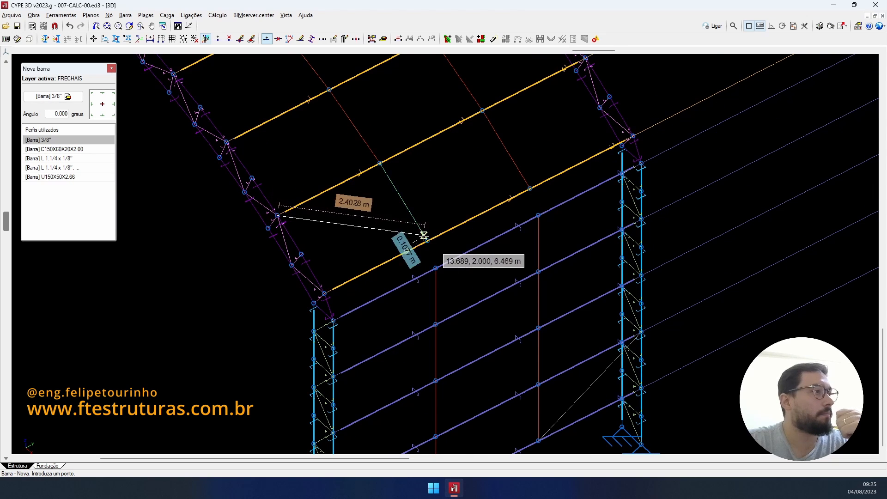
left_click(428, 240)
left_click(531, 187)
middle_click_drag(545, 146, 518, 287)
left_click(559, 199)
scroll(559, 198, "down", 3)
scroll(473, 259, "down", 2)
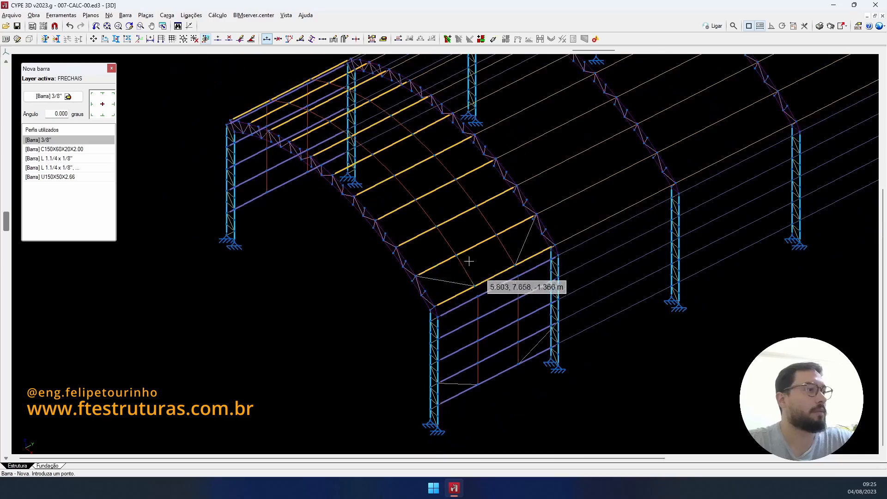
- Draw the X diagonals on the end bay's opposite side wall between column and rail nodes
middle_click_drag(448, 247, 636, 272)
scroll(665, 272, "up", 2)
scroll(697, 273, "up", 3)
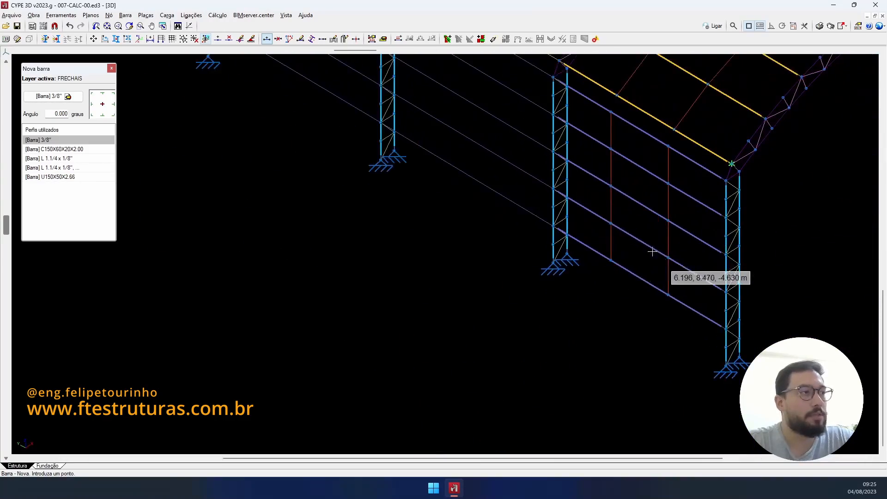
left_click(538, 179)
left_click(604, 262)
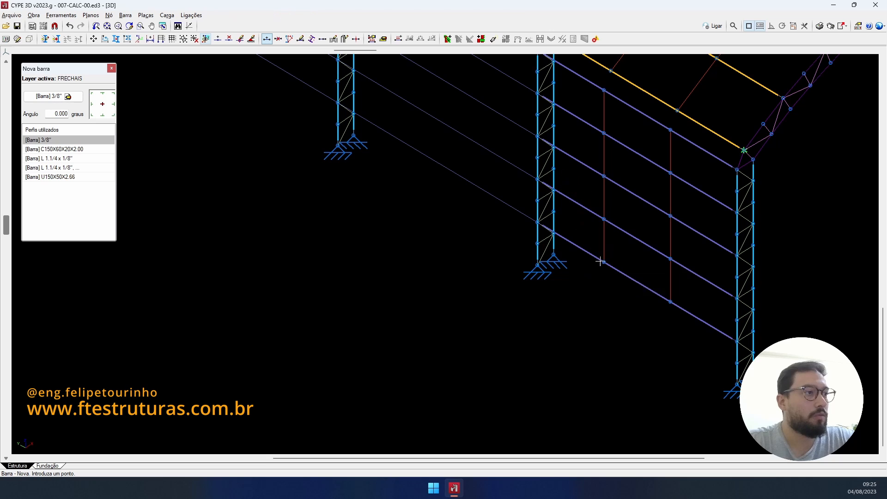
left_click(671, 301)
left_click(737, 299)
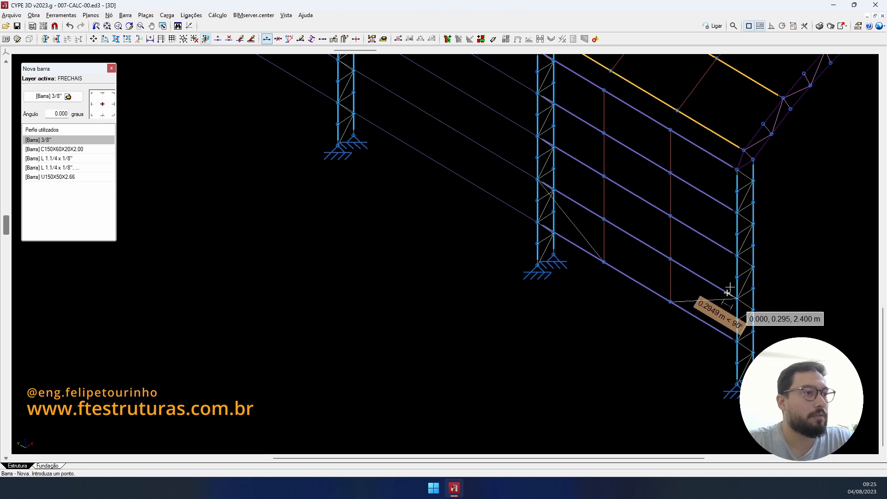
right_click(727, 291)
- Brace the opposite roof slope from the eave node to the purlin node
scroll(698, 251, "down", 4)
scroll(697, 213, "up", 3)
scroll(698, 214, "up", 1)
left_click(714, 213)
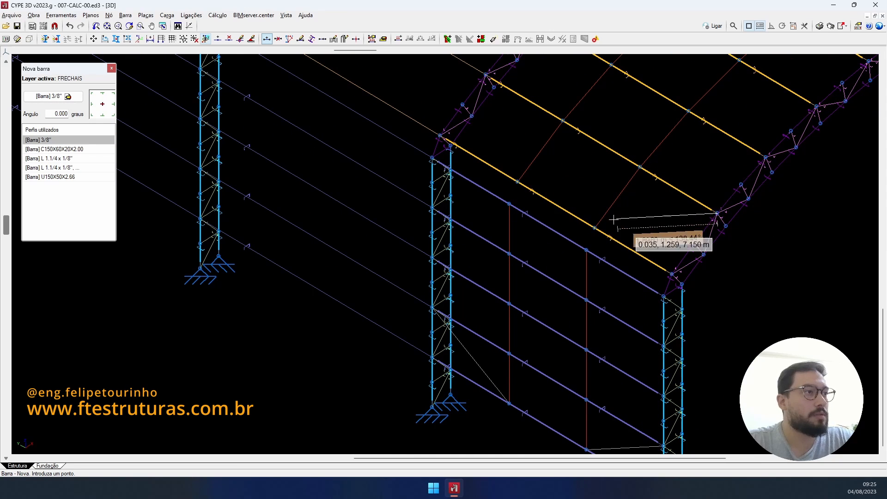
right_click(593, 209)
middle_click_drag(548, 142, 580, 254)
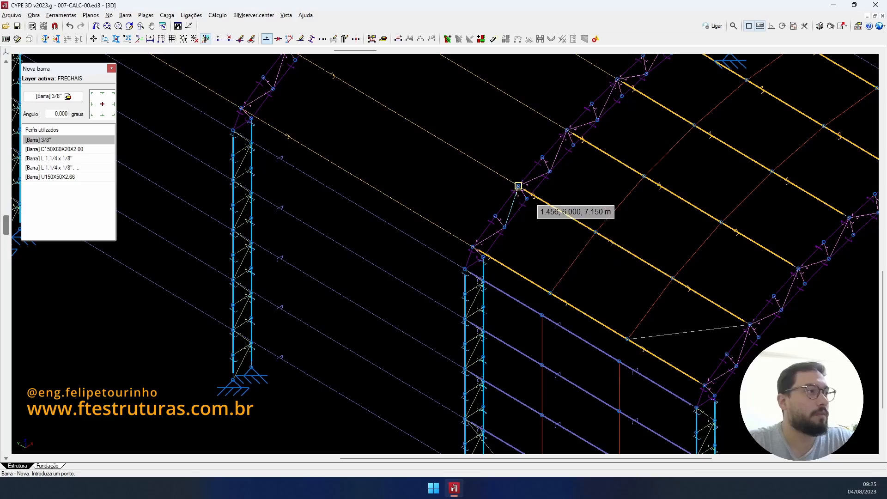
left_click(551, 293)
scroll(550, 293, "down", 2)
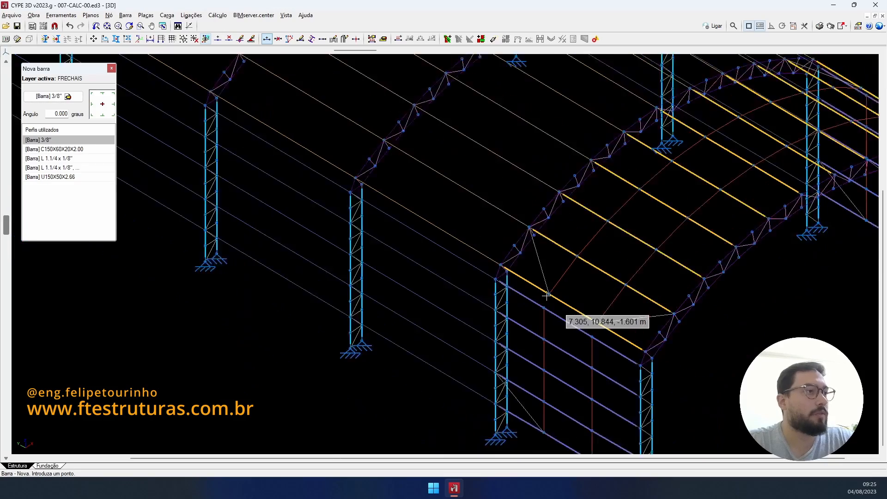
scroll(614, 301, "down", 3)
middle_click_drag(609, 301, 419, 306)
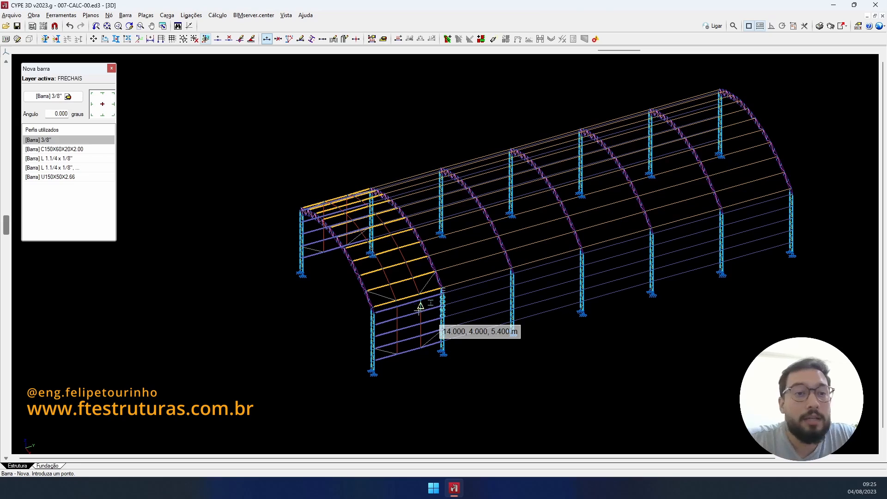
scroll(376, 291, "up", 4)
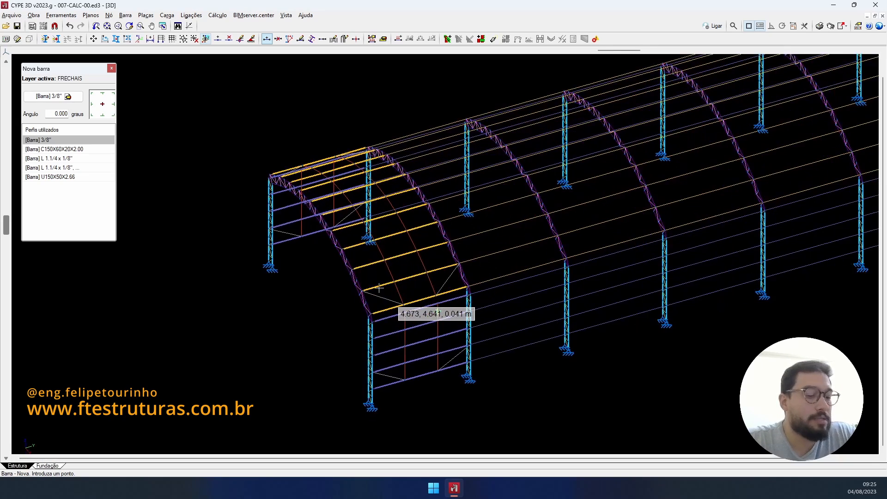
middle_click_drag(379, 287, 266, 277)
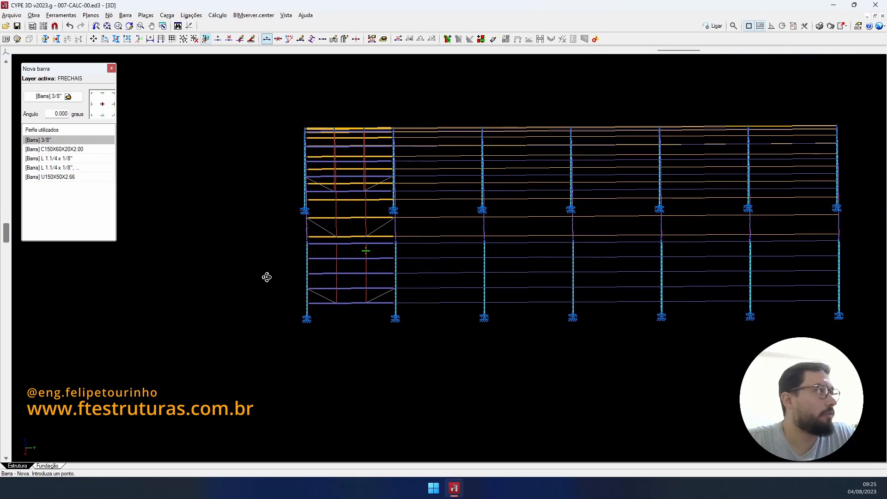
- Start Copiar elementos with nodes and bars, and box-select the braced end bay
left_click(116, 39)
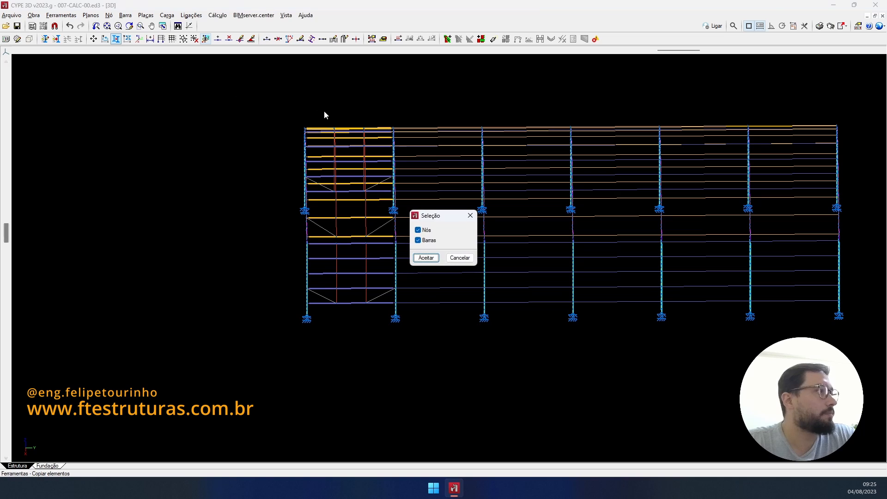
left_click(426, 258)
left_click(328, 106)
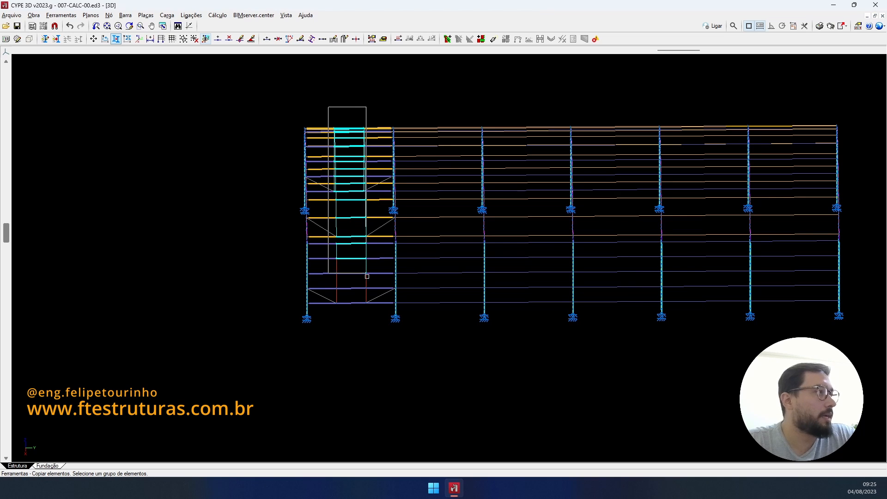
left_click(372, 315)
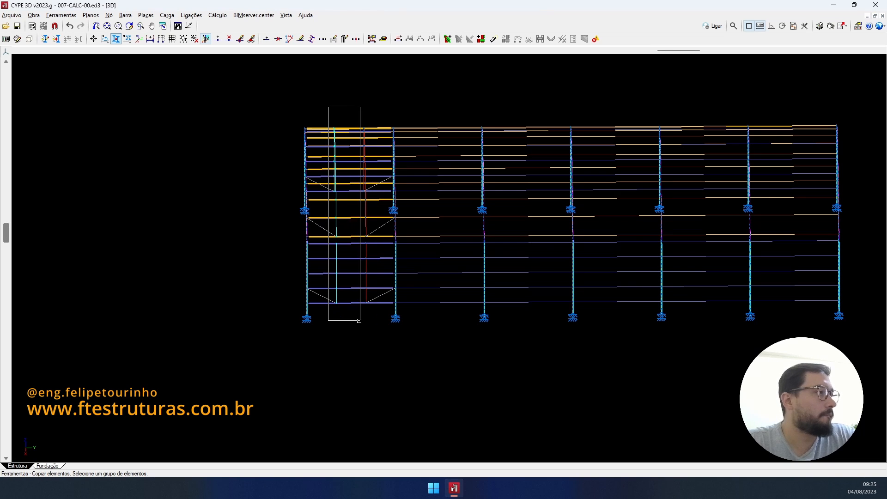
left_click(355, 116)
left_click(369, 317)
scroll(322, 297, "up", 1)
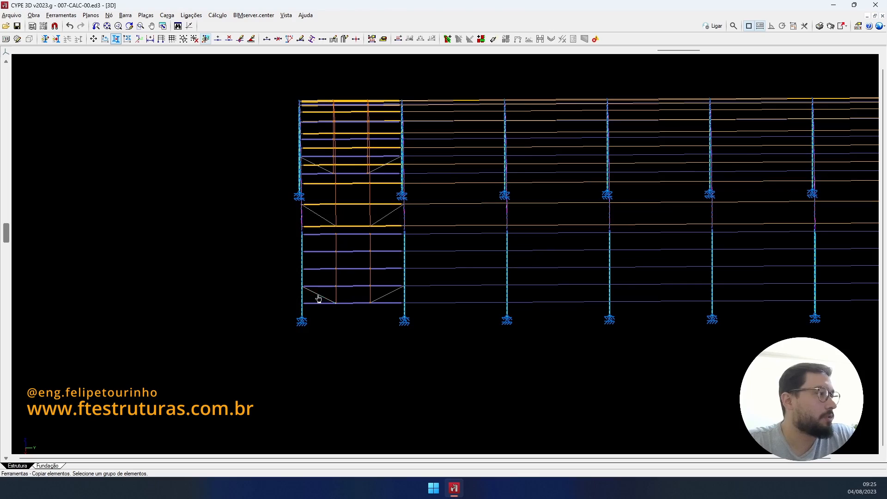
scroll(384, 294, "up", 2)
- Add the remaining end-bay wall and roof braces to the copy selection
left_click(386, 297)
left_click(385, 202)
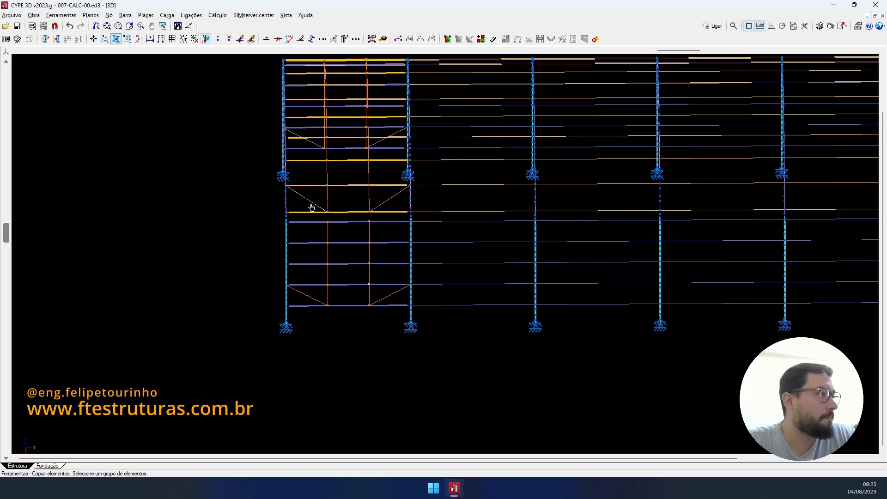
left_click(307, 201)
scroll(309, 193, "down", 2)
middle_click_drag(310, 193, 759, 174, "shift")
scroll(735, 259, "up", 2)
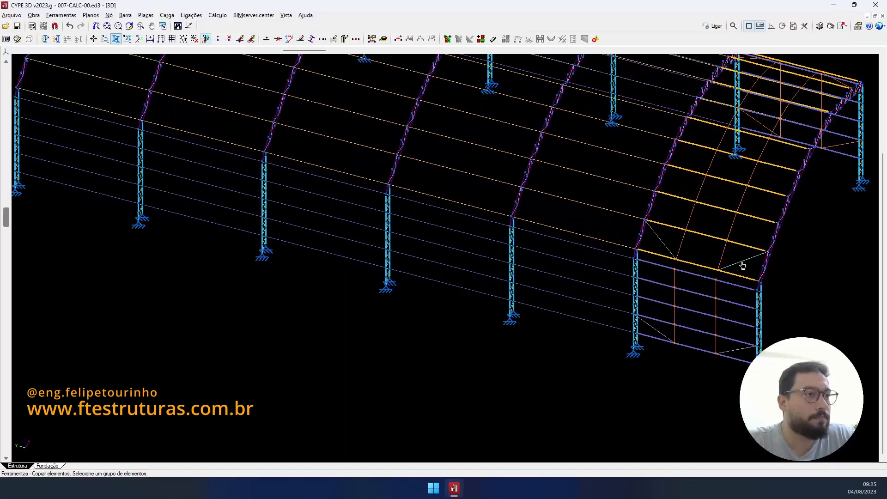
left_click(661, 247)
left_click(654, 336)
left_click(733, 350)
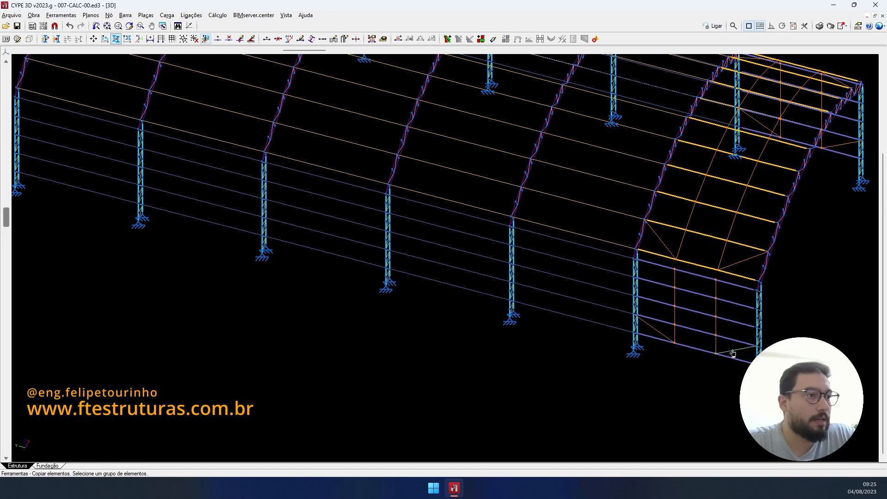
scroll(713, 386, "up", 1)
right_click(713, 386)
- Paste the braces from the end column base into the bays at 6 m, 12 m, 18 m and the last two bays
left_click(771, 383)
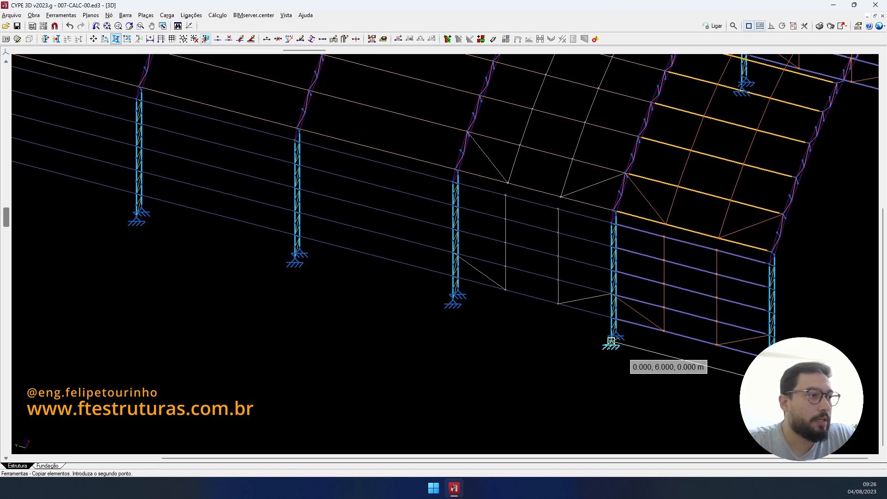
left_click(612, 342)
left_click(454, 299)
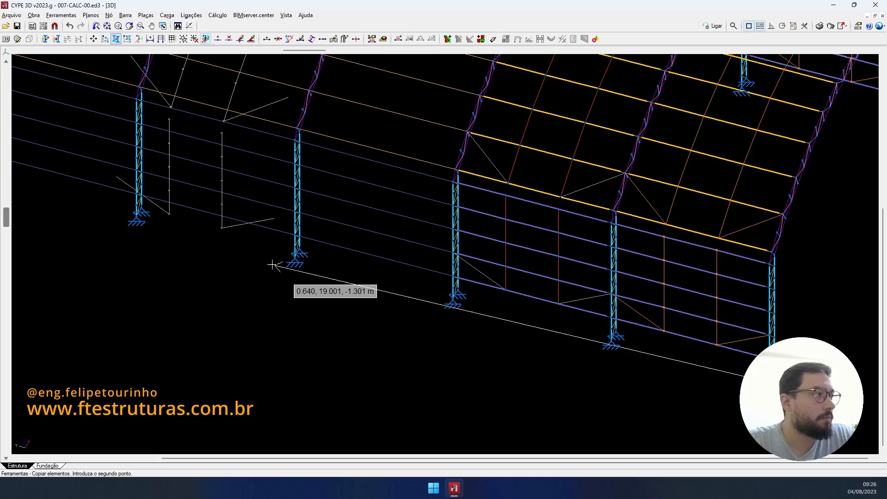
left_click(295, 259)
scroll(254, 258, "down", 3)
middle_click_drag(268, 262, 500, 318)
scroll(346, 264, "up", 3)
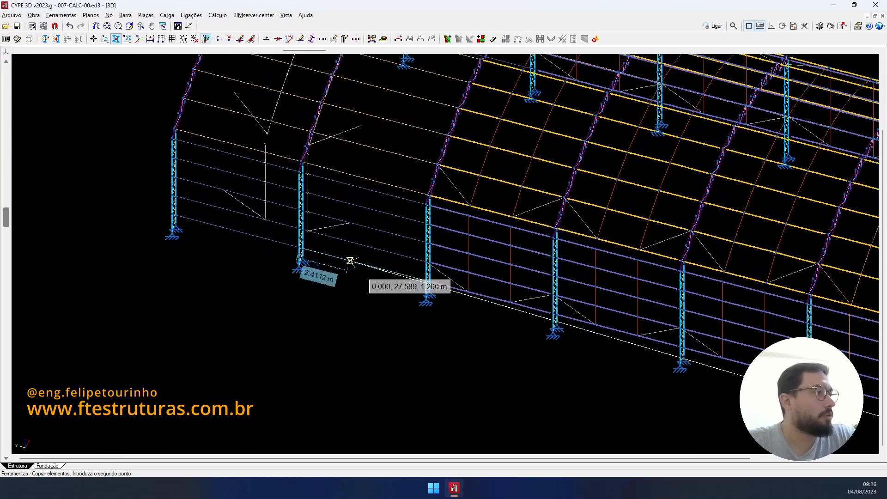
left_click(429, 299)
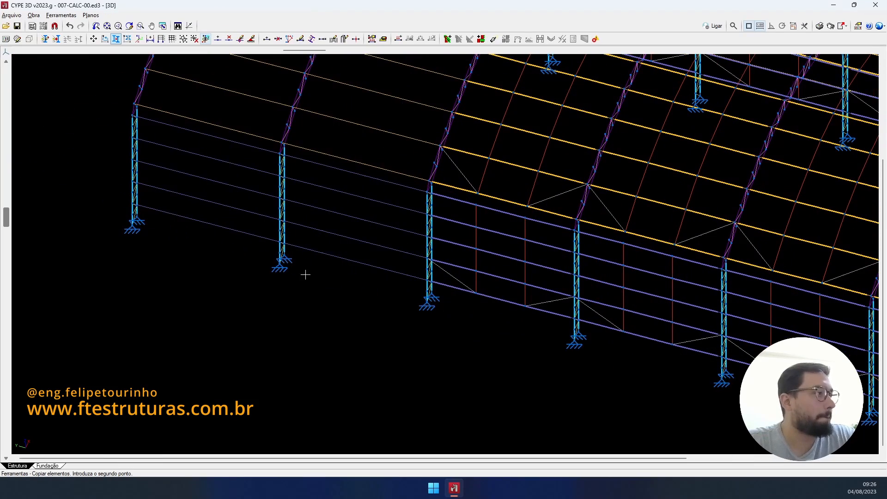
left_click(278, 266)
scroll(347, 271, "down", 3)
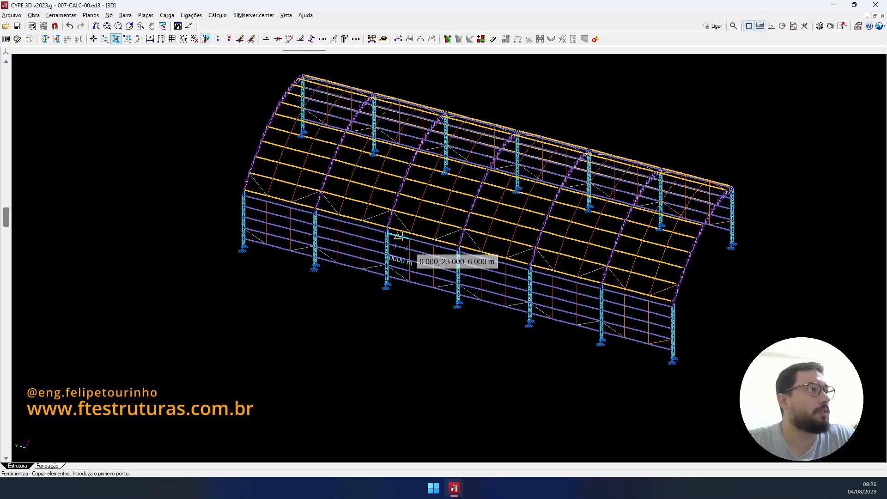
right_click(401, 236)
middle_click_drag(489, 224, 163, 213, "shift")
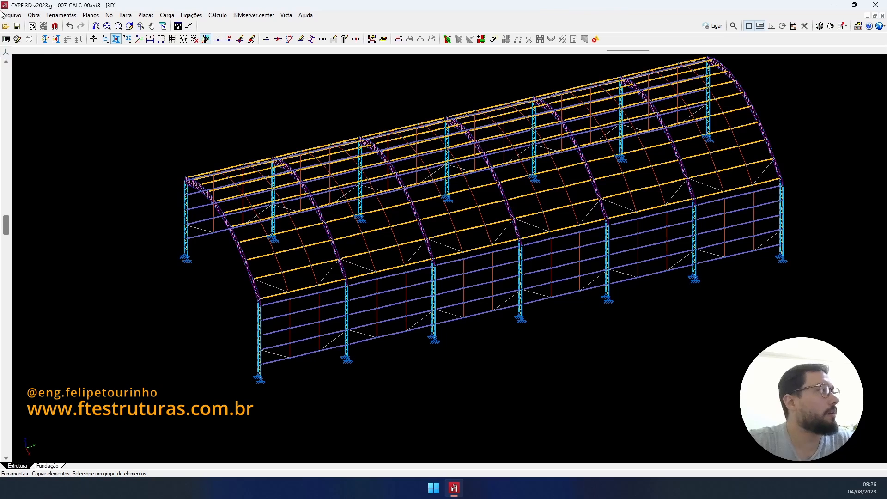
- Create a layer named CV FECHAMENTO and give it a light grey colour
left_click(44, 39)
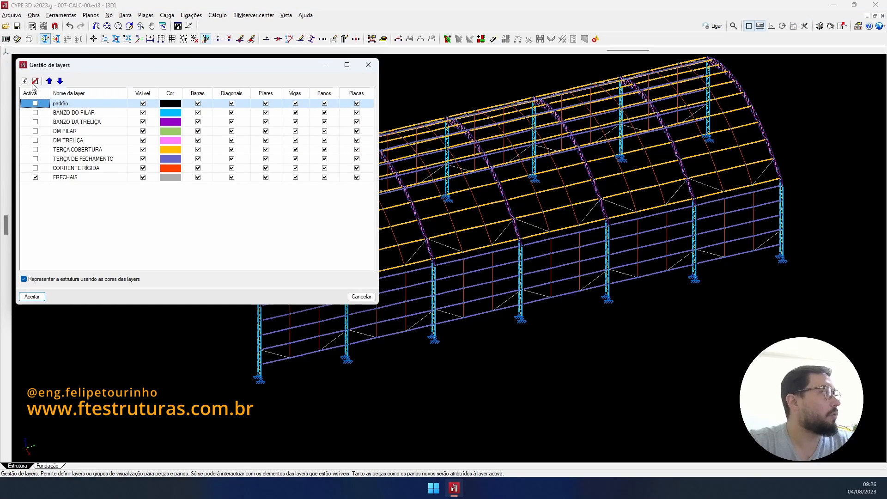
left_click(25, 81)
left_click(68, 186)
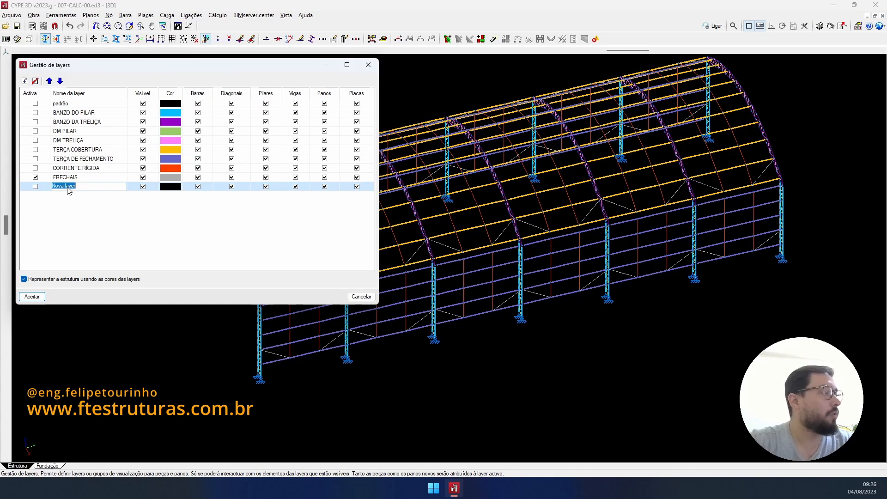
type("cont")
key("BackSpace")
key("BackSpace")
key("BackSpace")
key("BackSpace")
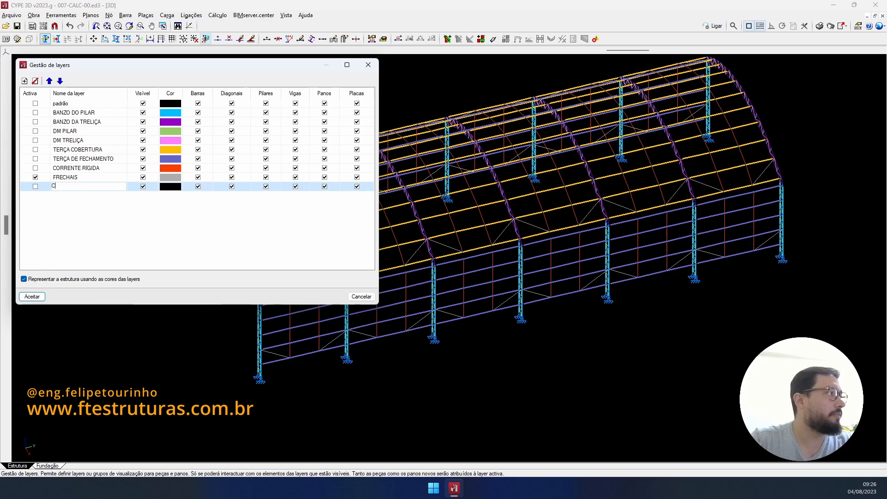
type("CV FECHAMENTO")
key("Tab")
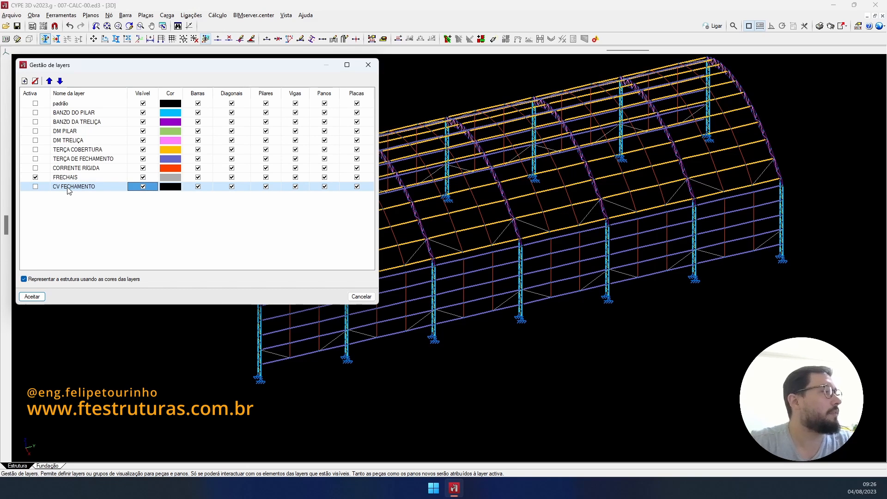
left_click(178, 189)
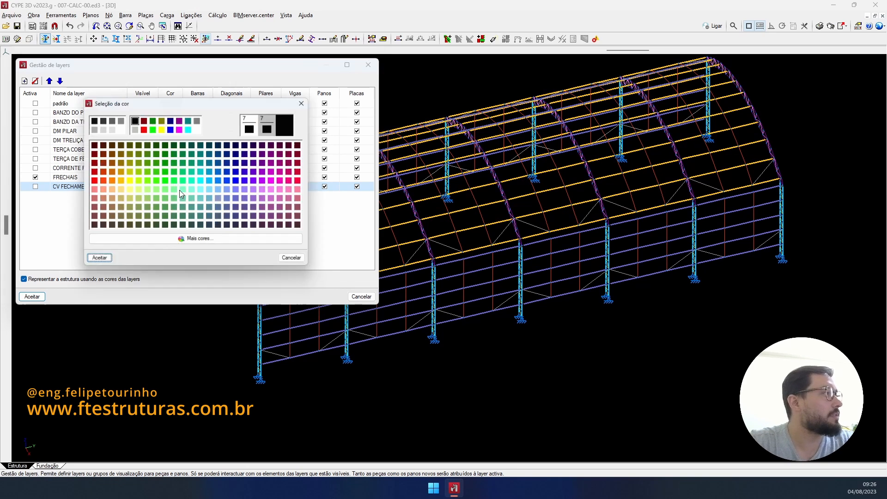
left_click(94, 129)
left_click(97, 262)
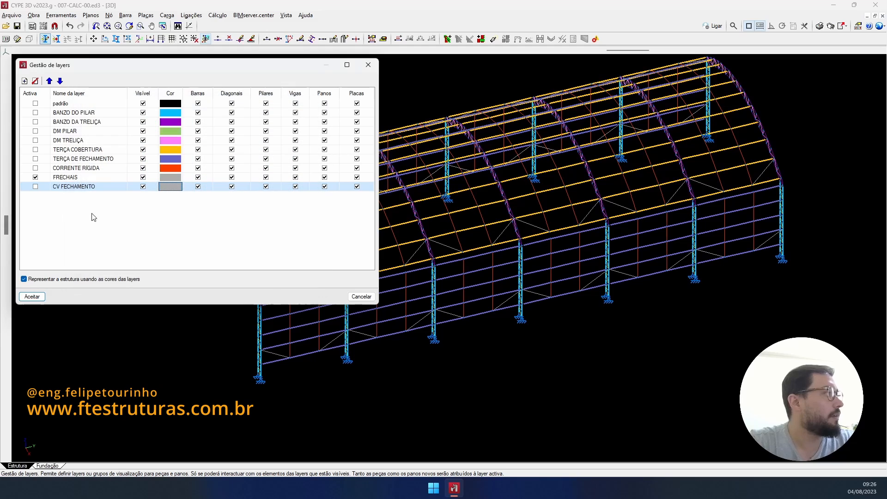
- Add a CV COBERTURA layer, make CV FECHAMENTO active, and apply the changes
left_click(24, 81)
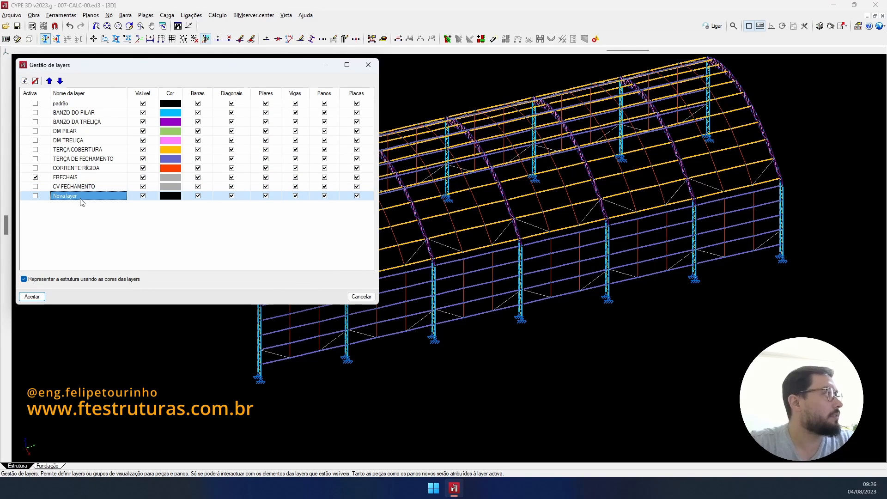
type("c")
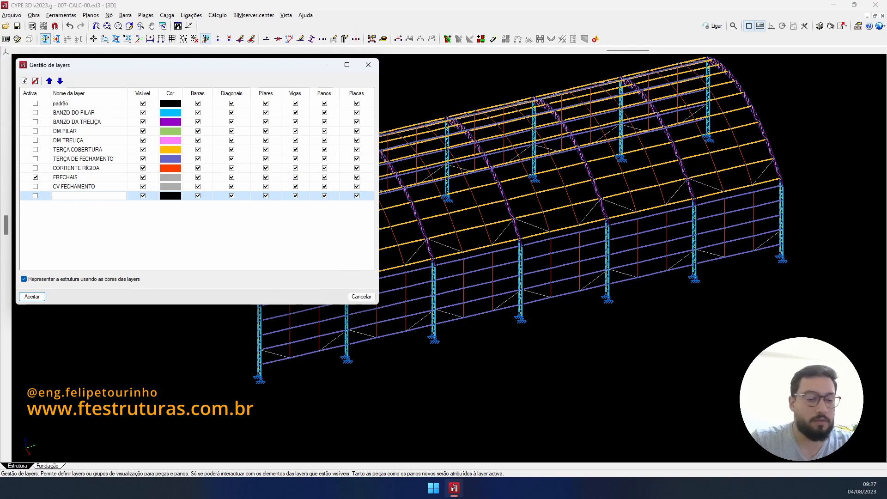
type("V ")
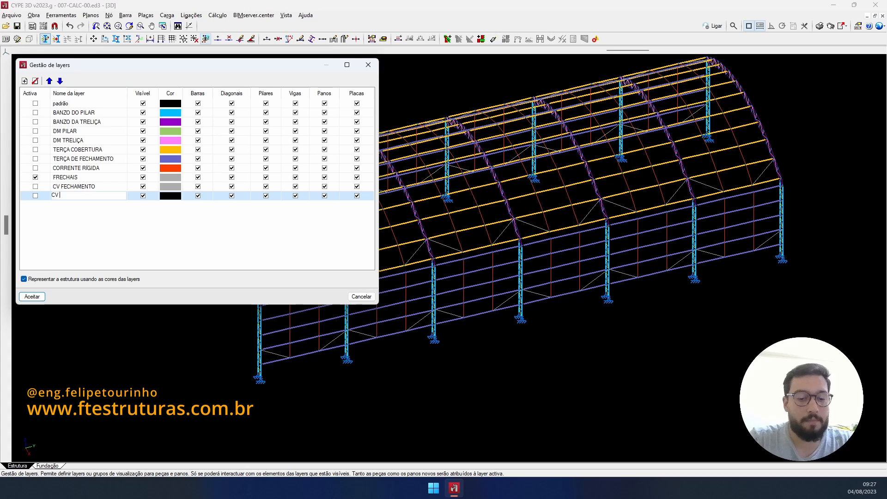
type("COBERTURA")
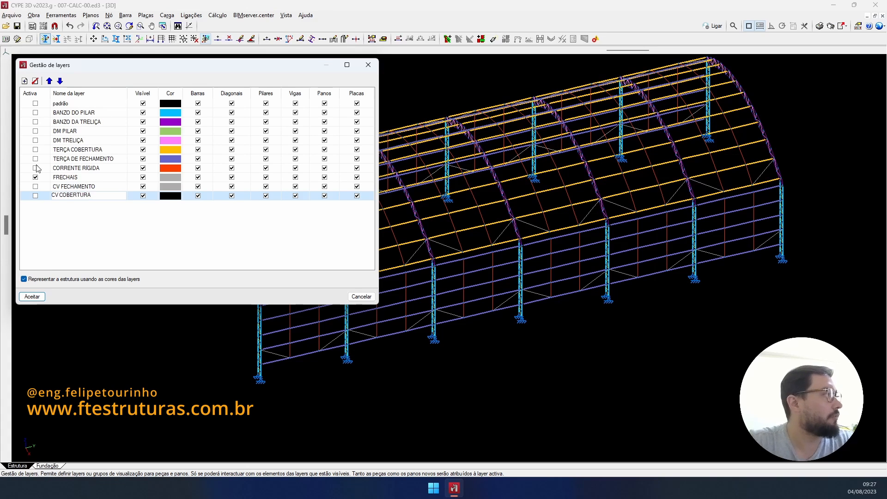
left_click(36, 186)
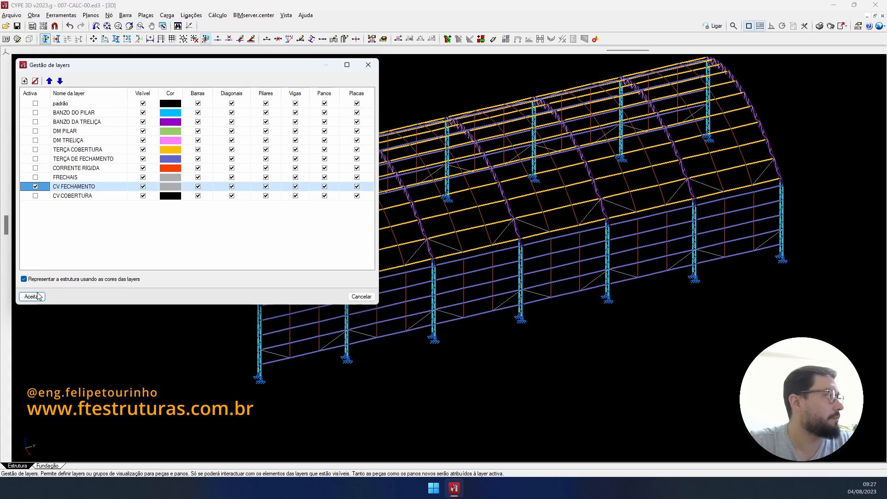
left_click(39, 296)
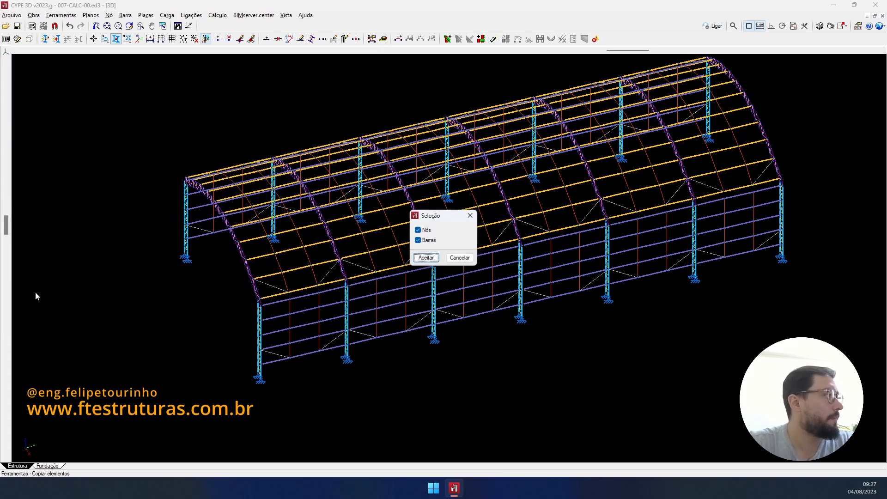
left_click(459, 258)
- Set new bars as Tirante with a 1/2" round-bar profile
left_click(266, 39)
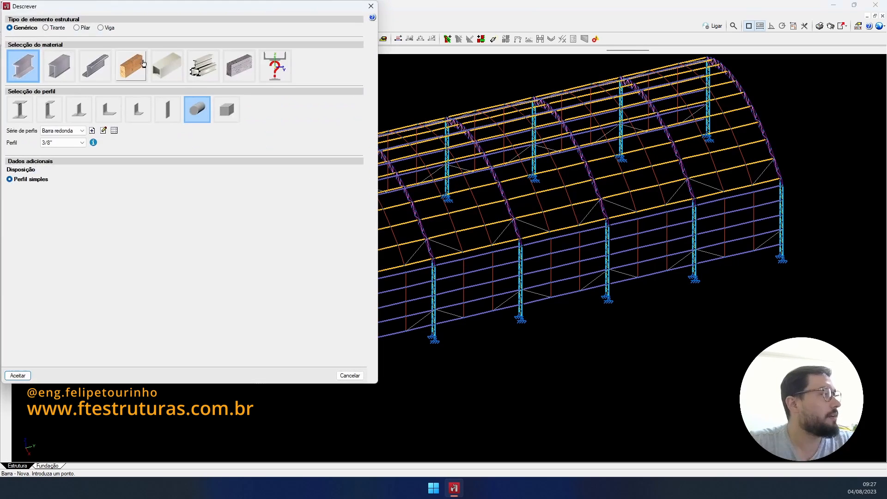
left_click(45, 28)
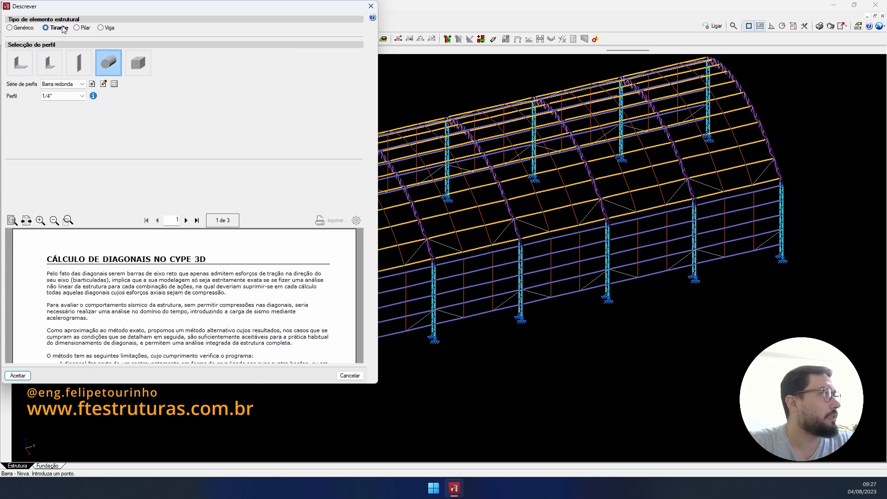
left_click(63, 95)
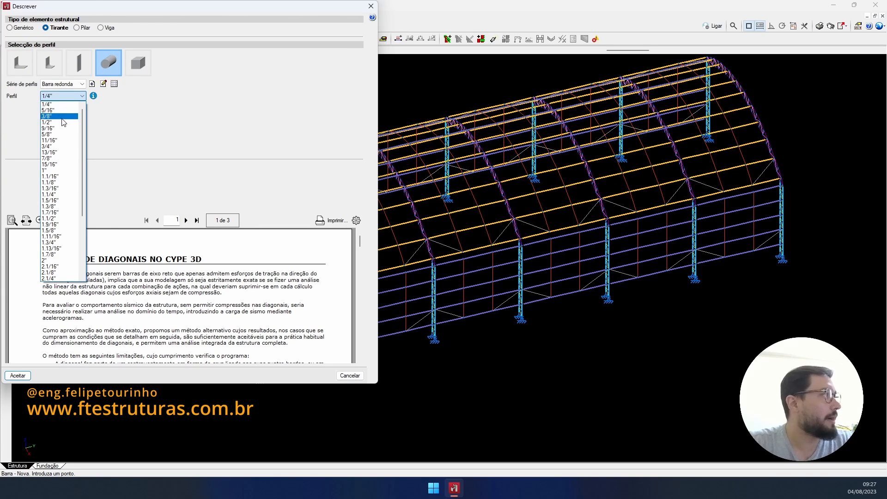
left_click(62, 122)
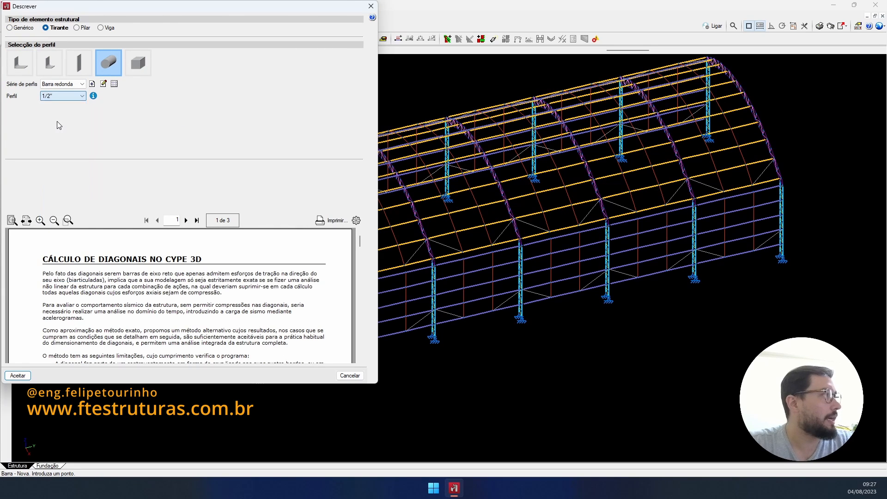
left_click(17, 376)
scroll(300, 352, "up", 5)
scroll(332, 352, "up", 2)
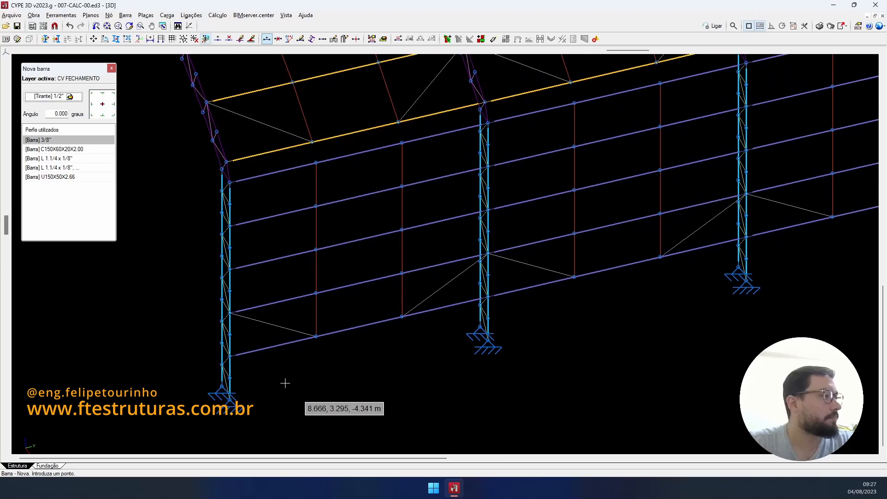
- Draw the zigzag tie-rod diagonals between nodes of the first two columns
left_click(229, 400)
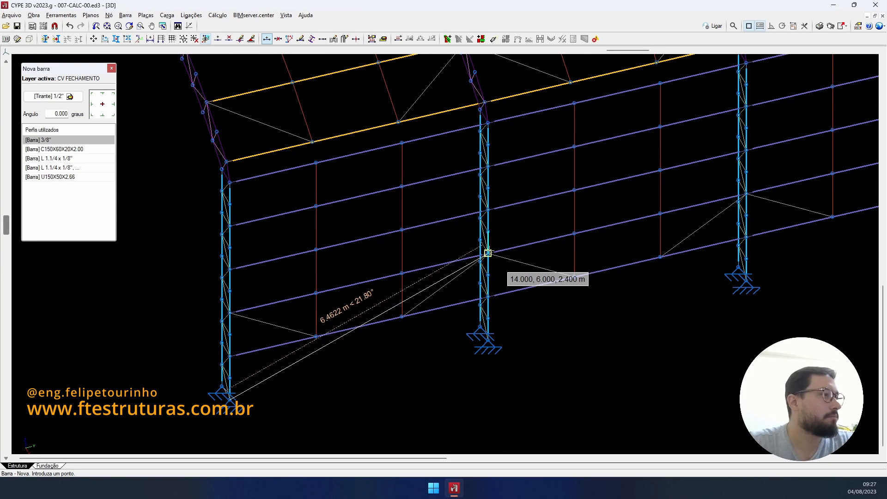
left_click(488, 253)
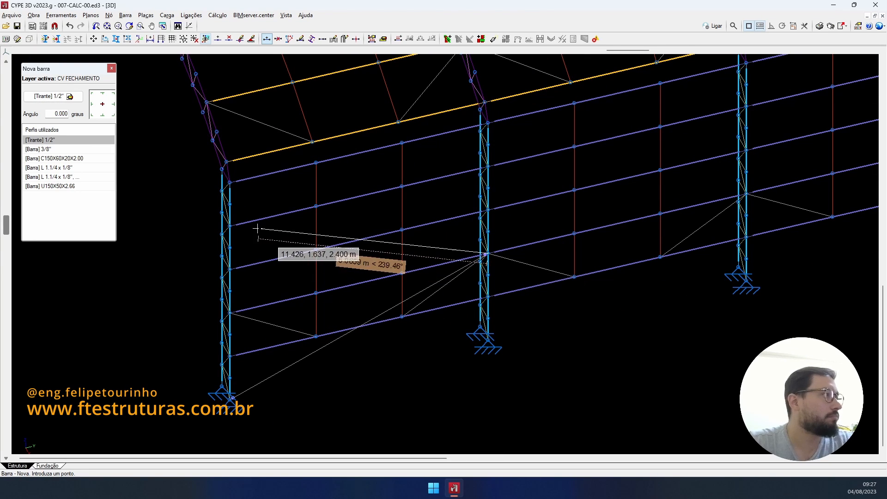
left_click(229, 226)
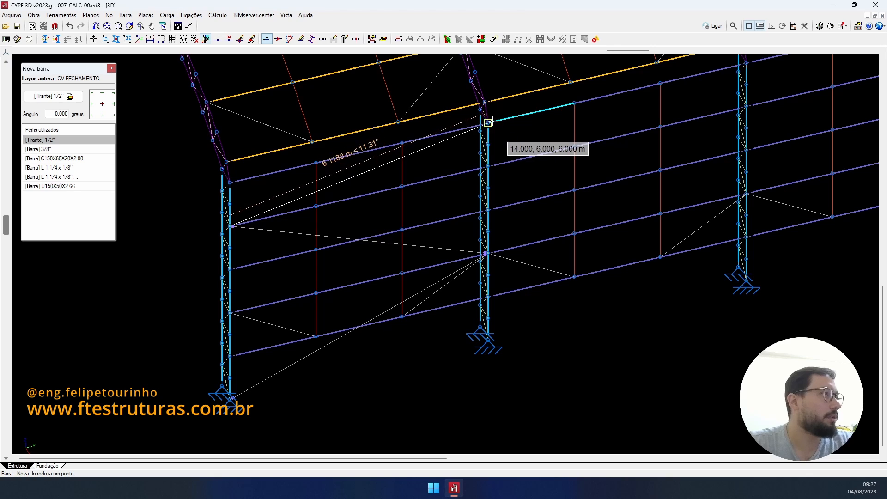
left_click(488, 123)
left_click(230, 182)
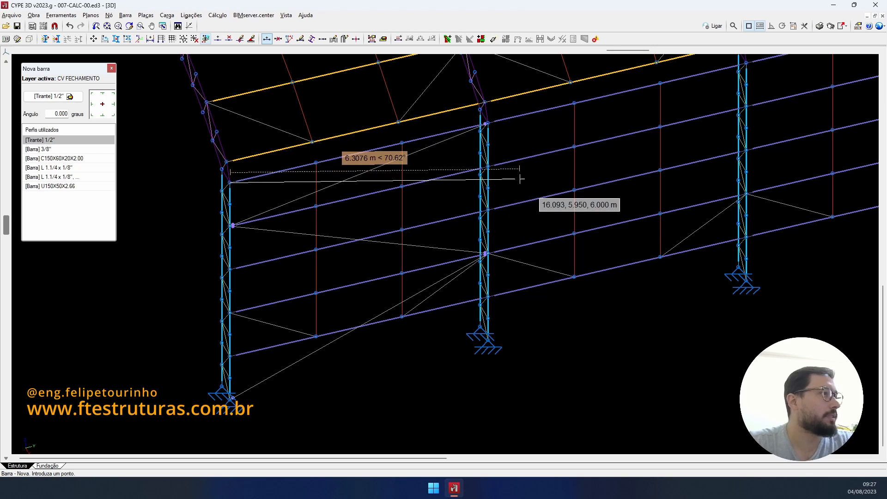
left_click(489, 167)
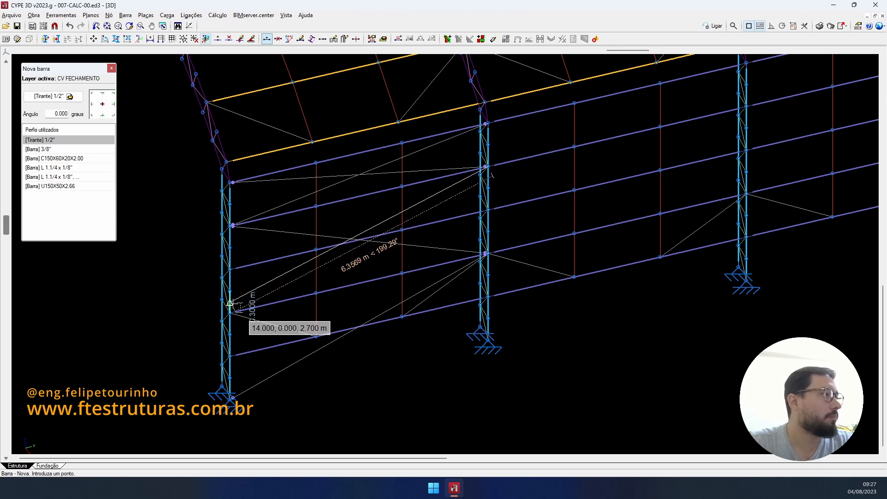
left_click(229, 313)
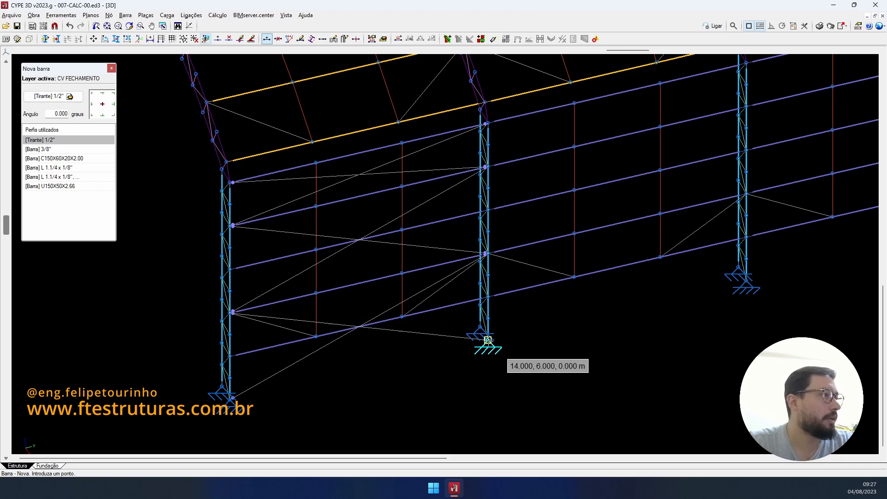
scroll(458, 331, "down", 5)
scroll(450, 315, "up", 4)
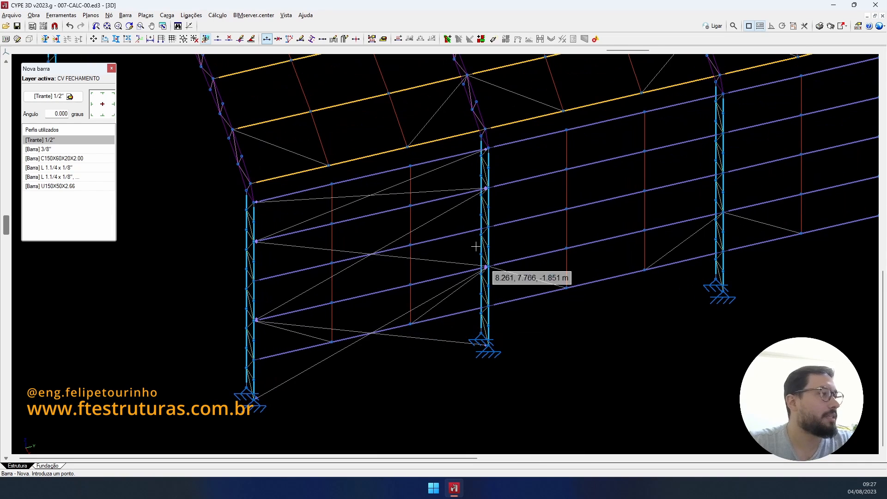
- Turn on incidence markers and inspect the bracing warning (21.35% area ratio, above 20%)
left_click(597, 40)
scroll(532, 321, "down", 3)
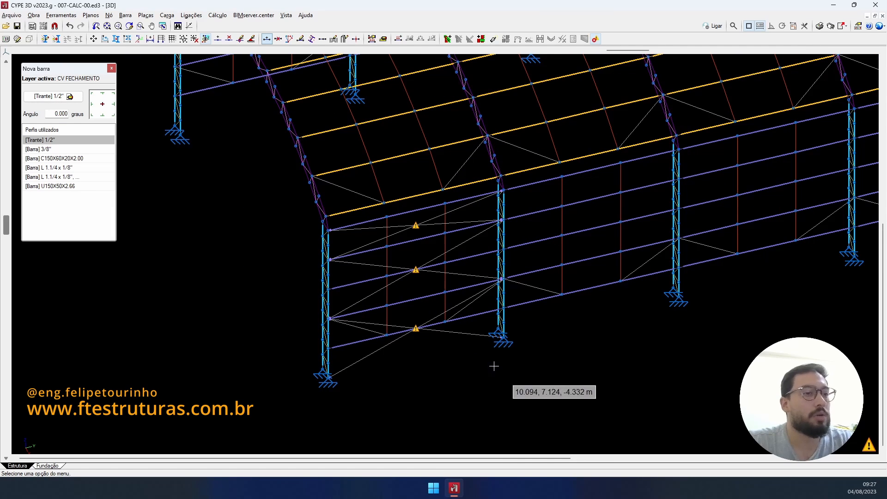
scroll(439, 356, "up", 2)
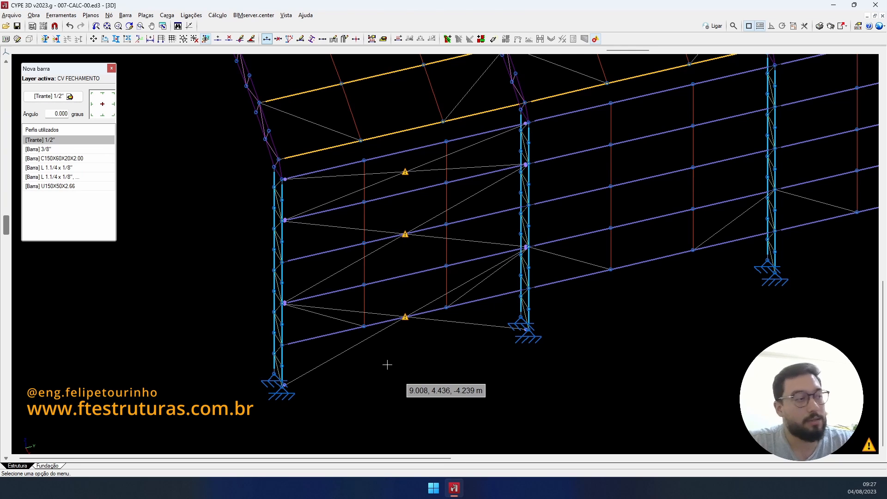
scroll(390, 358, "up", 2)
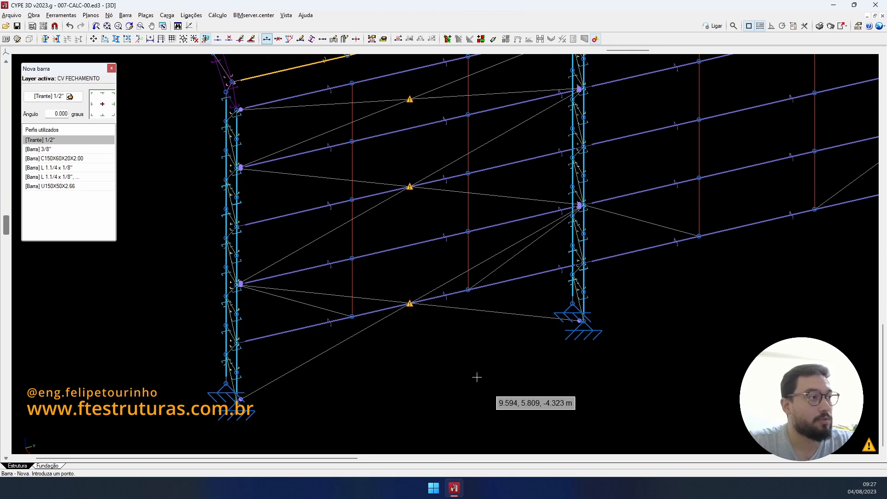
scroll(424, 313, "down", 1)
scroll(420, 311, "up", 2)
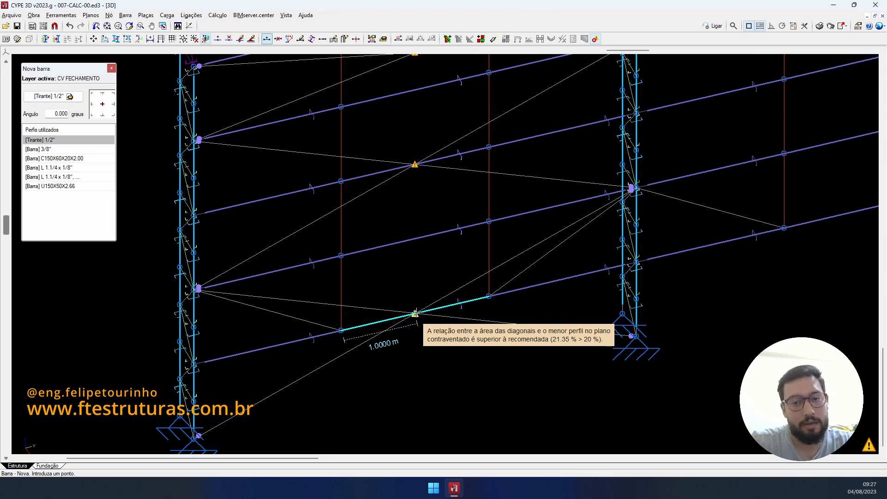
scroll(415, 314, "down", 1)
scroll(291, 85, "down", 1)
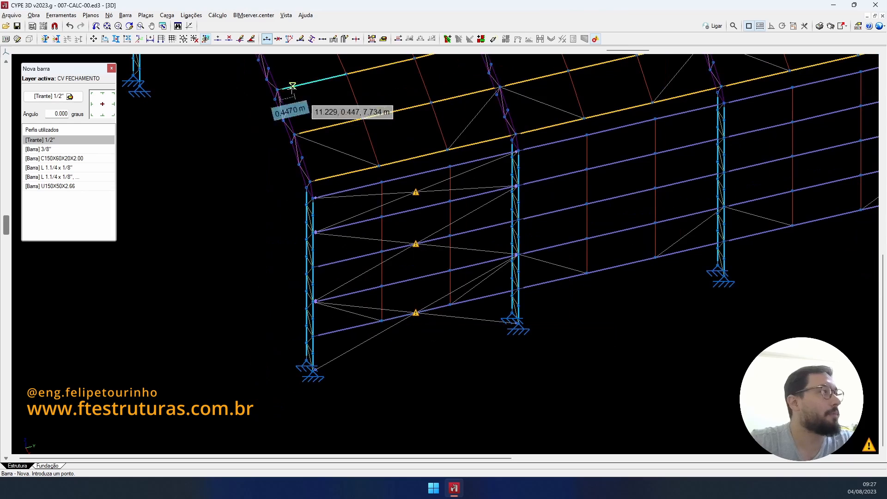
- Start Copiar elementos for nodes and bars and bring the opposite wall into view
left_click(115, 39)
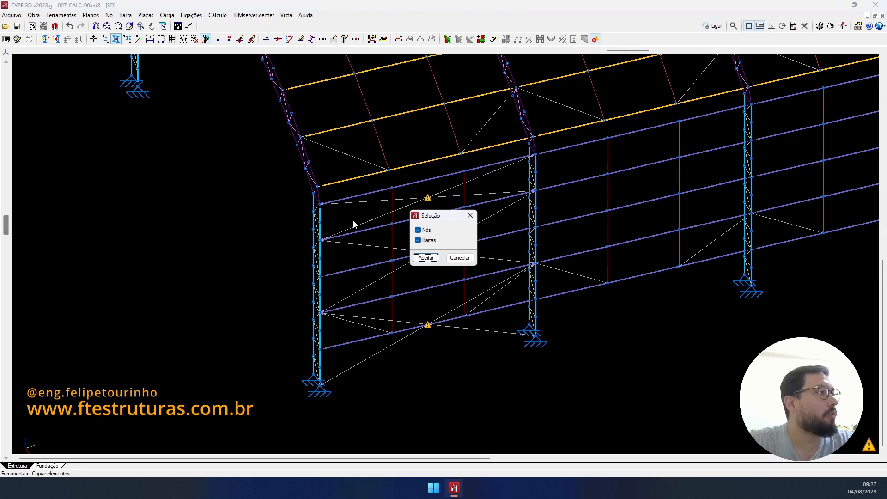
left_click(426, 258)
scroll(476, 344, "up", 2)
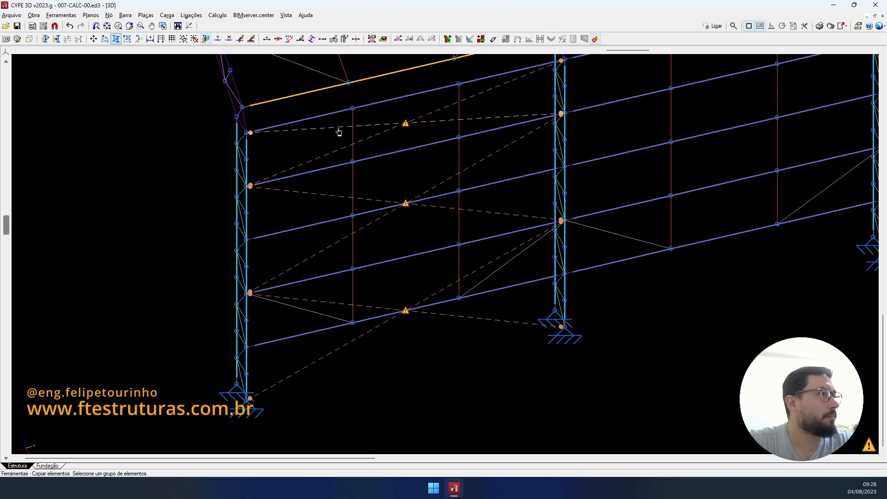
scroll(340, 132, "down", 3)
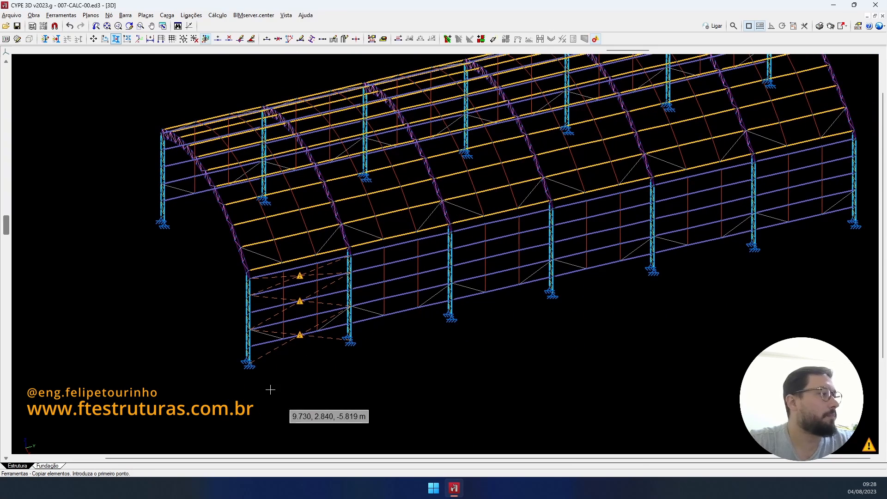
scroll(270, 390, "up", 1)
scroll(245, 358, "down", 2)
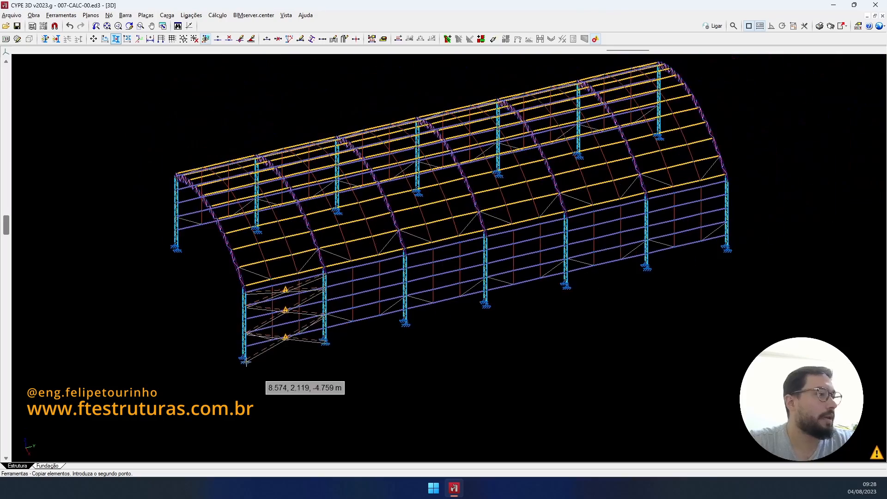
scroll(652, 278, "up", 3)
scroll(656, 264, "up", 1)
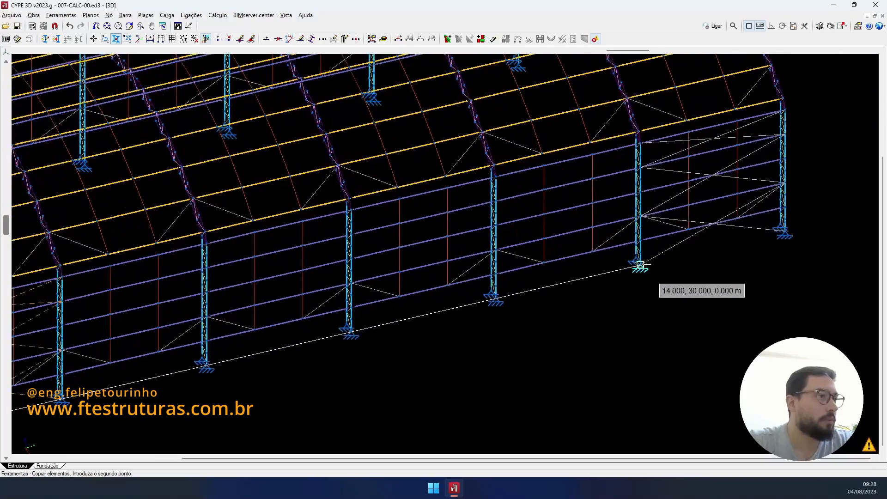
scroll(588, 297, "down", 3)
scroll(347, 324, "up", 2)
scroll(347, 325, "up", 3)
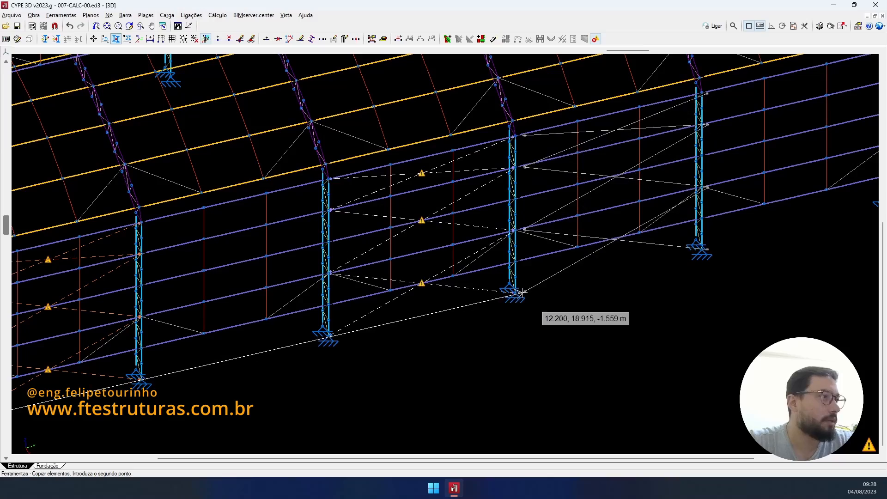
scroll(518, 292, "down", 3)
scroll(518, 293, "down", 2)
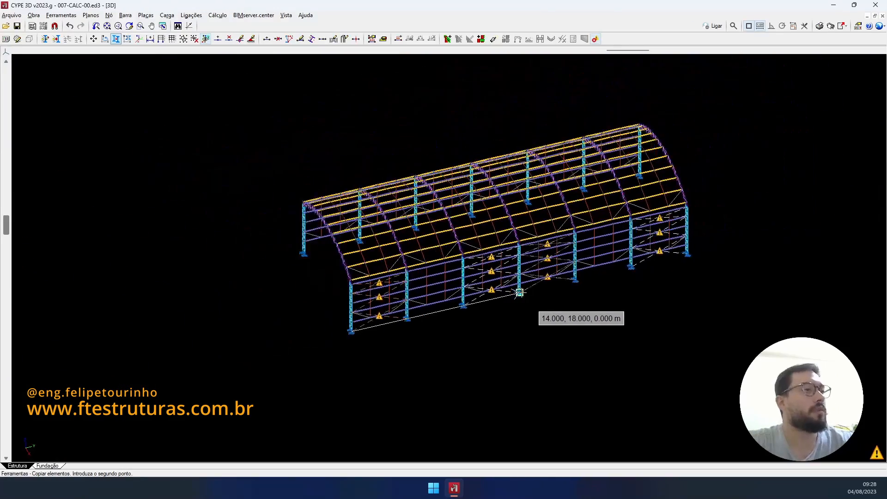
middle_click_drag(519, 292, 862, 280)
scroll(596, 315, "up", 5)
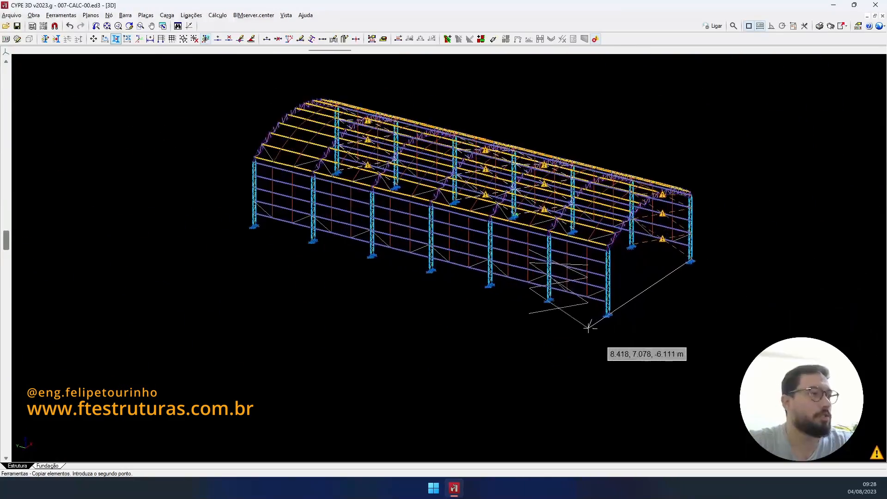
scroll(473, 304, "down", 2)
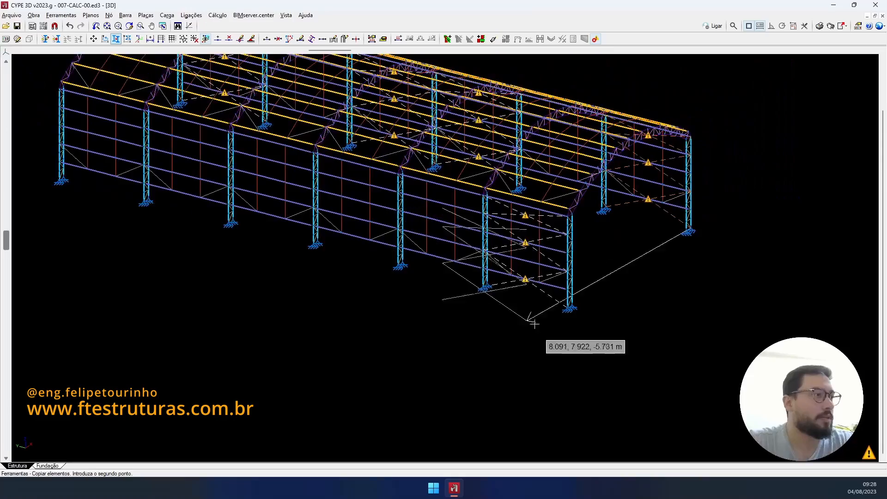
middle_click_drag(616, 368, 699, 405)
scroll(353, 252, "up", 2)
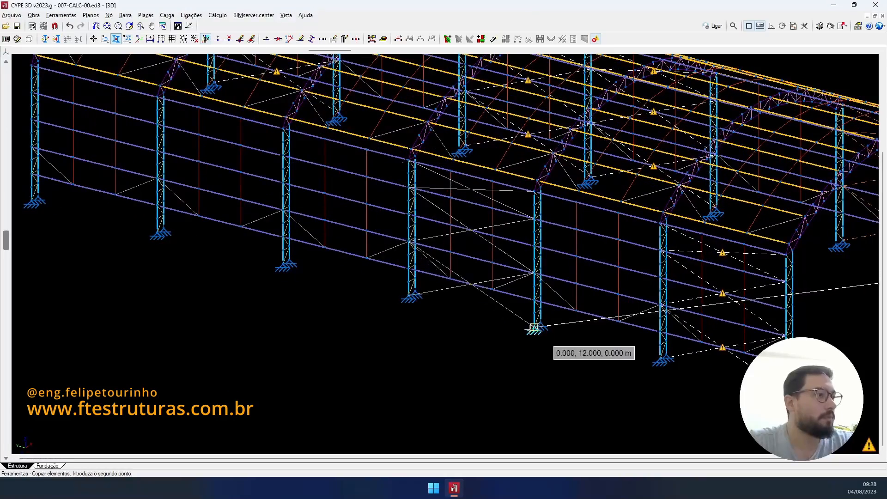
- Paste the wall bracing into the next two side-wall bays at their column bases
left_click(536, 328)
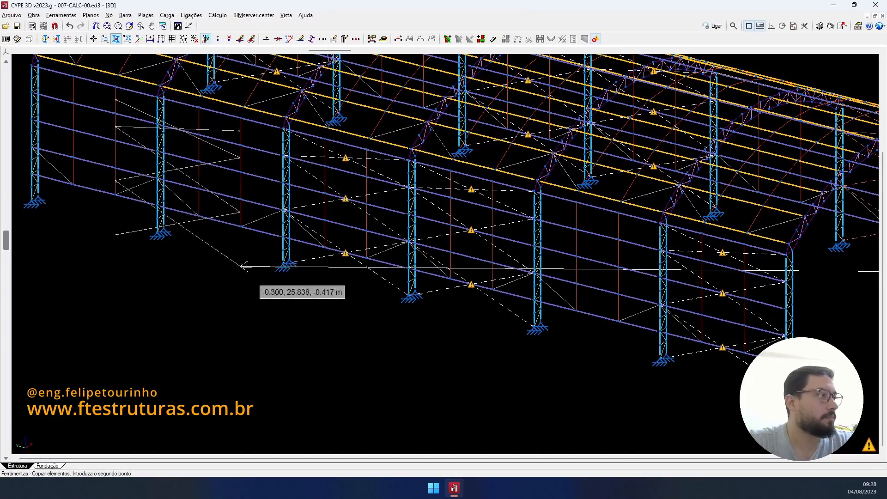
middle_click_drag(246, 268, 516, 346)
scroll(398, 309, "up", 1)
left_click(436, 313)
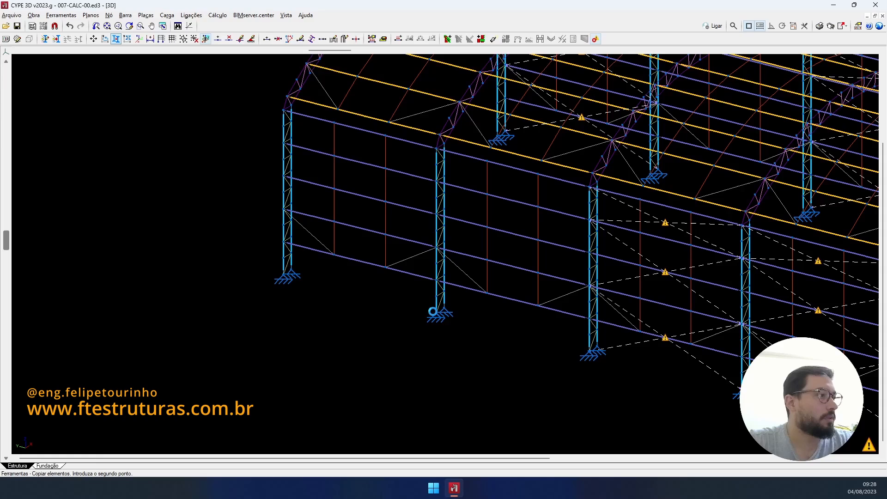
right_click(373, 320)
scroll(371, 320, "down", 4)
middle_click_drag(380, 323, 273, 336, "shift")
right_click(295, 301)
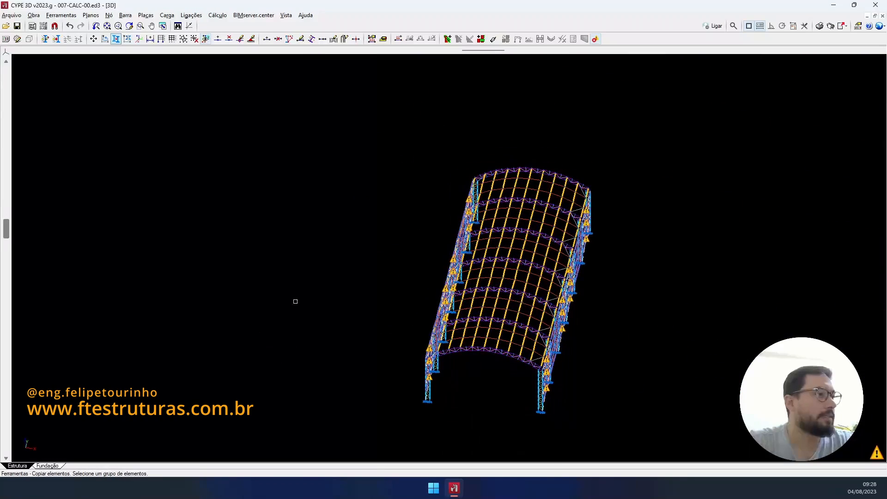
- Hide the warning markers and turn the model to a side view
left_click(597, 40)
middle_click_drag(562, 275, 476, 326, "shift")
scroll(324, 275, "up", 2)
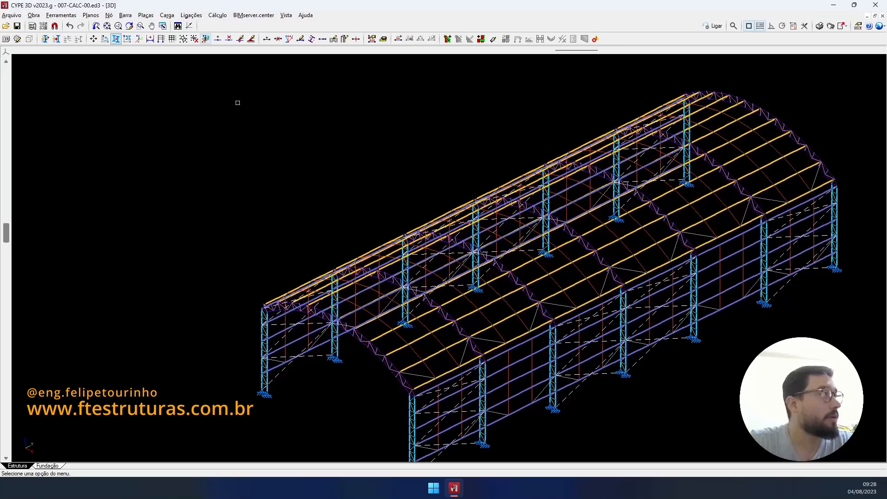
- Set CV COBERTURA as the active layer and begin a new roof bar
left_click(45, 39)
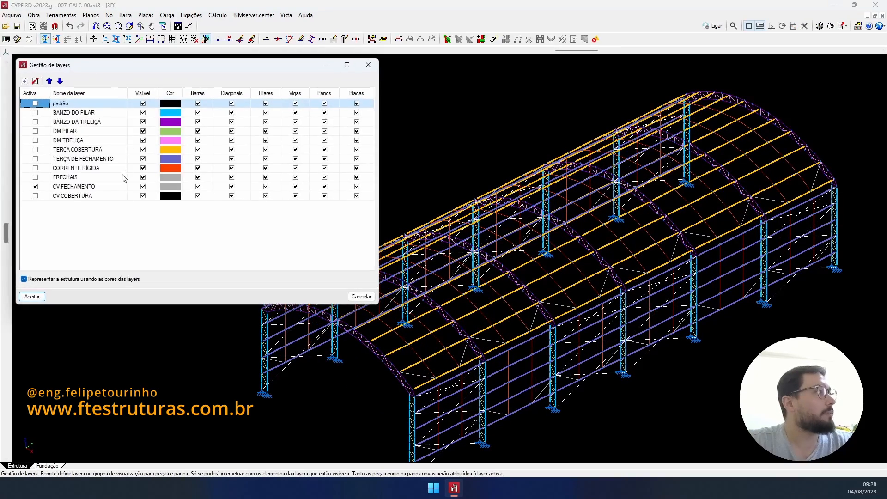
left_click(35, 196)
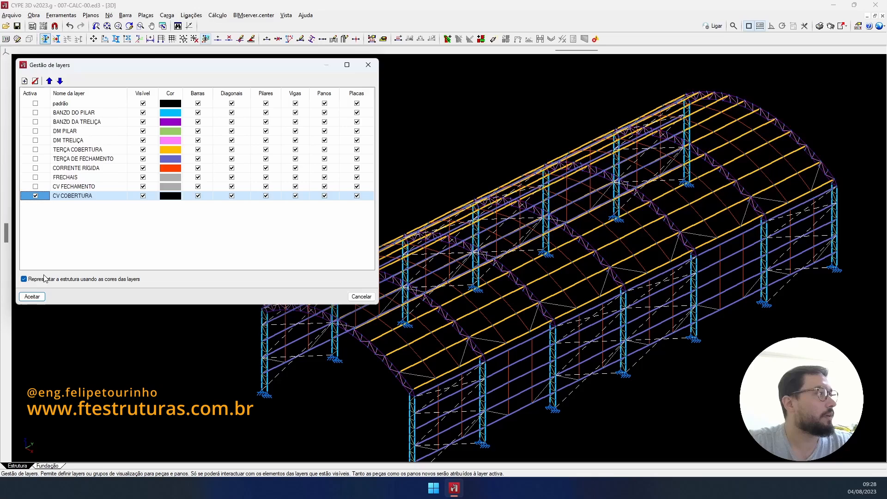
left_click(39, 298)
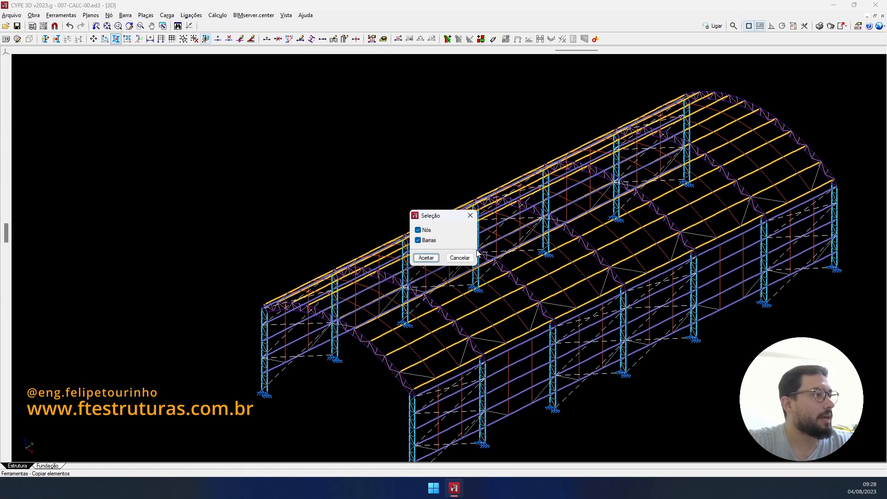
left_click(460, 257)
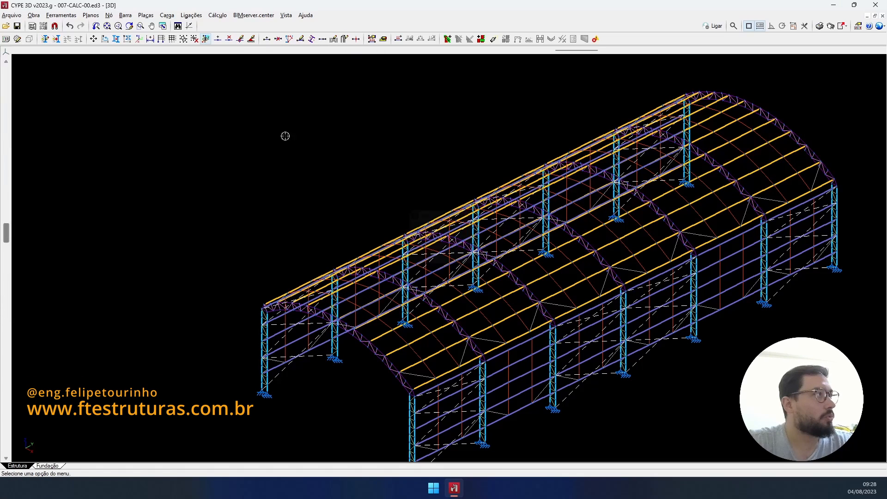
left_click(267, 39)
middle_click_drag(555, 283, 592, 175)
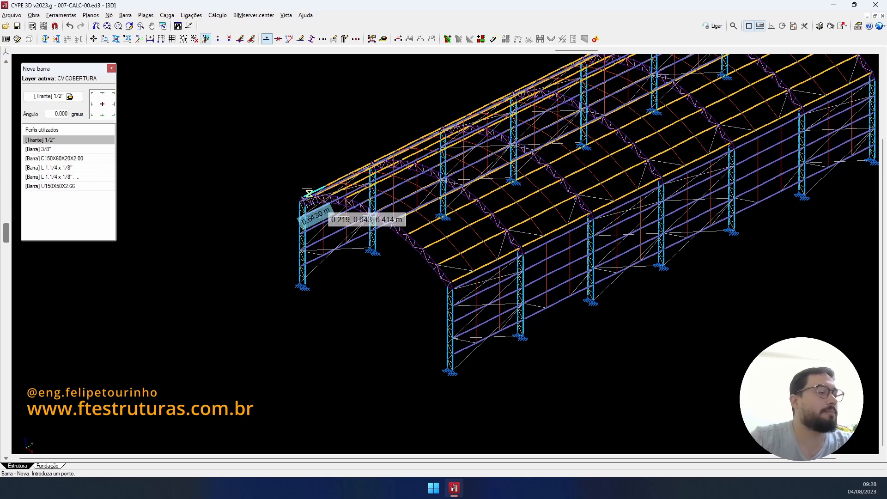
- Change the new bar's profile from a 1/2" tie rod to a Genérico 1/2" round bar
scroll(483, 252, "up", 3)
scroll(483, 248, "up", 2)
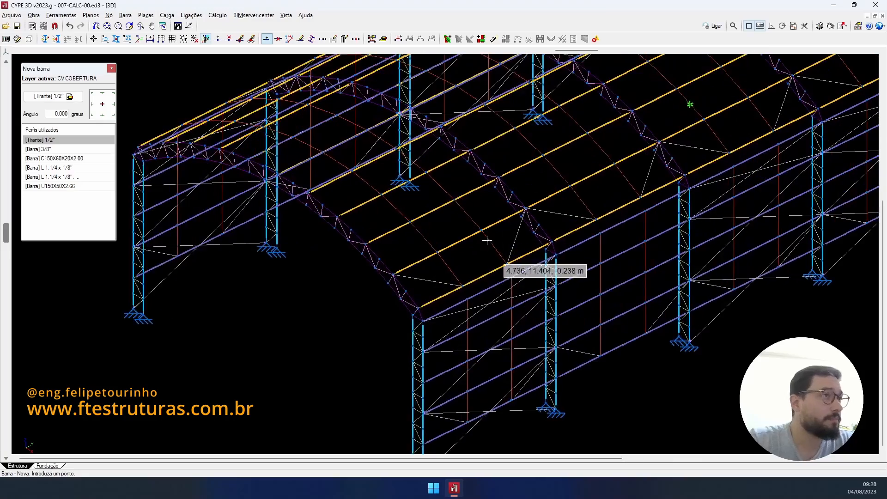
scroll(660, 128, "up", 4)
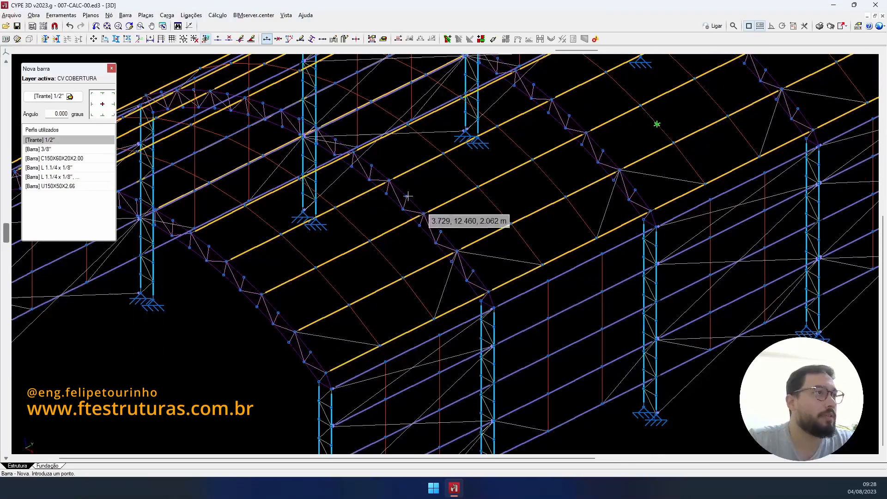
left_click(55, 97)
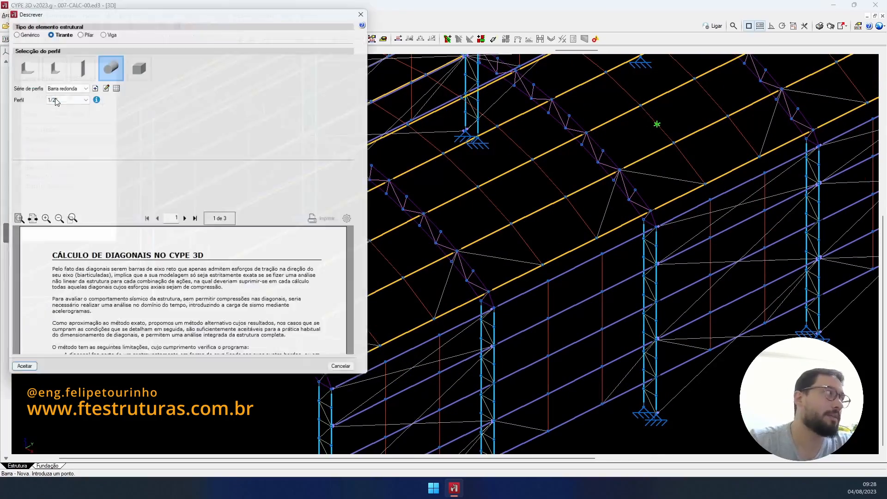
left_click(19, 29)
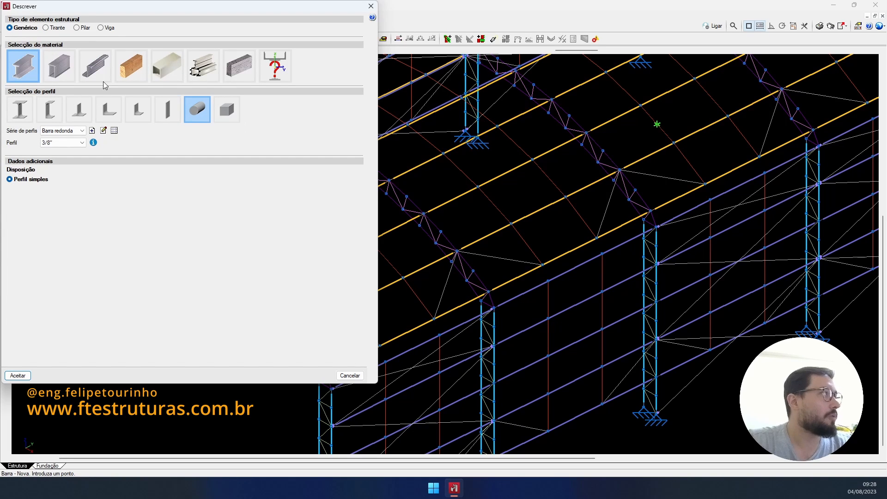
left_click(65, 143)
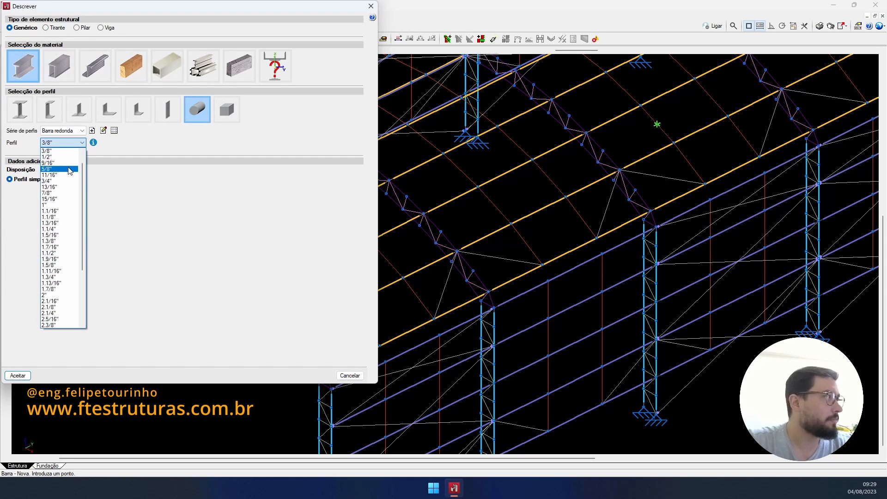
left_click(65, 157)
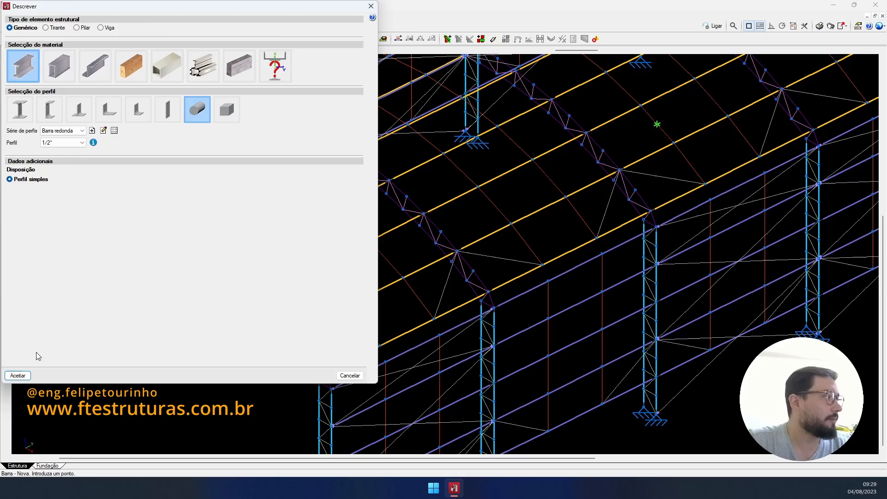
left_click(20, 378)
scroll(476, 270, "down", 2)
scroll(386, 298, "up", 2)
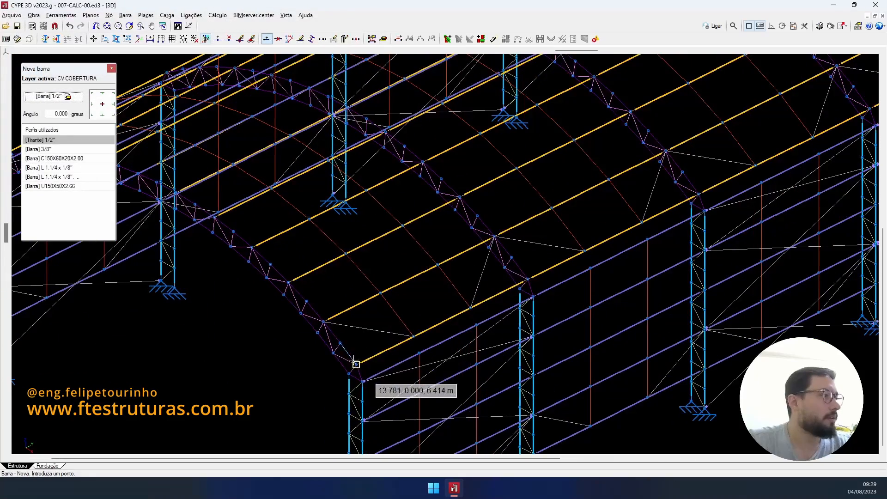
- Draw the 1/2" diagonal roof braces between truss nodes to X-brace the roof bay
left_click(356, 365)
left_click(460, 198)
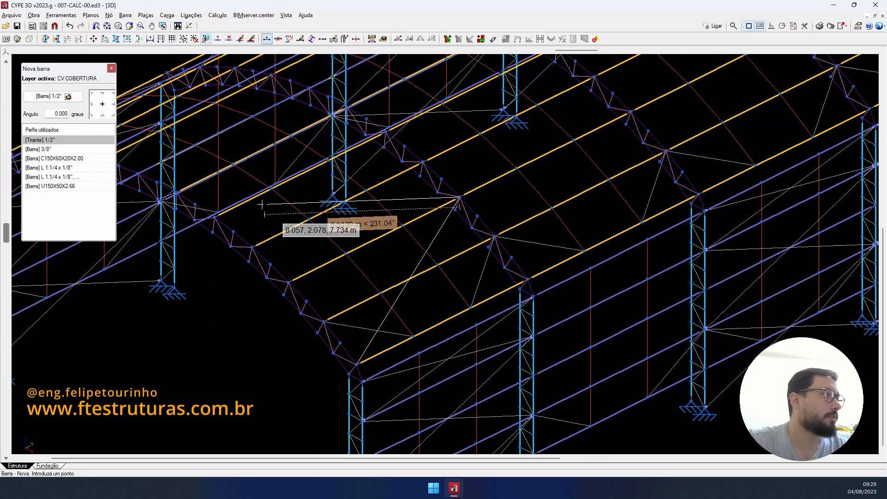
left_click(214, 216)
scroll(257, 199, "down", 3)
middle_click_drag(273, 190, 354, 222, "shift")
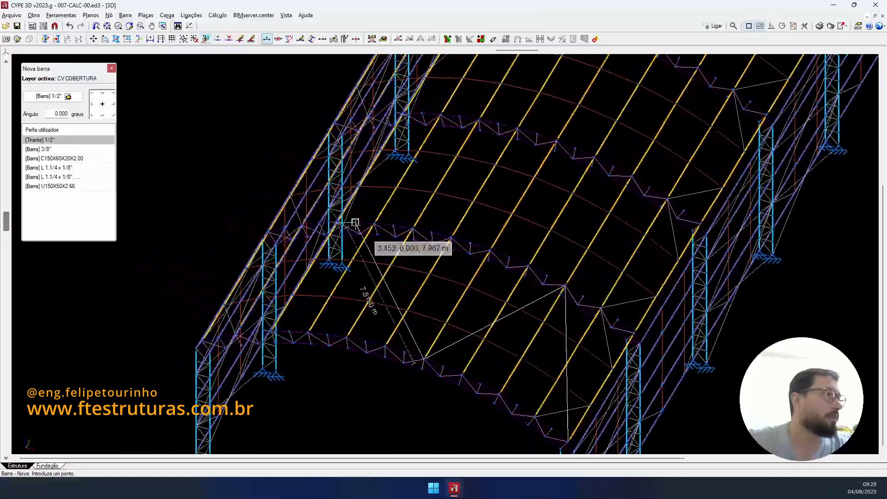
scroll(365, 221, "up", 3)
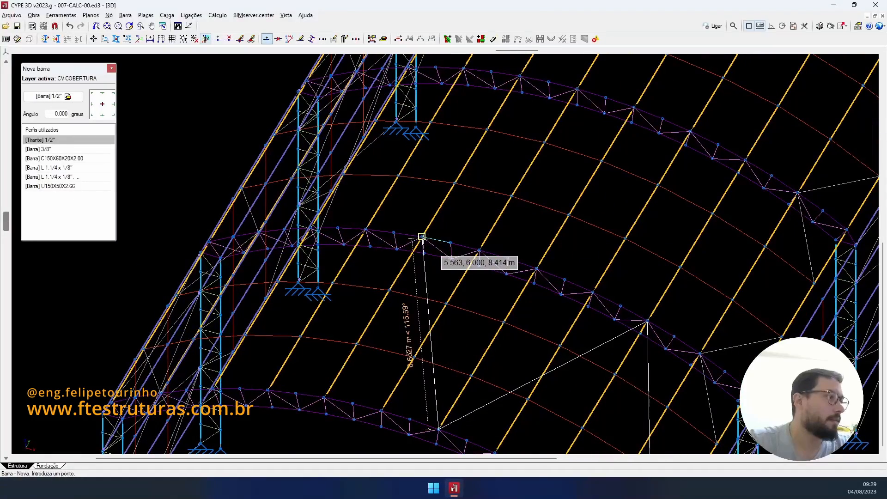
left_click(421, 237)
middle_click_drag(422, 237, 539, 224)
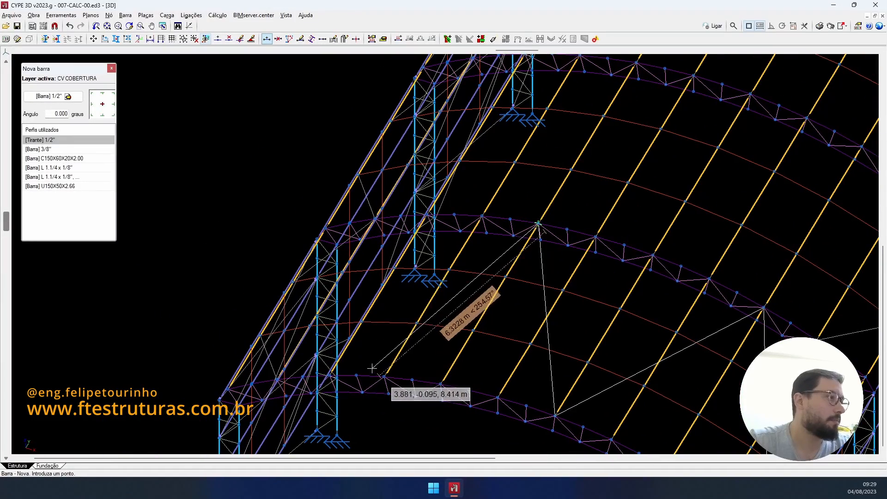
middle_click_drag(322, 376, 620, 345, "shift")
left_click(626, 353)
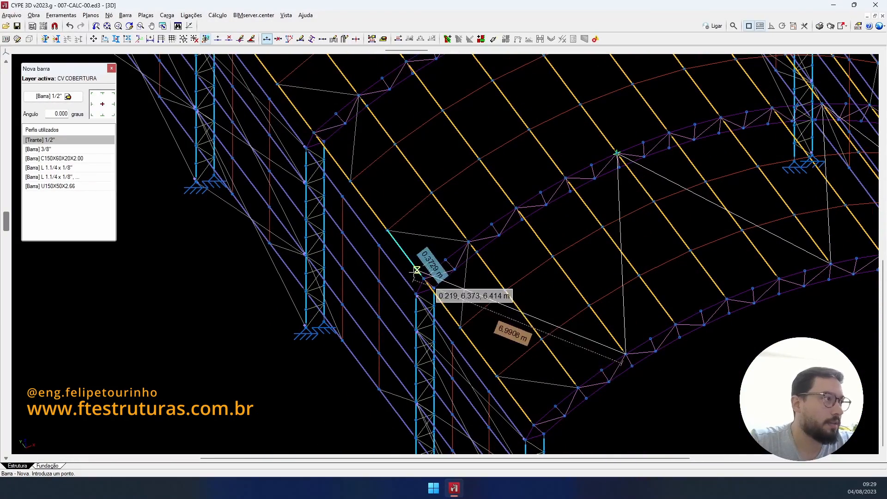
left_click(533, 419)
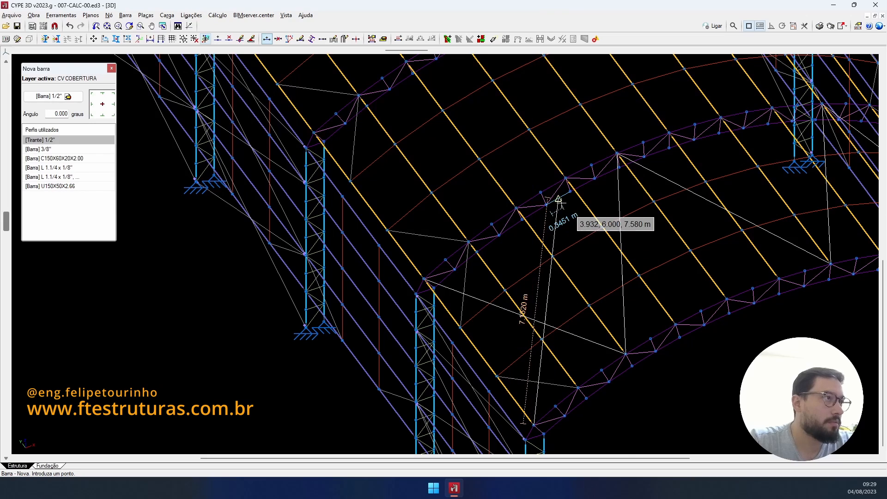
left_click(516, 209)
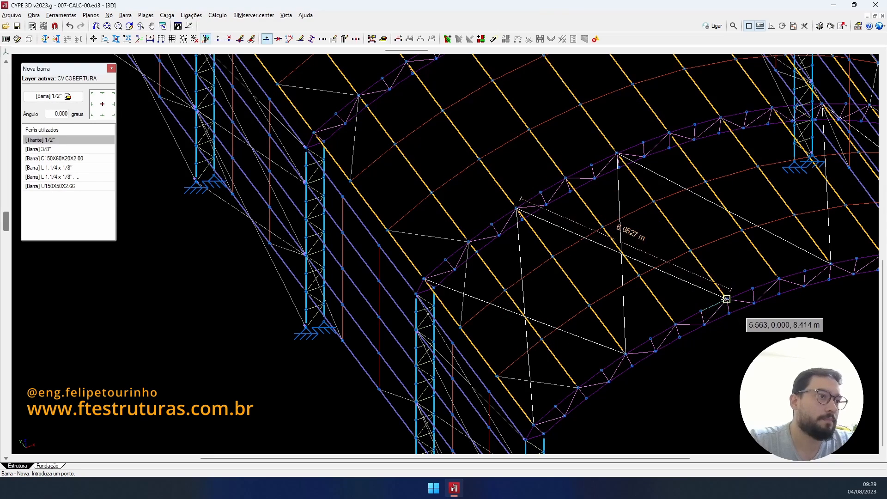
- Orbit around the roof and columns to check the drawn diagonal bracing
middle_click_drag(726, 282, 500, 276)
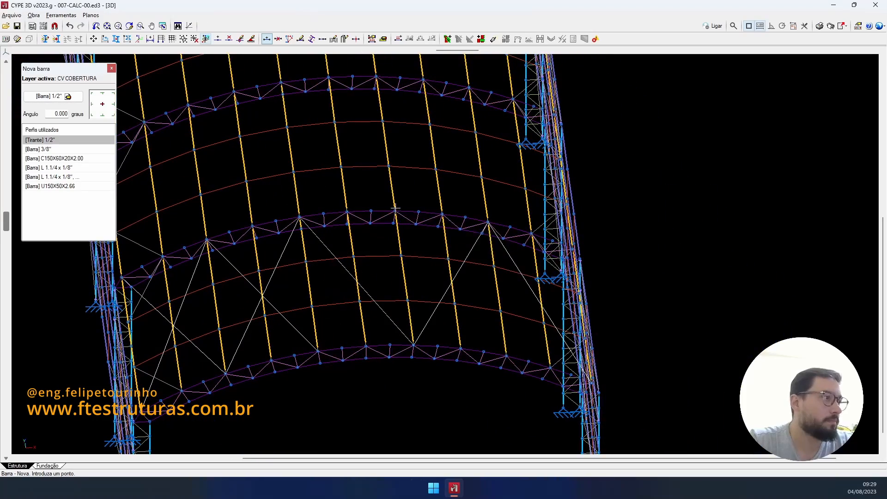
scroll(491, 336, "down", 3)
middle_click_drag(488, 333, 370, 302, "shift")
scroll(355, 302, "up", 6)
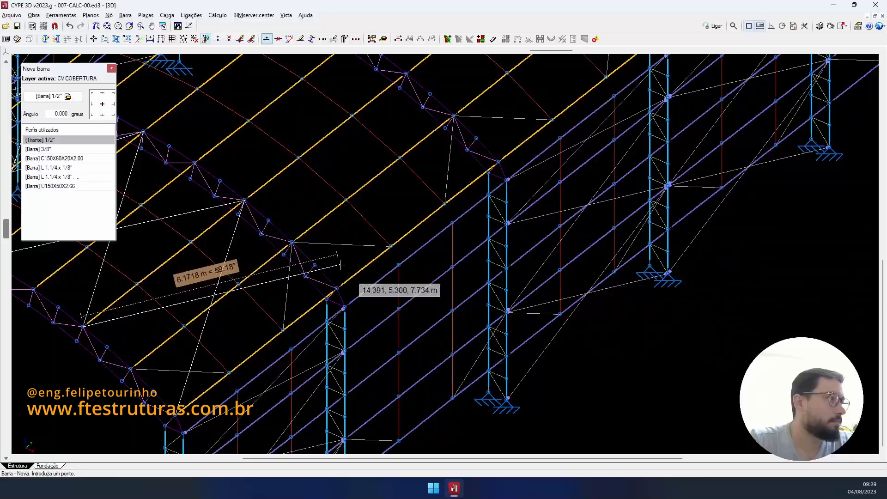
scroll(337, 289, "down", 5)
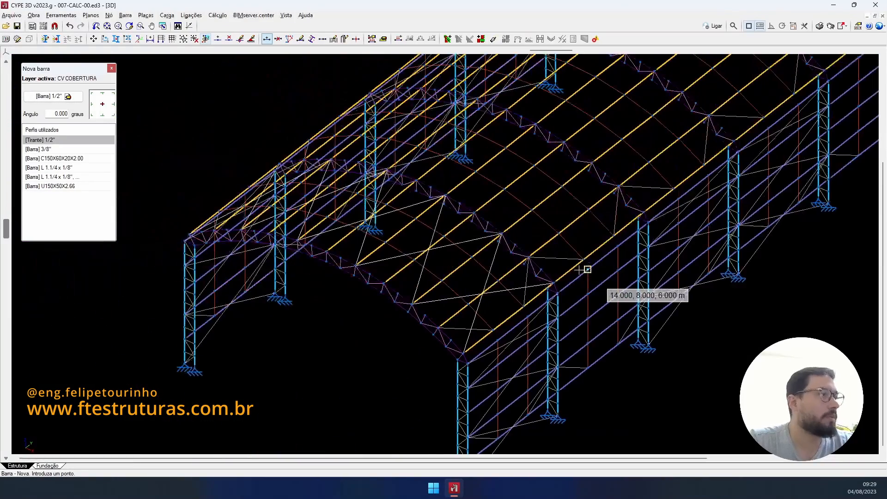
middle_click_drag(587, 266, 536, 263, "shift")
scroll(629, 307, "up", 6)
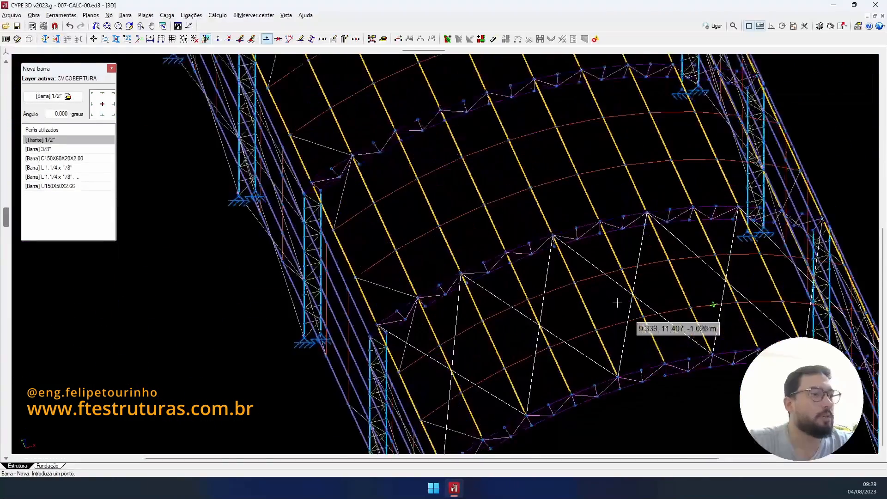
scroll(628, 308, "down", 4)
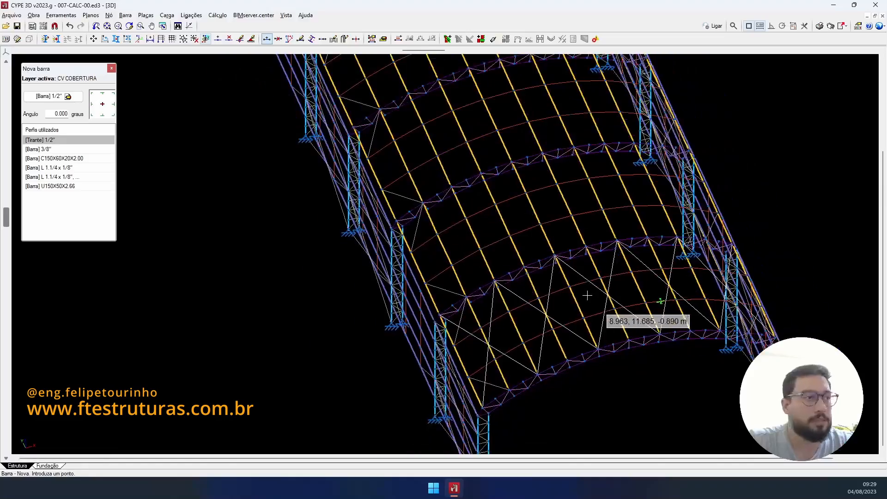
middle_click_drag(588, 293, 358, 294, "shift")
scroll(543, 297, "down", 3)
scroll(475, 284, "up", 6)
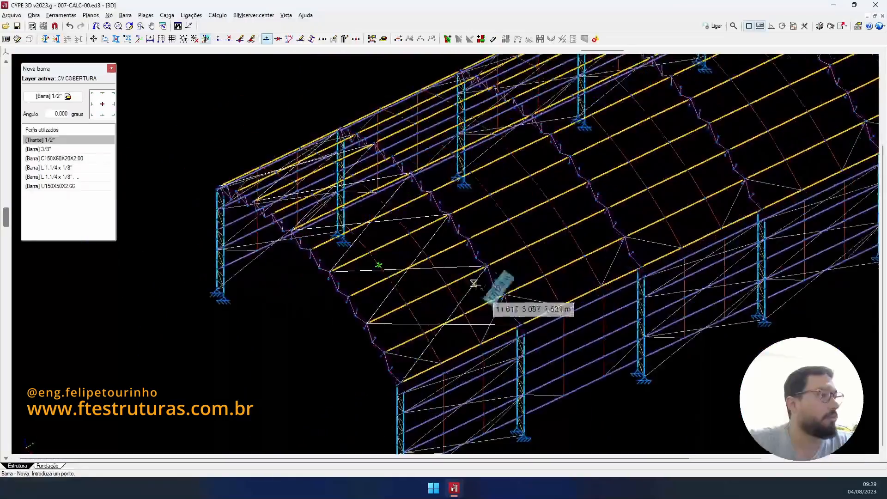
scroll(400, 268, "down", 2)
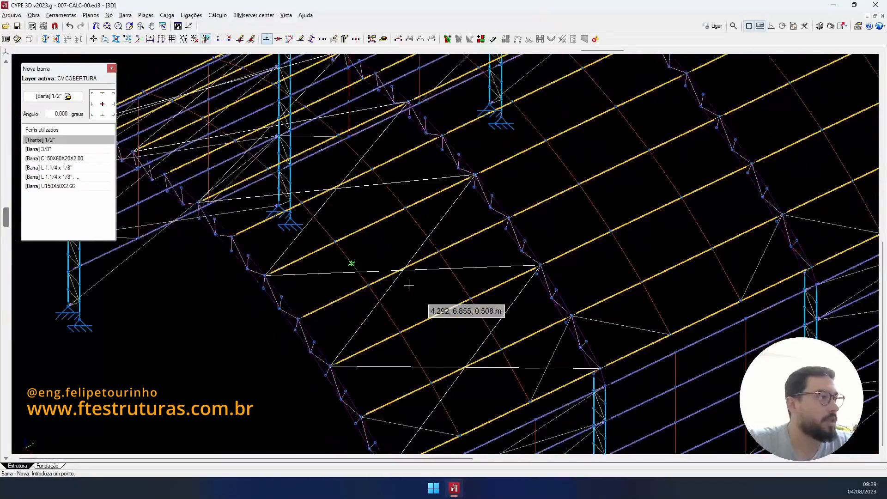
middle_click_drag(406, 283, 514, 295, "shift")
scroll(440, 273, "down", 3)
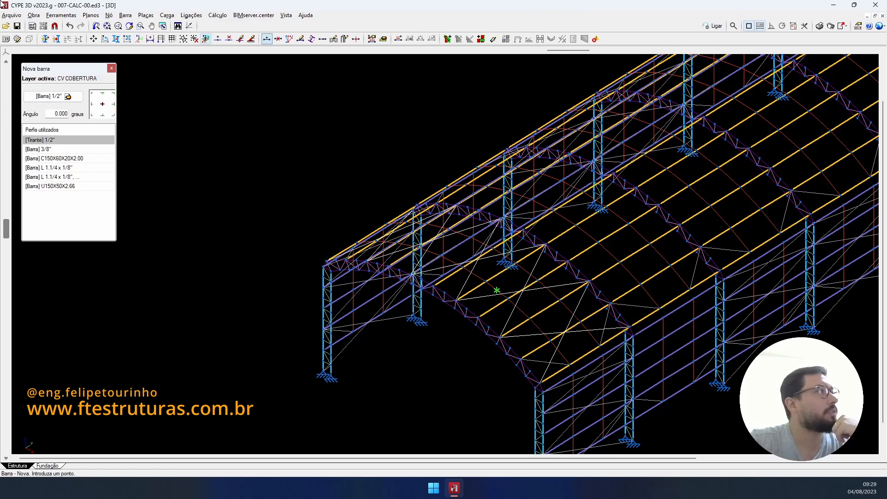
left_click(125, 19)
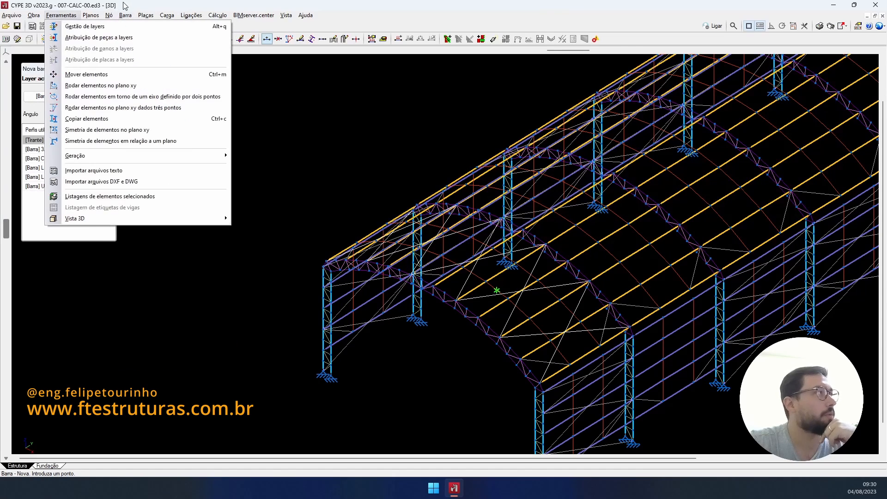
- Start Copiar elementos for nodes and bars and select the roof bracing bars
left_click(153, 5)
scroll(682, 235, "down", 4)
scroll(605, 233, "up", 2)
scroll(604, 232, "up", 1)
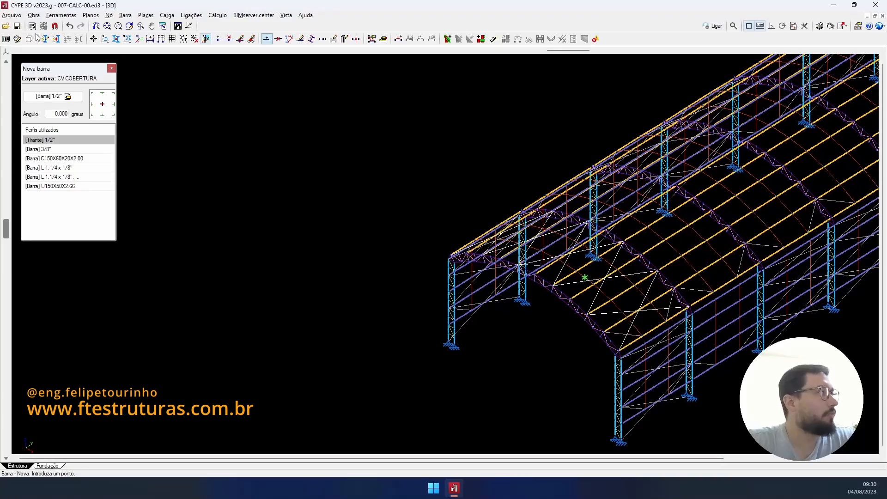
left_click(118, 41)
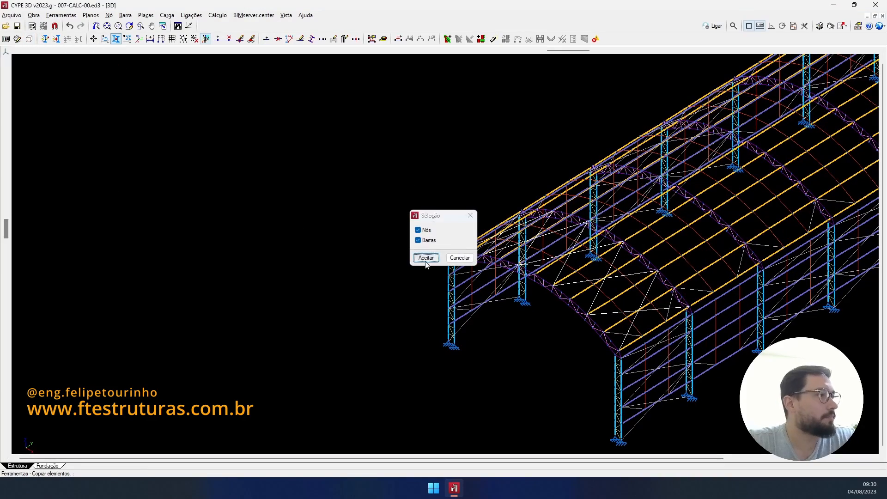
left_click(426, 258)
scroll(573, 326, "up", 5)
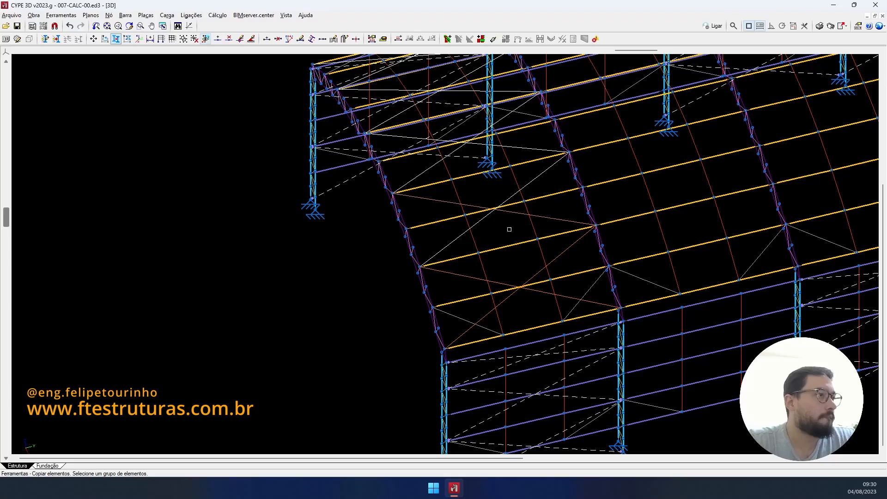
left_click(449, 245)
- Set the copy's base point at the column foot of the braced end bay
middle_click_drag(517, 201, 542, 323)
scroll(546, 314, "up", 1)
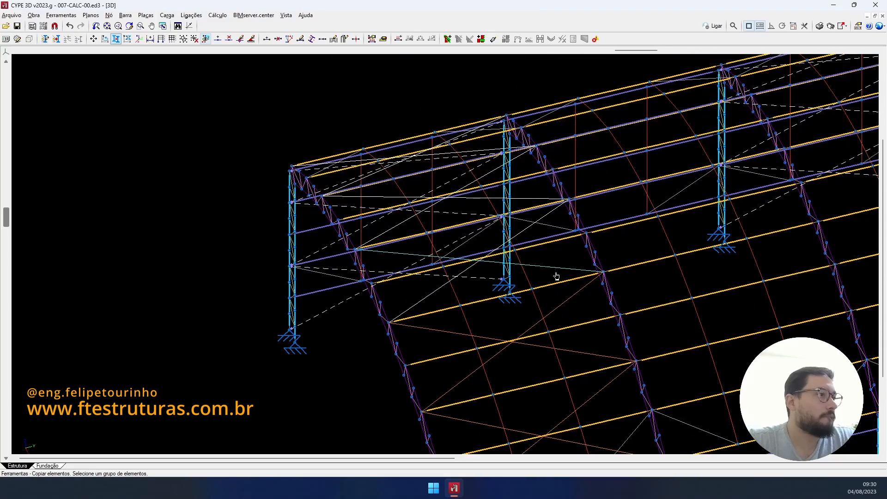
scroll(427, 300, "down", 3)
middle_click_drag(428, 300, 501, 154, "shift")
scroll(647, 292, "down", 1)
scroll(510, 227, "up", 2)
scroll(520, 284, "up", 1)
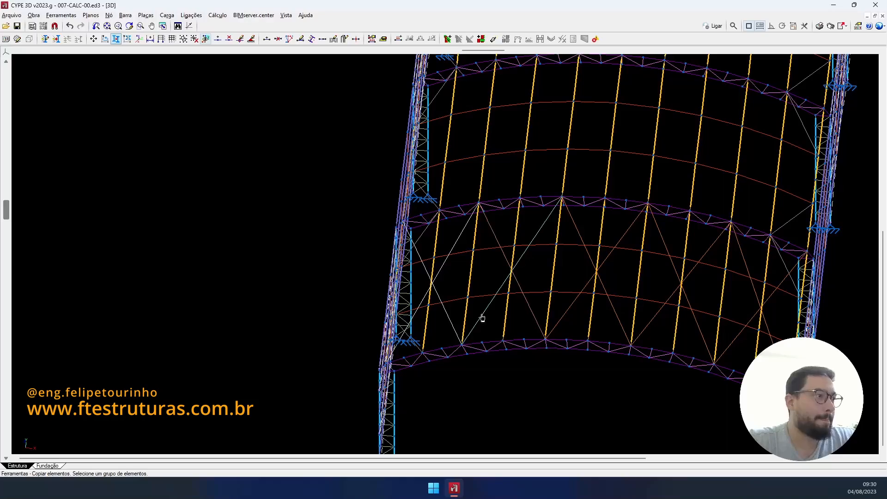
scroll(445, 273, "up", 1)
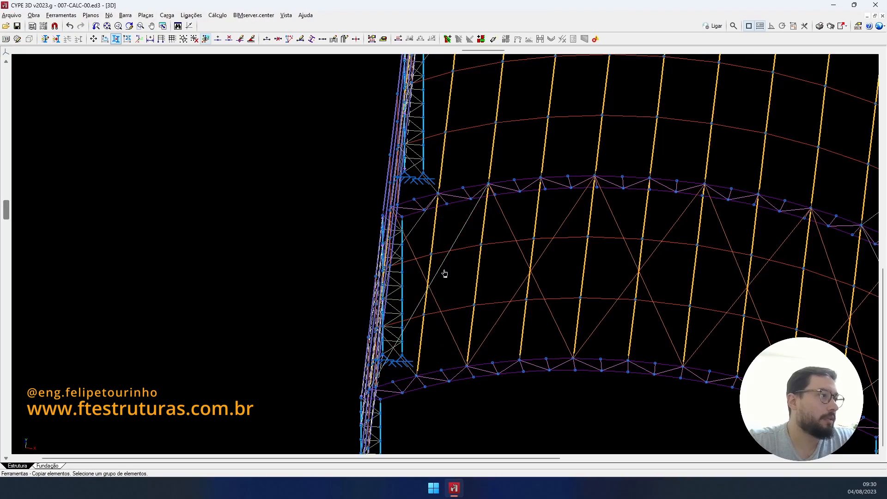
scroll(444, 273, "down", 2)
middle_click_drag(445, 273, 400, 194)
scroll(400, 190, "up", 2)
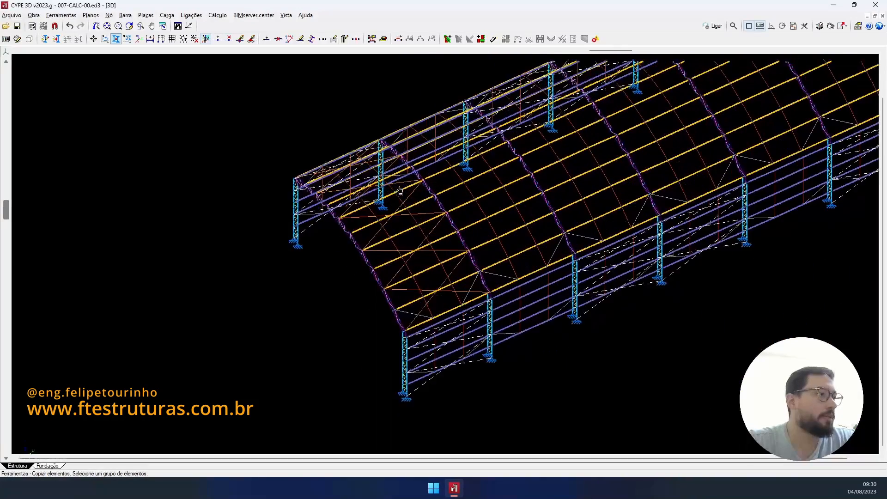
scroll(466, 369, "up", 1)
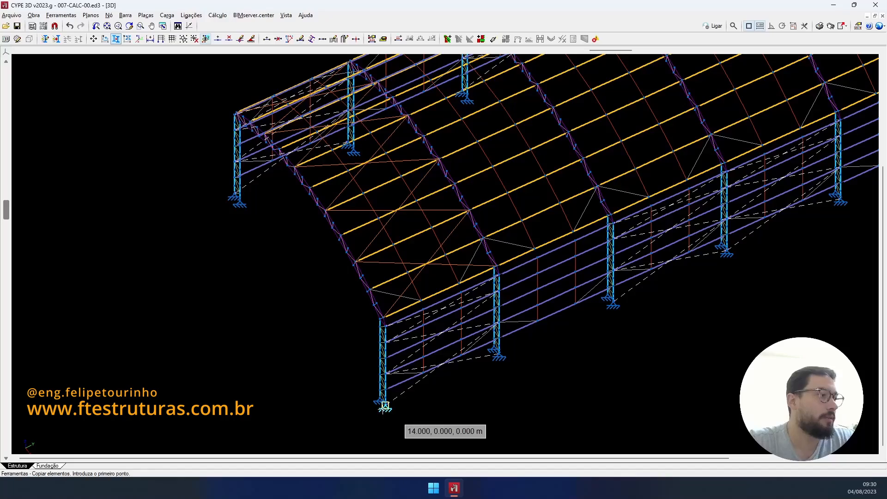
left_click(384, 406)
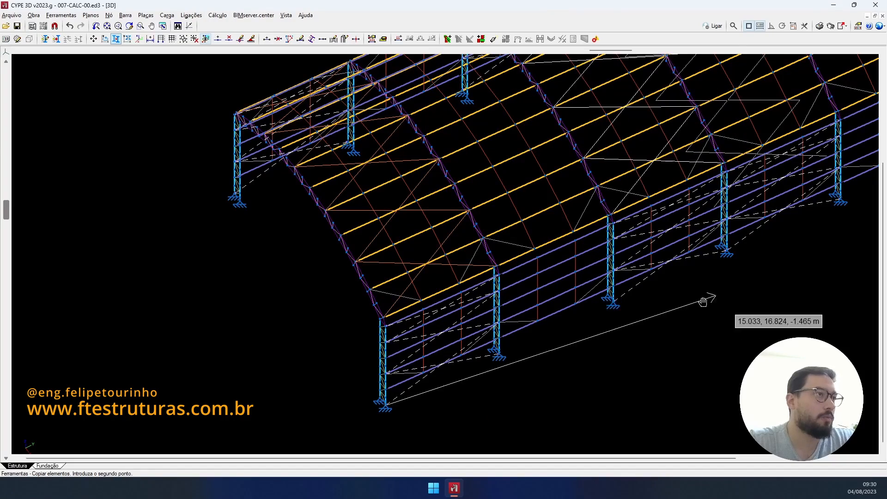
- Place the bracing copy at the column foot of the next braced bay
scroll(512, 380, "up", 1)
scroll(476, 366, "up", 1)
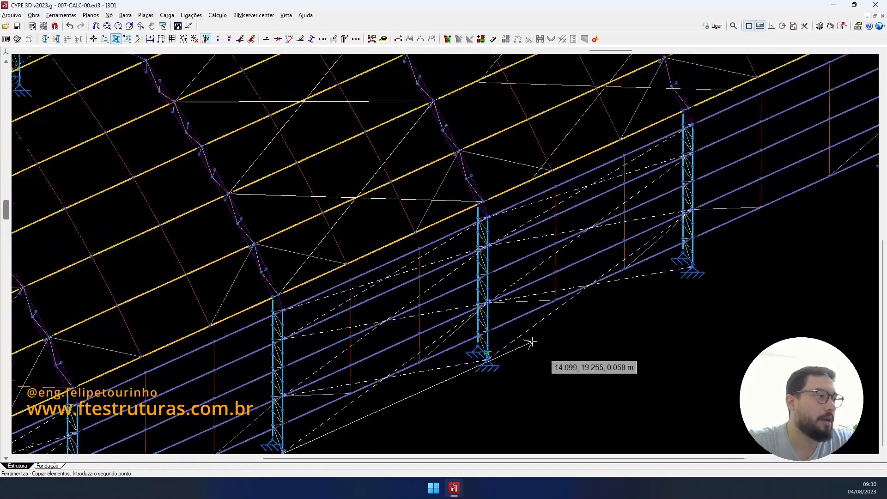
scroll(532, 342, "up", 1)
scroll(572, 340, "down", 2)
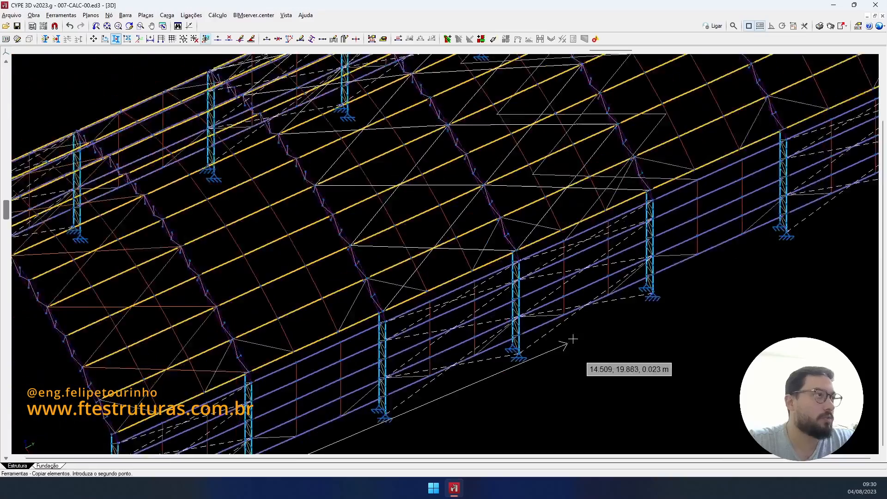
scroll(572, 339, "down", 2)
scroll(766, 254, "up", 3)
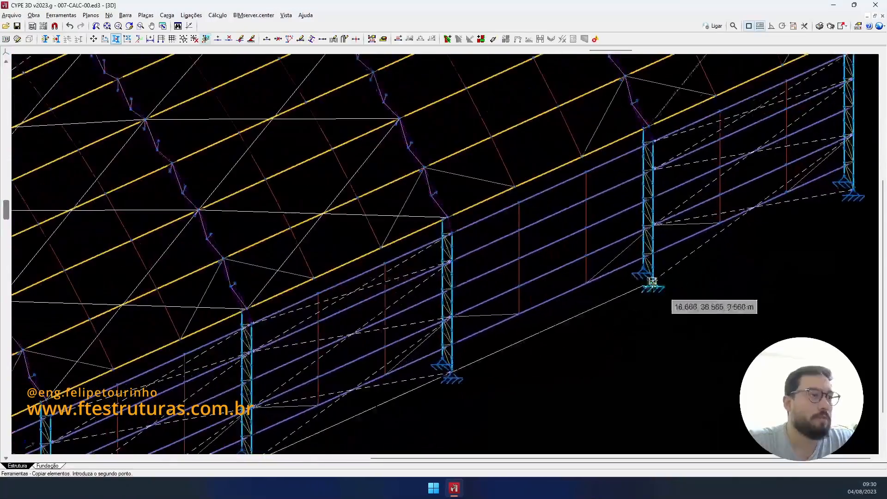
left_click(654, 282)
scroll(652, 280, "down", 5)
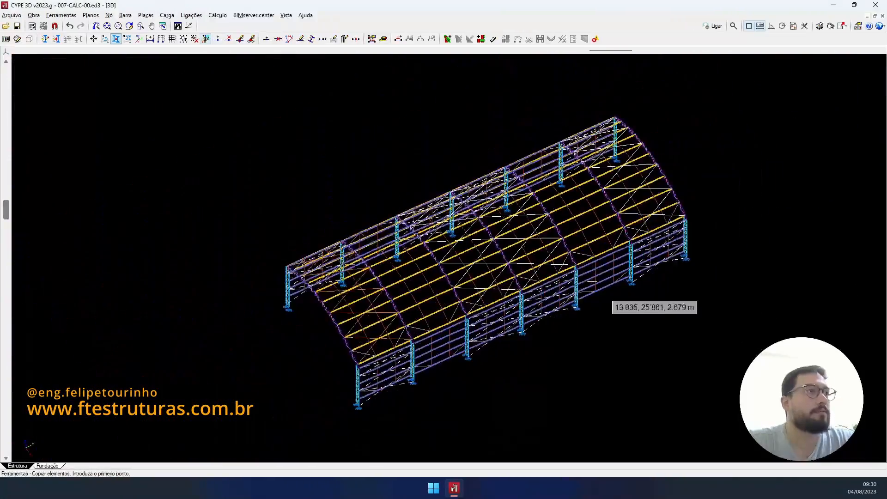
- Check the copied roof X-bracing, then clear the selection to await a new element group
middle_click_drag(710, 230, 666, 277)
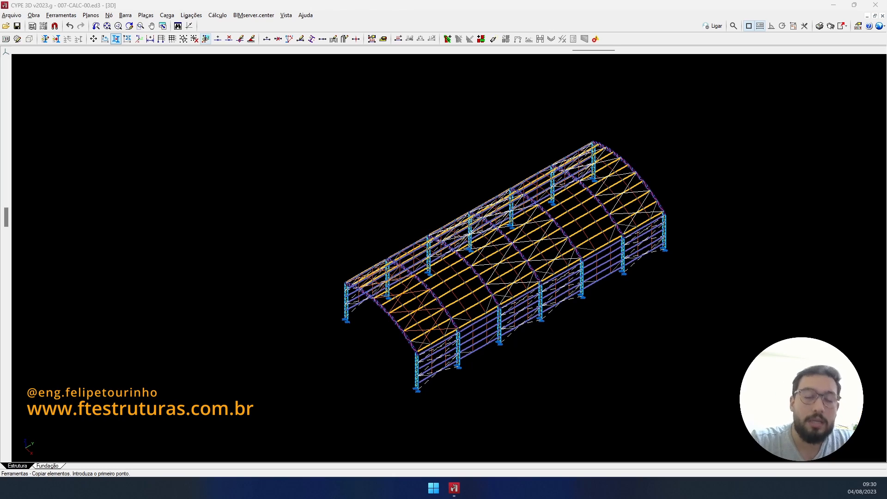
scroll(345, 298, "up", 1)
right_click(418, 335)
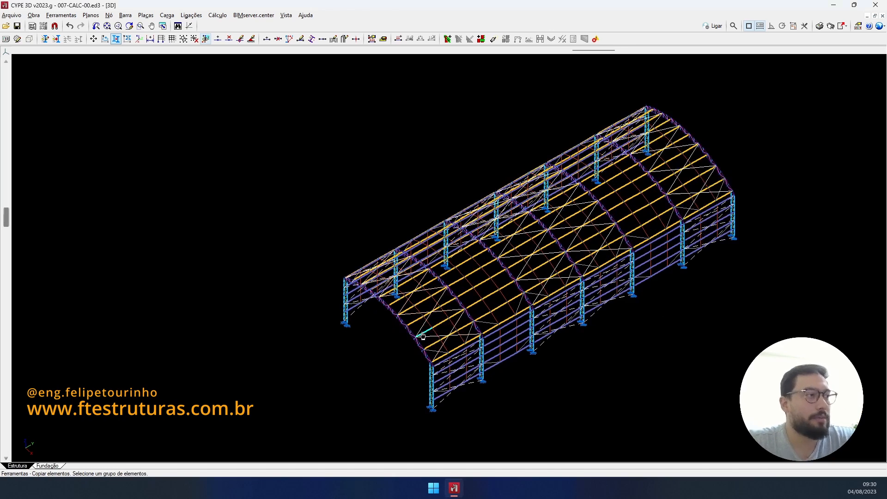
scroll(421, 336, "up", 2)
scroll(423, 336, "up", 2)
scroll(470, 311, "down", 3)
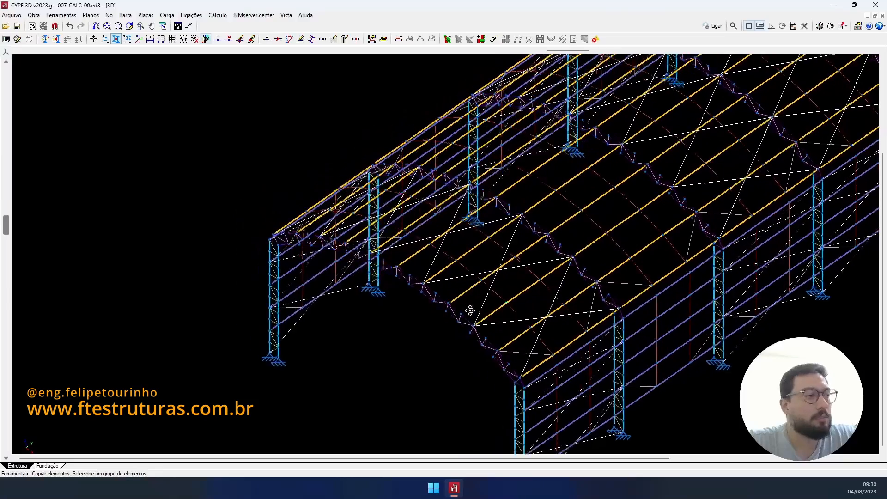
scroll(480, 299, "up", 3)
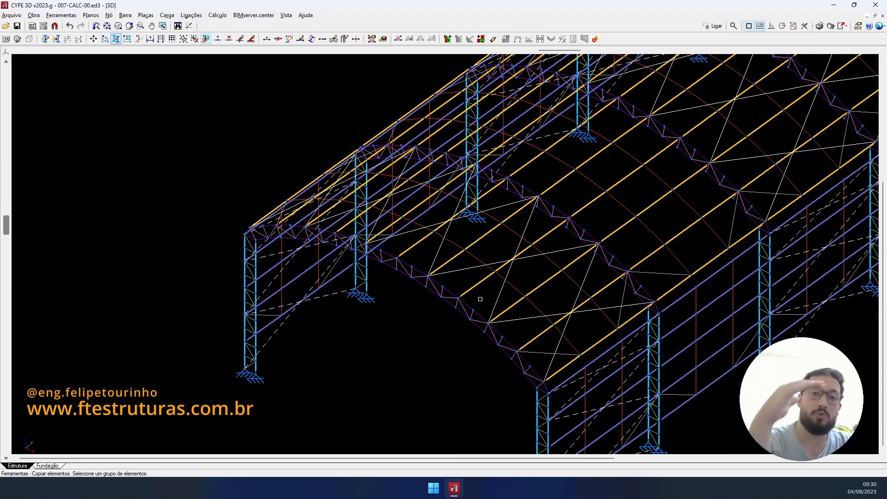
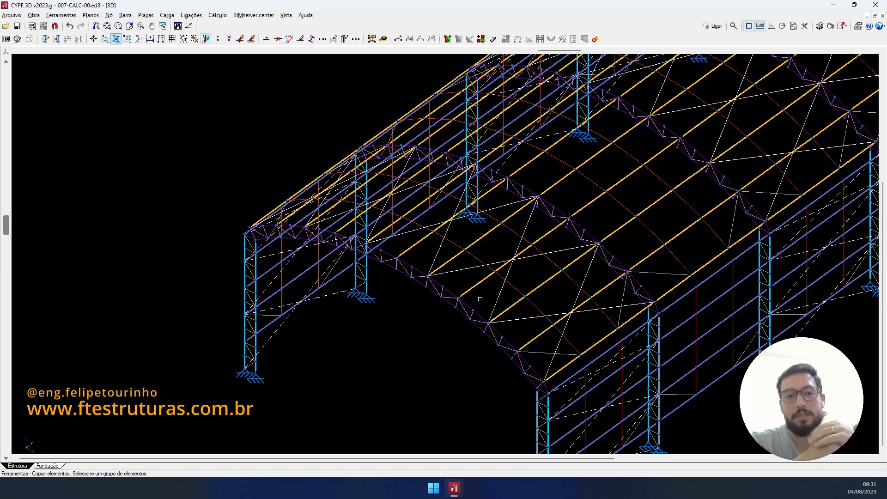
- Add a new layer in layer management and name it MÃO FRANCESA
left_click(19, 38)
left_click(24, 82)
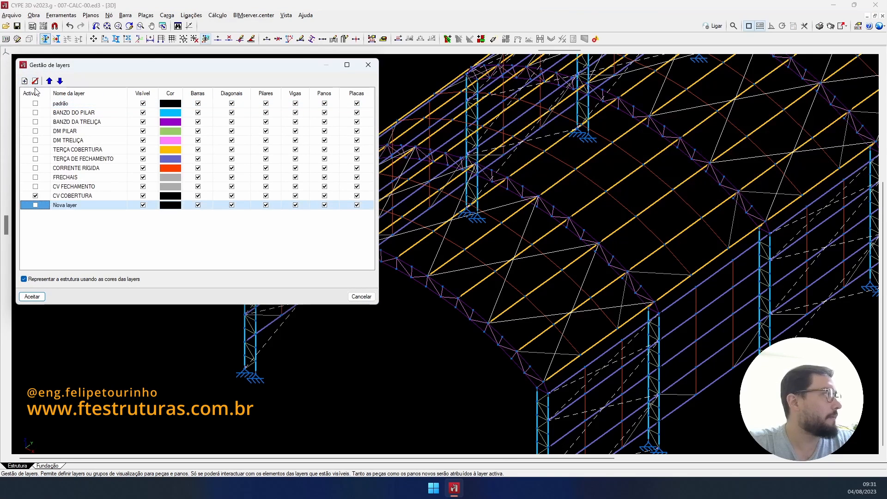
left_click(69, 205)
double_click(71, 205)
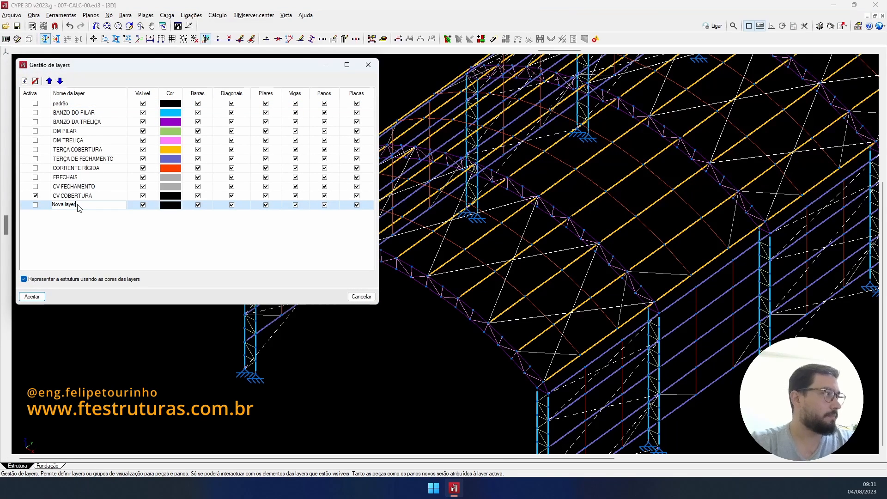
key("shift+Home")
type("m")
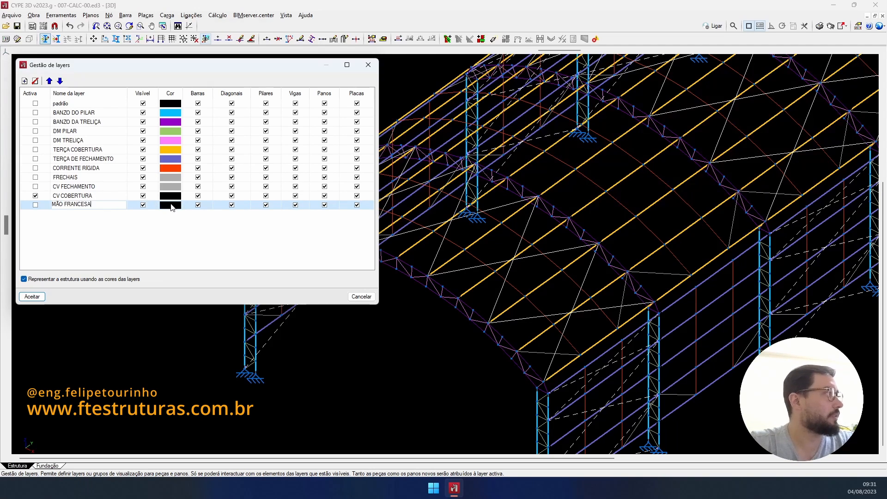
- Change the CV COBERTURA layer colour to grey
left_click(175, 206)
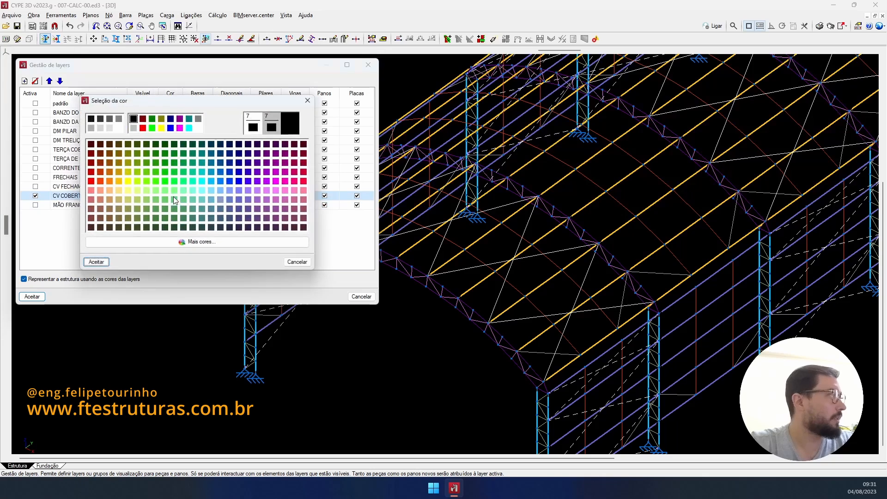
left_click(91, 128)
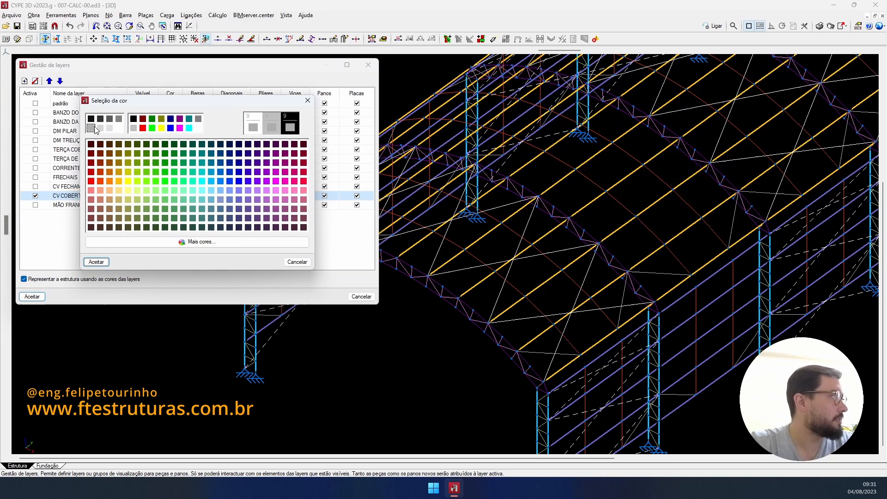
left_click(103, 262)
- Colour MÃO FRANCESA teal, make it the active layer, and accept the changes
left_click(175, 204)
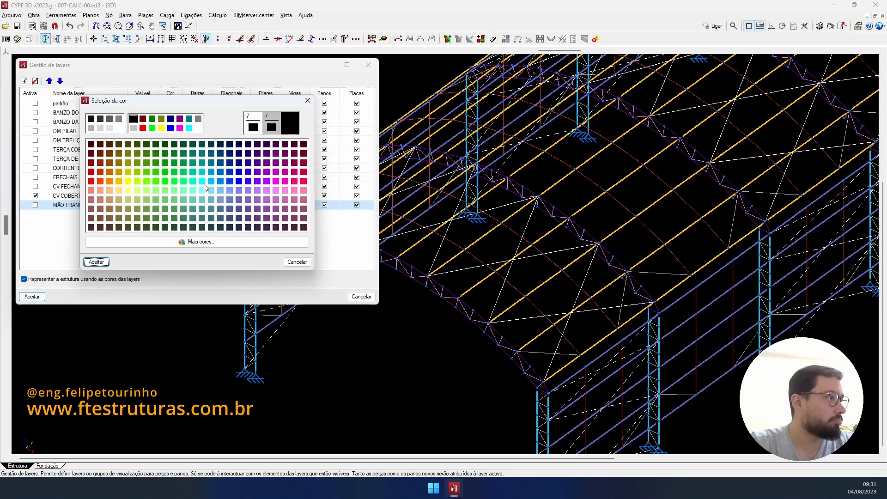
left_click(192, 172)
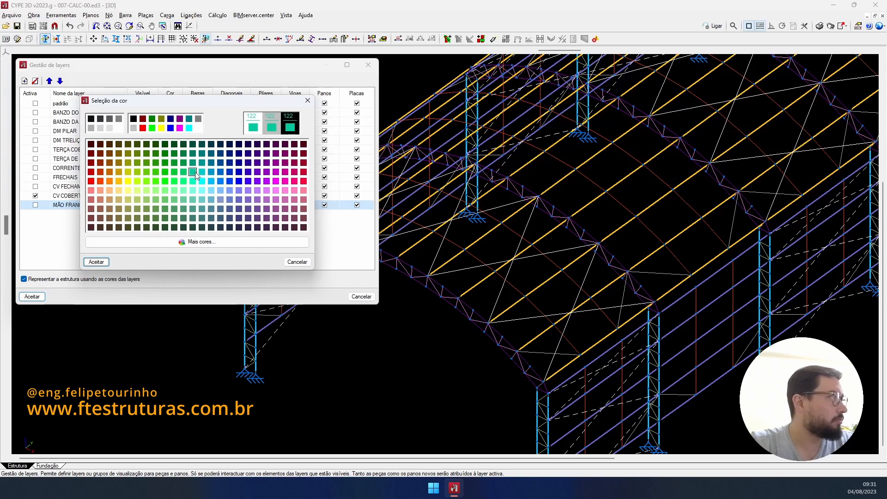
left_click(95, 262)
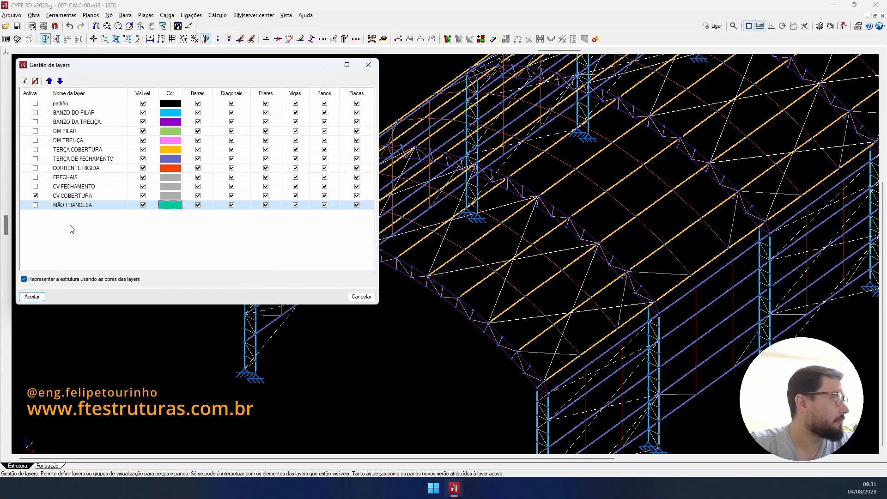
left_click(36, 205)
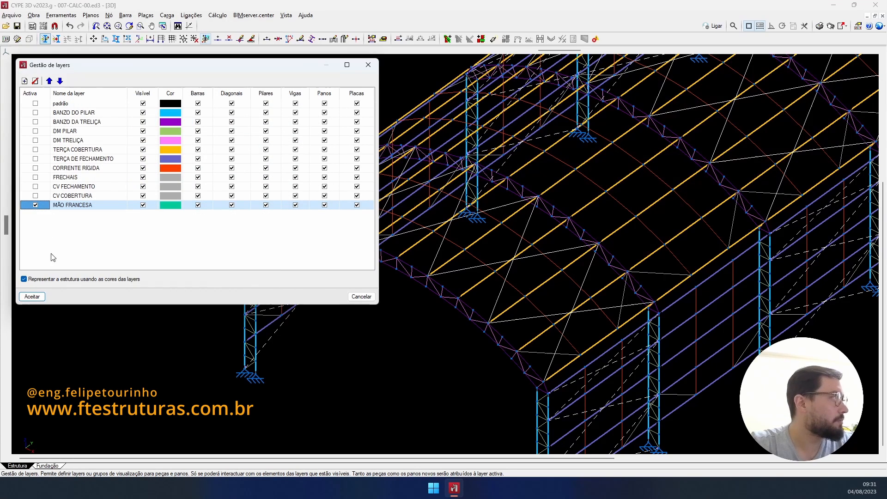
left_click(44, 297)
- Add a new node 0.5 m along the purlin next to the first truss end
left_click(470, 259)
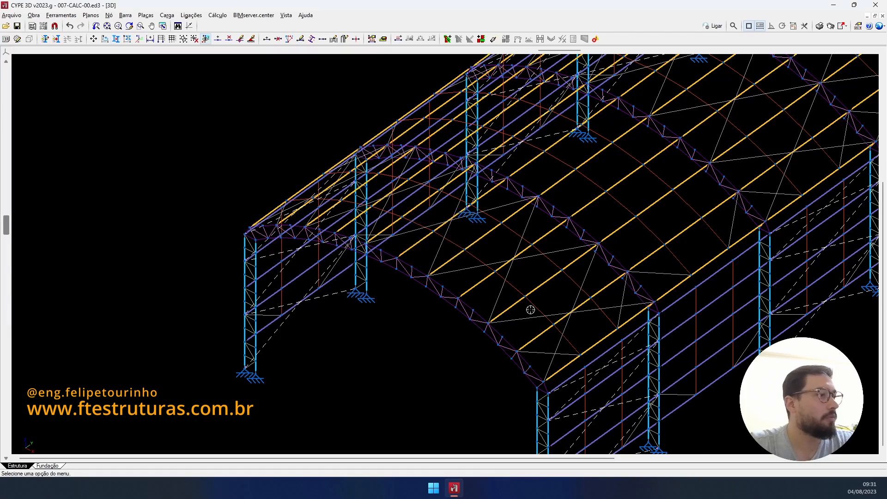
scroll(531, 310, "up", 6)
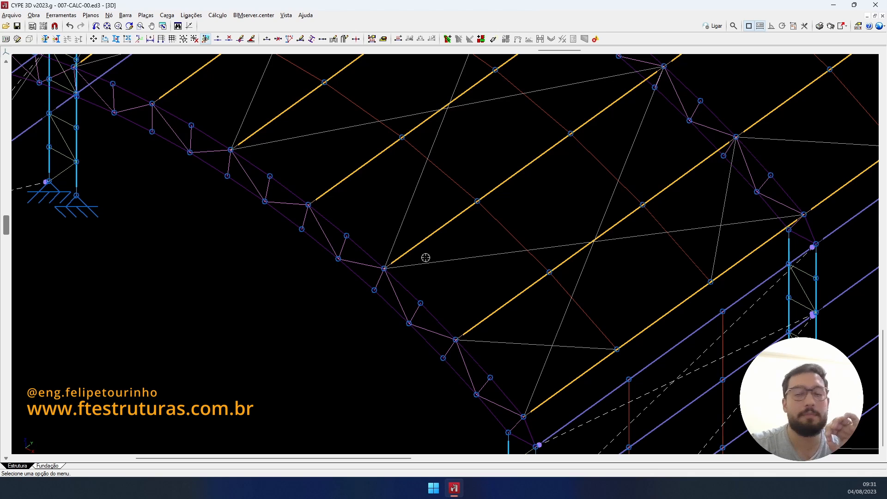
left_click(218, 40)
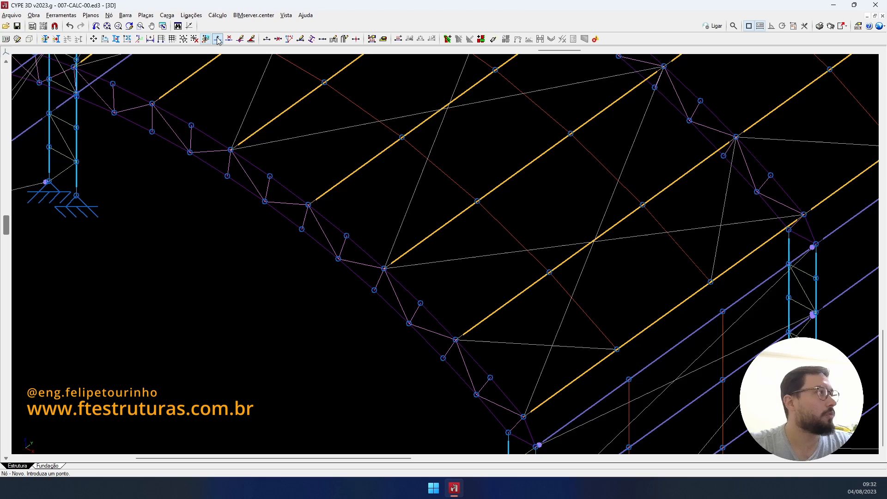
left_click(110, 15)
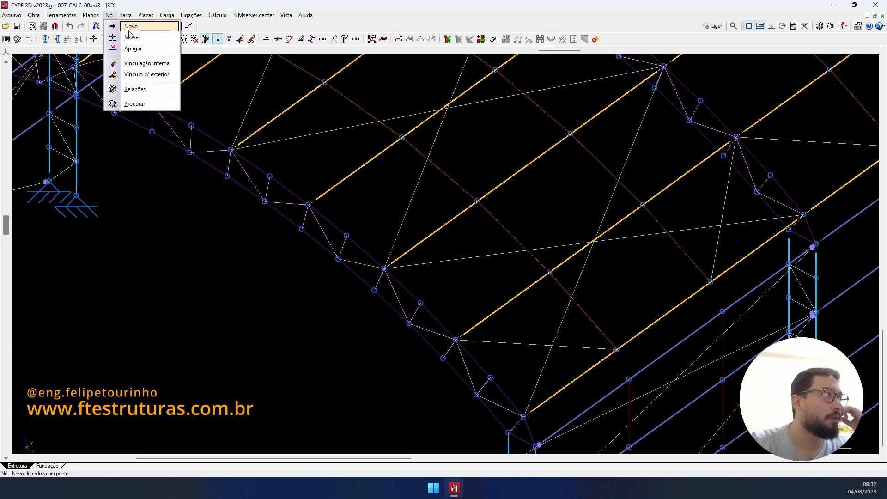
left_click(129, 26)
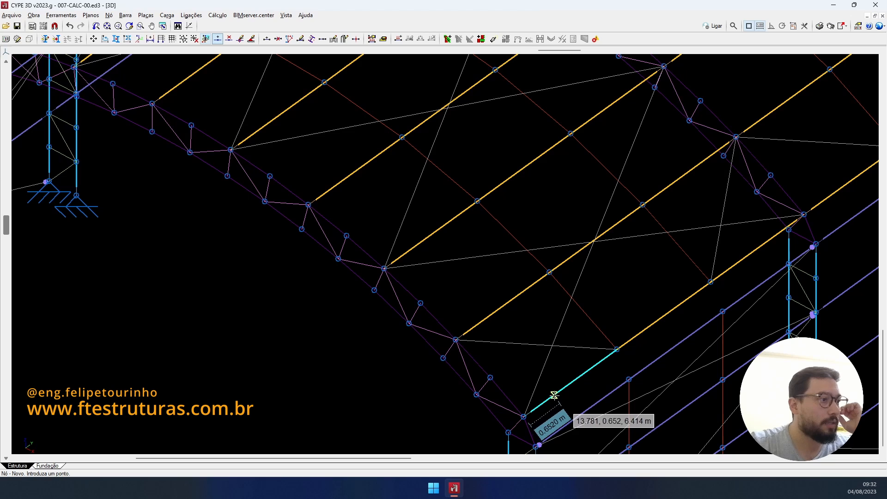
left_click(554, 395)
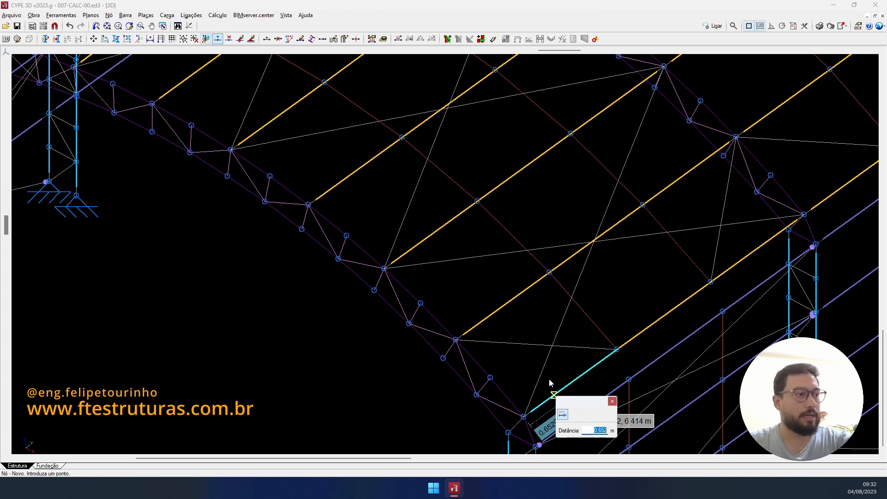
type("0.5")
key("Return")
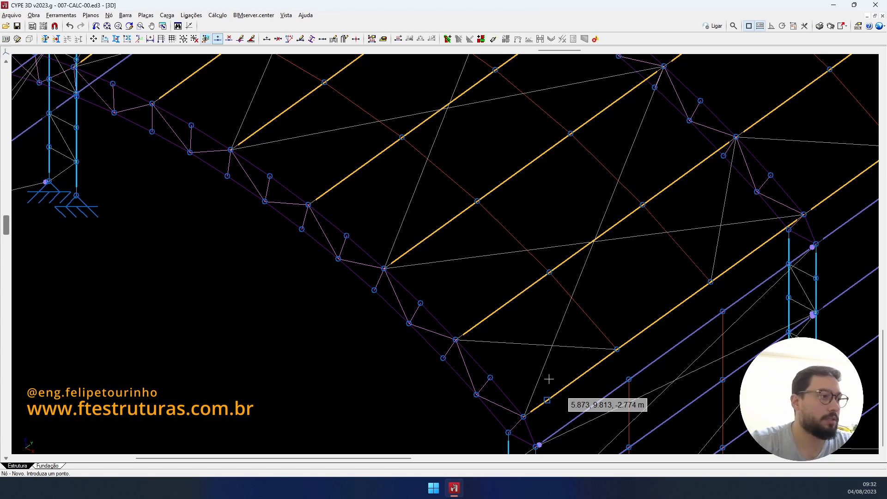
- Add a second node 0.5 m along the purlin beside the right column
scroll(804, 240, "down", 2)
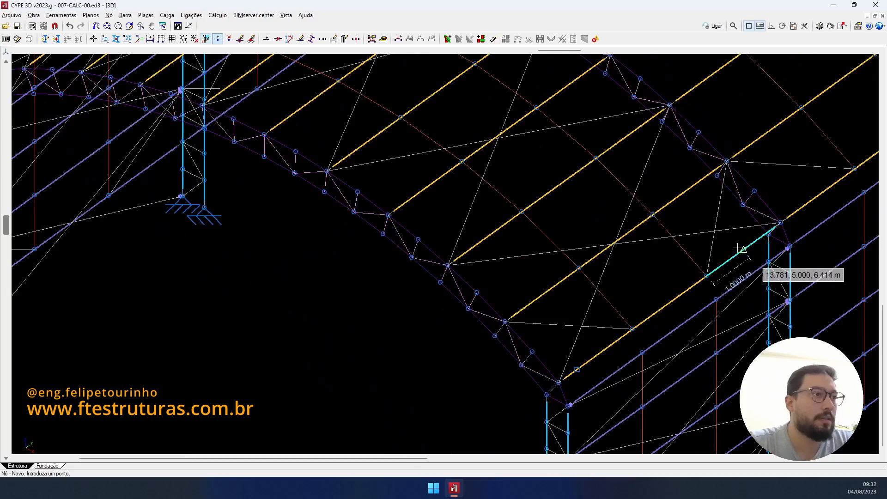
scroll(726, 259, "down", 3)
scroll(715, 259, "up", 1)
middle_click_drag(700, 259, 587, 239, "shift")
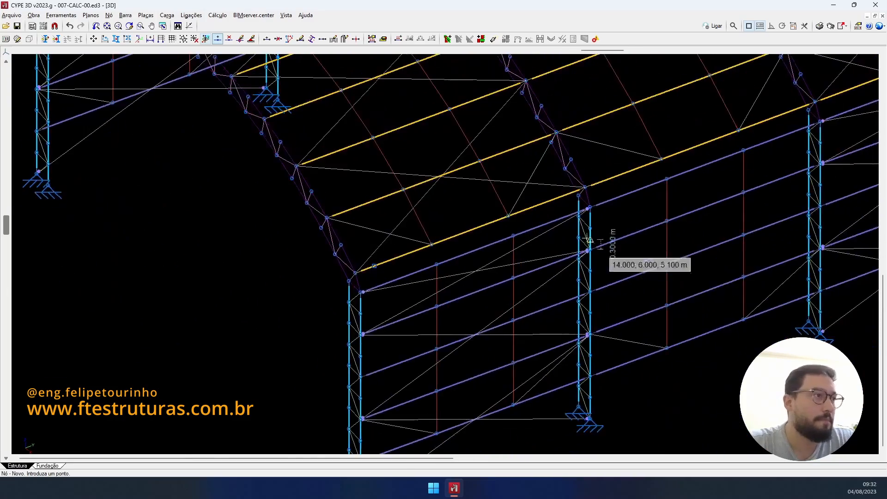
scroll(582, 217, "up", 4)
left_click(574, 186)
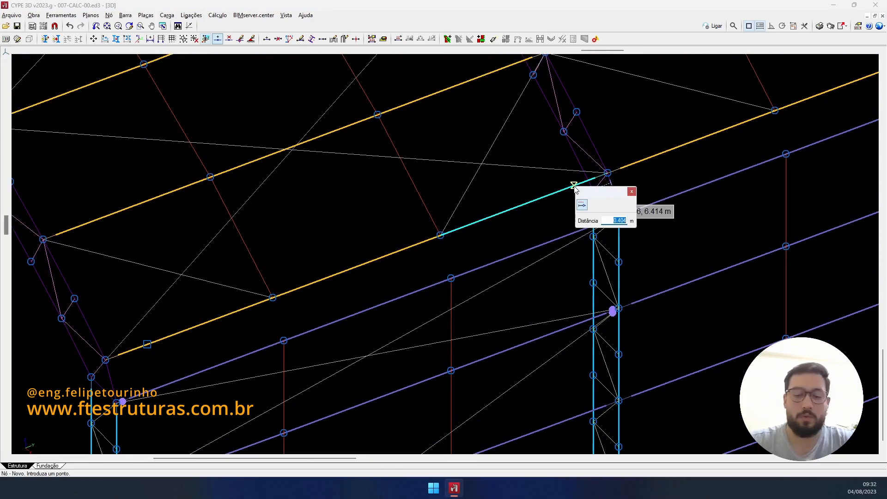
type("0.5")
key("Return")
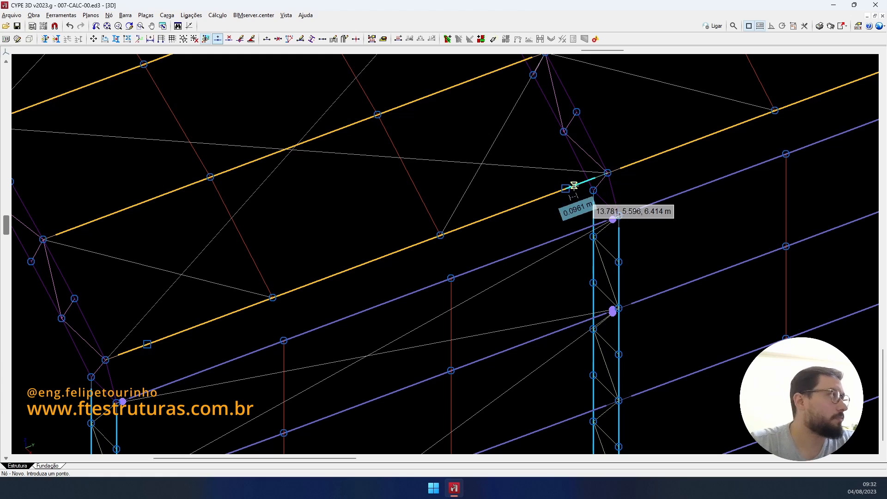
- Link the new nodes internally to the purlin bars
left_click(240, 39)
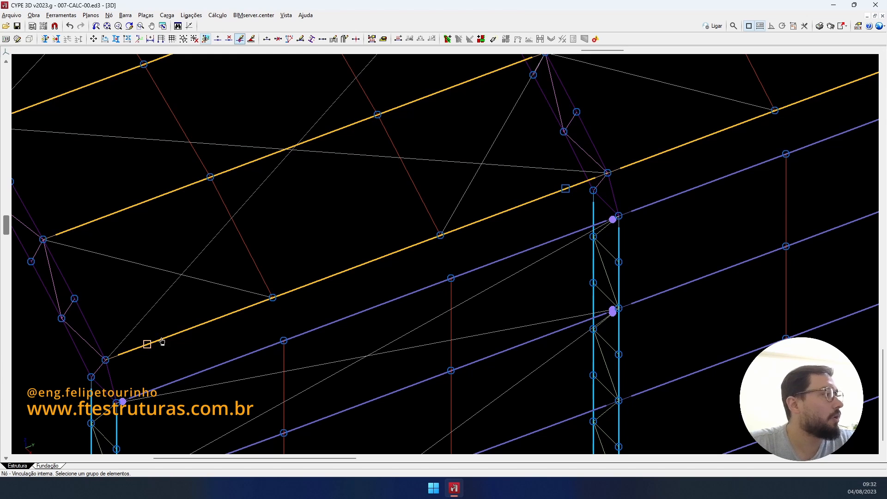
right_click(566, 189)
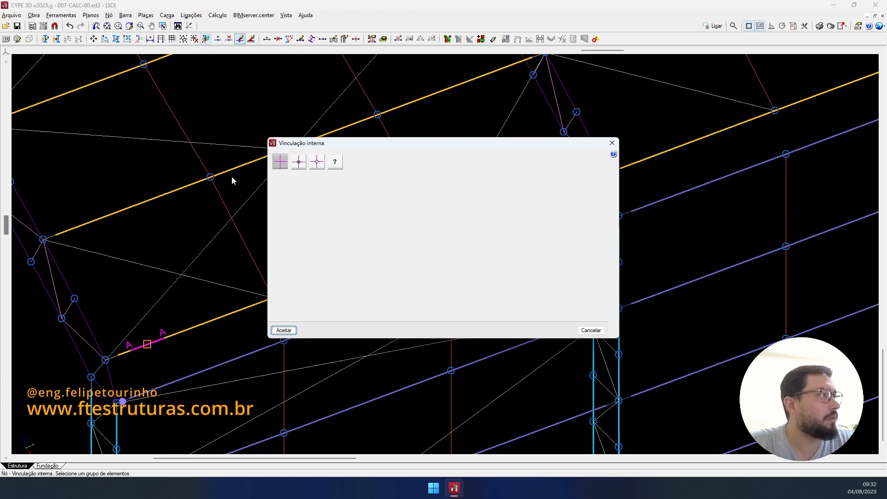
left_click(313, 168)
left_click(284, 330)
scroll(202, 276, "down", 3)
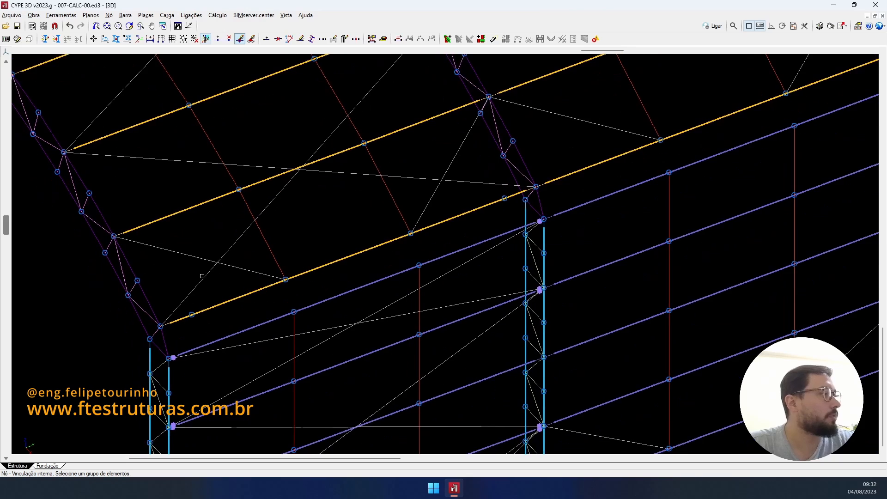
scroll(202, 276, "up", 1)
- Draw L 1.1/4 x 1/8" knee braces from the left and right truss nodes to the purlin nodes
left_click(267, 40)
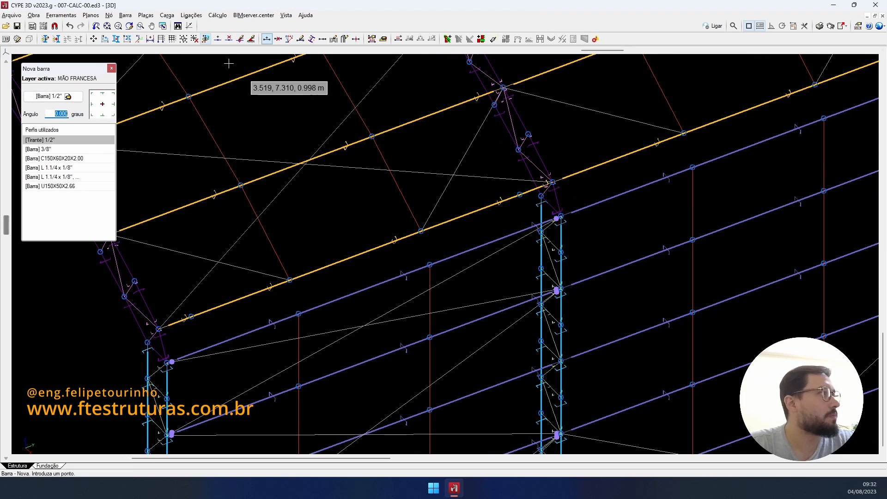
left_click(64, 167)
scroll(140, 345, "up", 2)
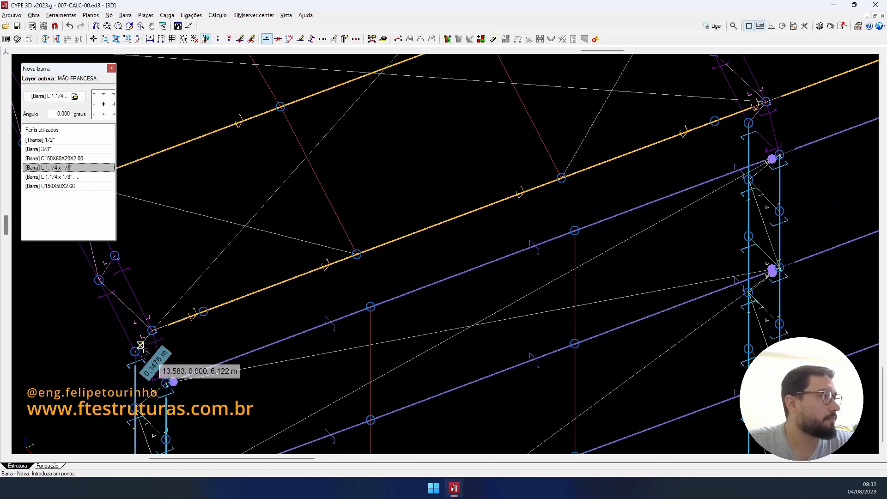
left_click(135, 352)
left_click(204, 311)
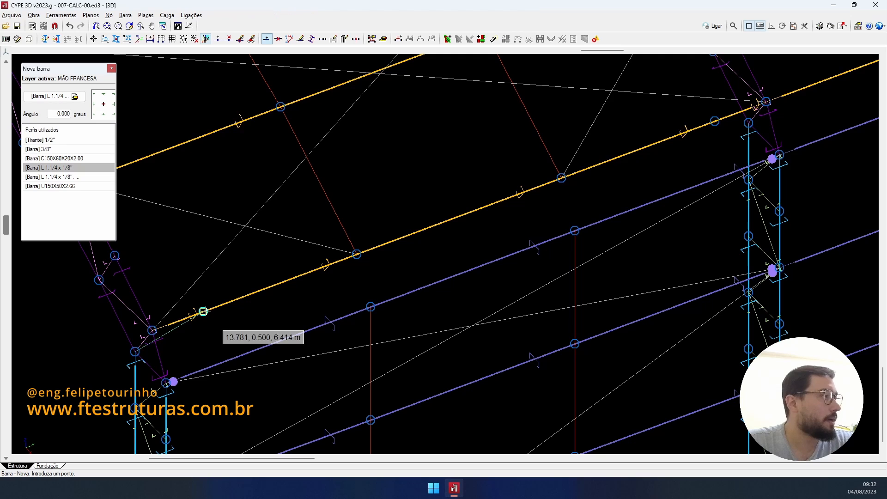
left_click(715, 121)
scroll(555, 175, "down", 1)
middle_click_drag(411, 202, 588, 218)
scroll(588, 218, "down", 5)
scroll(589, 215, "up", 4)
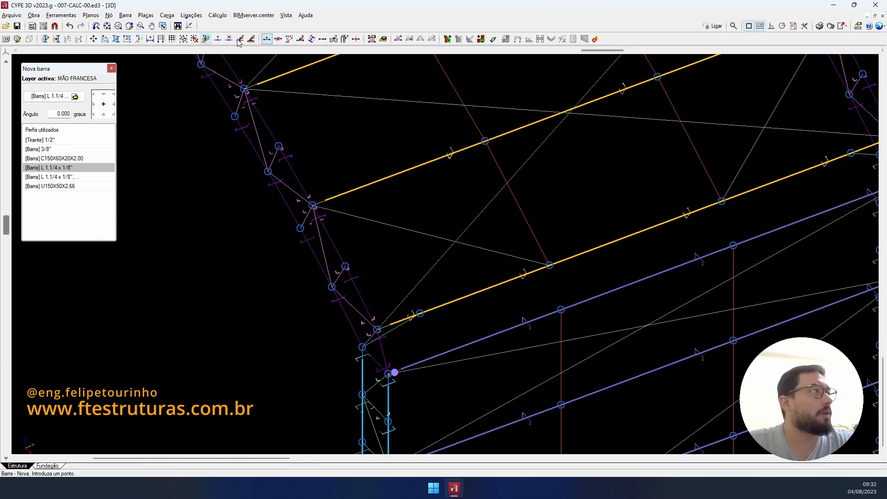
- Finish the knee braces, then begin copying them with the base point at the truss node
key("Escape")
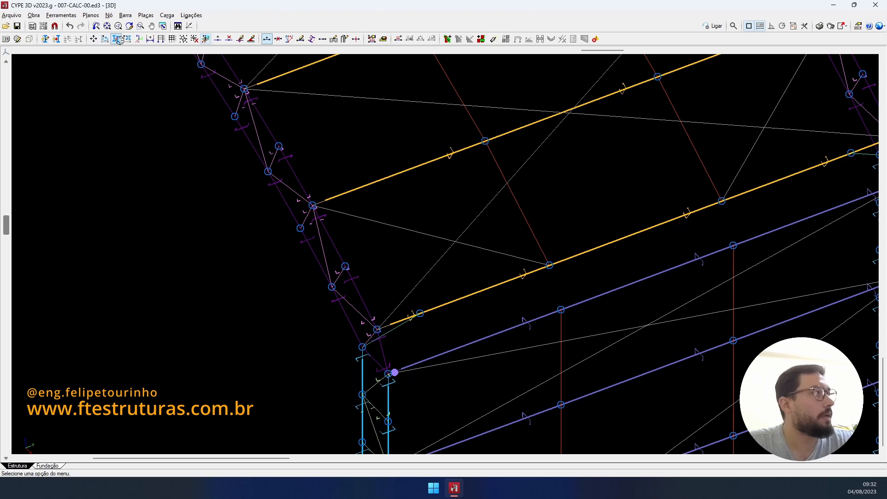
left_click(118, 41)
left_click(423, 255)
scroll(577, 292, "down", 1)
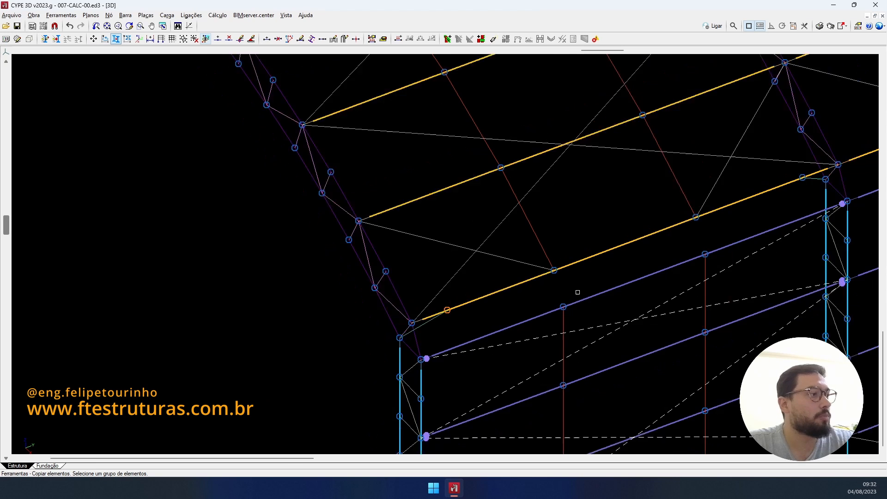
scroll(578, 292, "down", 2)
scroll(799, 195, "up", 2)
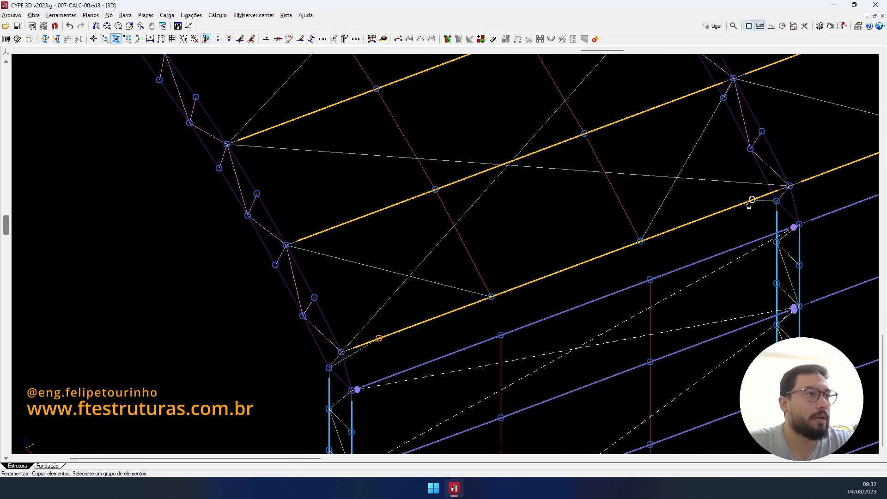
scroll(748, 202, "down", 1)
right_click(483, 274)
left_click(445, 313)
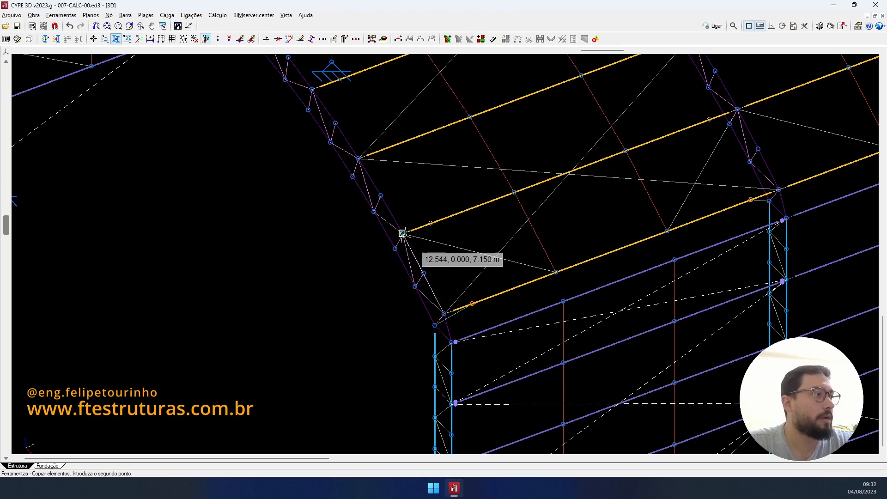
- Orbit and pan along the arched truss and side wall to inspect the structure
scroll(434, 277, "down", 2)
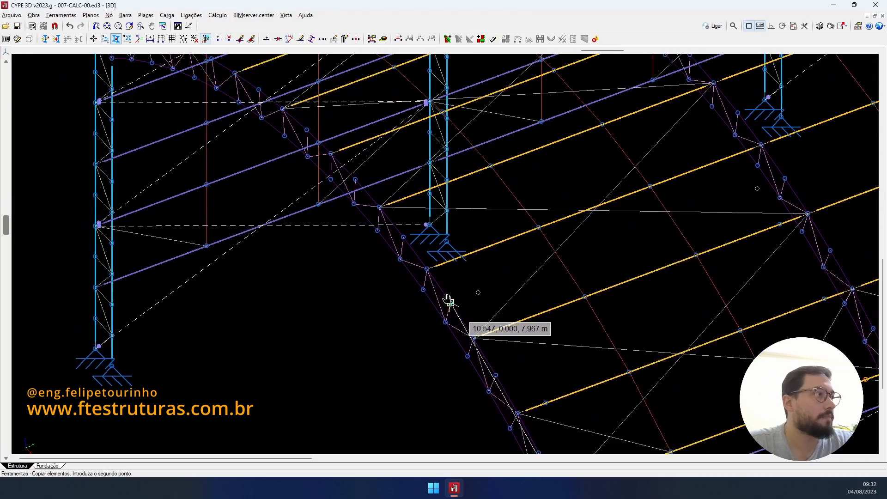
scroll(426, 267, "up", 1)
scroll(426, 266, "up", 5)
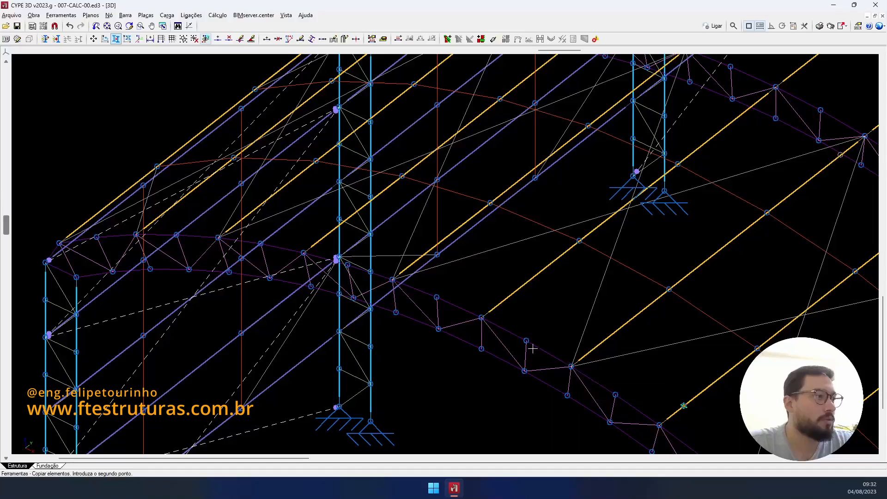
scroll(397, 278, "down", 2)
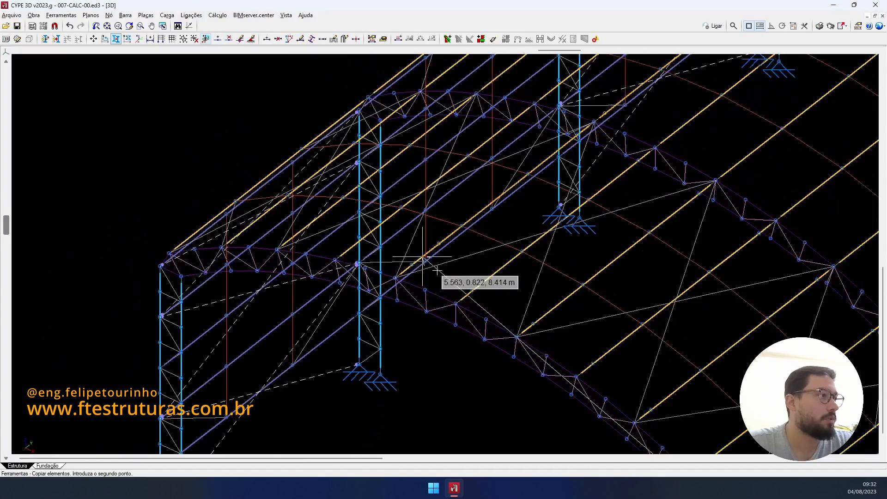
middle_click_drag(424, 262, 528, 270, "shift")
scroll(522, 254, "down", 3)
middle_click_drag(482, 191, 345, 145)
scroll(503, 196, "up", 1)
scroll(504, 196, "up", 2)
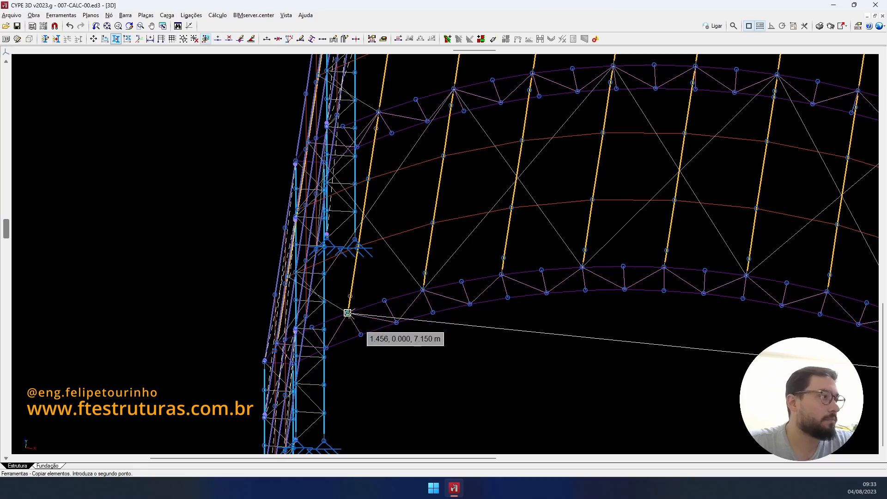
scroll(377, 295, "down", 2)
middle_click_drag(390, 287, 690, 283, "shift")
scroll(760, 261, "up", 4)
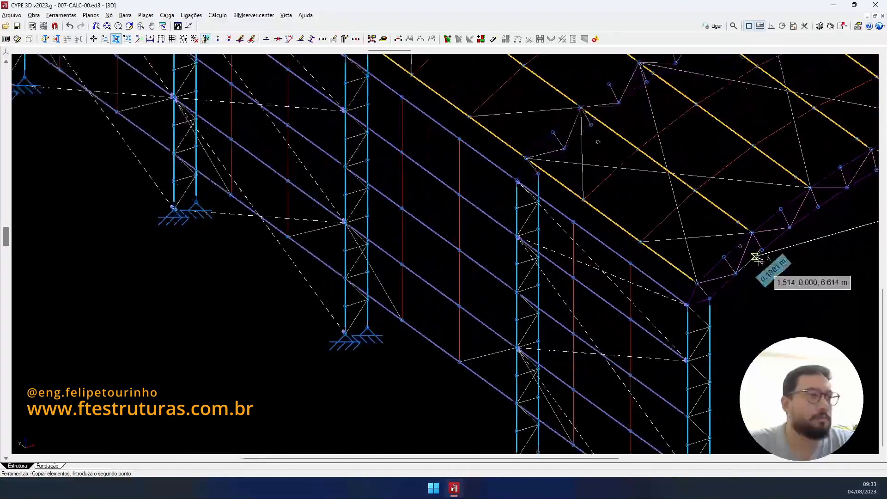
- Cancel the pending copy destination and back out to selecting a new element group
right_click(590, 248)
scroll(476, 287, "down", 5)
middle_click_drag(454, 297, 265, 355)
scroll(612, 252, "up", 1)
right_click(612, 251)
scroll(549, 260, "down", 4)
middle_click_drag(546, 260, 437, 254, "shift")
scroll(307, 272, "down", 2)
scroll(409, 238, "up", 5)
scroll(301, 293, "up", 3)
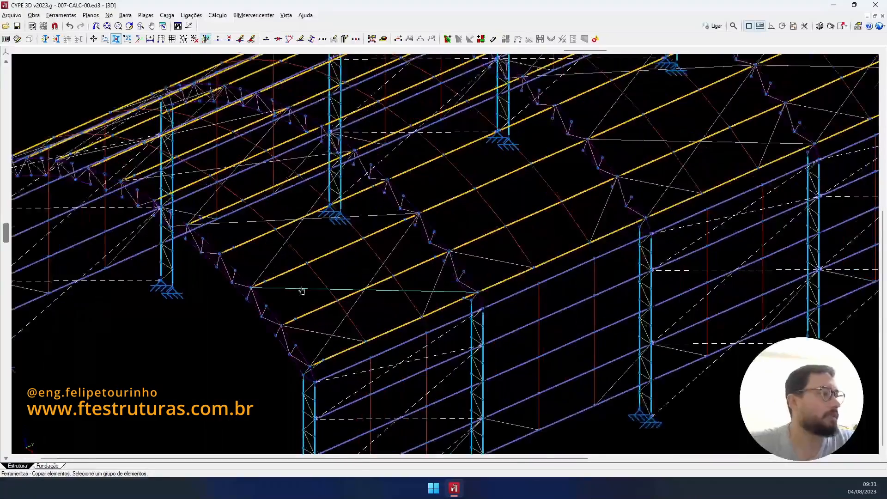
scroll(497, 249, "down", 4)
scroll(498, 248, "down", 5)
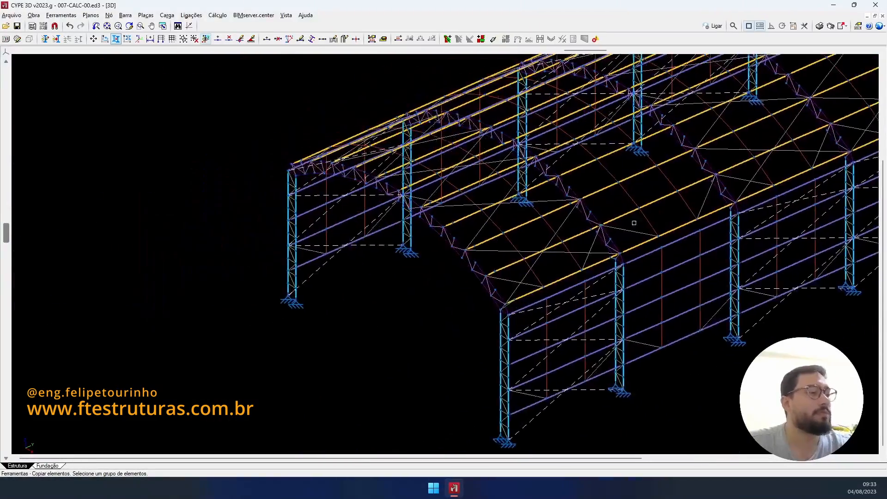
- Hide all layers except MÃO FRANCESA, CV COBERTURA and BANZO DA TRELIÇA
left_click(44, 38)
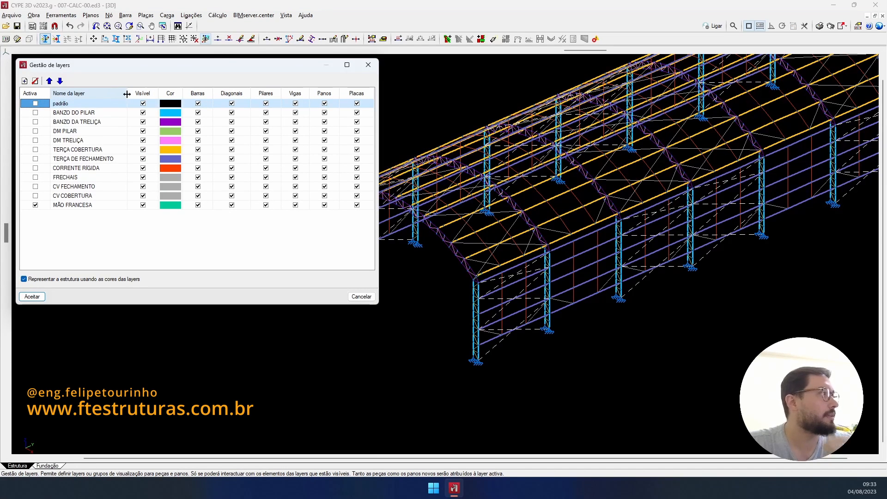
left_click(147, 95)
left_click(150, 115)
left_click(143, 206)
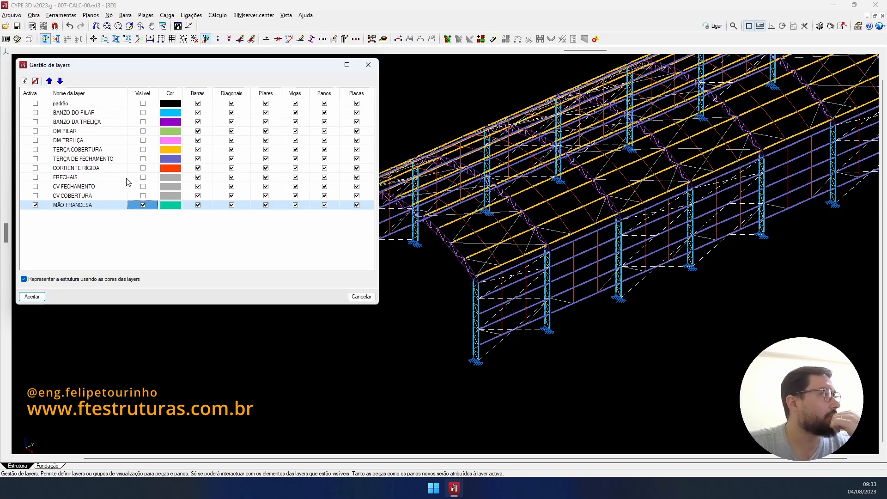
left_click(143, 196)
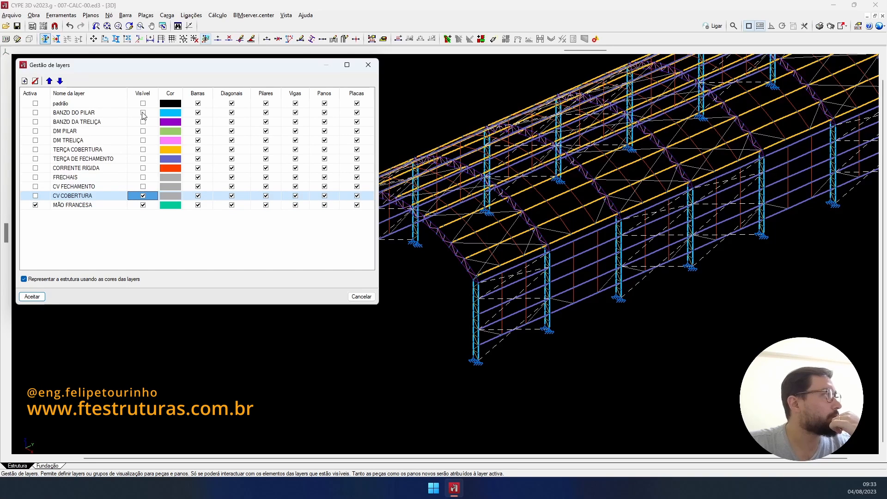
left_click(143, 122)
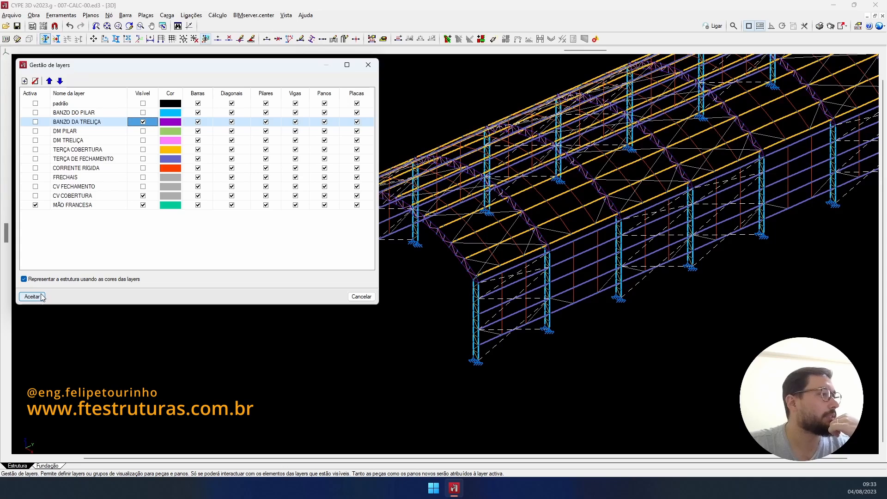
left_click(33, 297)
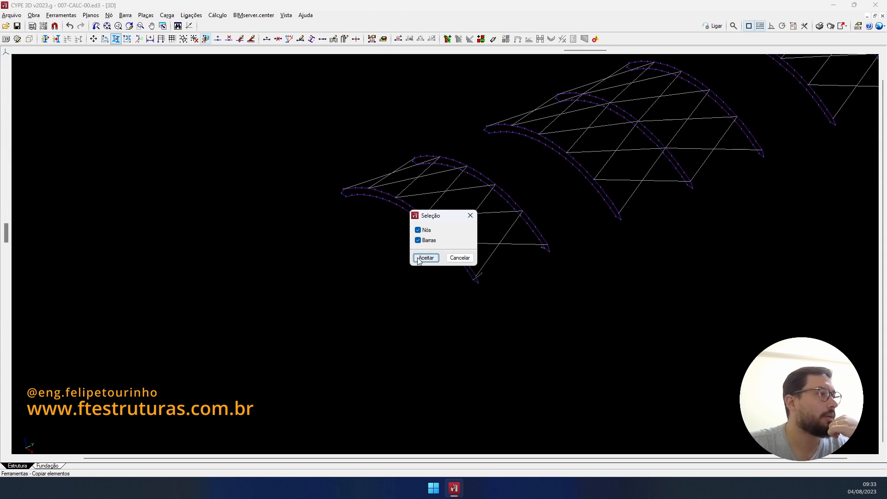
left_click(425, 258)
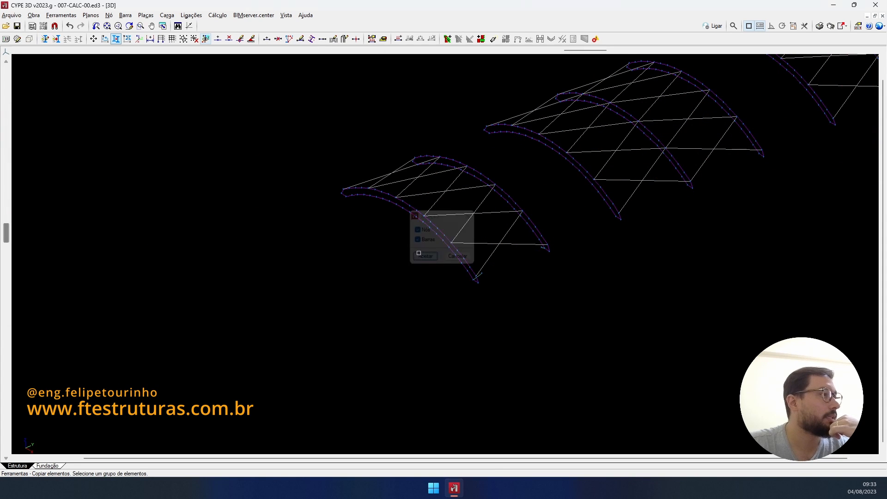
- Also make the TERÇA COBERTURA layer visible
left_click(45, 39)
left_click(143, 149)
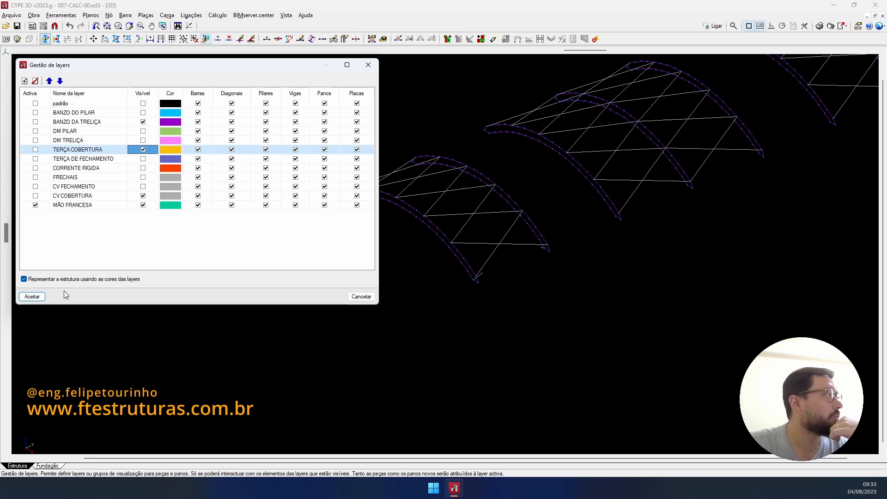
left_click(33, 297)
left_click(425, 258)
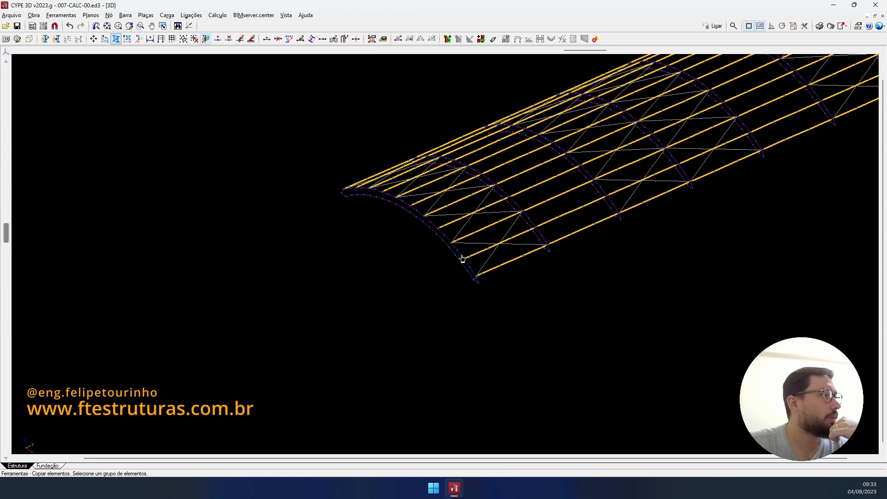
scroll(502, 229, "up", 4)
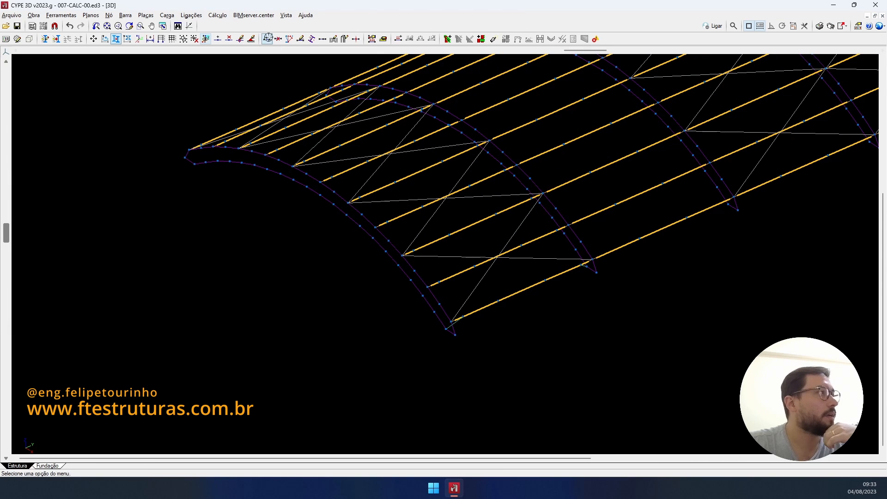
left_click(267, 39)
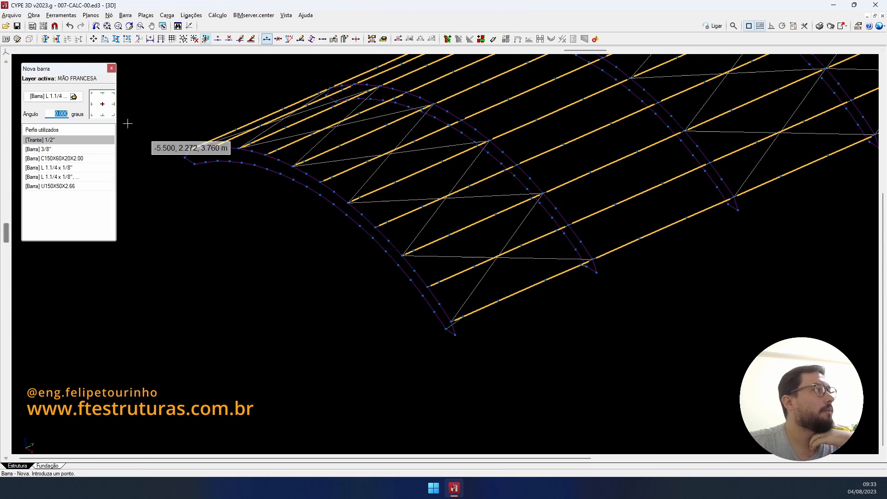
- Select the L 1.1/4 x 1/8" profile and draw the first knee braces from chord to purlin nodes
left_click(74, 169)
scroll(529, 259, "up", 5)
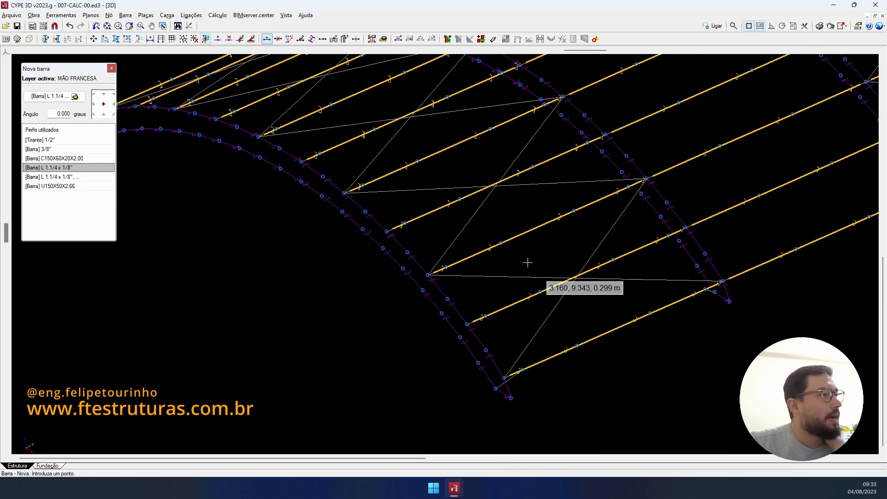
left_click(476, 321)
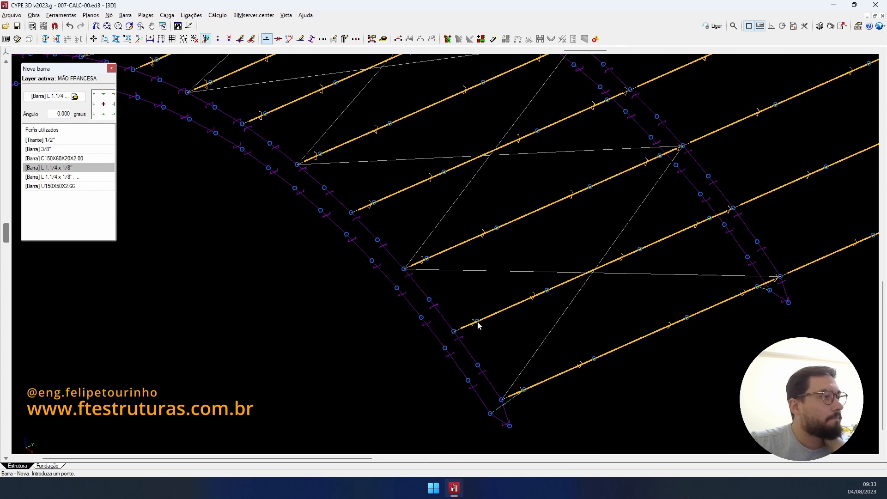
left_click(454, 331)
left_click(404, 268)
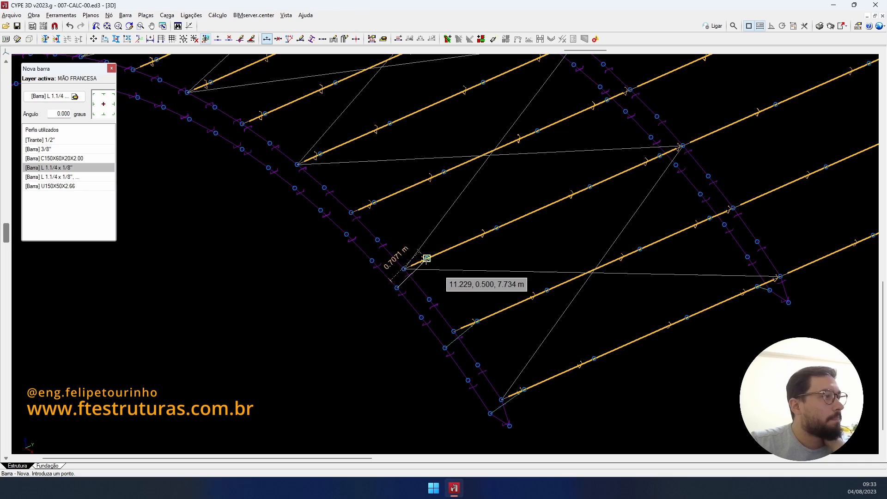
left_click(346, 234)
left_click(374, 202)
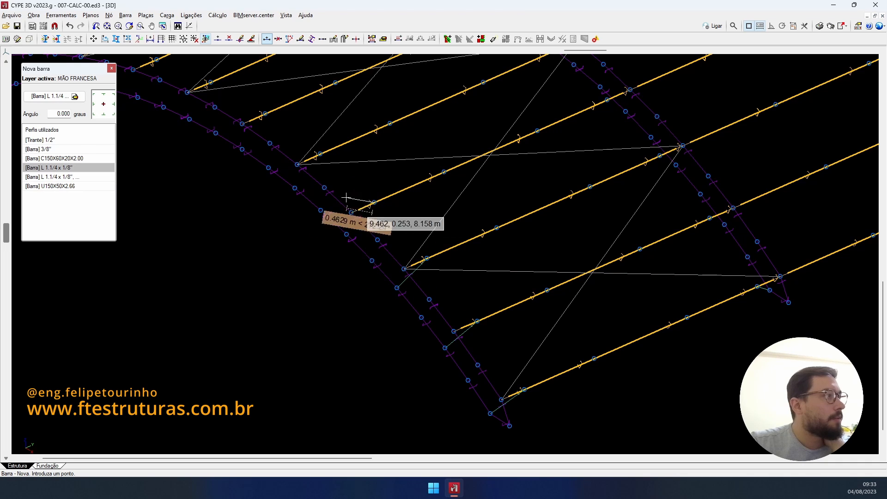
right_click(311, 191)
left_click(269, 168)
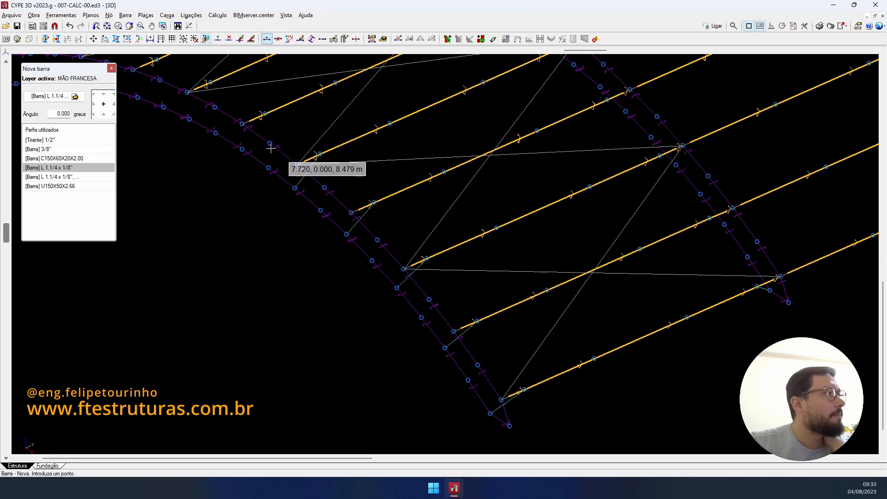
left_click(243, 149)
left_click(266, 114)
right_click(266, 115)
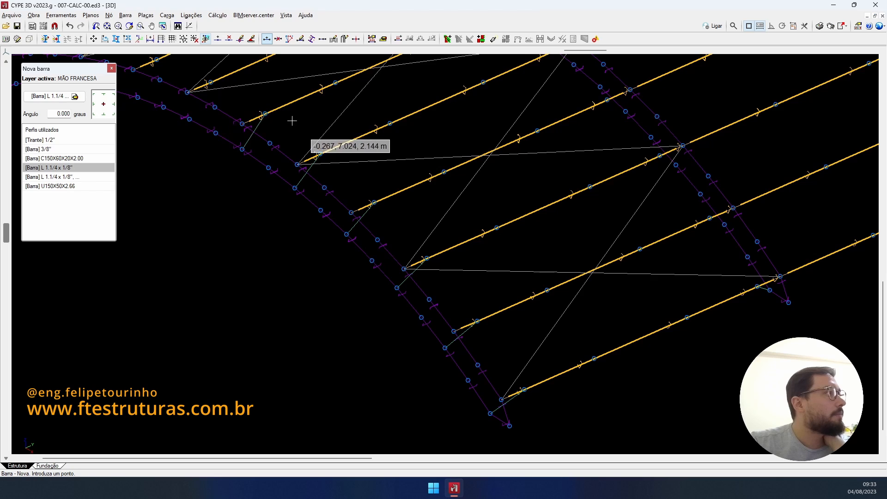
- Draw further knee braces from lower chord nodes to purlin nodes on the next trusses
middle_click_drag(292, 120, 533, 252)
scroll(500, 252, "up", 5)
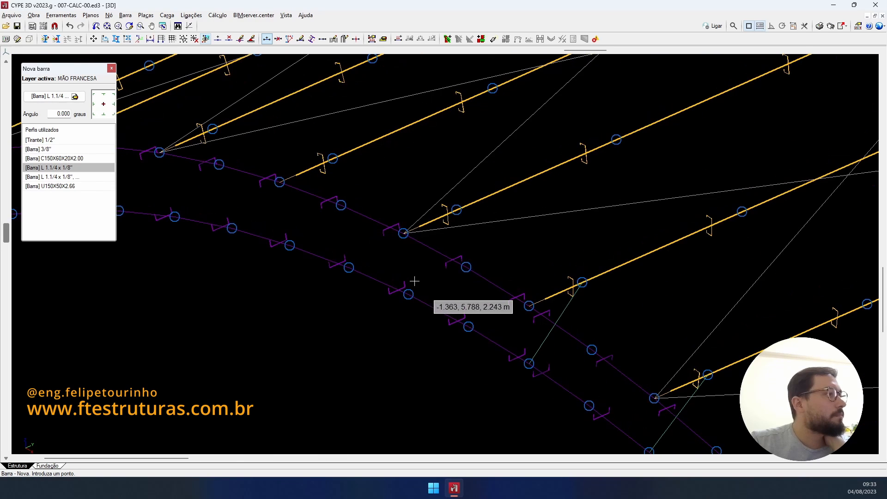
left_click(409, 294)
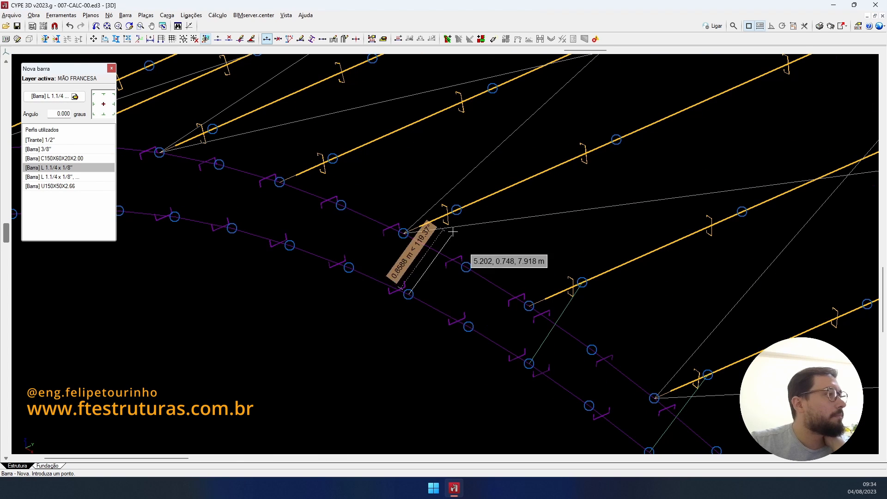
left_click(457, 210)
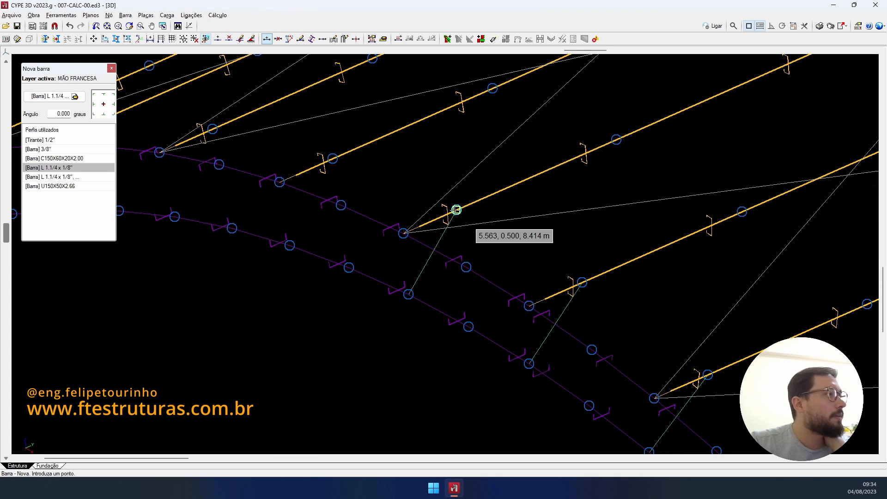
left_click(290, 240)
middle_click_drag(346, 160, 529, 206)
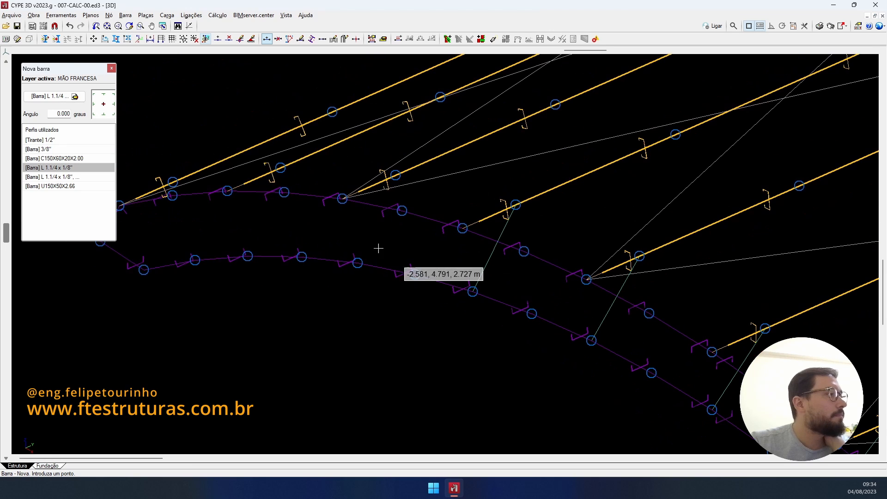
left_click(358, 263)
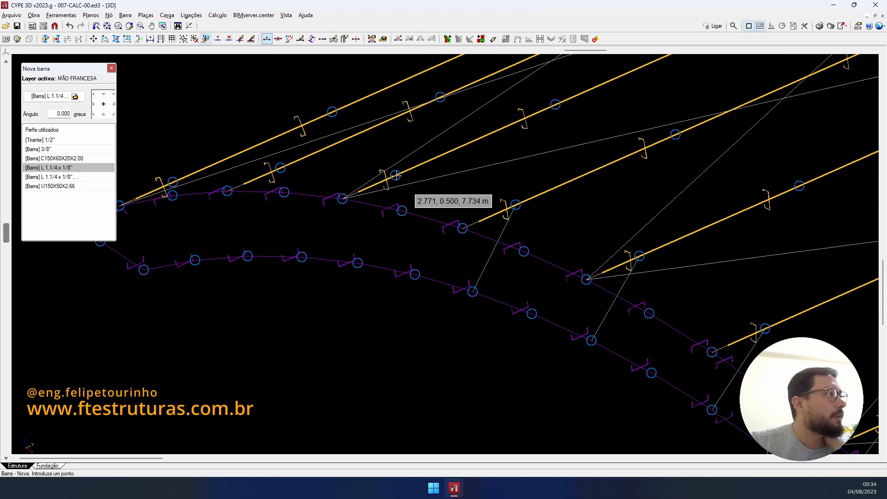
left_click(396, 175)
left_click(248, 256)
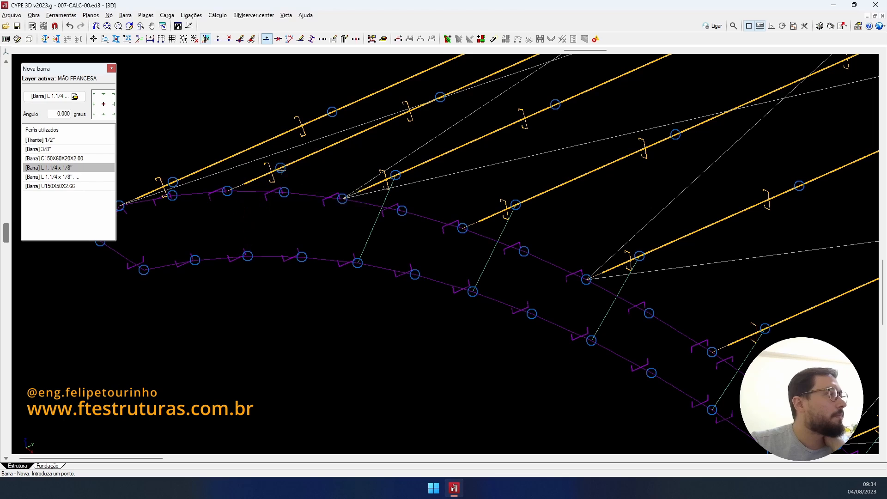
left_click(284, 191)
- Reframe the end arches and fix a new knee brace's start at the lower truss node
middle_click_drag(183, 237, 352, 193)
scroll(406, 187, "down", 4)
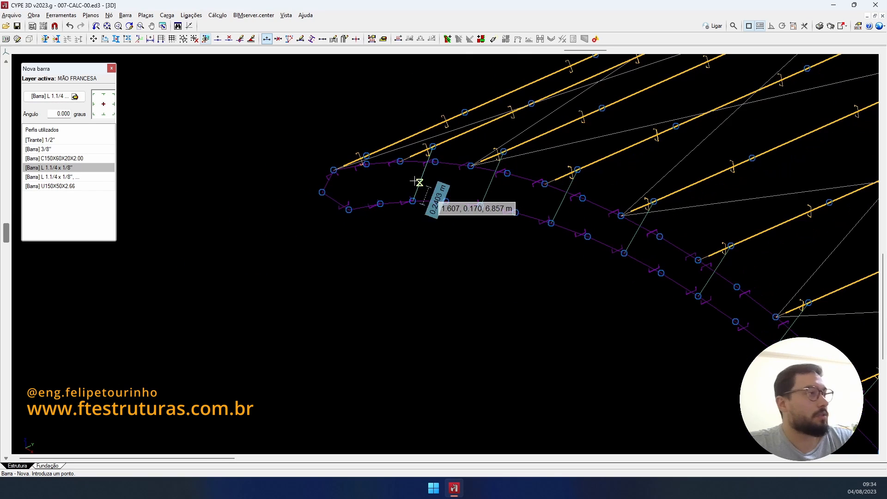
middle_click_drag(419, 183, 476, 207, "shift")
scroll(527, 174, "down", 4)
middle_click_drag(527, 173, 518, 157)
scroll(508, 375, "up", 6)
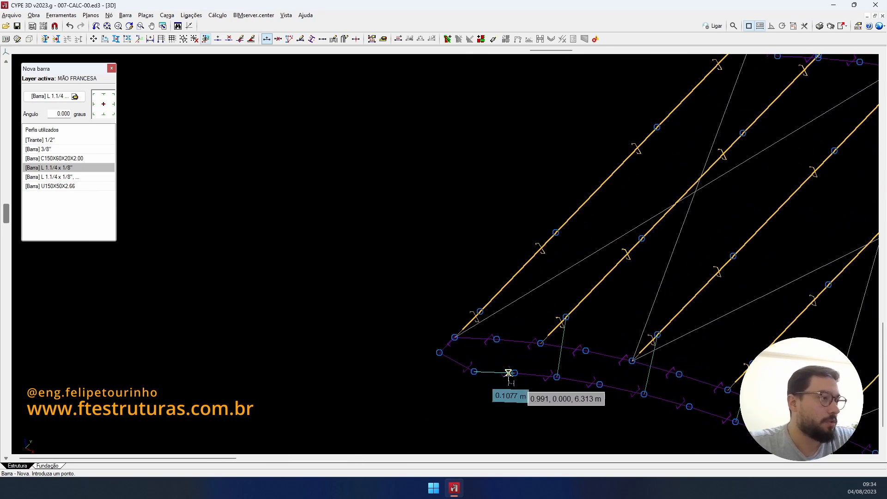
left_click(477, 376)
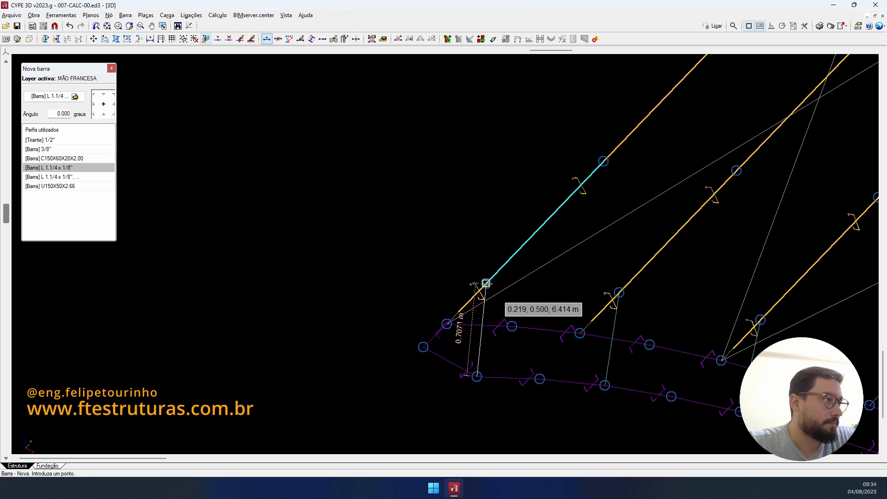
scroll(487, 284, "down", 5)
middle_click_drag(481, 278, 409, 252, "shift")
scroll(475, 159, "up", 5)
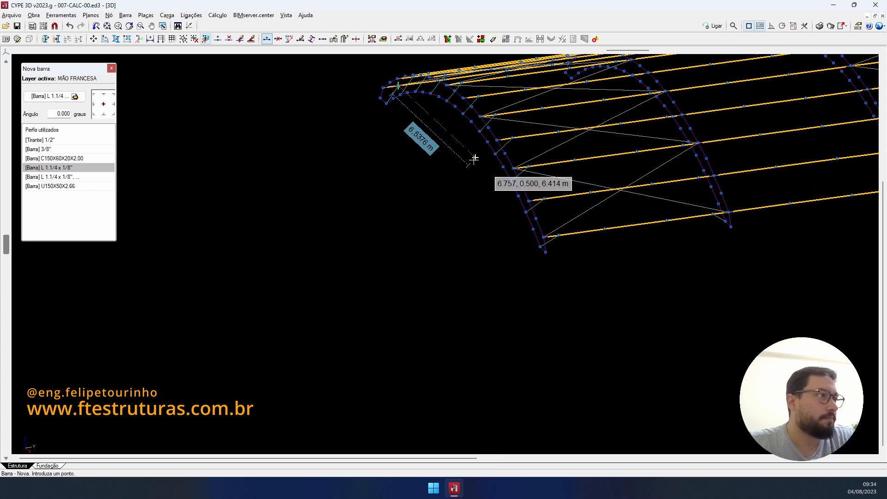
scroll(475, 160, "down", 3)
middle_click_drag(474, 171, 450, 216)
- Draw the first 0.7071 m knee braces linking truss chord nodes to the roof purlins
scroll(609, 226, "up", 8)
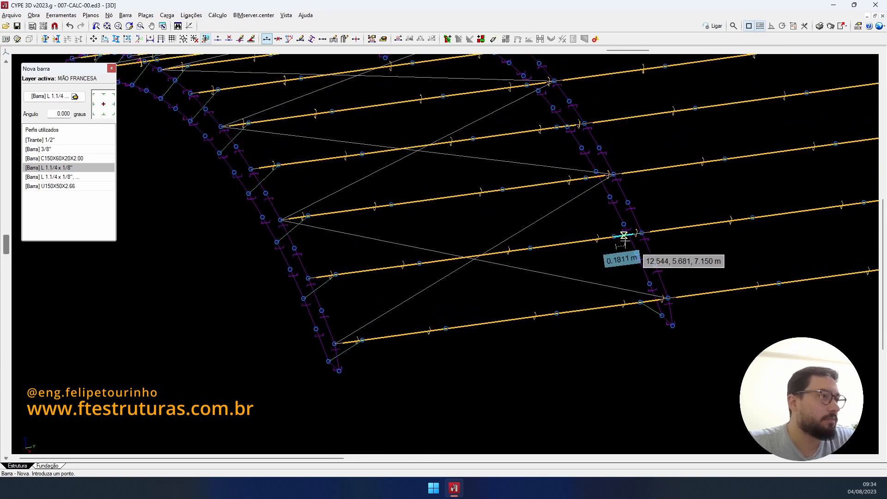
left_click(638, 255)
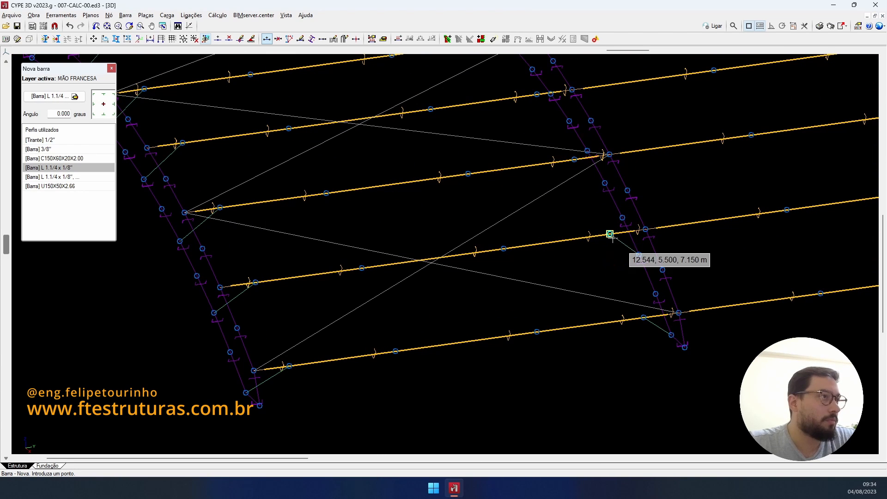
left_click(610, 235)
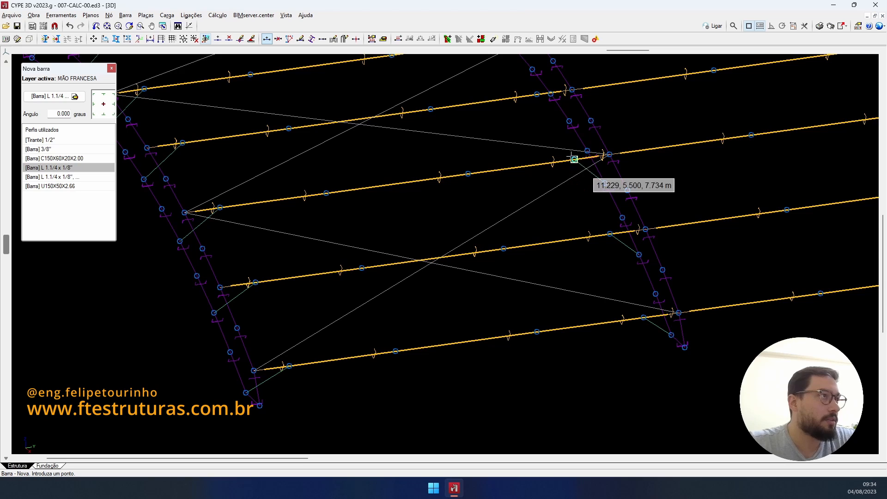
middle_click_drag(568, 122, 636, 280)
scroll(637, 279, "up", 2)
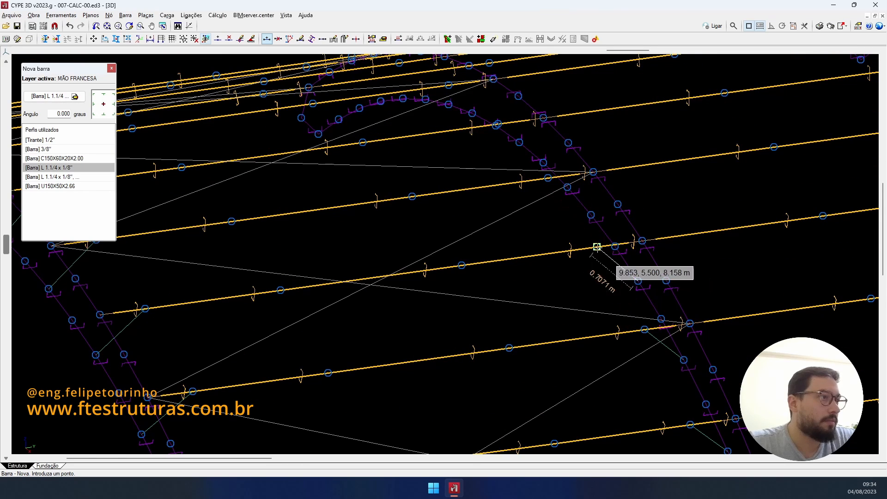
left_click(596, 247)
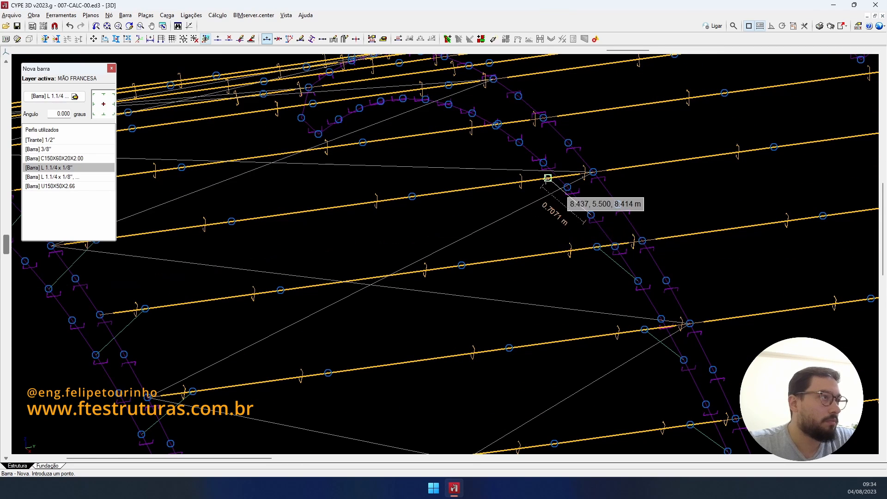
scroll(549, 178, "down", 2)
middle_click_drag(548, 178, 539, 230, "shift")
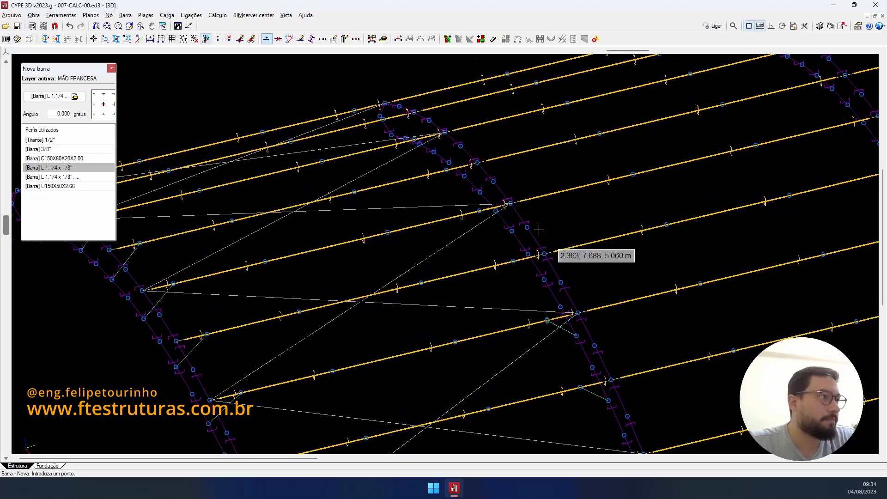
scroll(539, 230, "up", 2)
- Add more L 1.1/4 x 1/8" knee braces from purlin nodes to chord nodes on neighbouring trusses
left_click(547, 297)
left_click(501, 270)
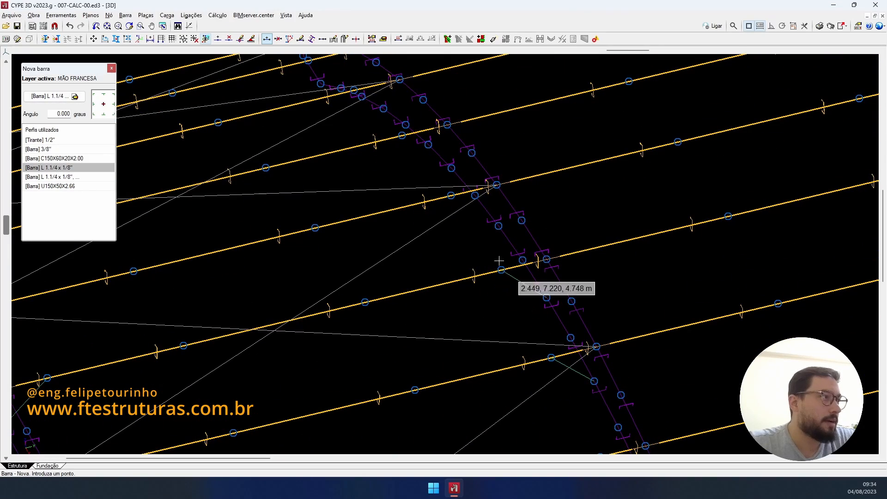
left_click(499, 225)
left_click(451, 196)
scroll(562, 192, "down", 2)
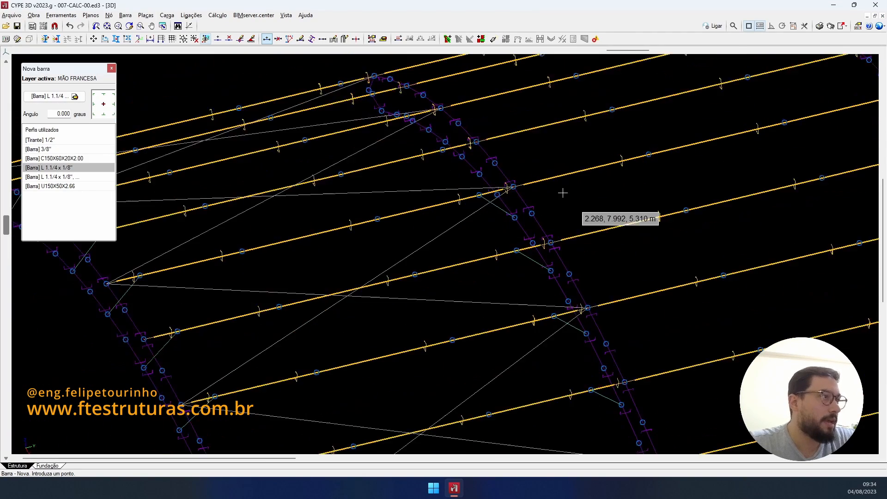
middle_click_drag(562, 192, 614, 328)
scroll(529, 325, "up", 2)
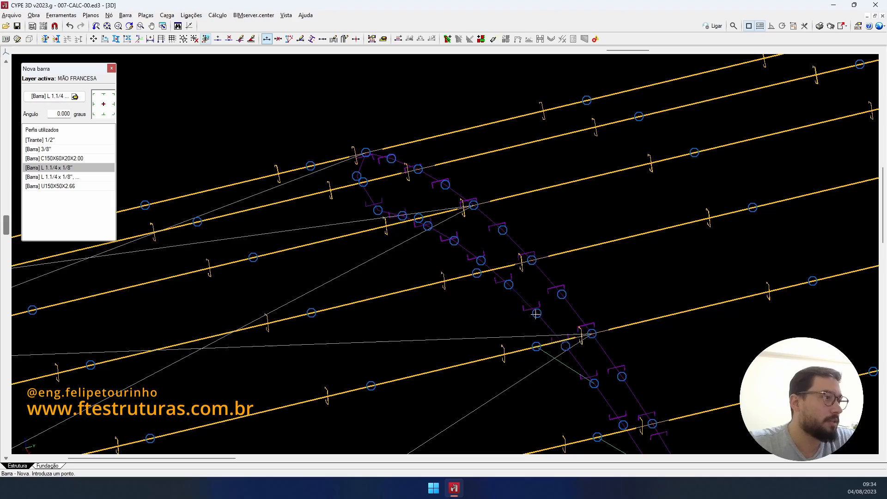
left_click(536, 313)
- Orbit and zoom the 3D model to inspect the knee braces across the purlin grid
scroll(478, 274, "down", 3)
middle_click_drag(481, 274, 564, 175, "shift")
scroll(565, 277, "down", 3)
scroll(577, 229, "up", 2)
scroll(555, 351, "up", 3)
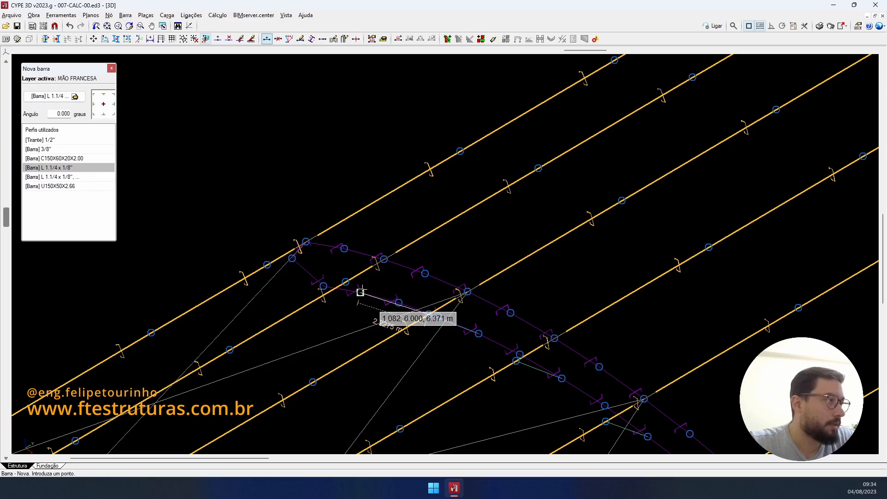
scroll(361, 292, "down", 3)
middle_click_drag(379, 295, 513, 111, "shift")
scroll(622, 309, "down", 3)
scroll(509, 125, "up", 2)
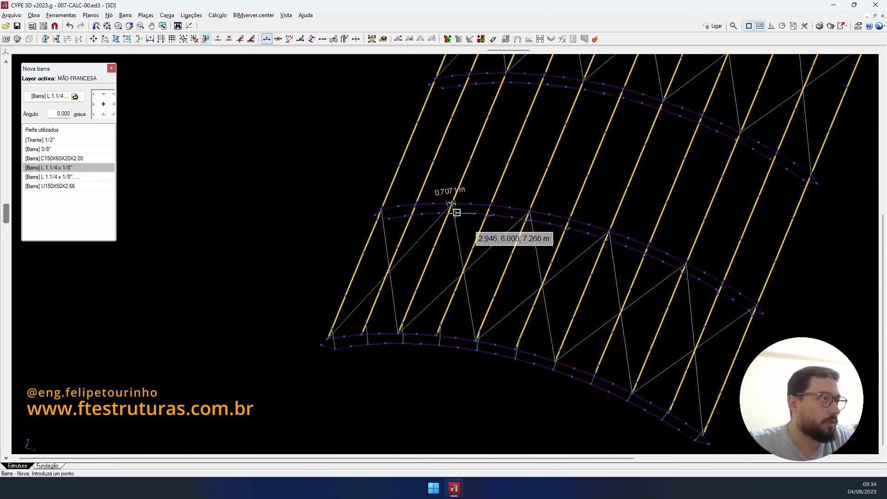
scroll(436, 199, "up", 1)
middle_click_drag(434, 202, 590, 252, "shift")
scroll(605, 310, "up", 3)
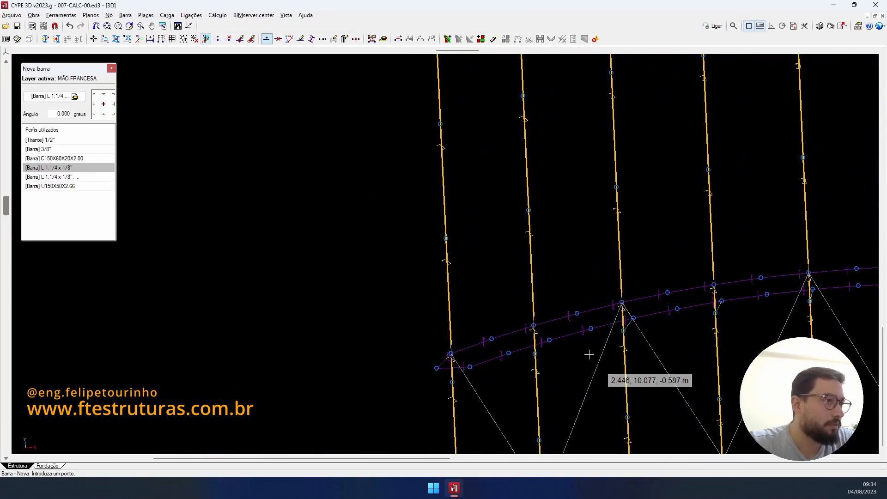
middle_click_drag(617, 343, 540, 308, "shift")
scroll(692, 302, "down", 3)
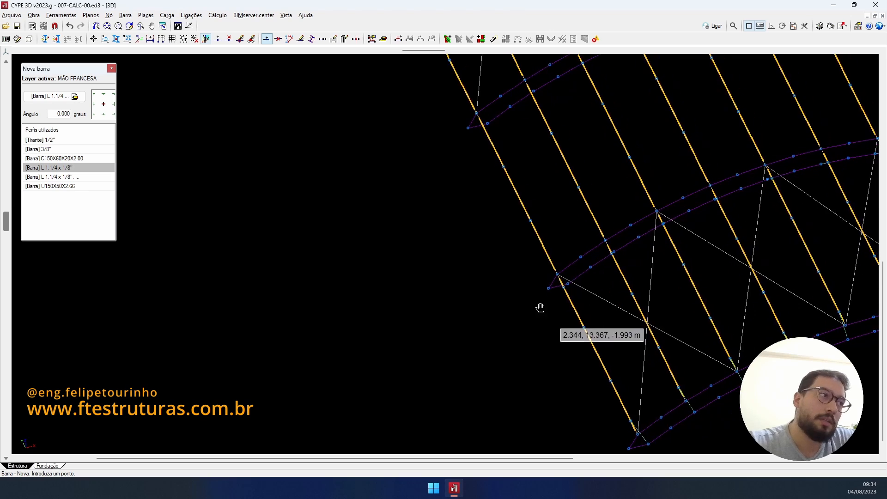
scroll(631, 229, "up", 3)
middle_click_drag(597, 267, 562, 295, "shift")
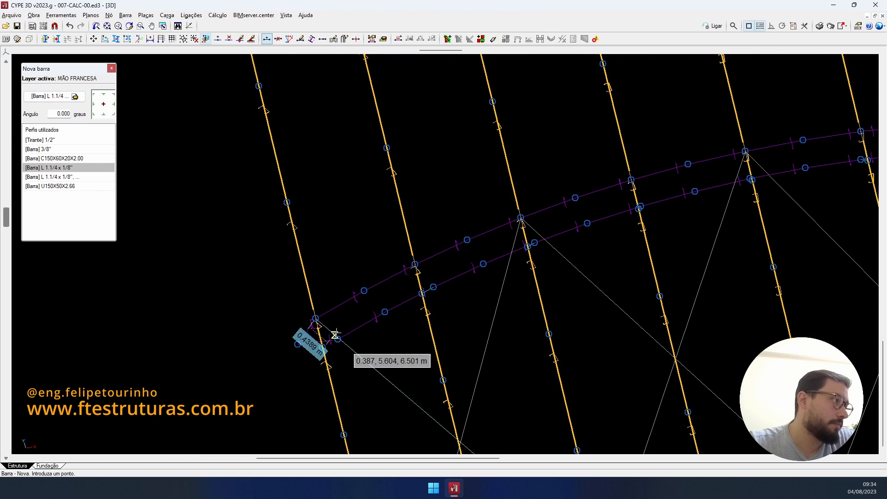
scroll(336, 339, "down", 3)
middle_click_drag(333, 340, 571, 210, "shift")
scroll(571, 210, "up", 5)
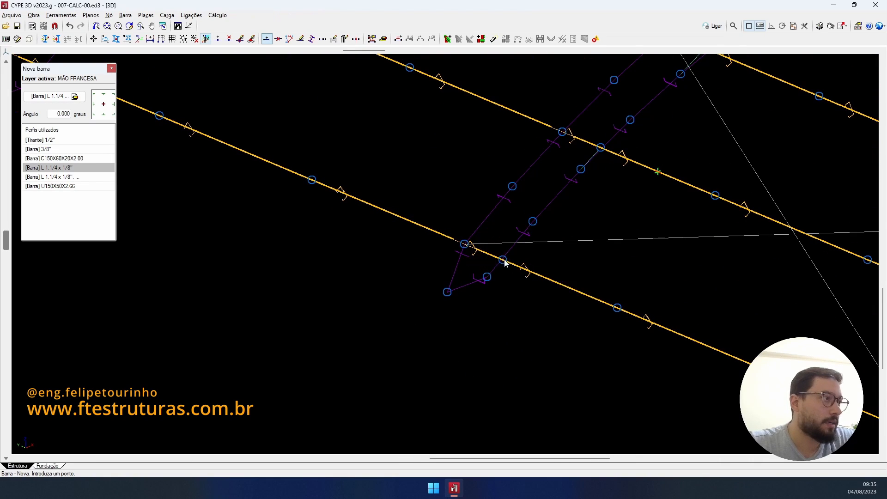
scroll(503, 259, "down", 5)
middle_click_drag(588, 271, 326, 282, "shift")
scroll(346, 290, "up", 6)
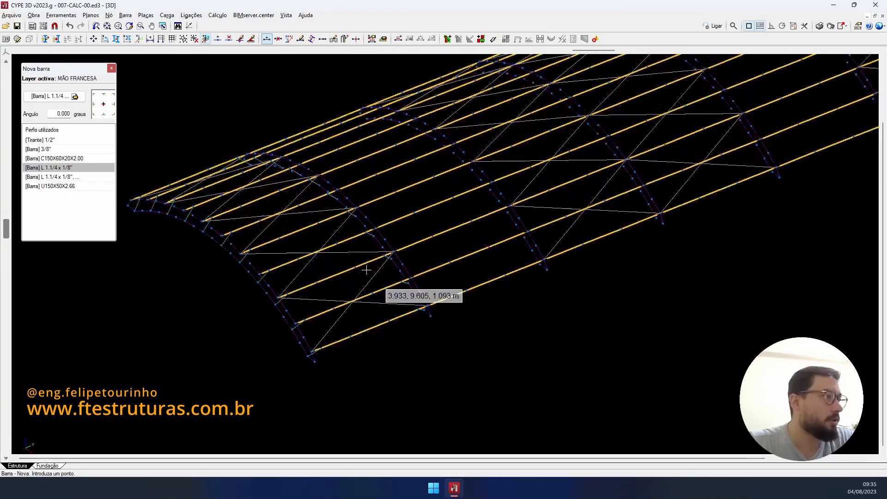
scroll(367, 270, "up", 1)
scroll(399, 260, "down", 1)
middle_click_drag(403, 260, 458, 251)
scroll(370, 322, "up", 1)
scroll(371, 323, "up", 1)
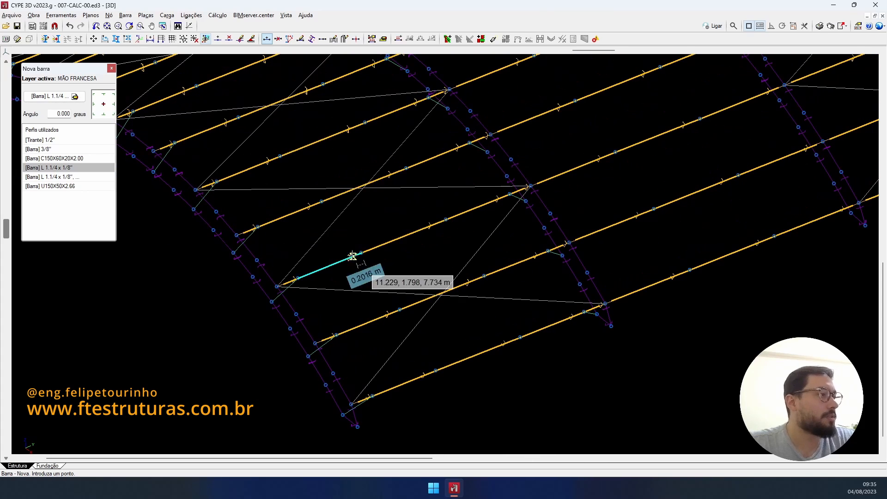
- Delete the unwanted nodes and their short brace bars with Nó > Apagar
left_click(229, 40)
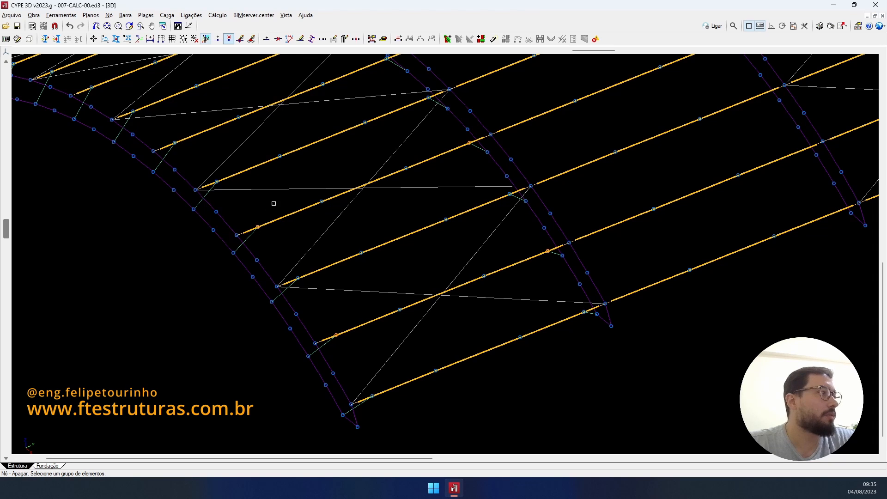
middle_click_drag(274, 204, 409, 294)
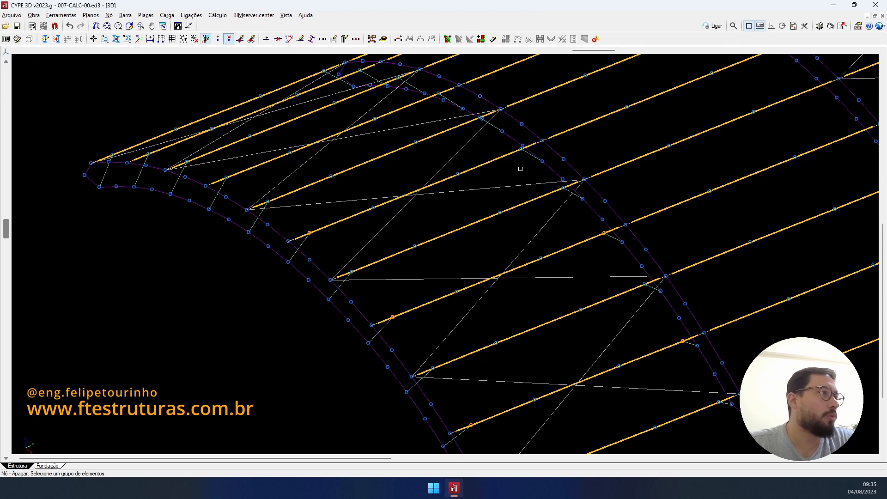
left_click(522, 149)
middle_click_drag(356, 161, 420, 178)
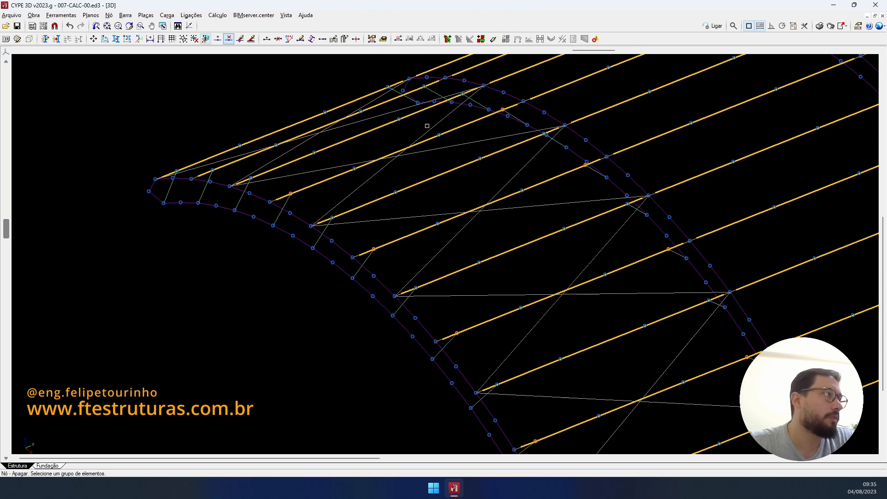
right_click(425, 88)
scroll(446, 107, "down", 3)
middle_click_drag(458, 256, 498, 244, "shift")
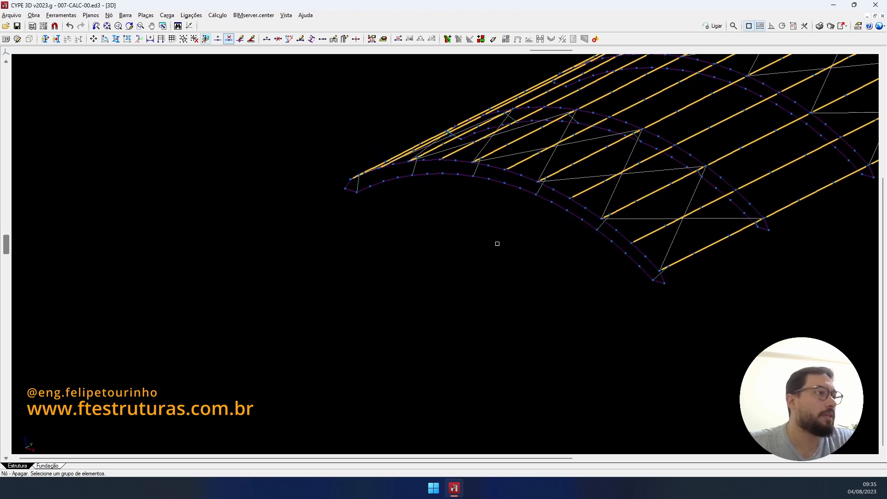
scroll(638, 200, "up", 1)
scroll(638, 201, "up", 4)
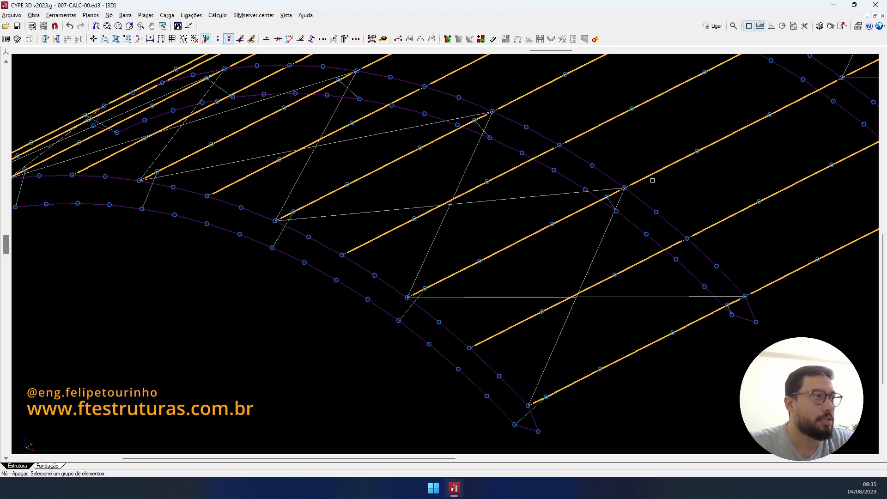
scroll(470, 176, "down", 3)
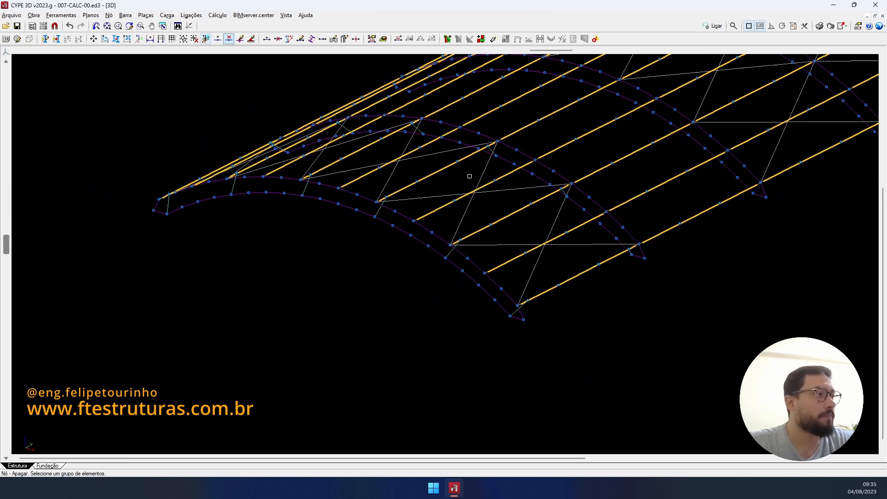
- Hide the TERÇA COBERTURA and CV COBERTURA layers, abandoning the first copy attempt
left_click(115, 39)
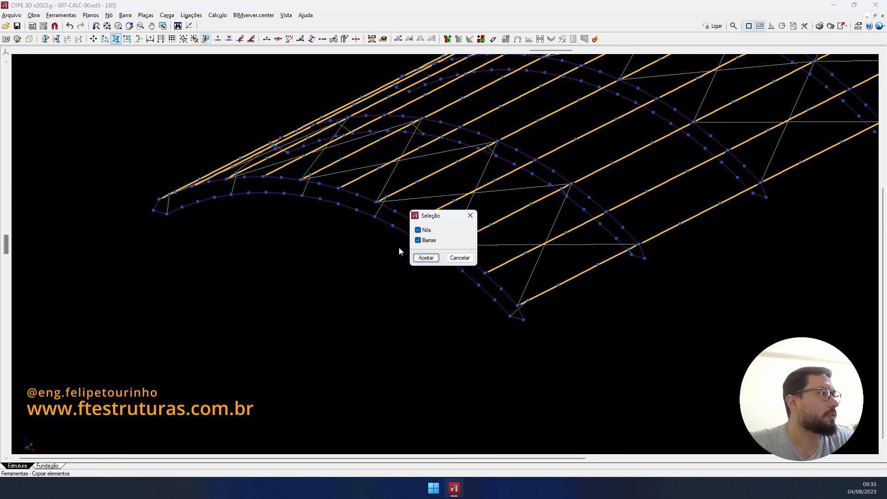
left_click(426, 259)
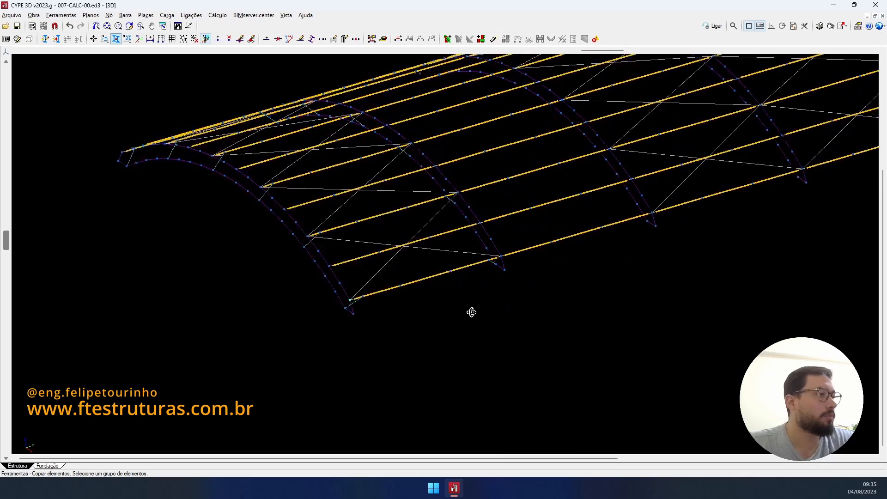
scroll(388, 289, "down", 5)
middle_click_drag(286, 267, 479, 301)
scroll(458, 257, "up", 9)
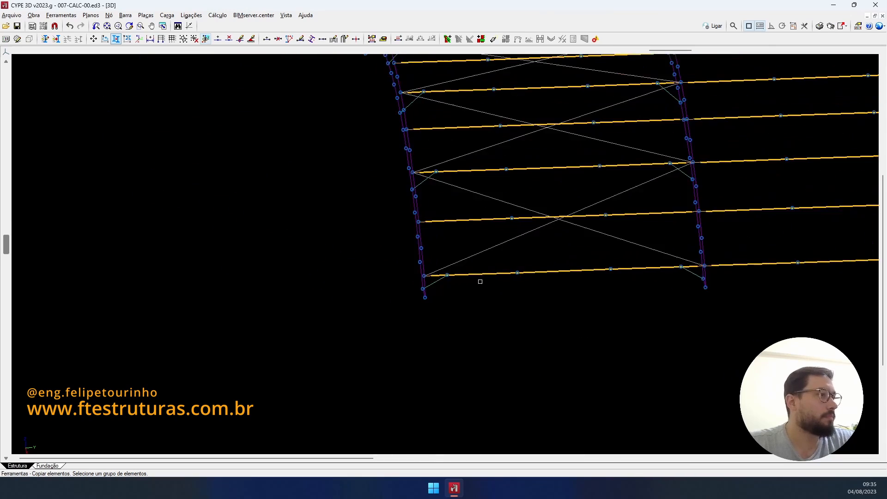
scroll(471, 286, "down", 6)
middle_click_drag(409, 238, 396, 252)
left_click(45, 39)
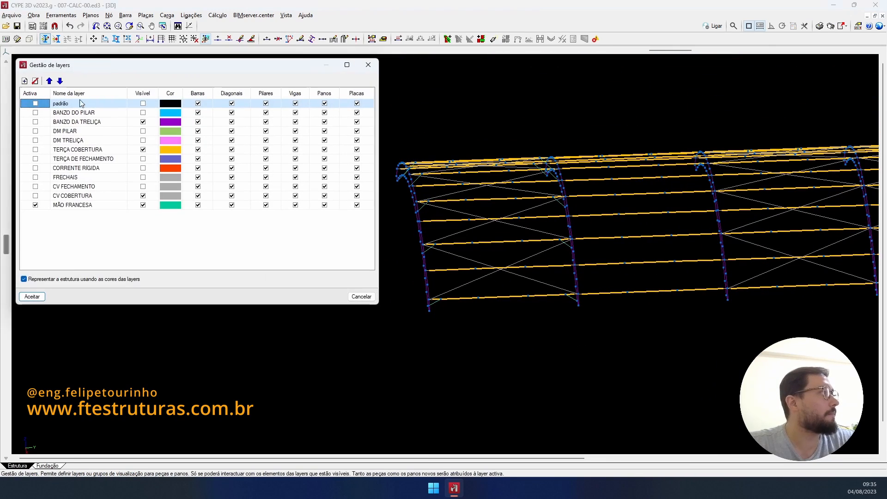
left_click(143, 149)
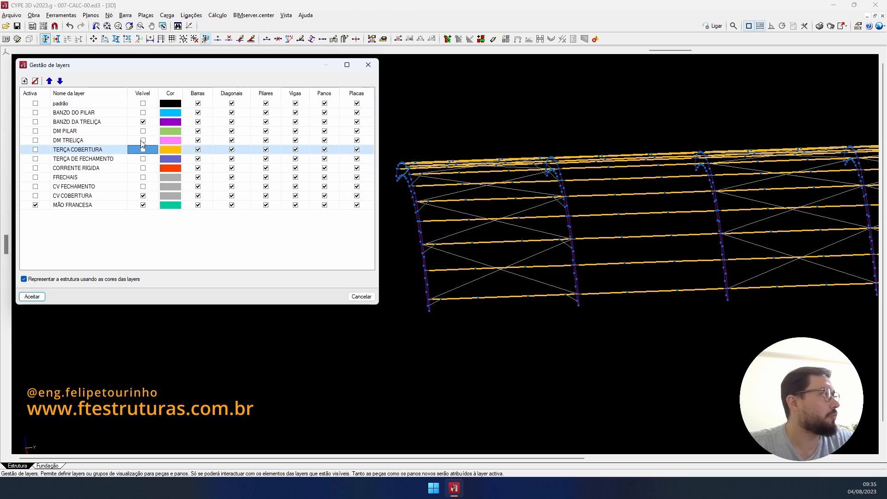
left_click(144, 196)
left_click(37, 298)
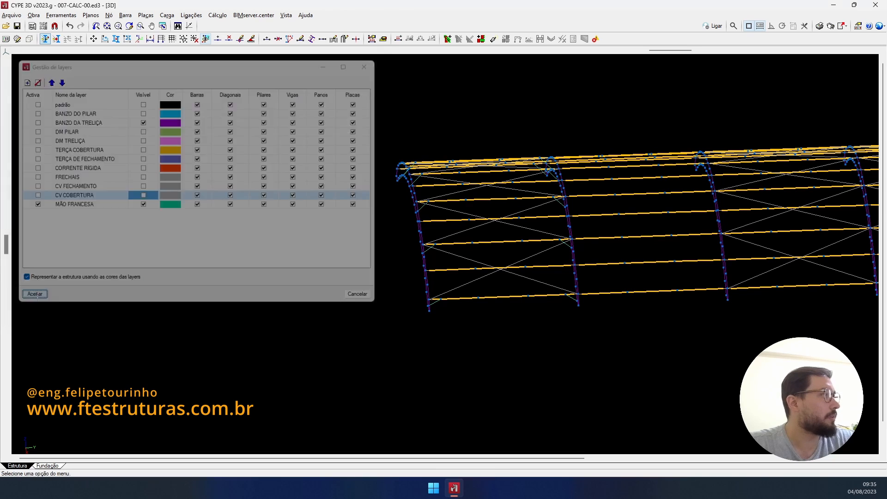
left_click(469, 260)
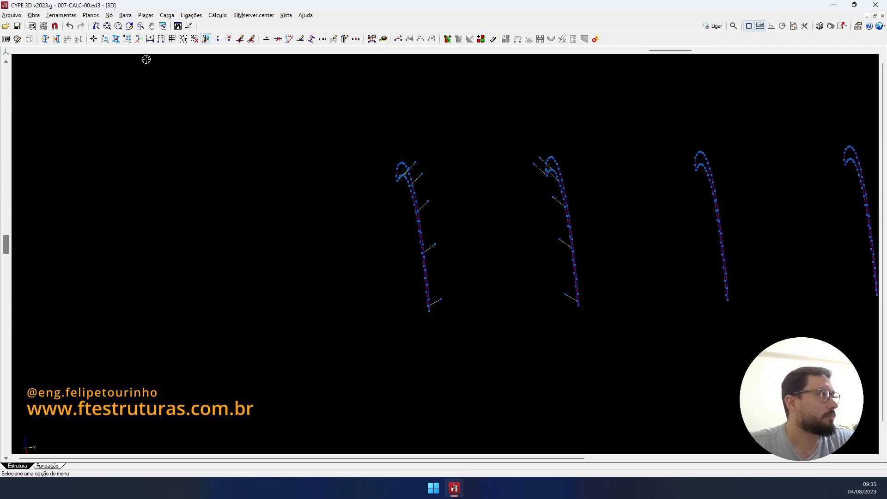
- Switch to a side elevation and select the knee braces to copy as nodes and bars
left_click(5, 53)
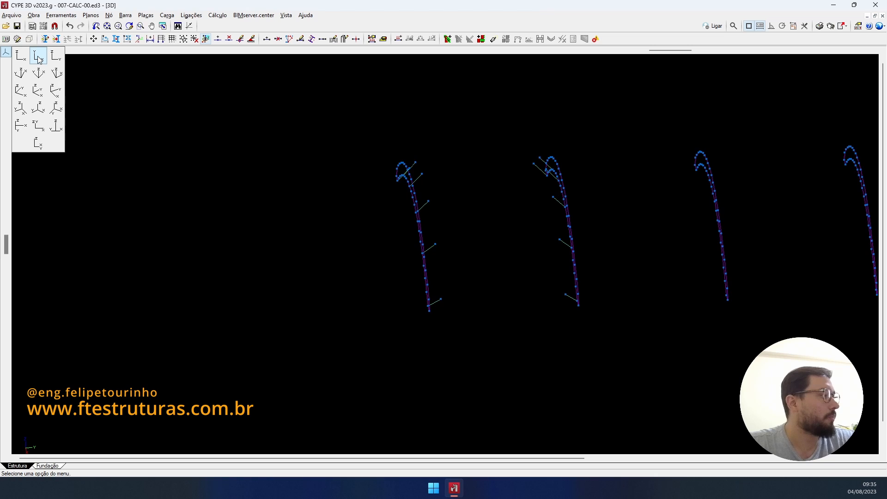
left_click(39, 57)
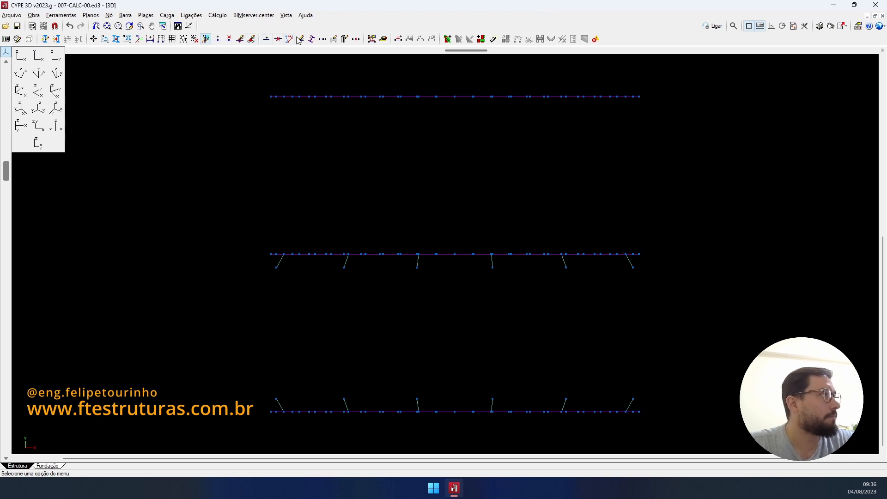
left_click(116, 39)
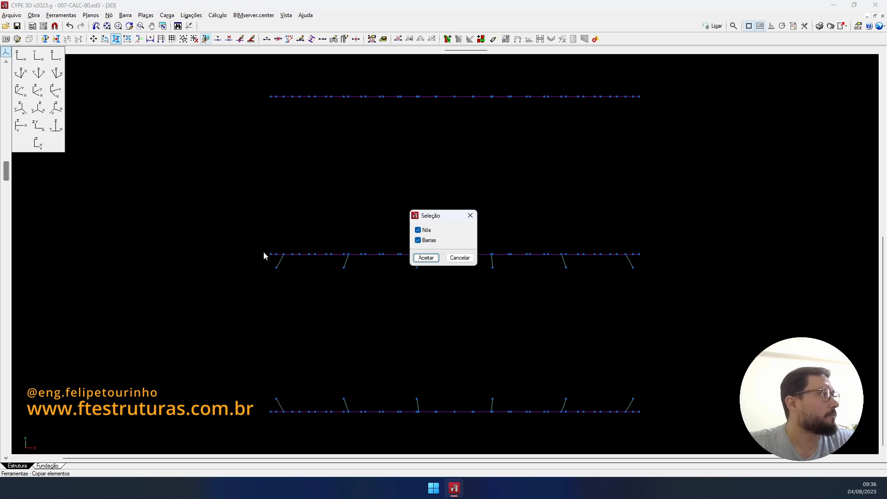
left_click(426, 258)
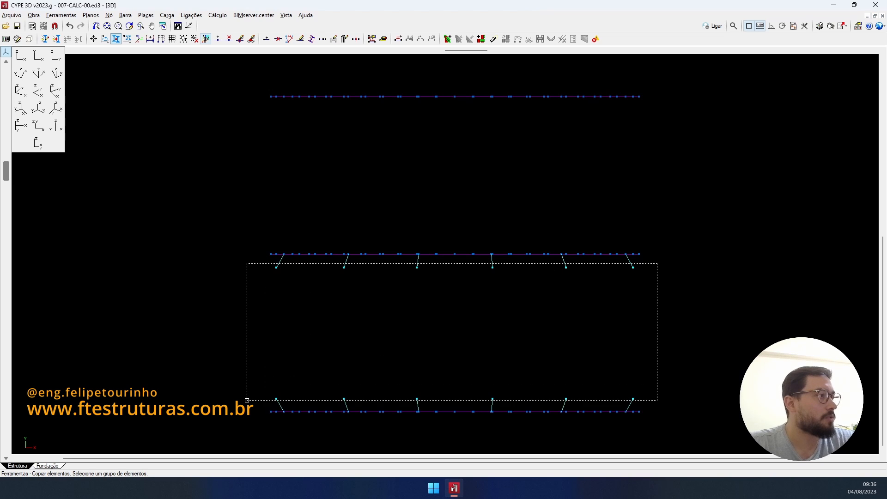
right_click(247, 406)
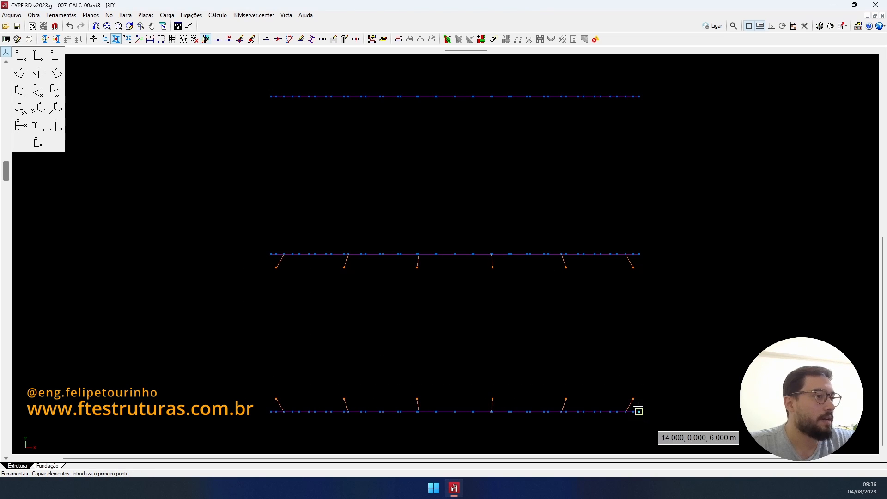
- Place knee-brace copies on each following frame, including the 18 m and 30 m frames
left_click(640, 254)
middle_click_drag(634, 123, 642, 354)
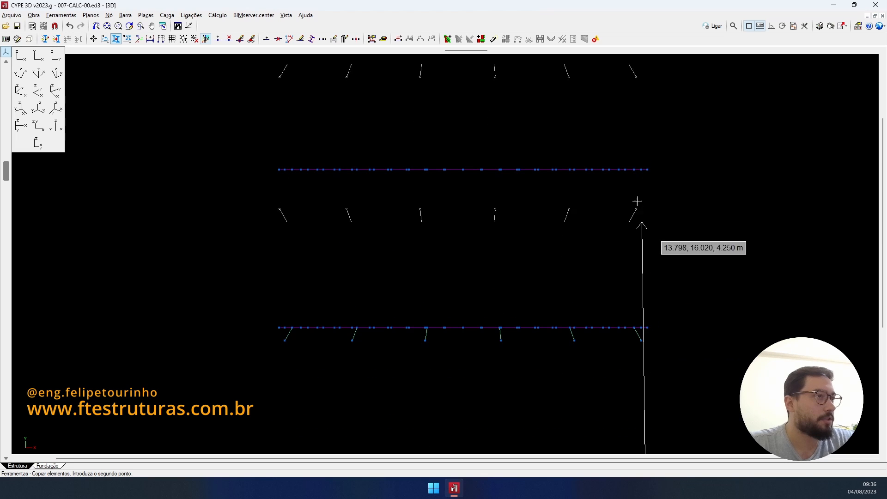
left_click(650, 165)
scroll(650, 165, "down", 6)
middle_click_drag(649, 164, 626, 333)
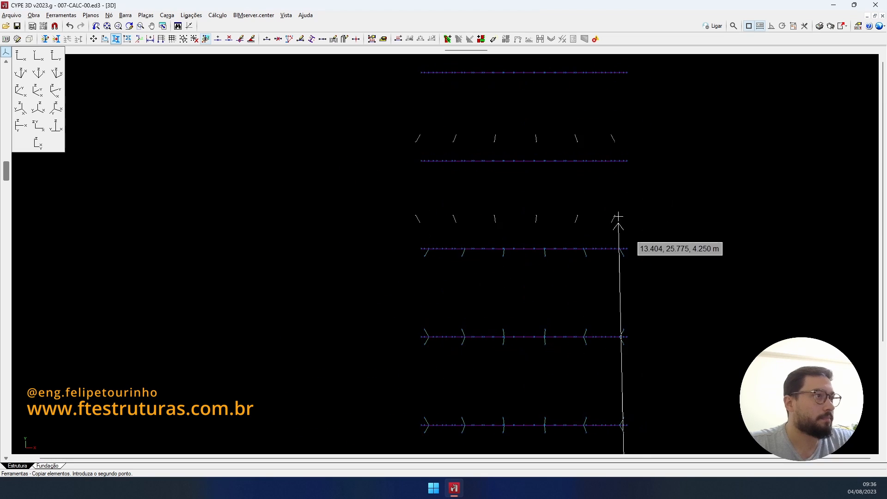
scroll(620, 208, "up", 5)
scroll(640, 185, "down", 5)
middle_click_drag(640, 185, 629, 329)
scroll(623, 210, "up", 5)
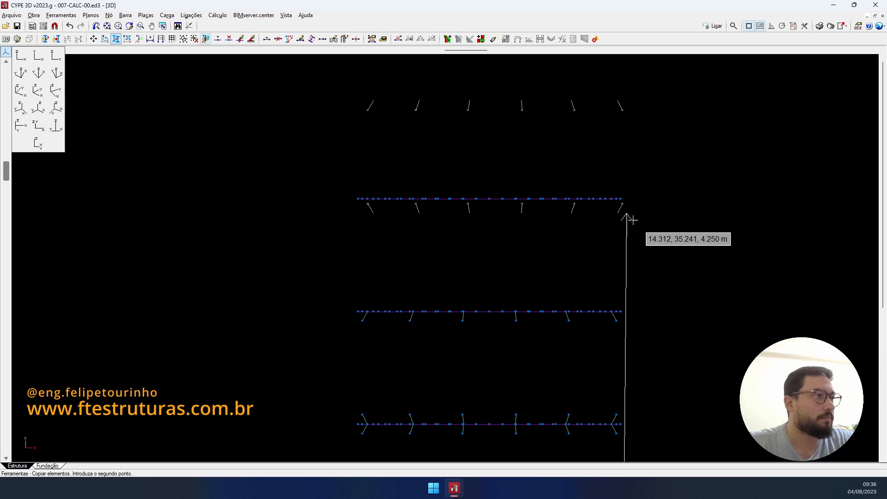
left_click(613, 329)
- Orbit around the arches to review the copied braces and reopen the layer manager
scroll(612, 276, "down", 3)
middle_click_drag(612, 275, 465, 234, "shift")
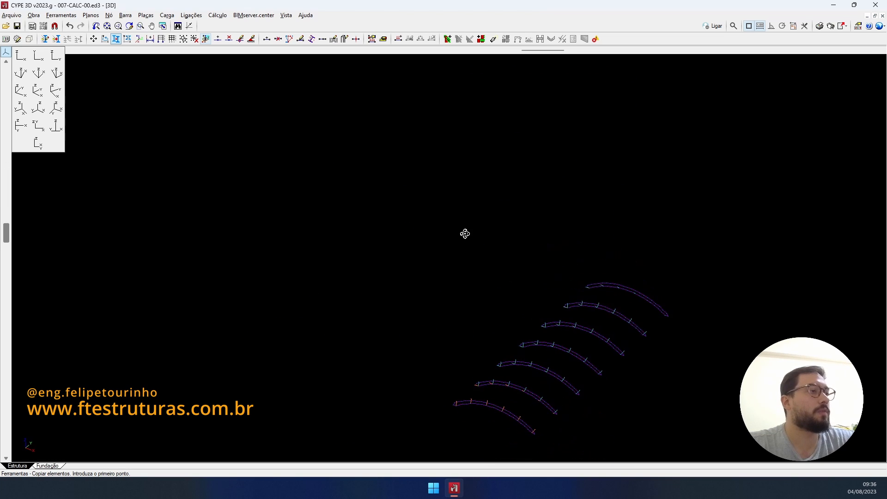
middle_click_drag(546, 306, 530, 245)
scroll(578, 243, "up", 3)
scroll(528, 241, "down", 3)
middle_click_drag(521, 216, 449, 82)
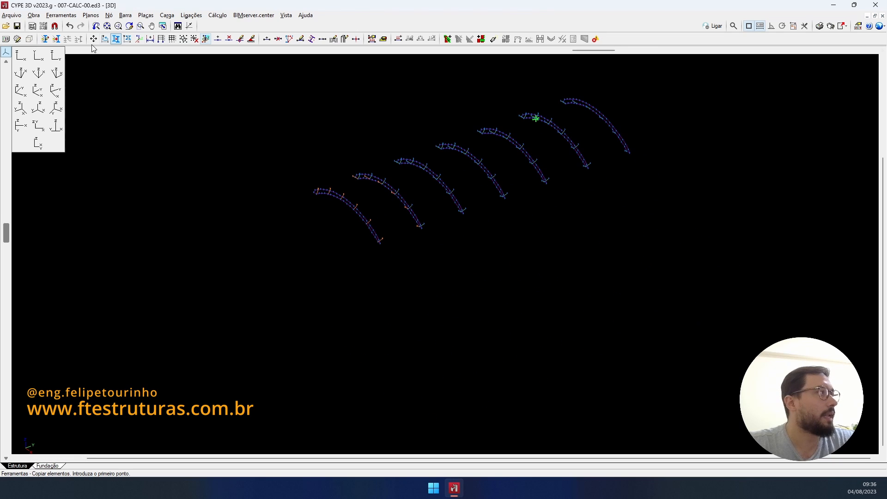
left_click(45, 38)
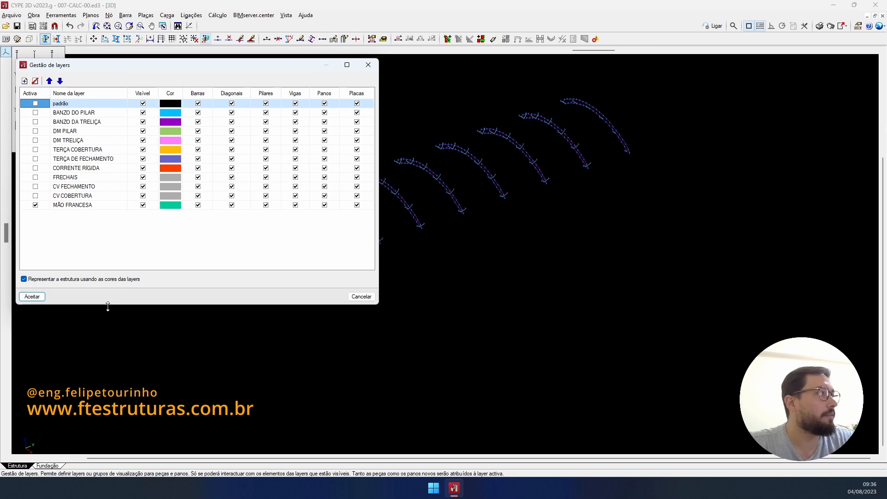
- Show all layers again so the full structure appears, dismissing the leftover copy prompt
left_click(26, 298)
left_click(455, 258)
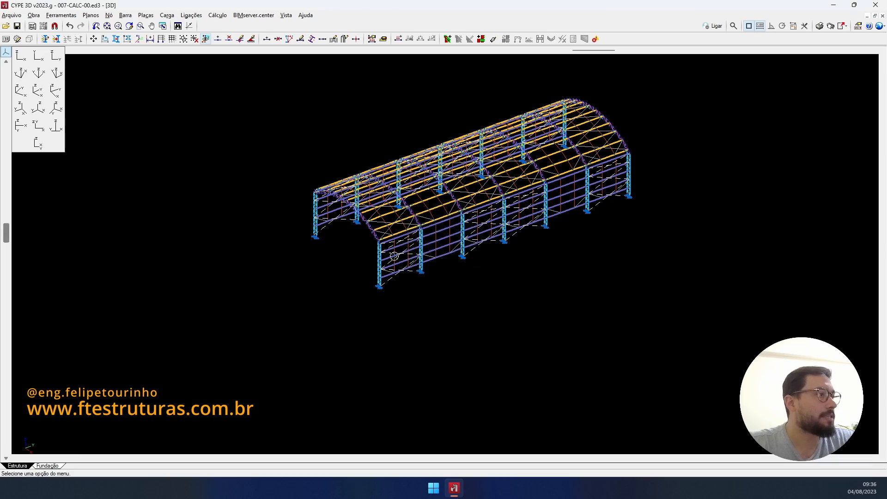
scroll(394, 256, "up", 6)
scroll(395, 256, "up", 2)
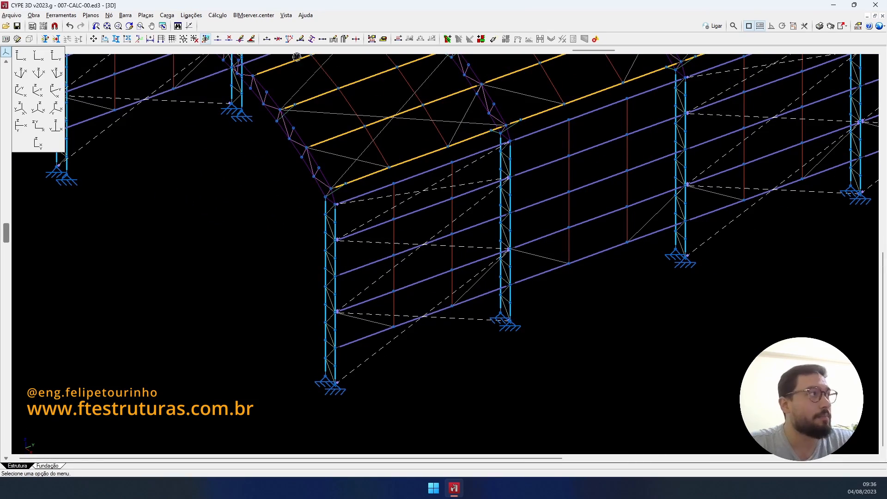
left_click(278, 39)
scroll(368, 365, "up", 5)
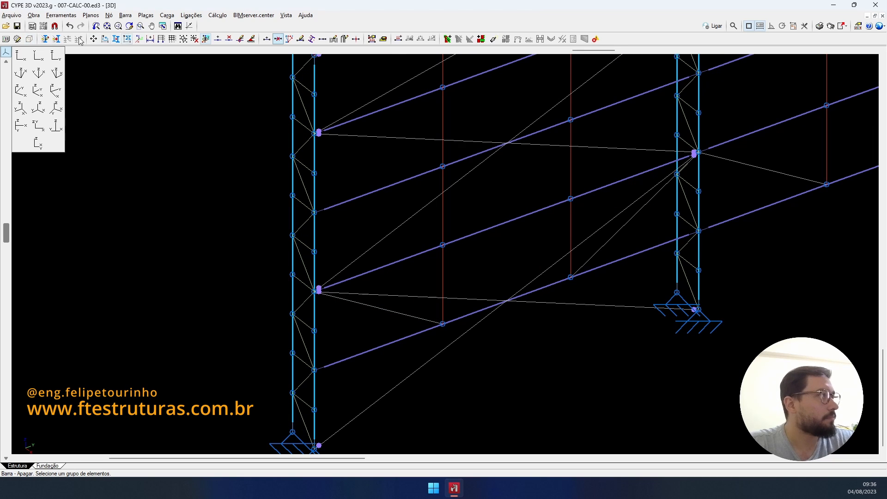
- Enable local axes in Preferências de desenho
left_click(17, 40)
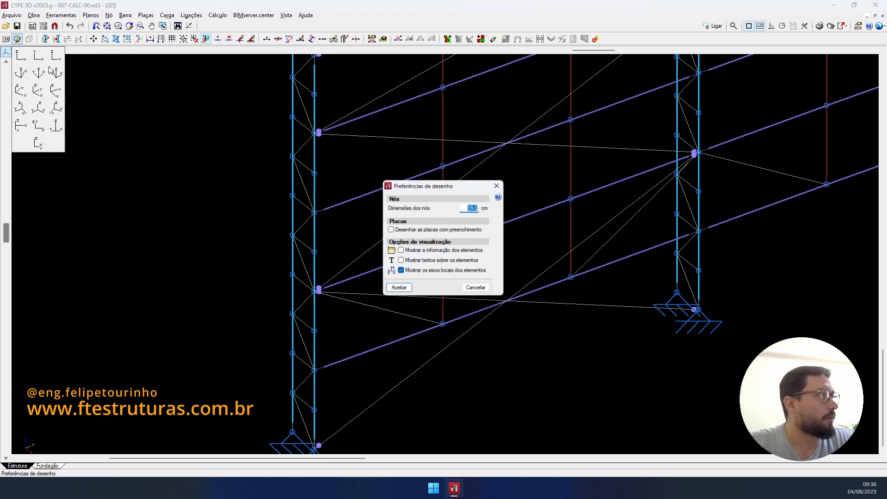
left_click(398, 288)
scroll(303, 289, "up", 2)
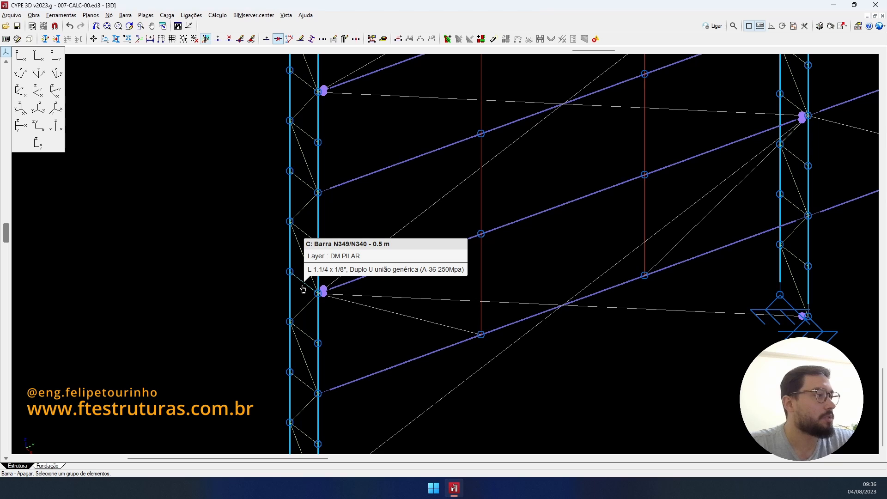
scroll(325, 242, "down", 2)
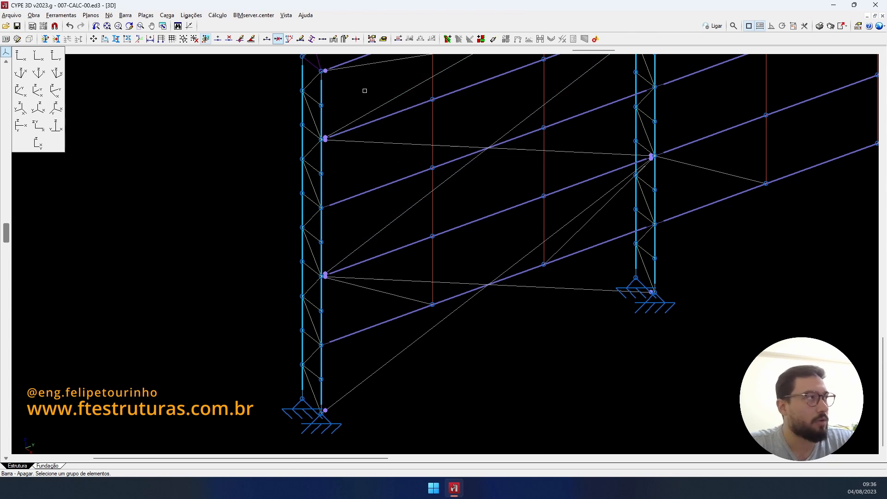
- Place a new node on the side-wall purlin 0.5 m from the column
left_click(218, 39)
scroll(385, 244, "up", 4)
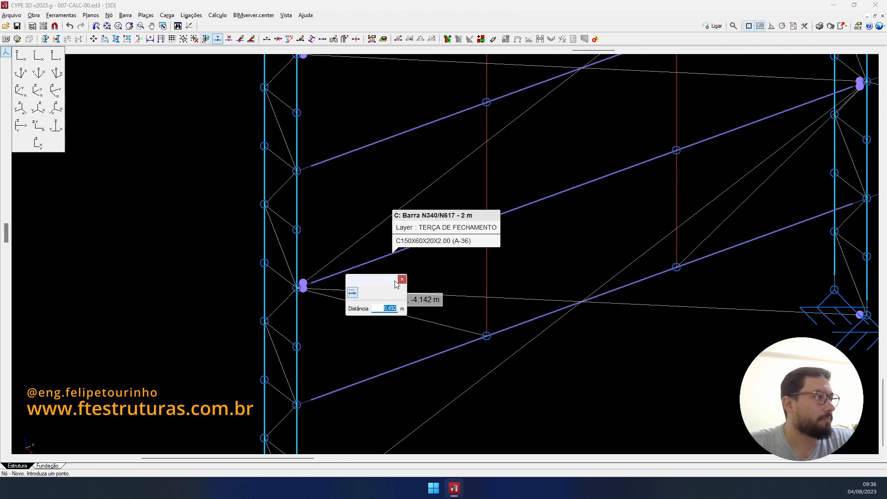
scroll(357, 276, "up", 1)
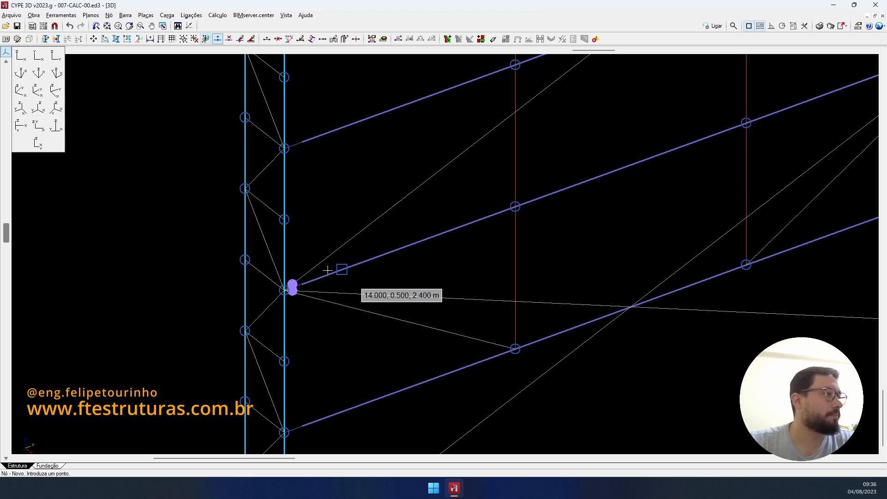
scroll(328, 271, "down", 2)
scroll(717, 157, "up", 3)
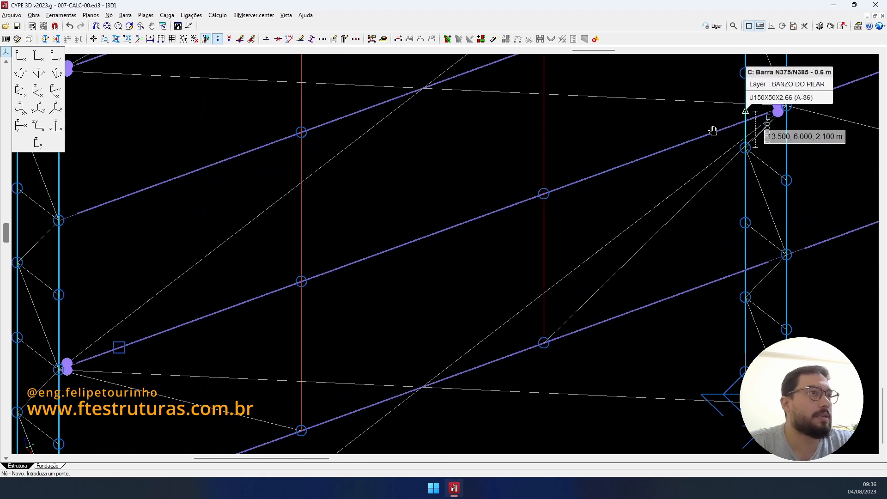
middle_click_drag(745, 102, 555, 186)
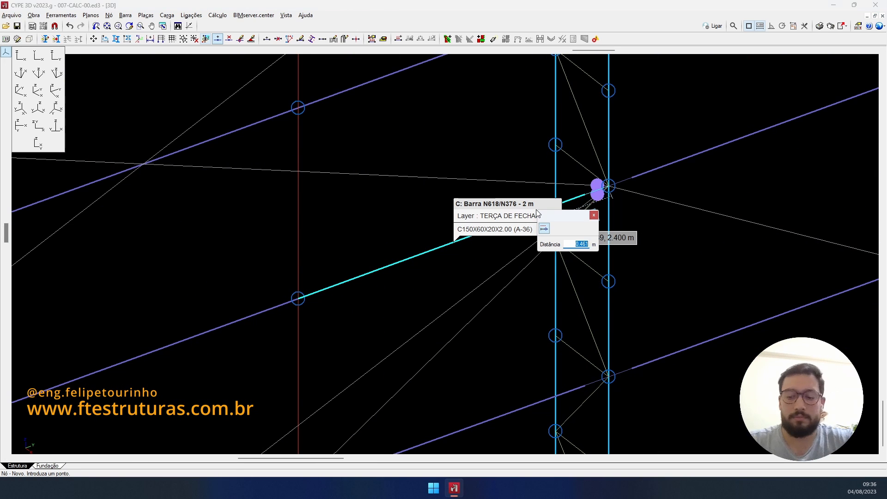
type("0.5")
key("Return")
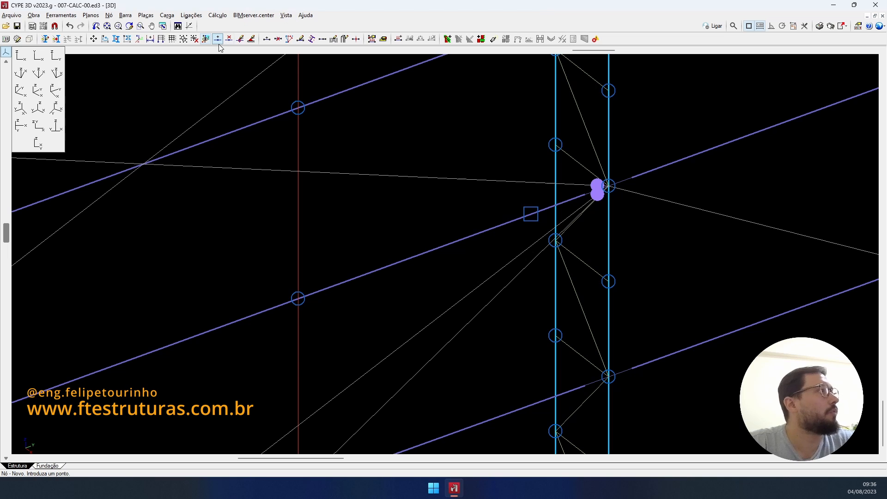
left_click(531, 214)
- Set the internal connection option for the new purlin nodes
scroll(712, 91, "down", 4)
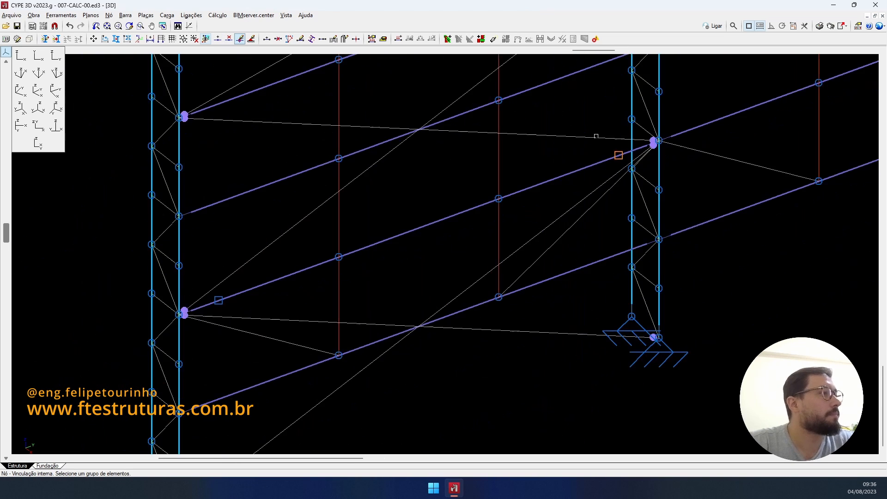
scroll(215, 279, "up", 2)
left_click(216, 309)
right_click(217, 309)
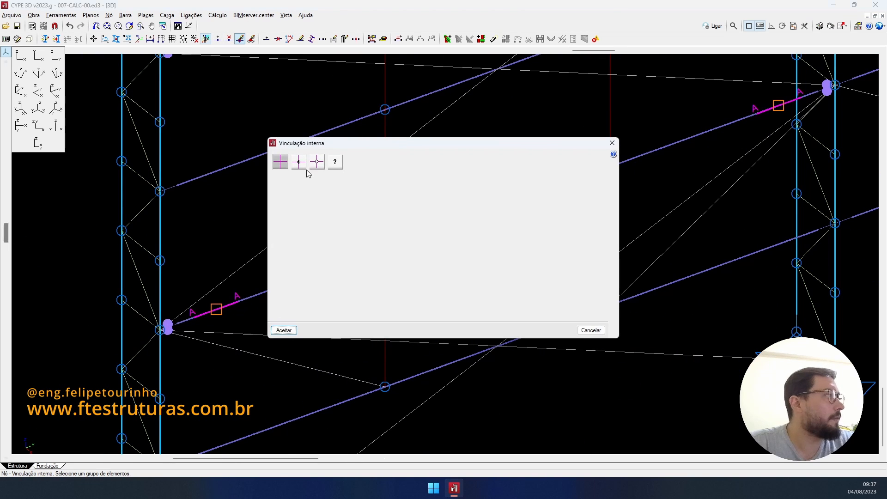
left_click(284, 330)
scroll(303, 242, "down", 1)
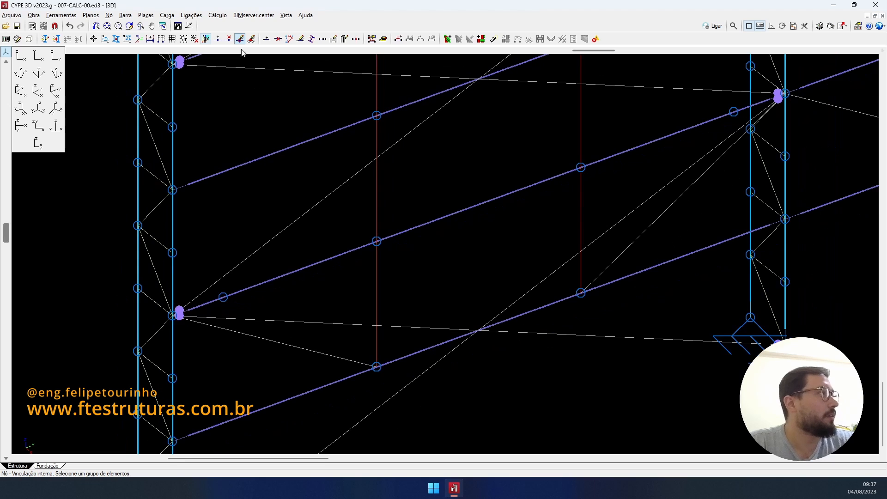
- Draw knee-brace bars from the column node down to the new purlin nodes
left_click(268, 38)
scroll(180, 324, "up", 3)
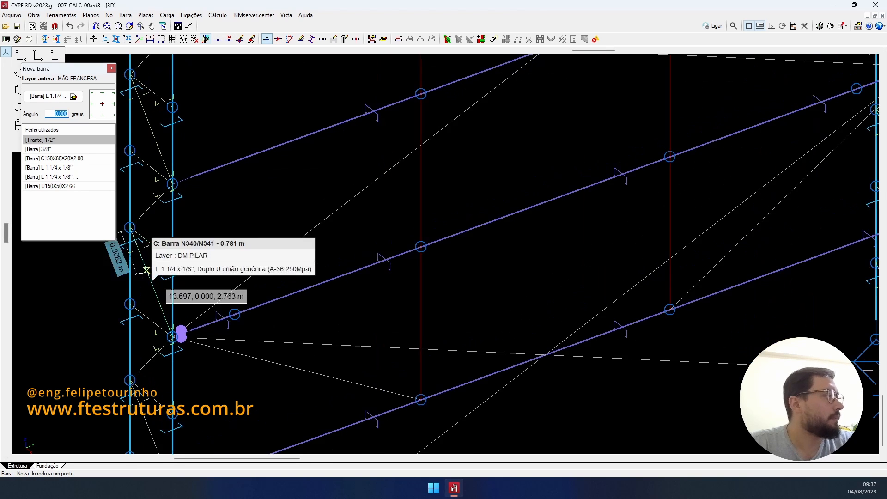
left_click(250, 320)
right_click(250, 320)
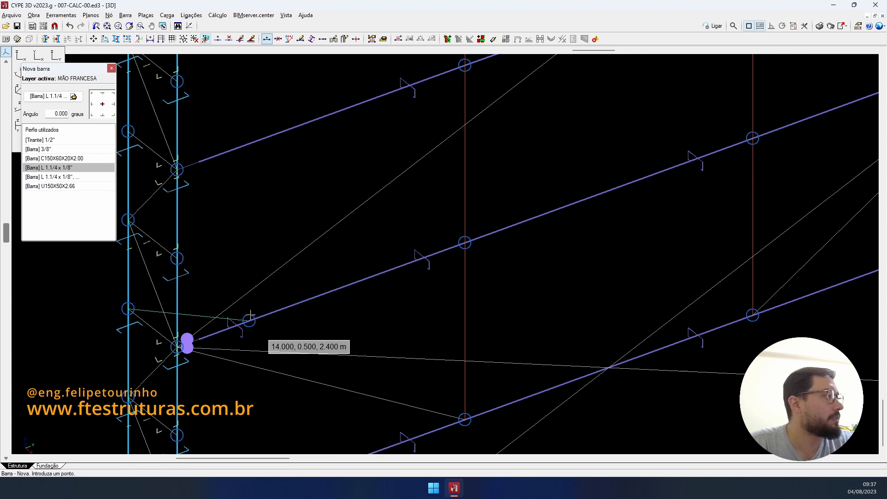
scroll(550, 191, "down", 2)
middle_click_drag(266, 333, 58, 424)
scroll(617, 206, "up", 4)
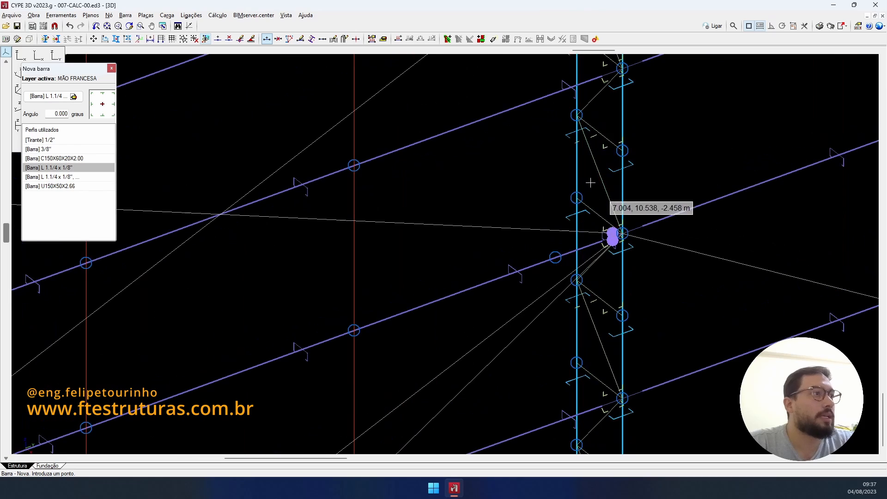
left_click(611, 235)
left_click(556, 256)
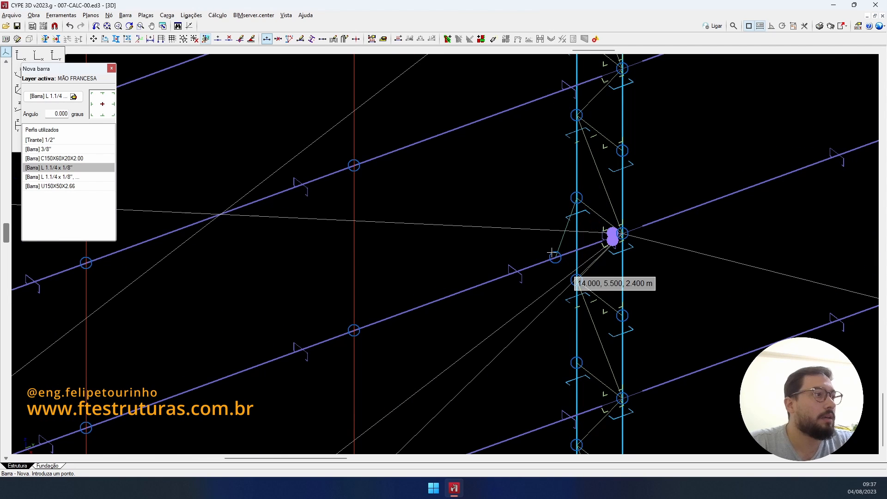
scroll(608, 233, "down", 3)
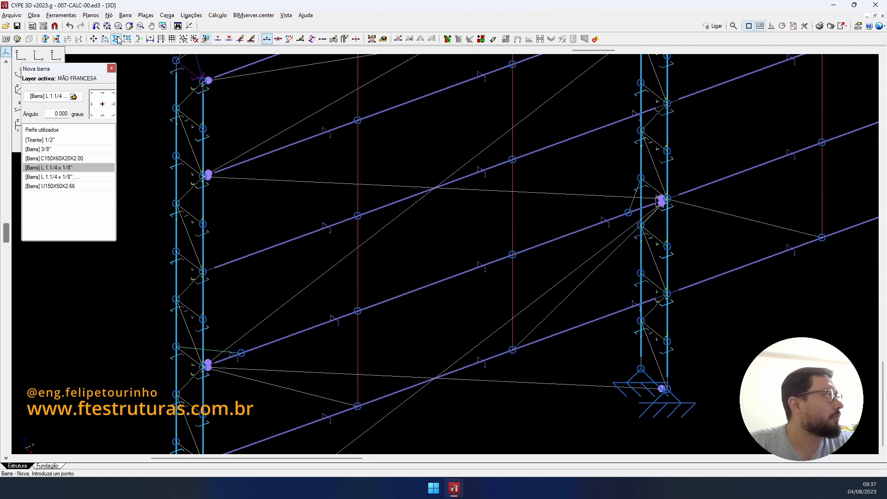
- Select the knee braces to copy, with the base point at column node 14.000, 0.000, 2.400 m
left_click(116, 40)
left_click(428, 262)
scroll(303, 303, "up", 2)
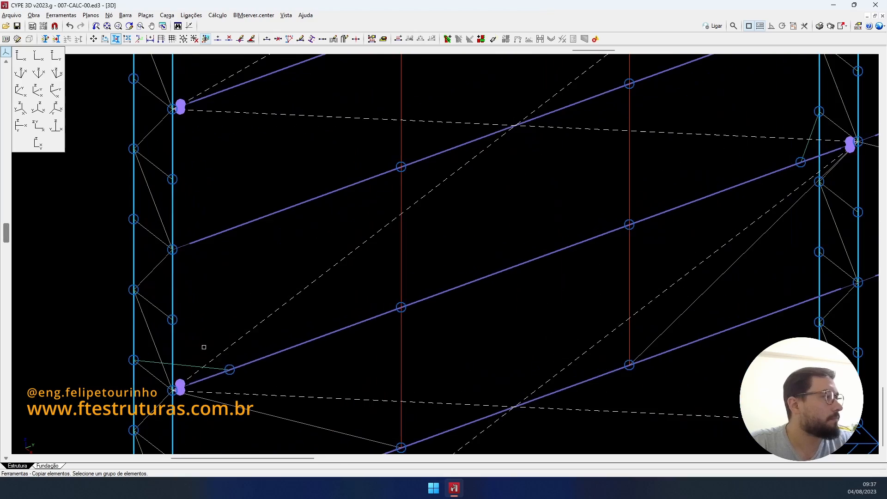
scroll(490, 268, "down", 3)
scroll(532, 259, "up", 4)
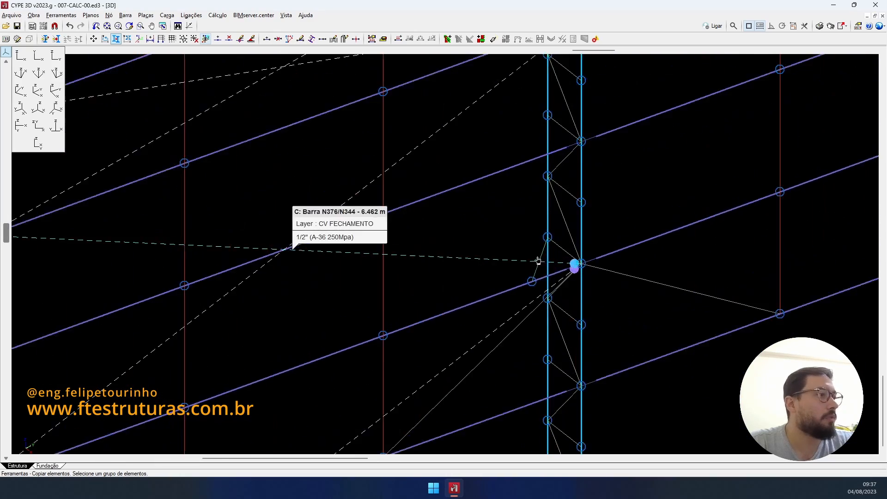
scroll(542, 250, "down", 2)
scroll(542, 250, "down", 3)
scroll(425, 282, "up", 4)
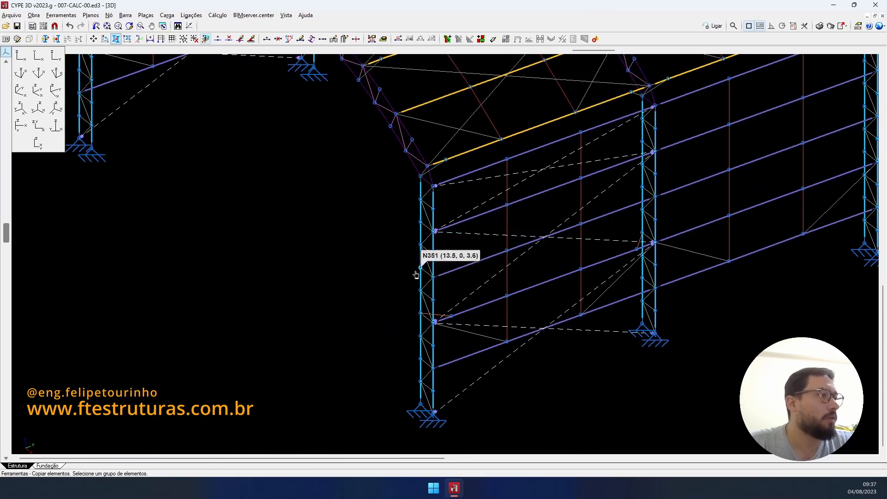
right_click(462, 307)
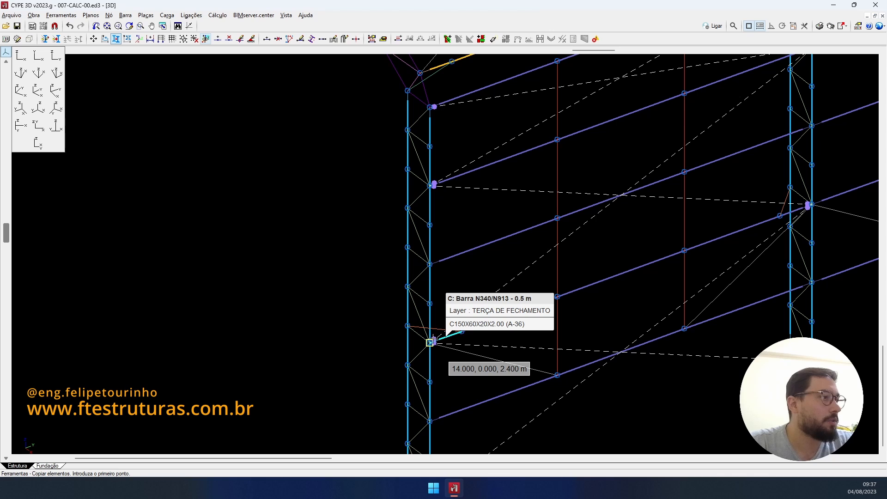
left_click(429, 342)
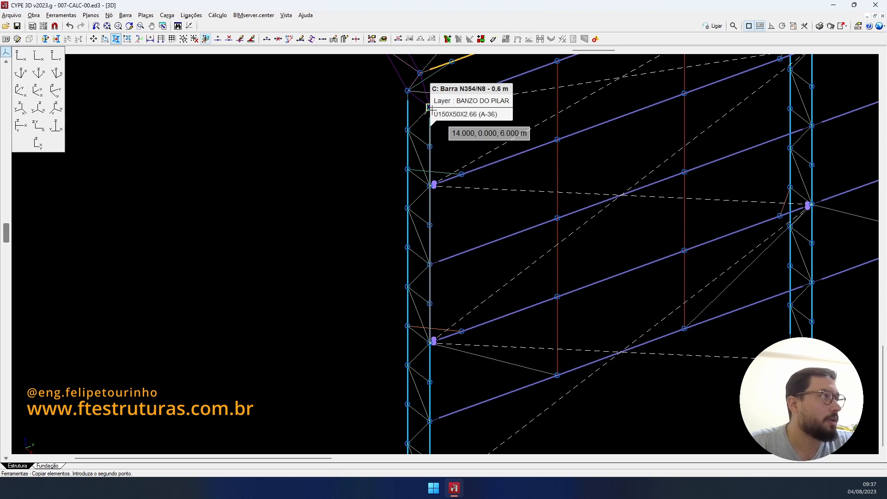
- Place the copied knee braces at the next frame's destination node and end the copy
scroll(476, 151, "down", 2)
middle_click_drag(476, 151, 360, 290)
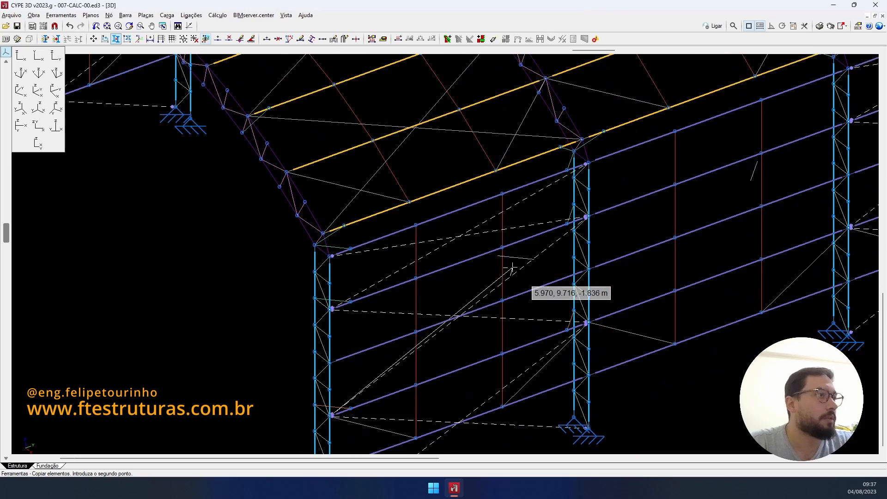
left_click(512, 268)
scroll(508, 256, "down", 1)
scroll(508, 255, "down", 1)
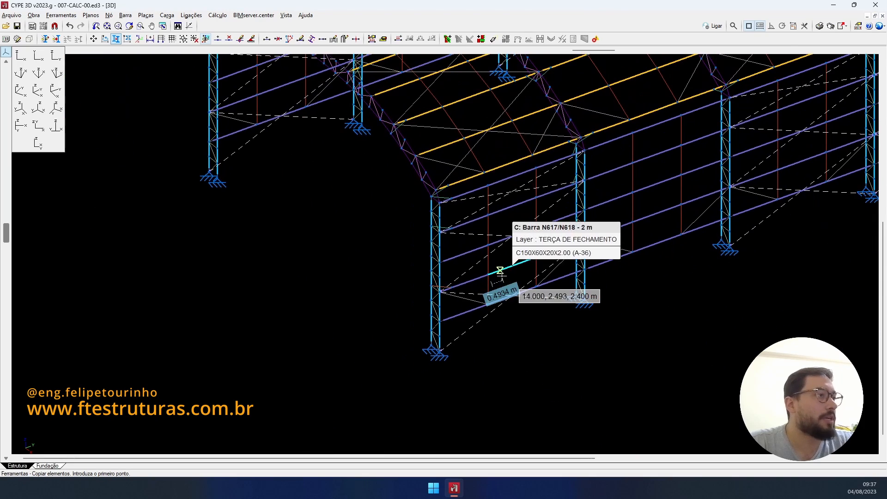
scroll(359, 159, "down", 2)
middle_click_drag(359, 159, 363, 184)
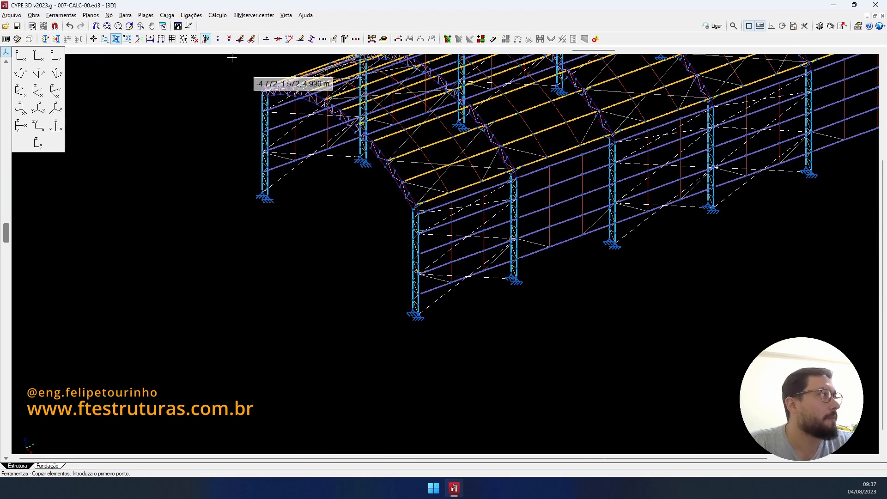
scroll(478, 267, "up", 1)
right_click(467, 271)
- Zoom and pan along both columns to inspect the new knee braces
scroll(413, 270, "up", 5)
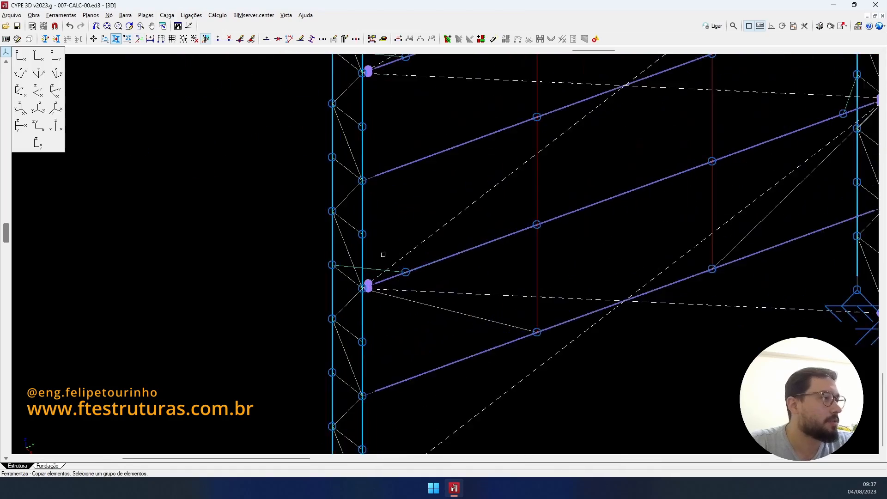
scroll(529, 277, "down", 2)
scroll(553, 256, "up", 3)
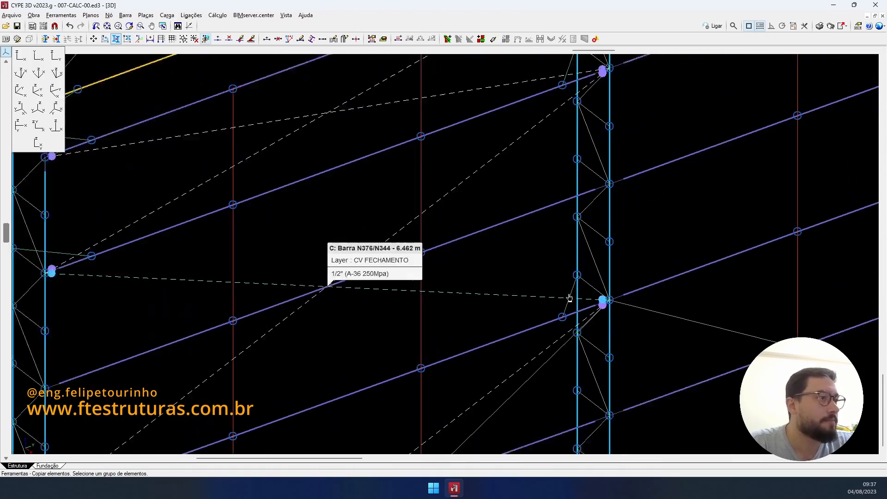
scroll(571, 296, "up", 1)
scroll(576, 242, "down", 4)
middle_click_drag(576, 243, 550, 341)
scroll(544, 215, "up", 3)
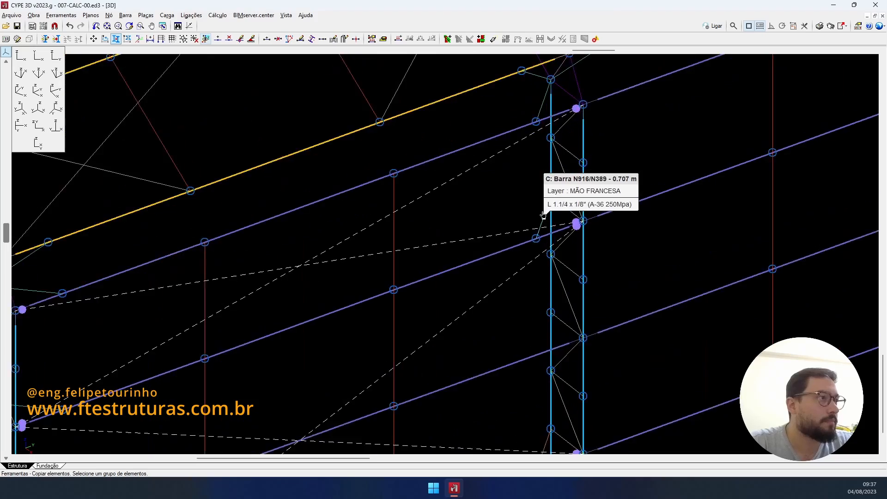
scroll(544, 215, "up", 1)
middle_click_drag(301, 269, 515, 237)
scroll(514, 235, "down", 3)
scroll(319, 318, "up", 3)
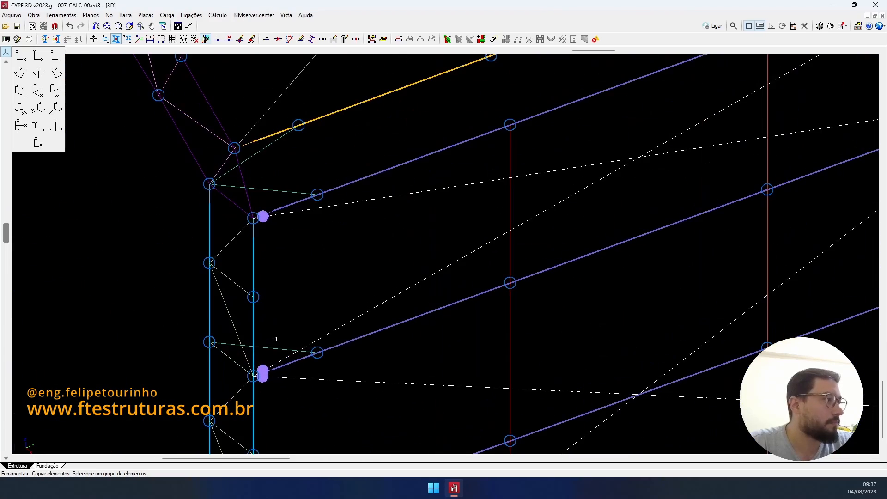
scroll(528, 248, "down", 3)
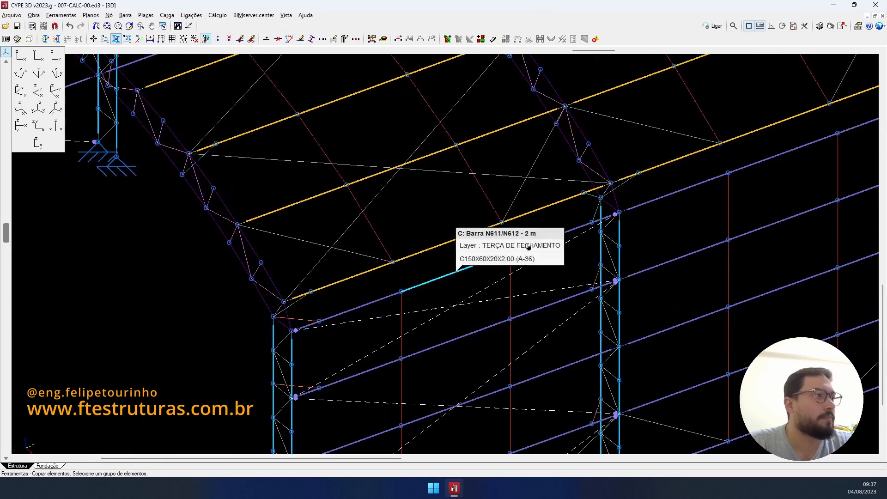
scroll(601, 194, "up", 2)
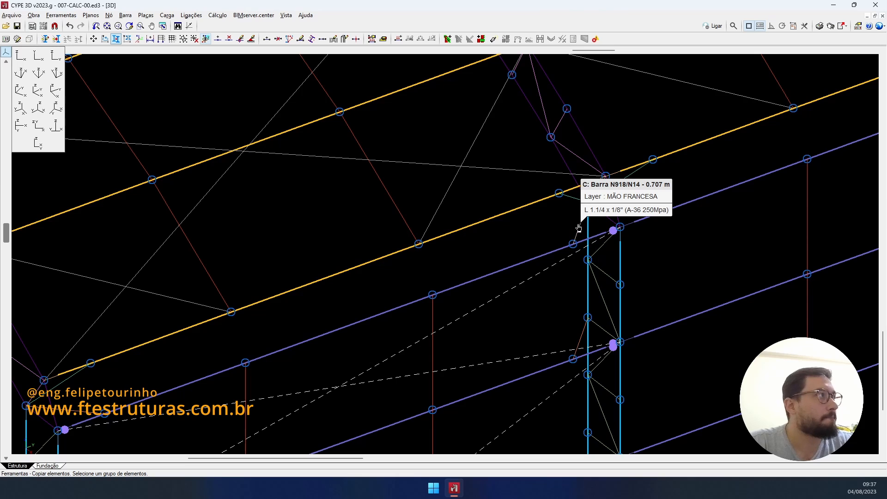
scroll(579, 228, "down", 3)
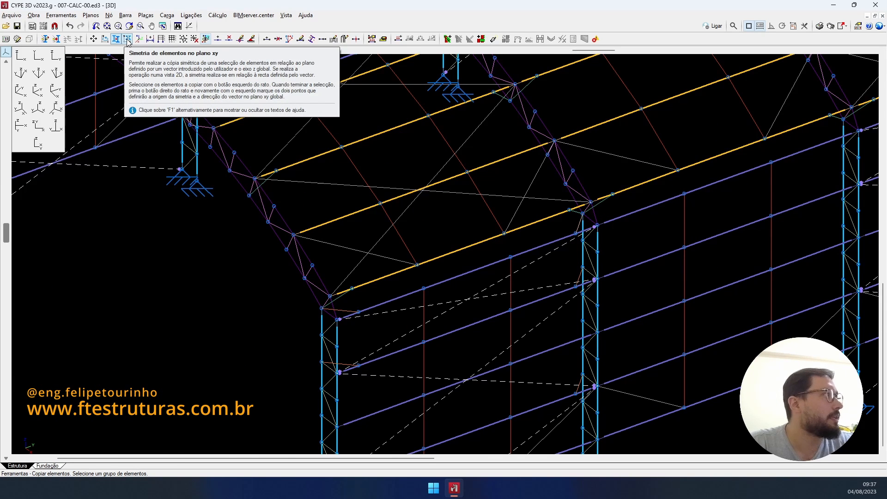
- Start the xy-plane symmetry tool and select the left column's two knee braces to mirror
left_click(128, 40)
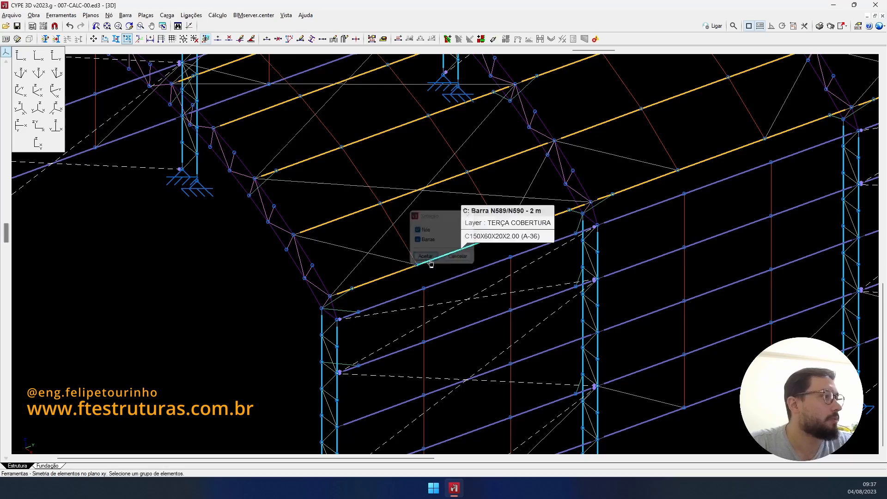
scroll(430, 264, "up", 5)
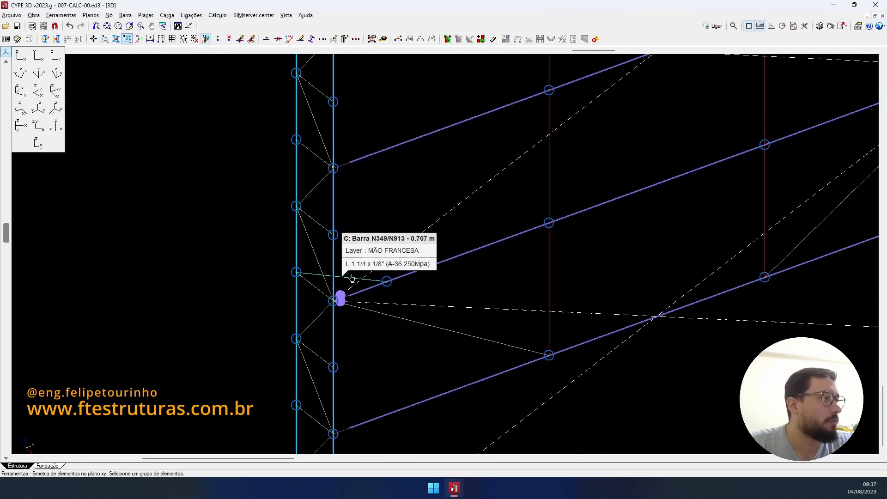
scroll(287, 386, "down", 4)
scroll(624, 214, "up", 4)
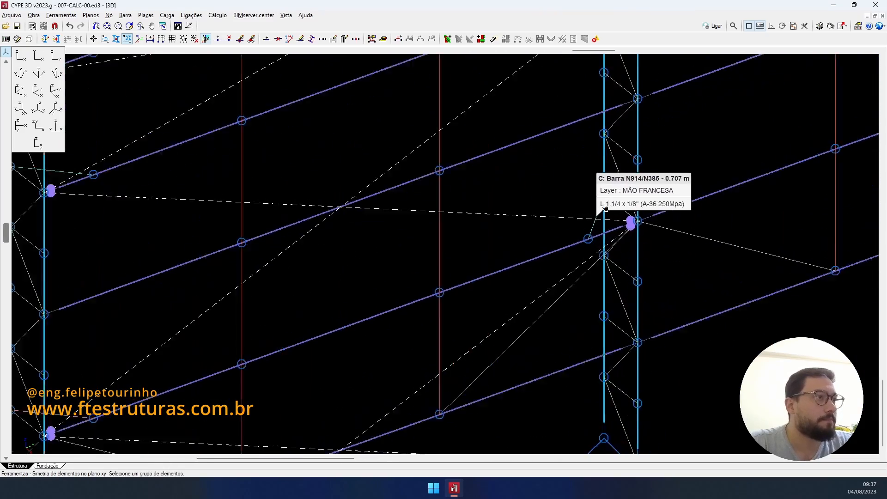
scroll(603, 210, "up", 2)
scroll(586, 206, "down", 3)
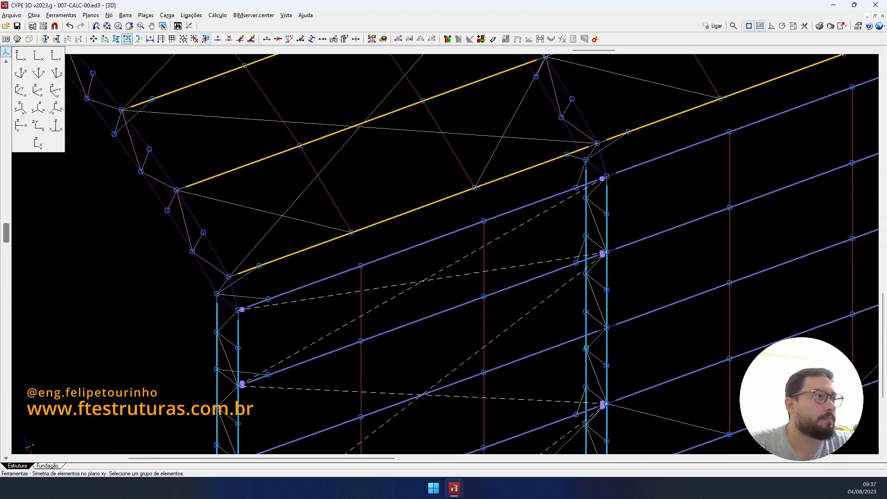
scroll(579, 208, "up", 3)
scroll(583, 194, "up", 2)
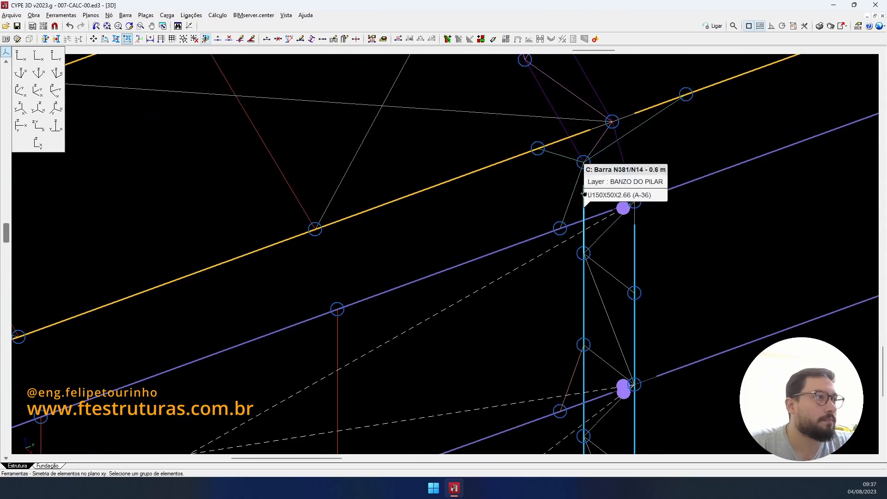
scroll(377, 331, "down", 3)
scroll(371, 281, "up", 2)
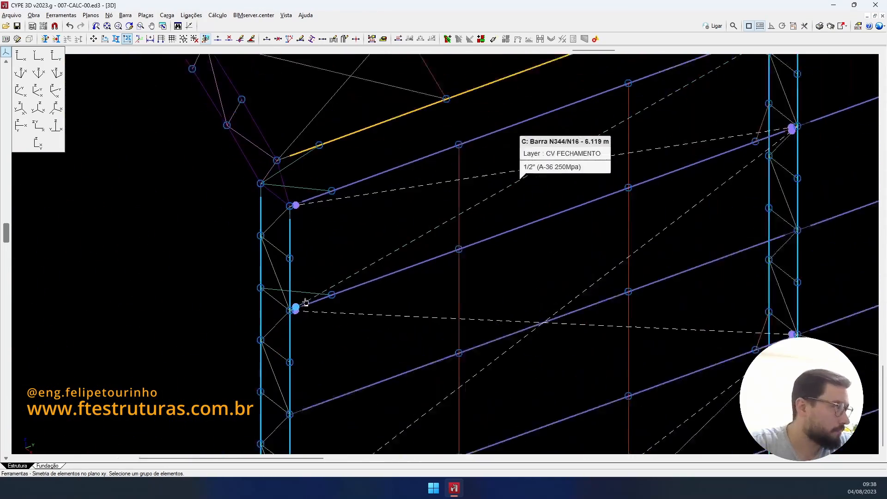
left_click(307, 291)
left_click(304, 178)
scroll(505, 148, "down", 2)
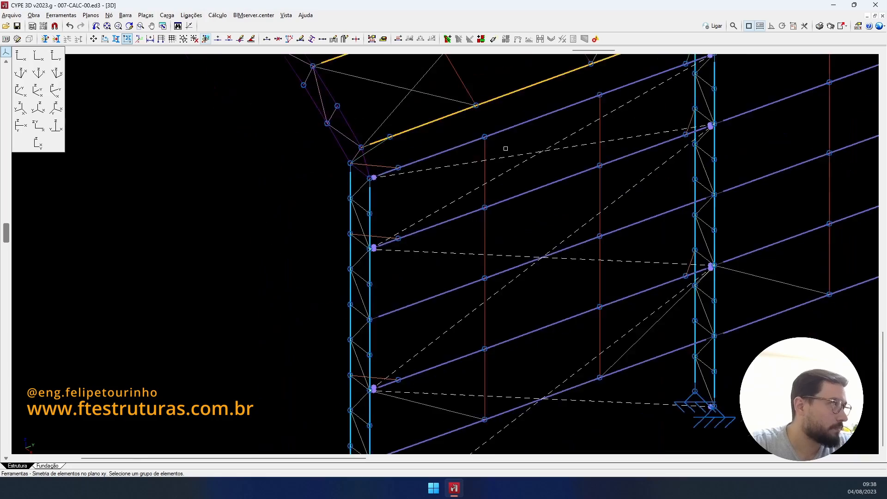
middle_click_drag(506, 148, 333, 301)
scroll(489, 226, "up", 3)
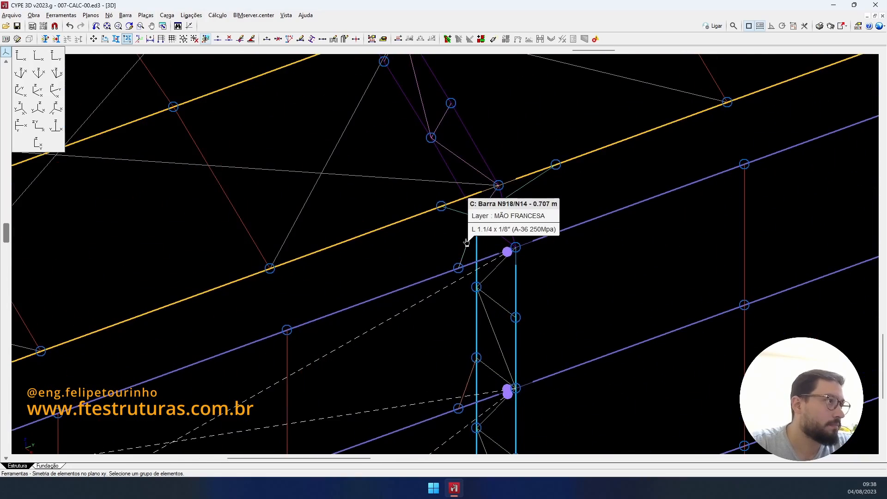
scroll(467, 241, "down", 5)
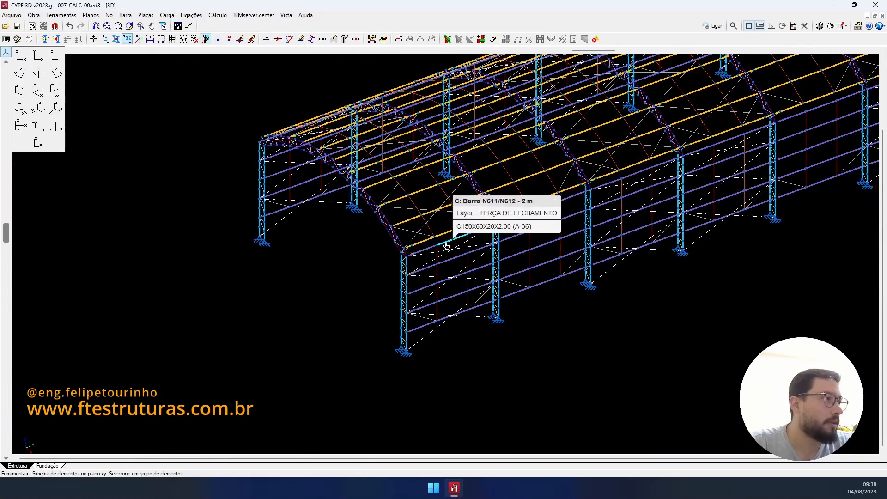
middle_click_drag(492, 257, 528, 261, "shift")
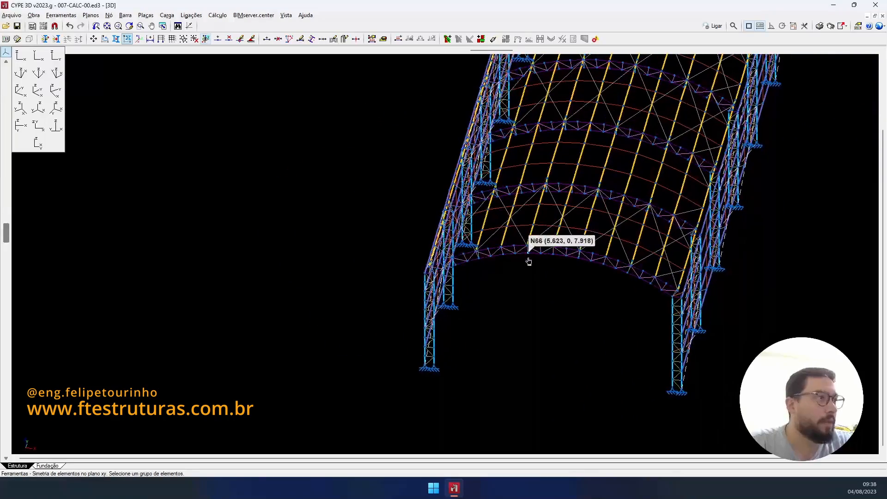
right_click(584, 290)
- Mirror the braces across a plane through midspan, then view the warehouse from the side
scroll(570, 269, "up", 4)
left_click(546, 248)
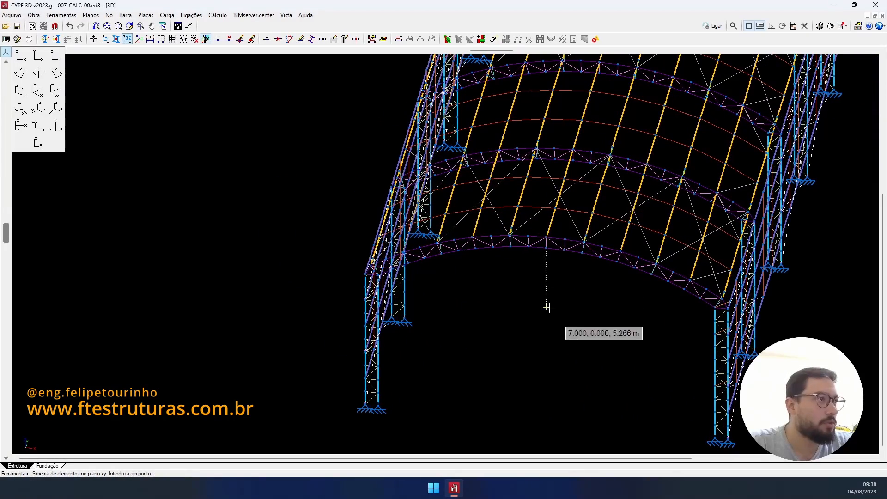
middle_click_drag(511, 332, 384, 331, "shift")
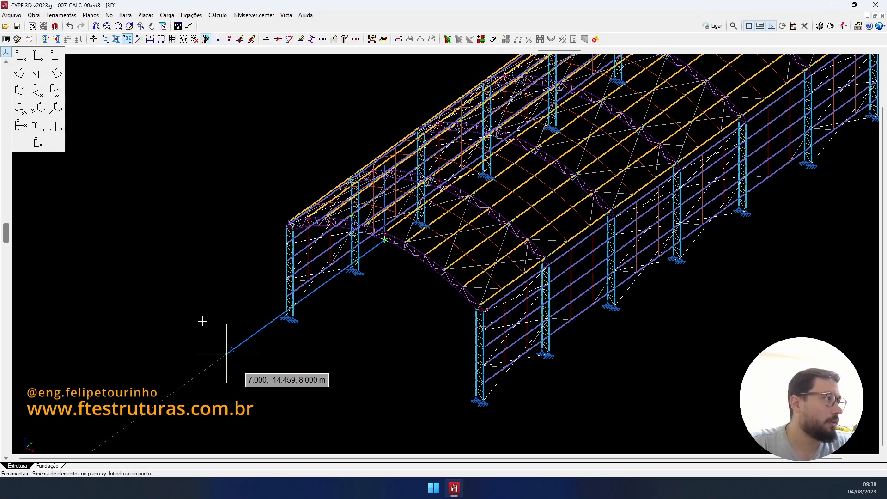
left_click(202, 321)
scroll(305, 240, "up", 10)
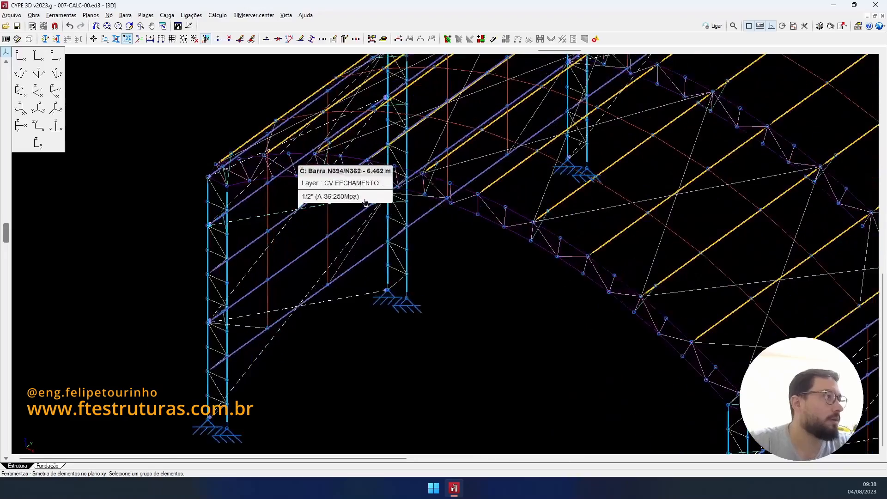
scroll(382, 216, "down", 10)
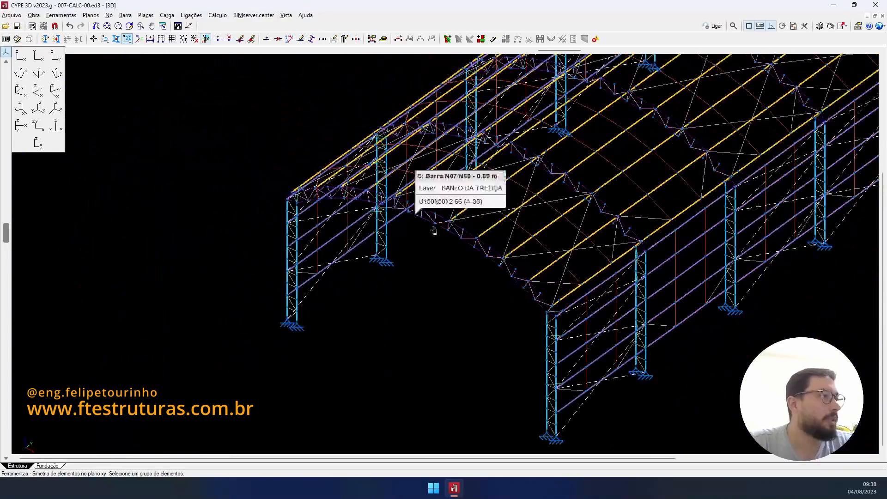
scroll(366, 224, "down", 8)
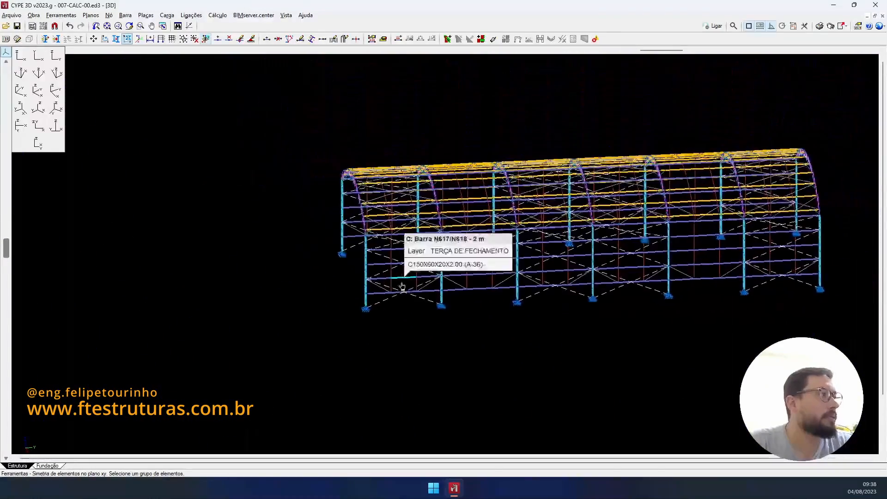
mouse_move(386, 224)
middle_mouse_down("shift")
mouse_move(370, 210)
mouse_move(372, 221)
middle_mouse_up("shift")
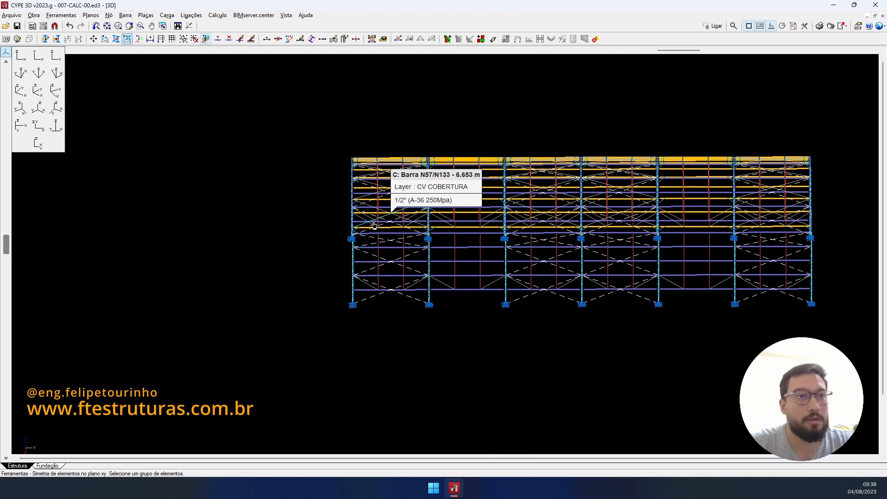
- Leave only BANZO DO PILAR and MÃO FRANCESA layers visible and switch to Z-Y elevation
left_click(48, 40)
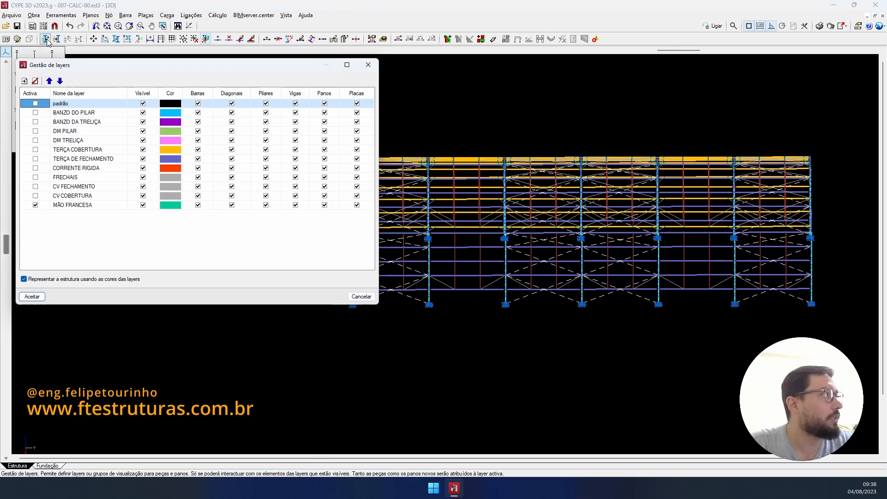
left_click(136, 93)
left_click(148, 116)
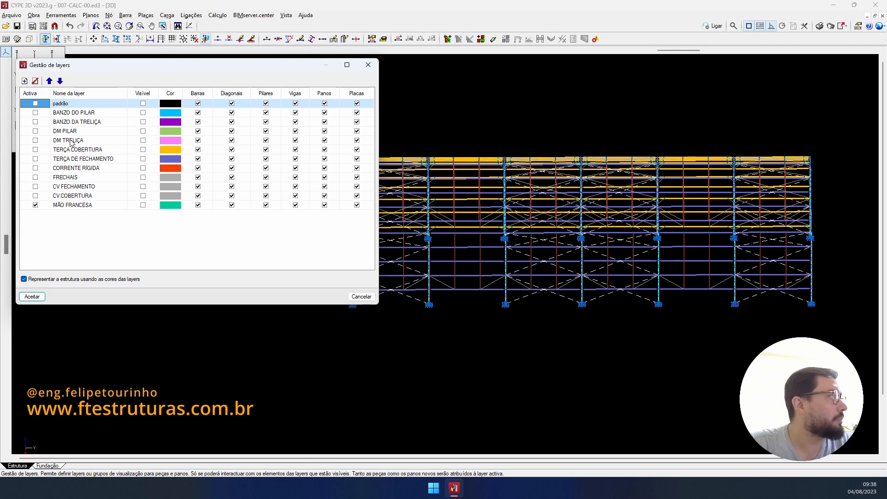
left_click(143, 112)
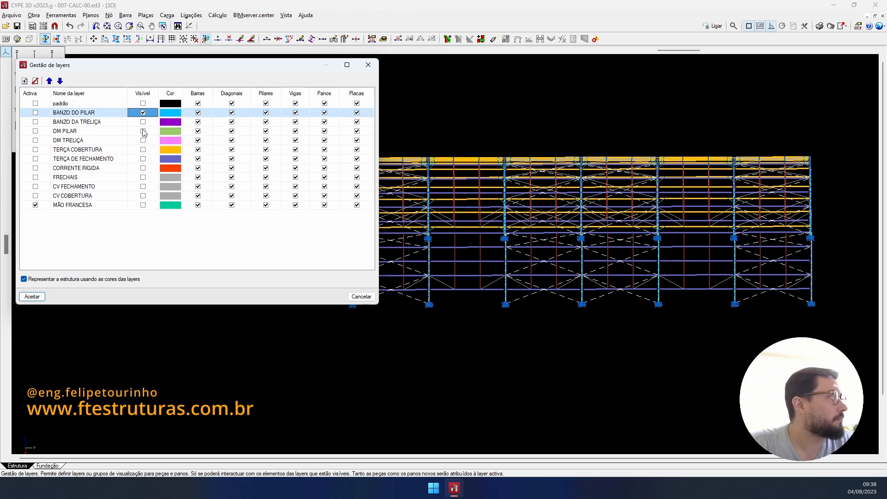
left_click(143, 205)
left_click(32, 297)
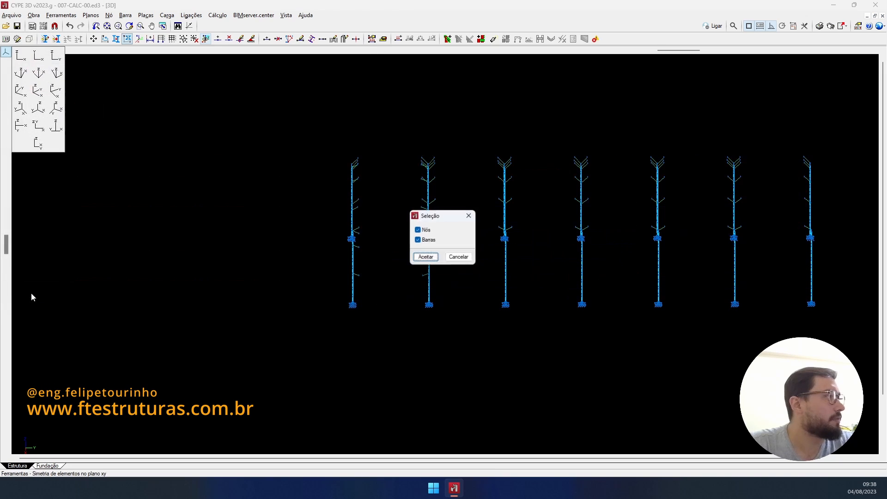
left_click(426, 257)
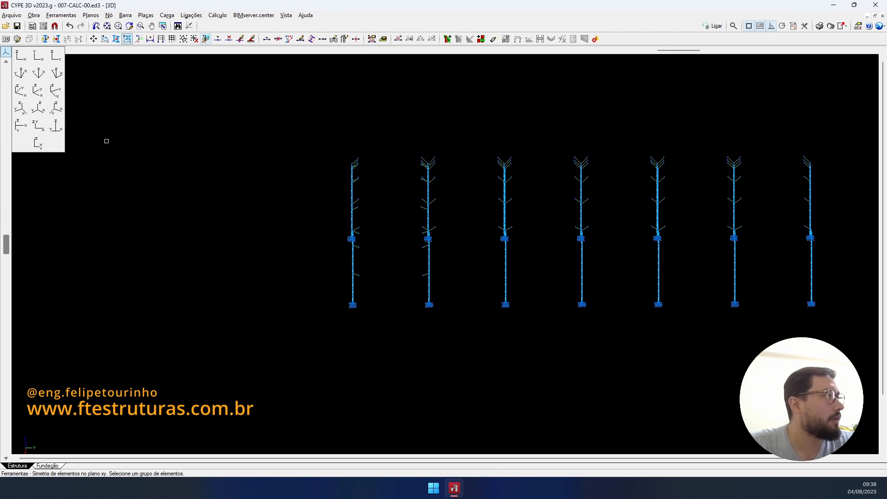
left_click(58, 58)
scroll(373, 218, "up", 3)
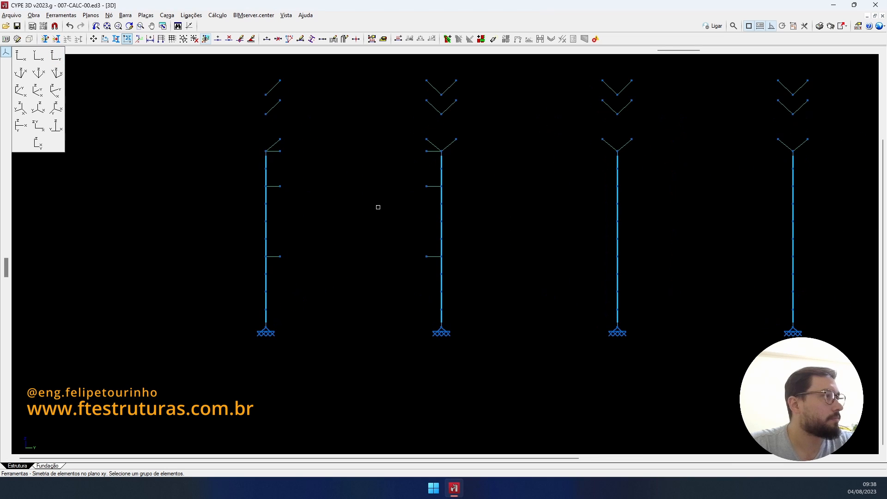
- Start Copiar elementos with nodes and bars and window-select the column's knee braces
left_click(116, 39)
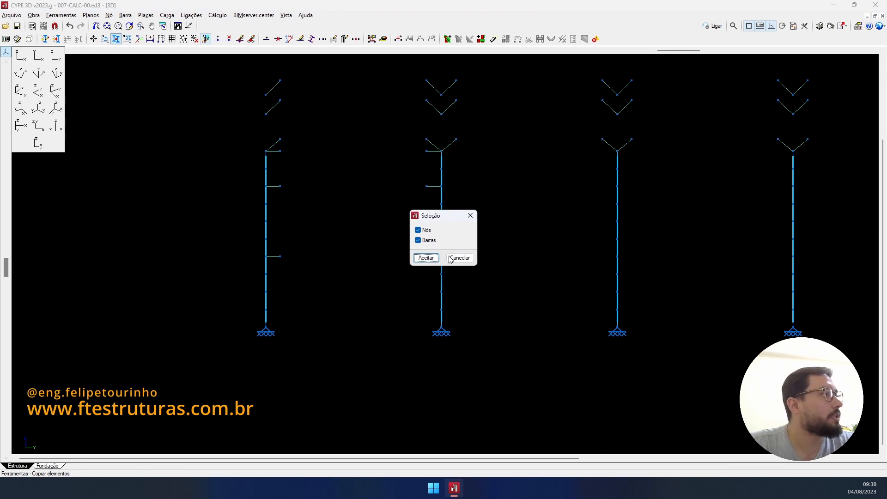
left_click(425, 258)
scroll(433, 148, "up", 5)
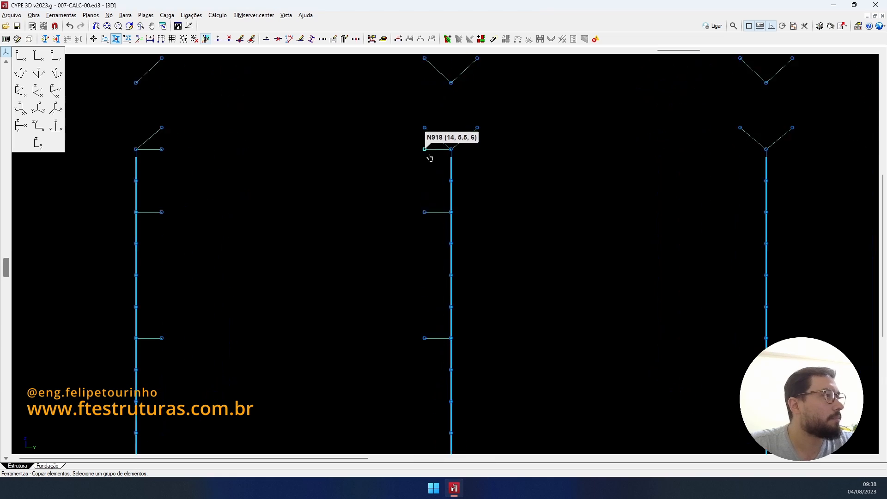
scroll(435, 141, "down", 3)
left_click(435, 137)
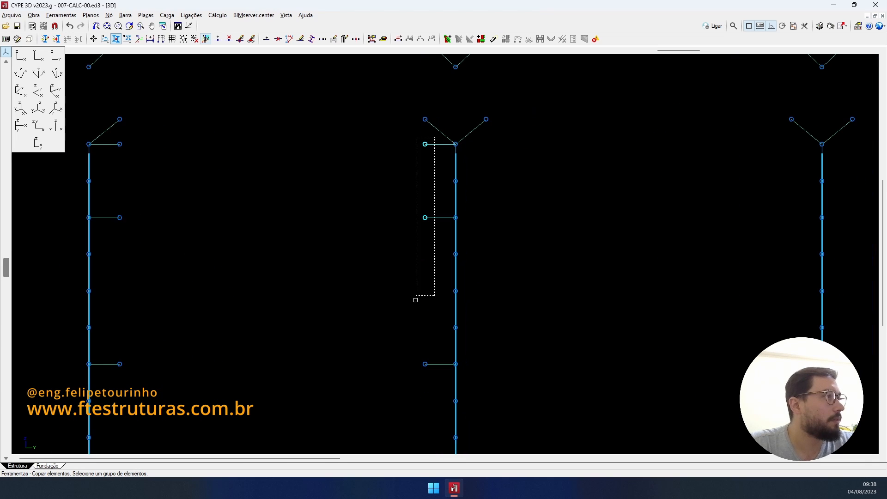
left_click(113, 392)
scroll(259, 238, "down", 5)
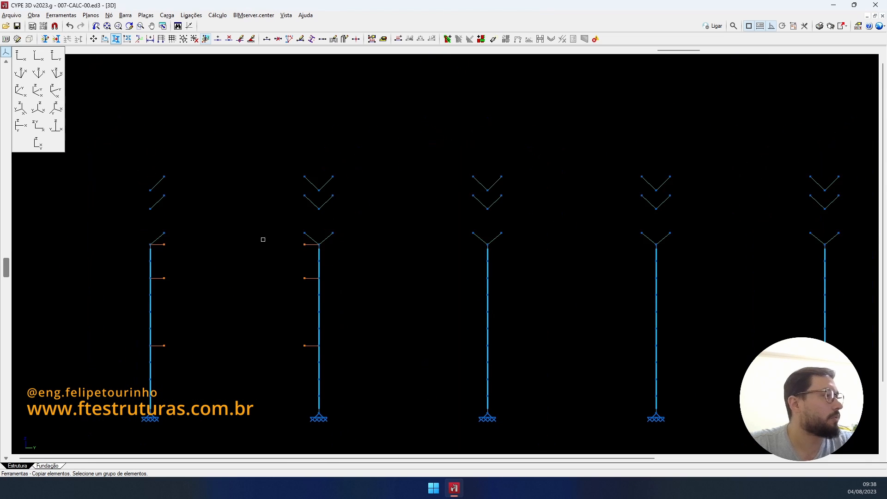
middle_click_drag(295, 230, 404, 299, "shift")
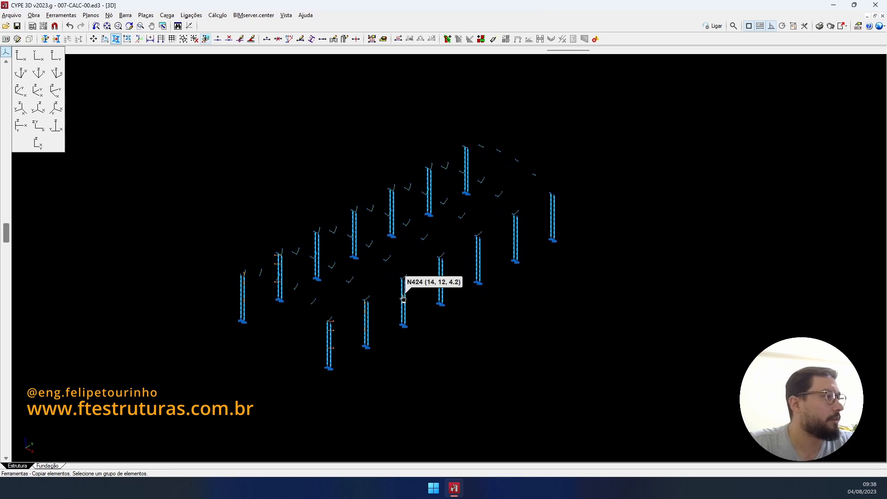
scroll(404, 303, "up", 3)
scroll(390, 350, "up", 3)
middle_click_drag(436, 338, 643, 288)
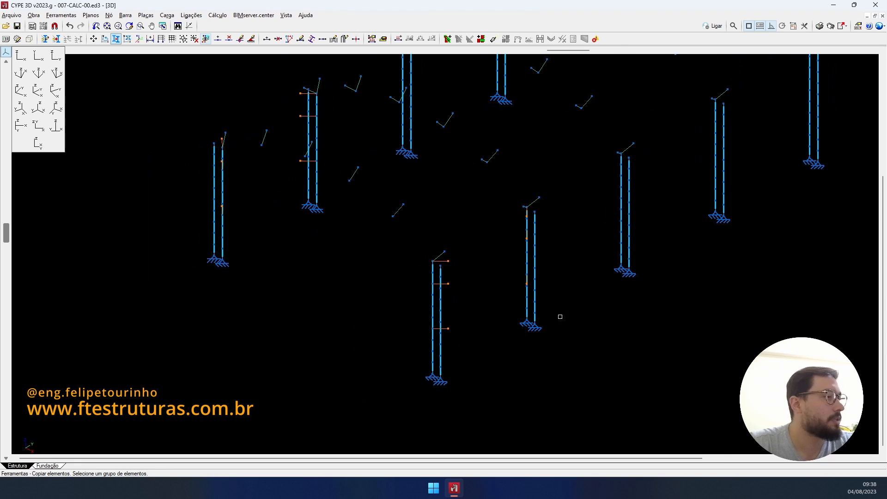
right_click(560, 332)
- Copy the braces from the column base to nodes (14,18,0), (14,24,0) and (14,30,0)
left_click(440, 382)
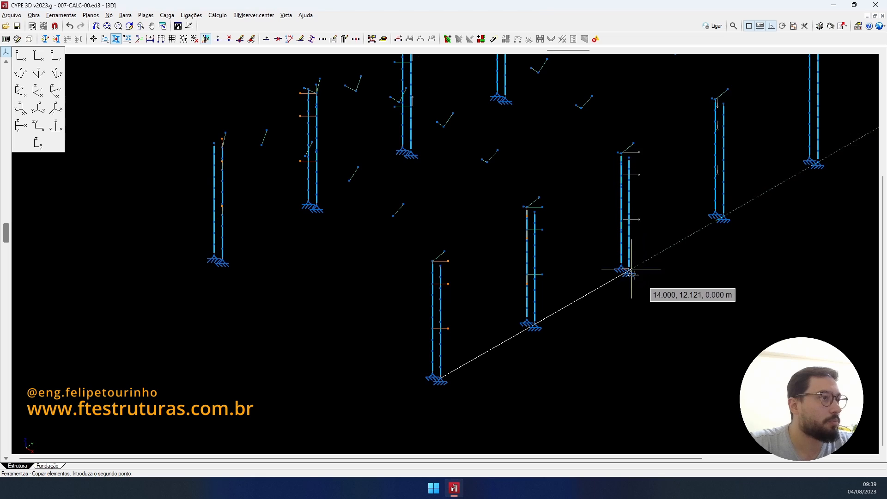
scroll(631, 275, "down", 2)
middle_click_drag(611, 299, 437, 394)
scroll(536, 334, "up", 5)
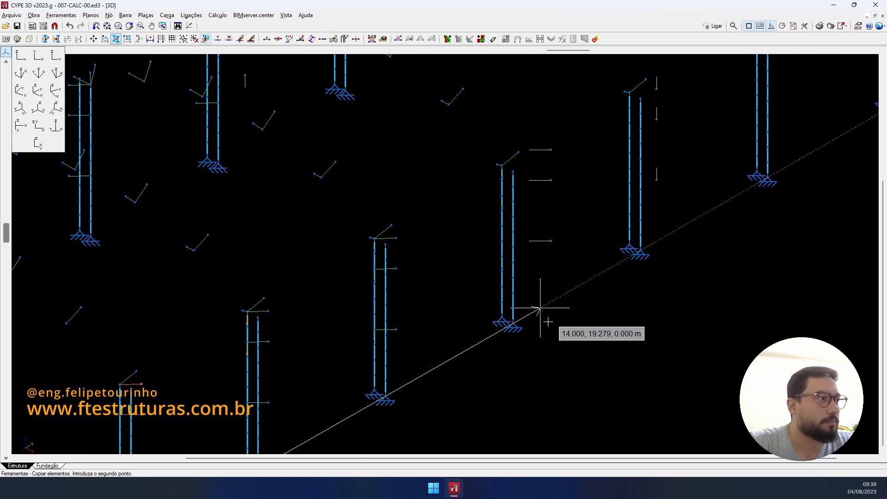
scroll(505, 325, "down", 3)
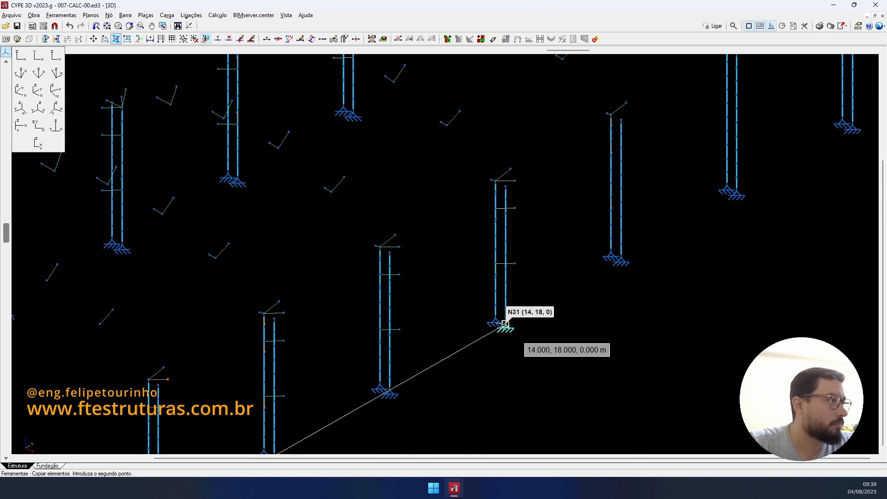
middle_click_drag(505, 324, 661, 222)
scroll(389, 272, "down", 1)
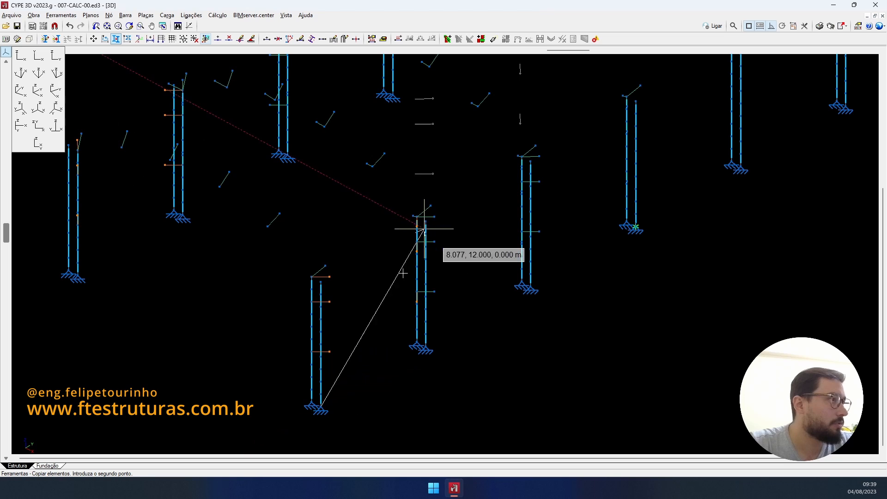
middle_click_drag(402, 273, 327, 271, "shift")
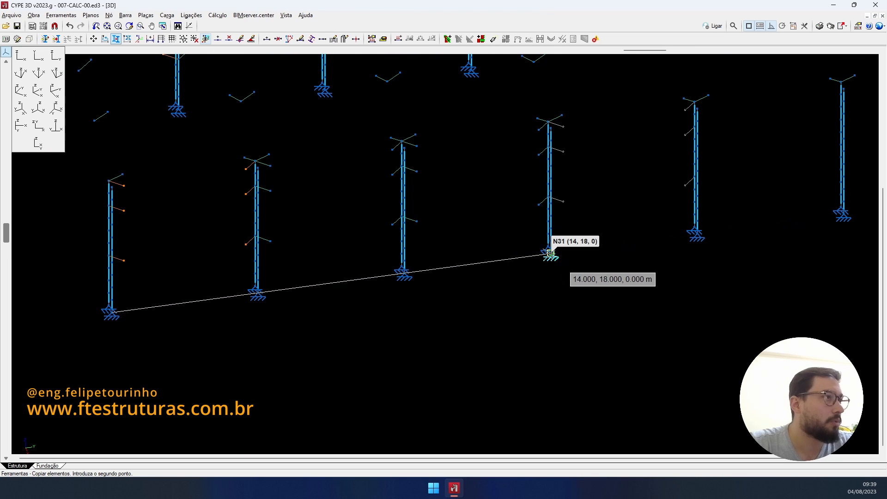
left_click(551, 255)
scroll(641, 246, "down", 1)
middle_click_drag(640, 246, 514, 303)
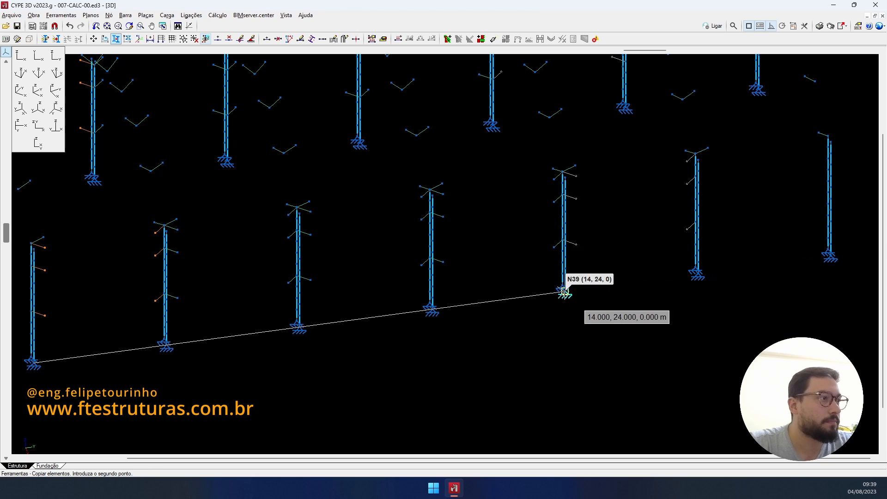
left_click(565, 293)
middle_click_drag(683, 276, 544, 318)
scroll(573, 307, "up", 4)
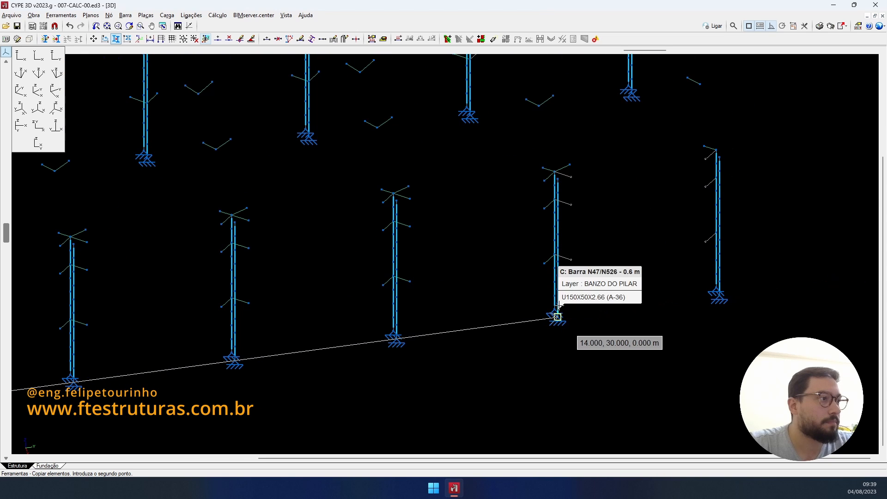
left_click(573, 307)
- Reopen the Gestão de layers window
scroll(599, 275, "down", 5)
middle_click_drag(599, 274, 689, 268)
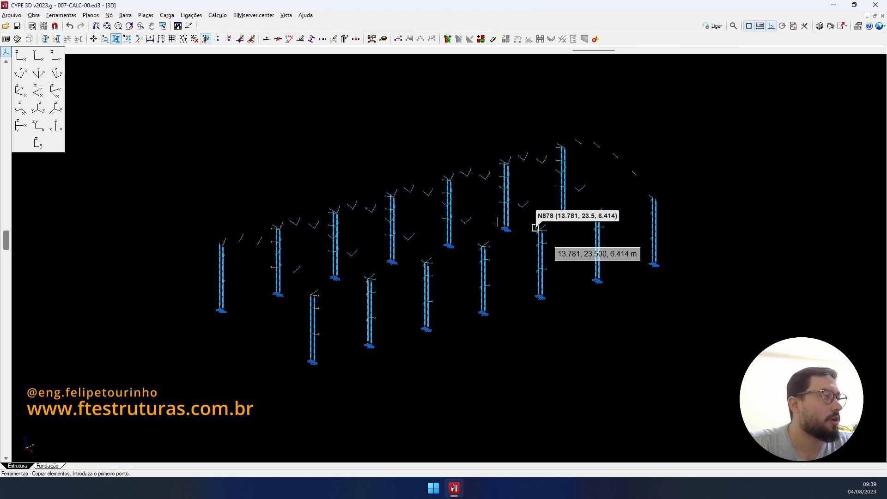
left_click(43, 40)
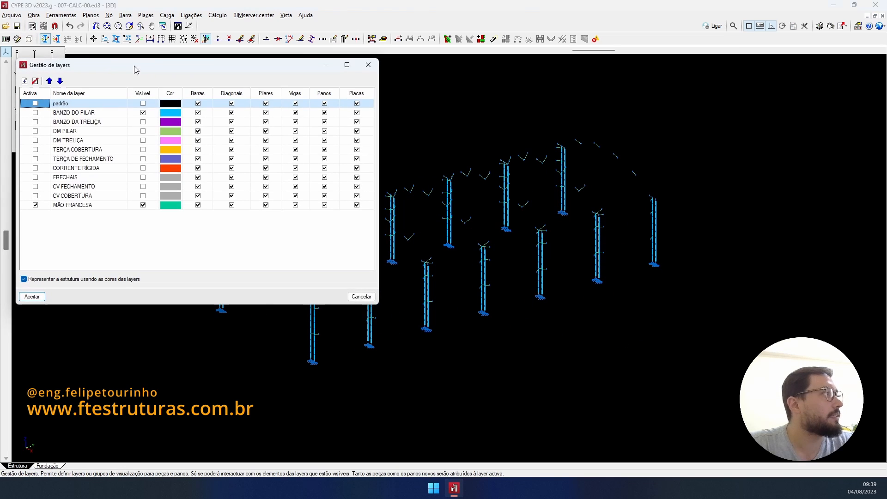
left_click(32, 297)
left_click(425, 258)
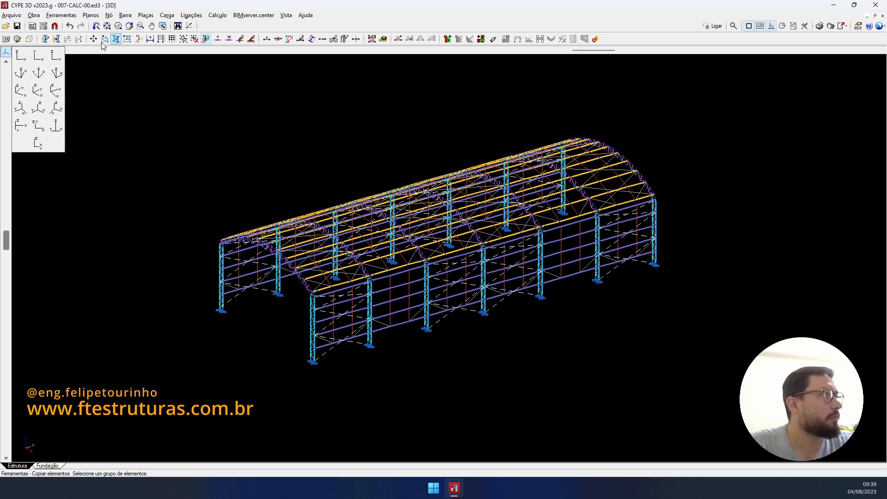
middle_click_drag(452, 301, 464, 305, "shift")
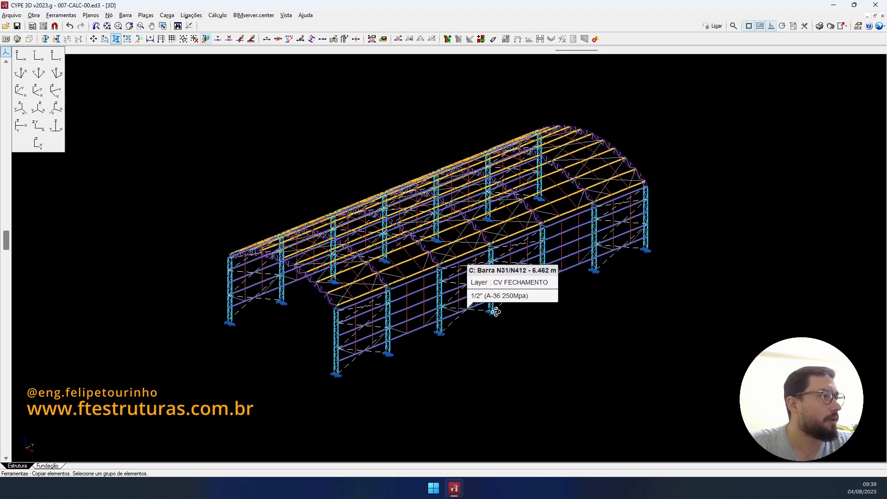
left_click(28, 40)
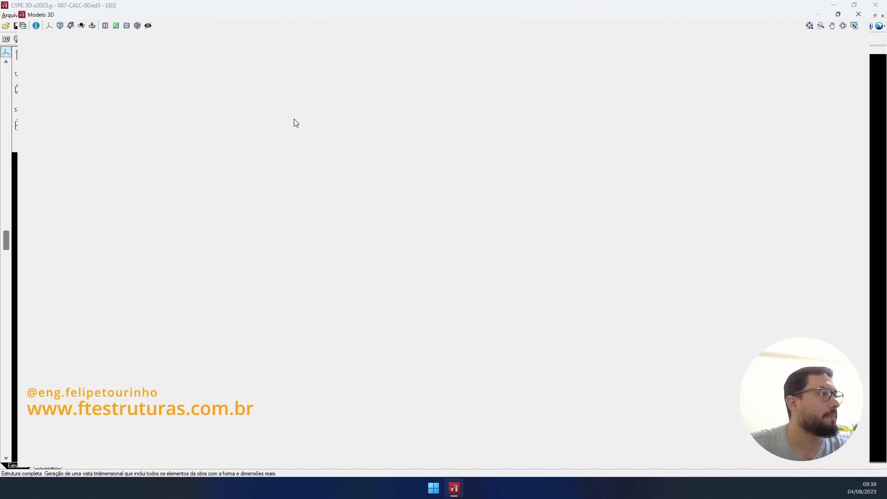
scroll(484, 253, "up", 10)
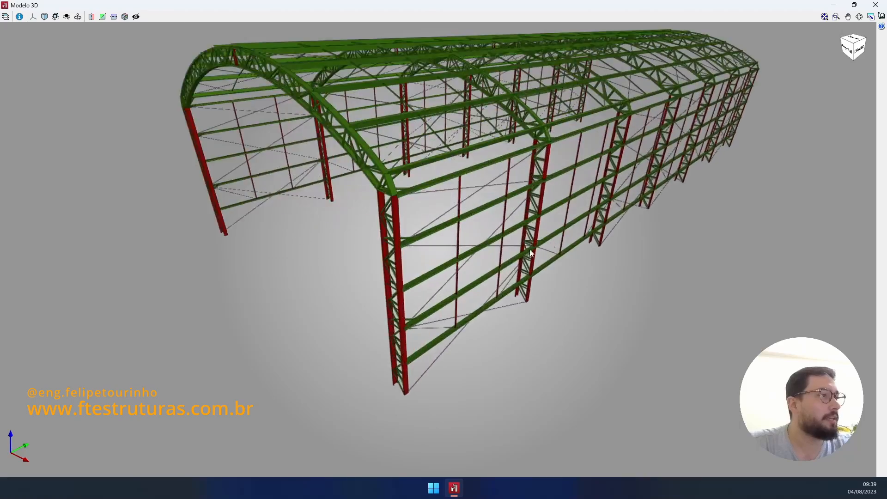
scroll(483, 252, "down", 3)
scroll(480, 256, "up", 6)
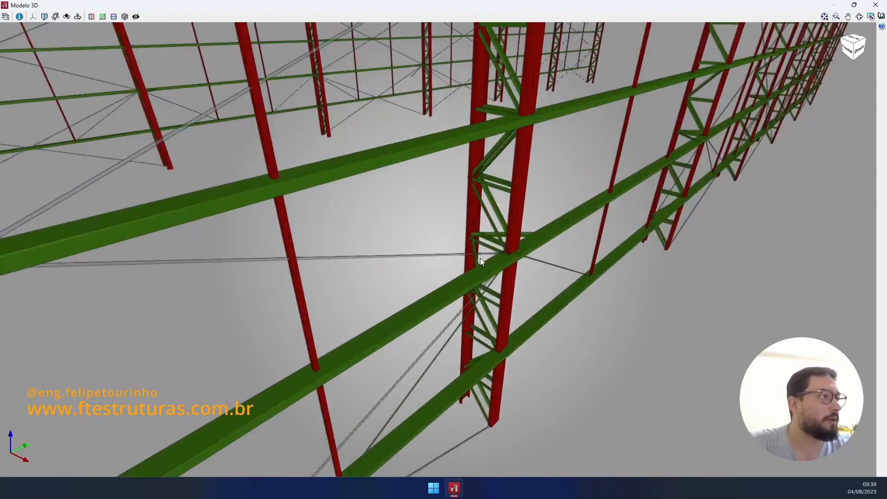
scroll(481, 258, "down", 4)
scroll(479, 258, "up", 2)
scroll(469, 258, "down", 4)
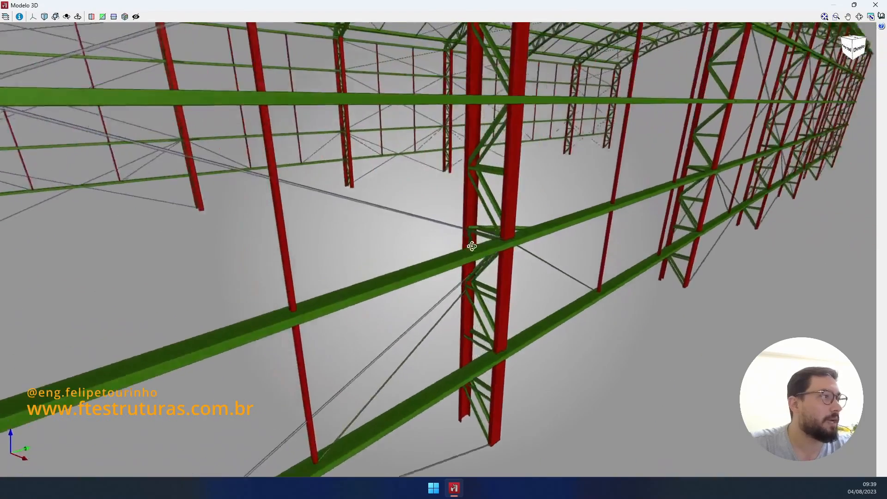
scroll(474, 252, "up", 4)
middle_click_drag(493, 237, 452, 313)
middle_click_drag(484, 201, 495, 273)
middle_click_drag(498, 160, 437, 151, "shift")
scroll(437, 151, "down", 8)
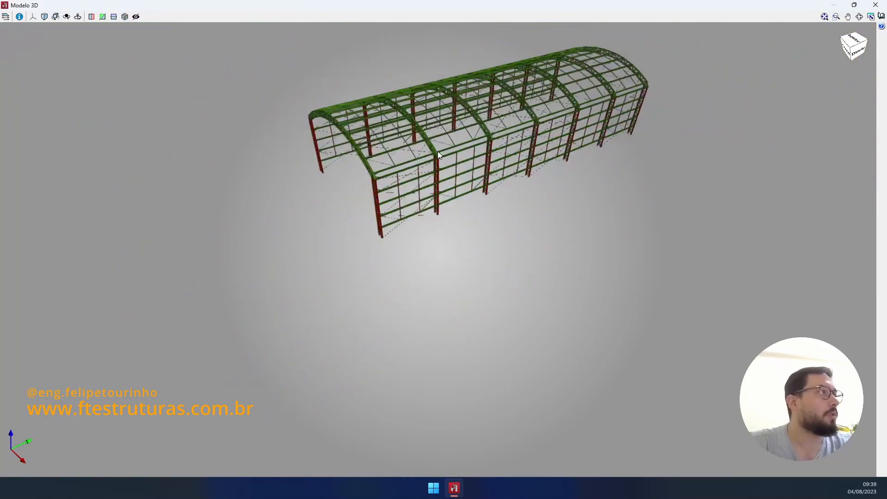
scroll(421, 117, "up", 4)
middle_click_drag(420, 118, 477, 128, "shift")
scroll(528, 119, "up", 5)
scroll(477, 128, "down", 7)
scroll(533, 106, "up", 2)
middle_click_drag(533, 107, 447, 97, "shift")
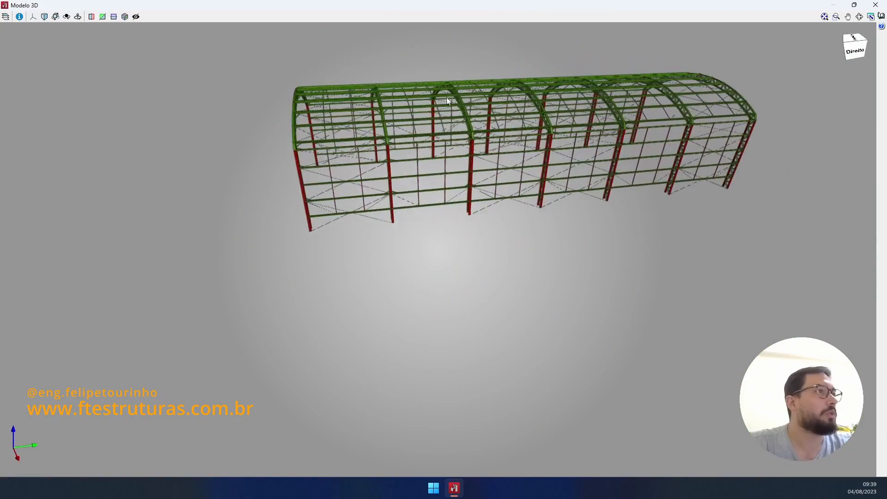
middle_click_drag(592, 101, 370, 155)
scroll(481, 145, "up", 2)
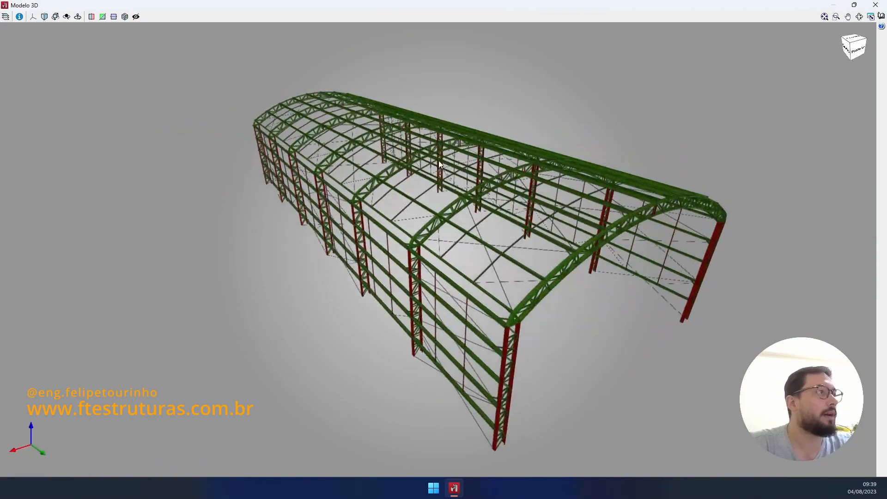
middle_click_drag(439, 160, 632, 148)
scroll(392, 132, "down", 2)
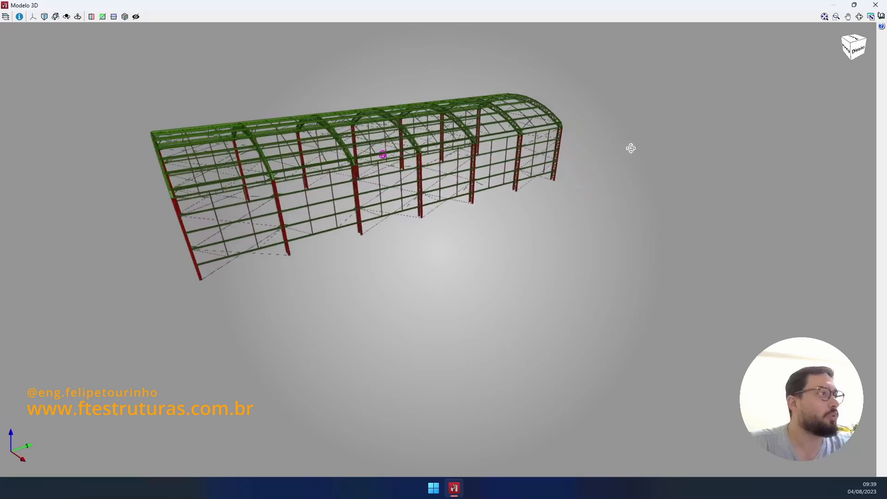
middle_click_drag(476, 146, 546, 208)
middle_click_drag(517, 207, 581, 209, "shift")
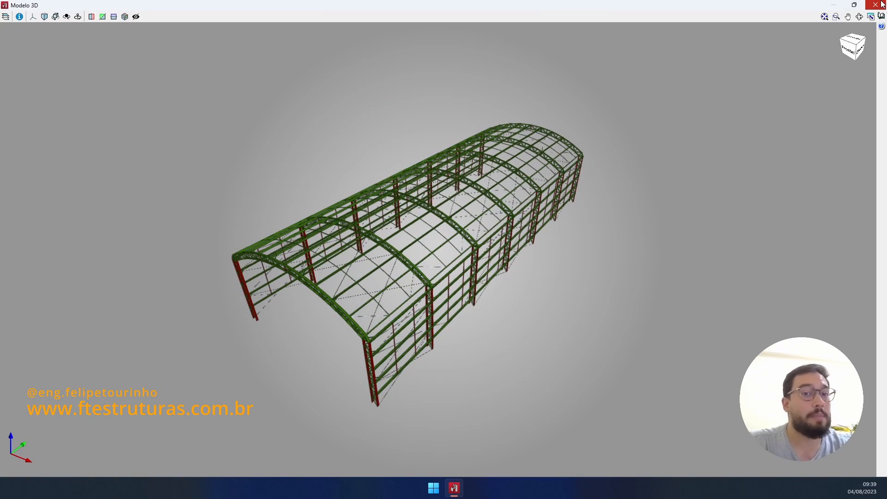
- Close the Modelo 3D viewer and zoom into the portal frame's front elevation
left_click(875, 5)
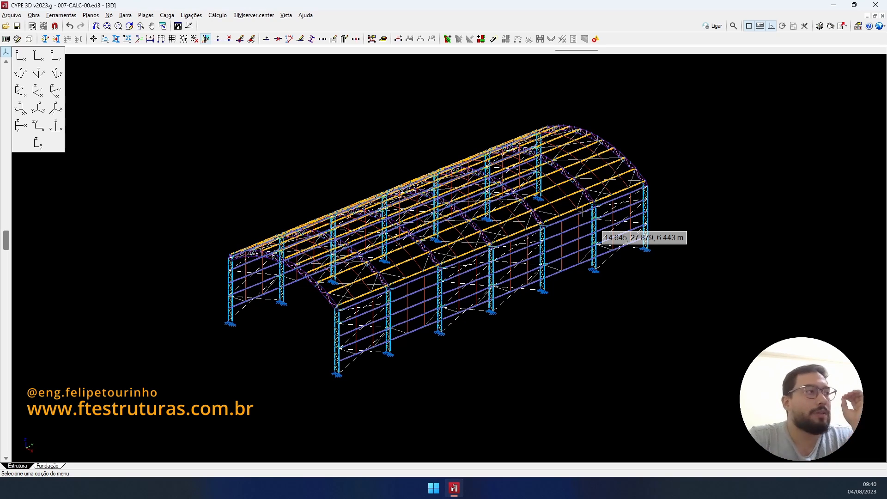
left_click(23, 57)
scroll(402, 253, "up", 5)
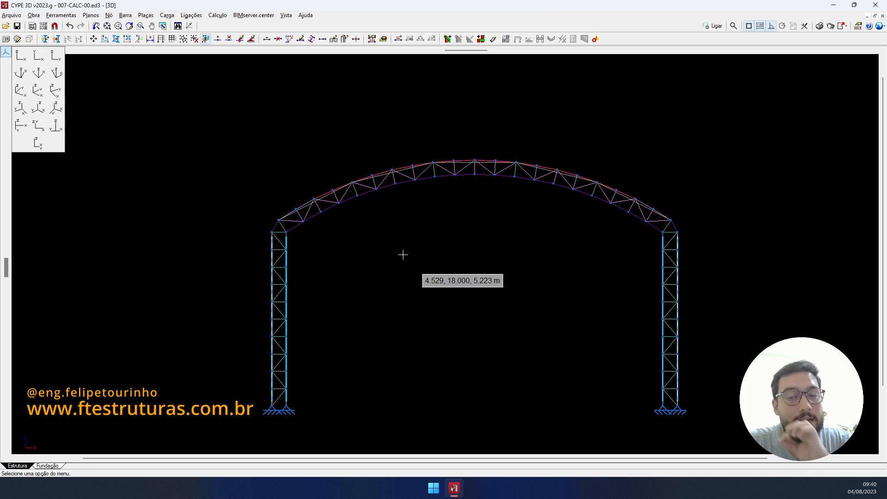
- Add layer TIRANTE in Gestão de layers, colour it yellow-green and tick Activa
left_click(45, 38)
left_click(25, 81)
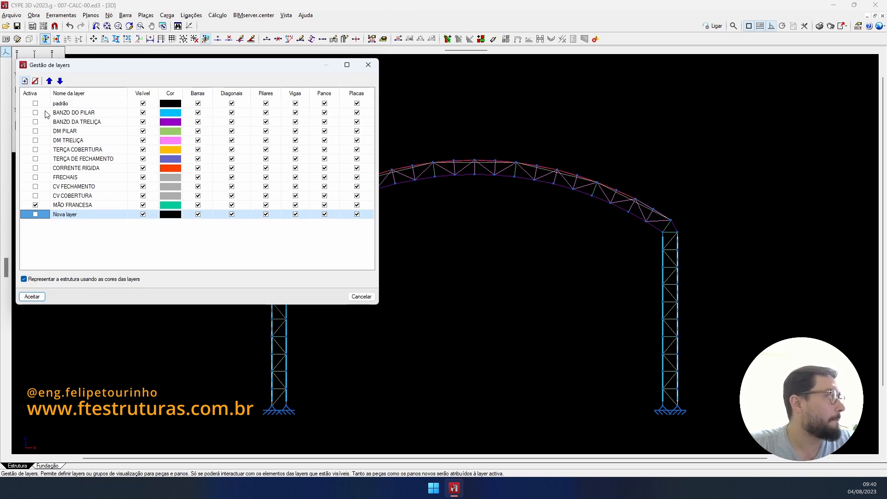
left_click(82, 214)
type("ti")
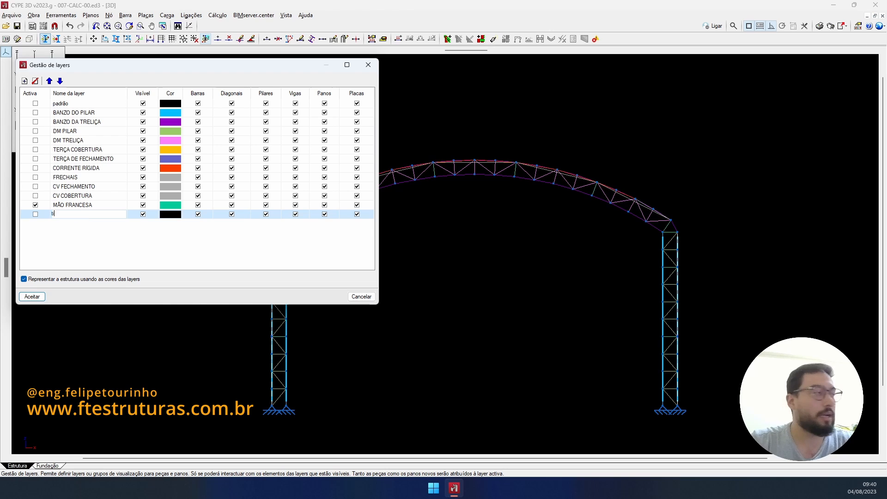
type("rantTIRANTE")
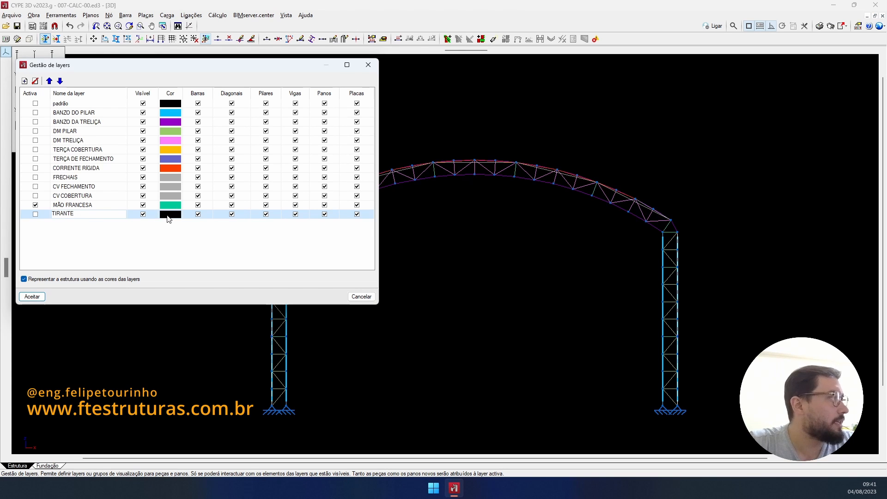
left_click(168, 216)
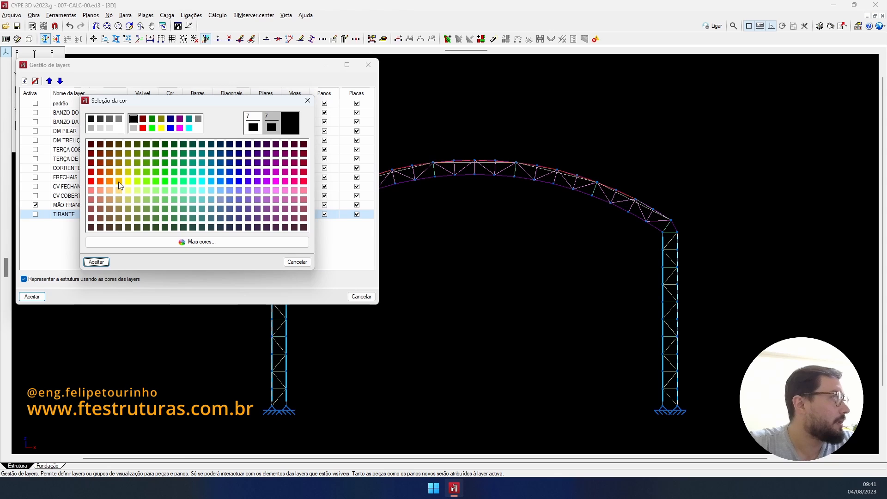
left_click(138, 181)
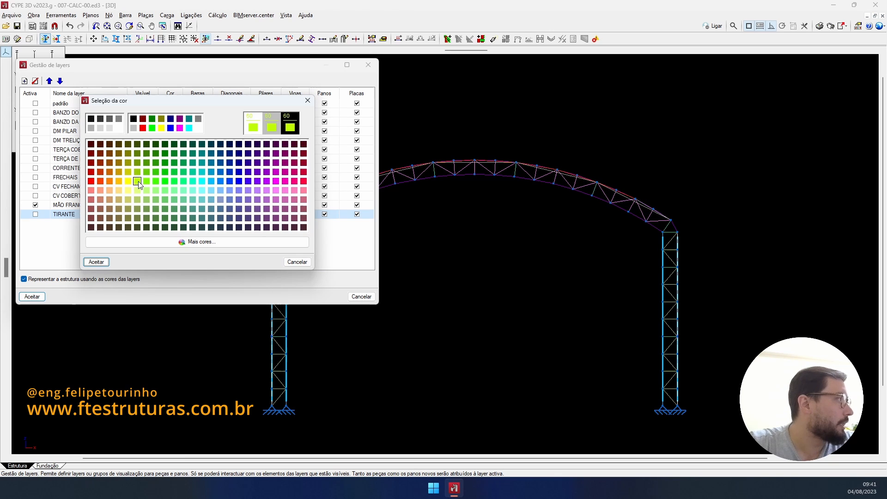
left_click(96, 262)
left_click(36, 215)
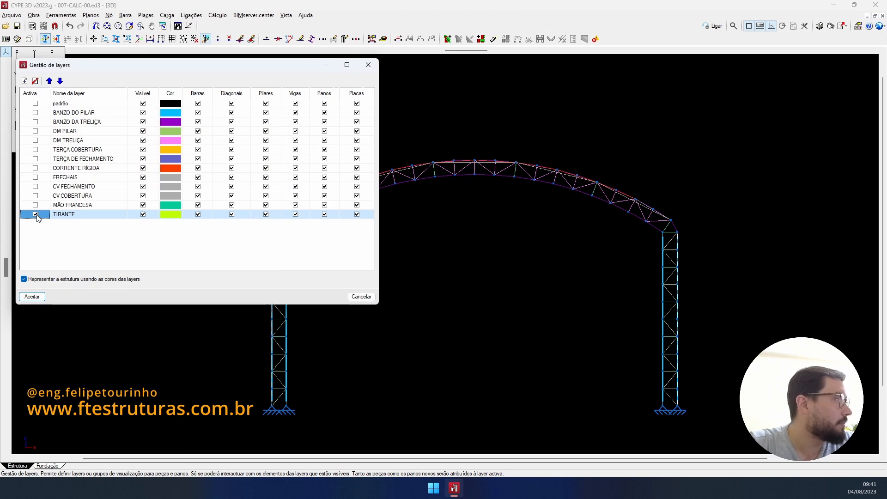
left_click(32, 296)
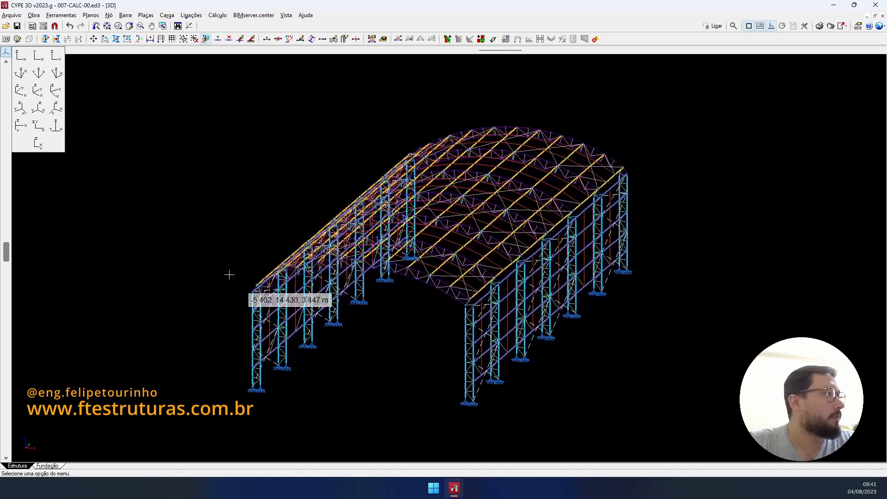
scroll(229, 274, "up", 3)
- Start Nova barra with a Barra redonda 1/2" profile for the tie rods
left_click(267, 39)
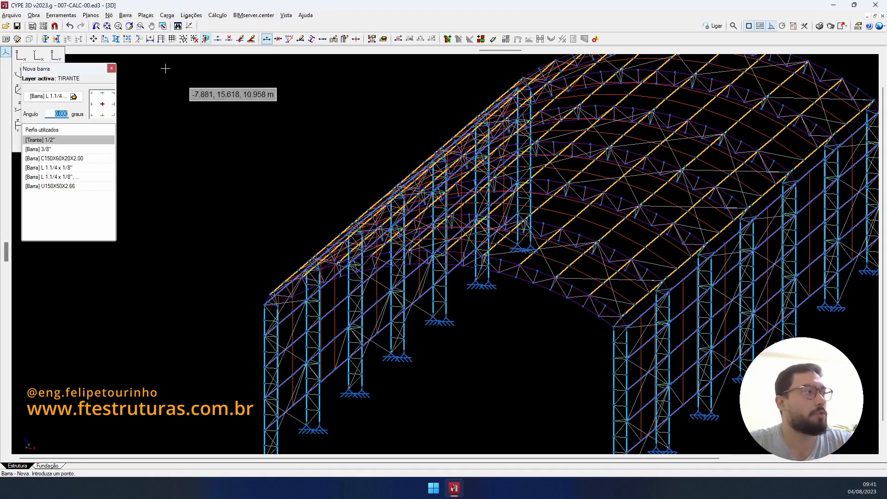
left_click(56, 99)
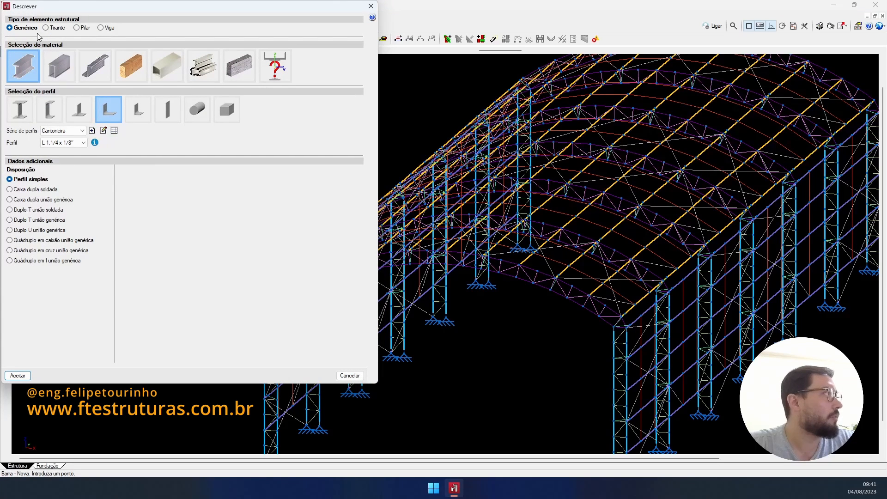
left_click(197, 109)
left_click(58, 147)
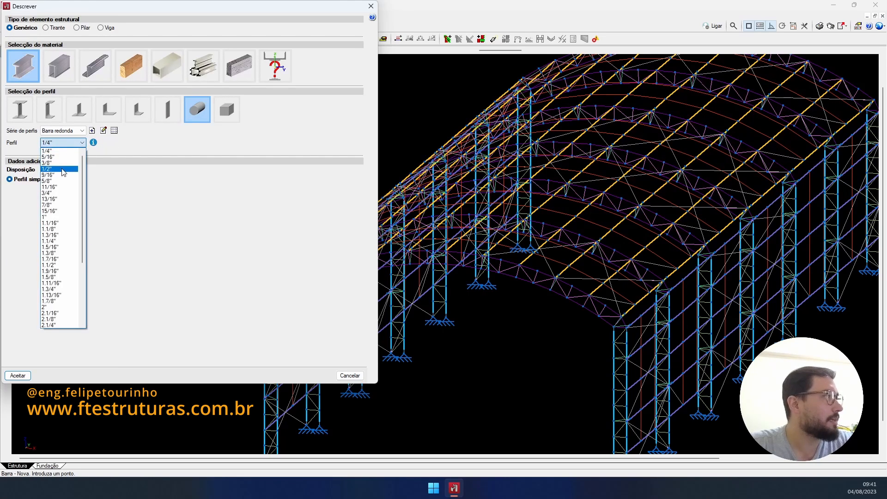
left_click(60, 171)
left_click(18, 376)
scroll(301, 274, "up", 3)
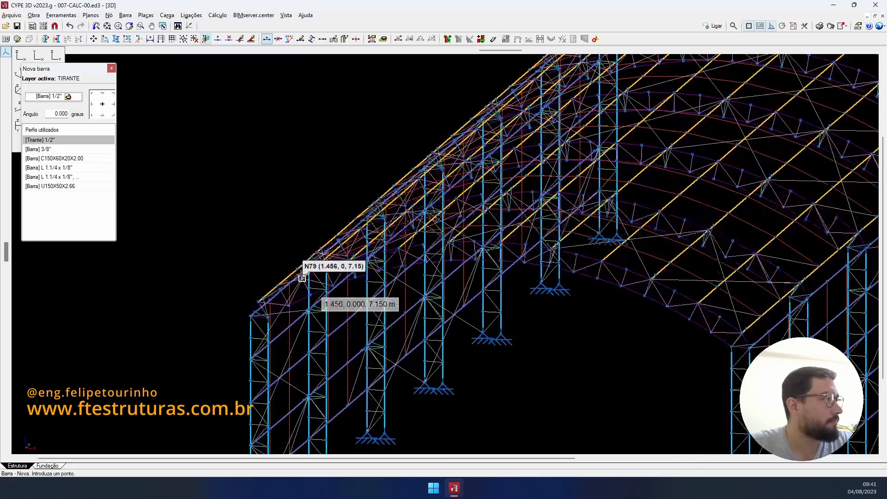
scroll(267, 296, "down", 5)
middle_click_drag(303, 314, 456, 340, "shift")
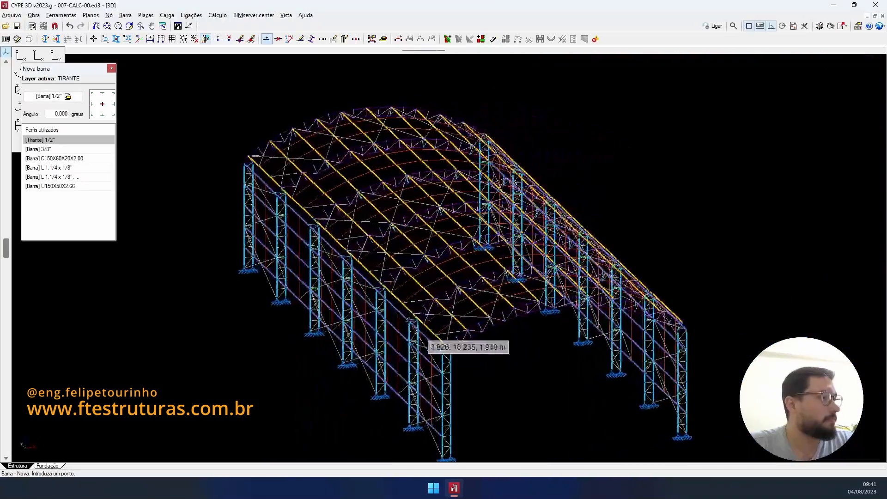
scroll(456, 342, "up", 6)
scroll(449, 368, "down", 5)
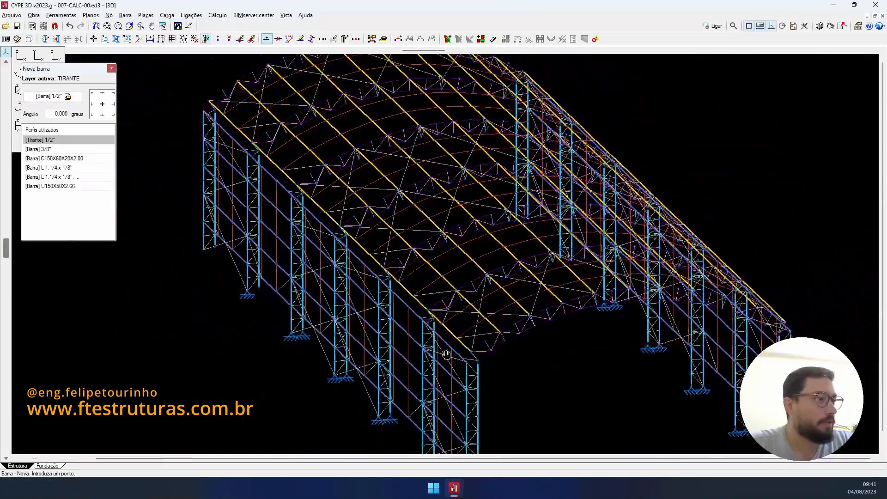
scroll(670, 314, "up", 8)
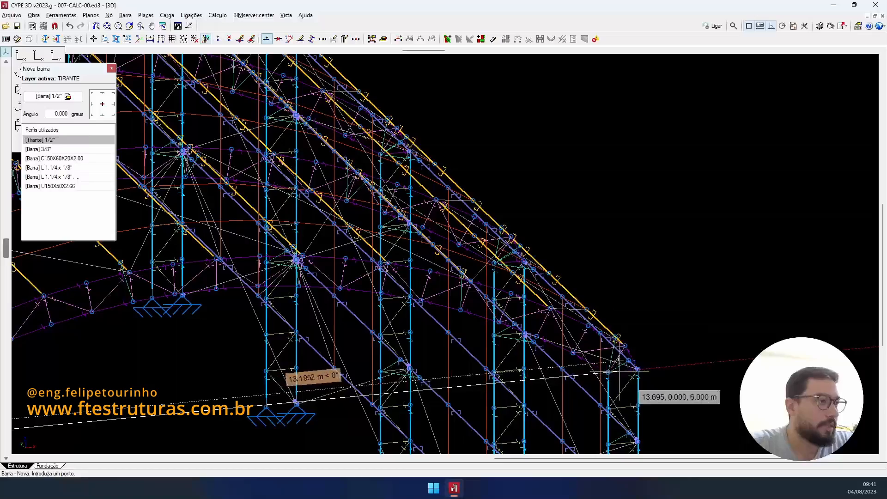
scroll(596, 378, "down", 2)
scroll(497, 353, "down", 3)
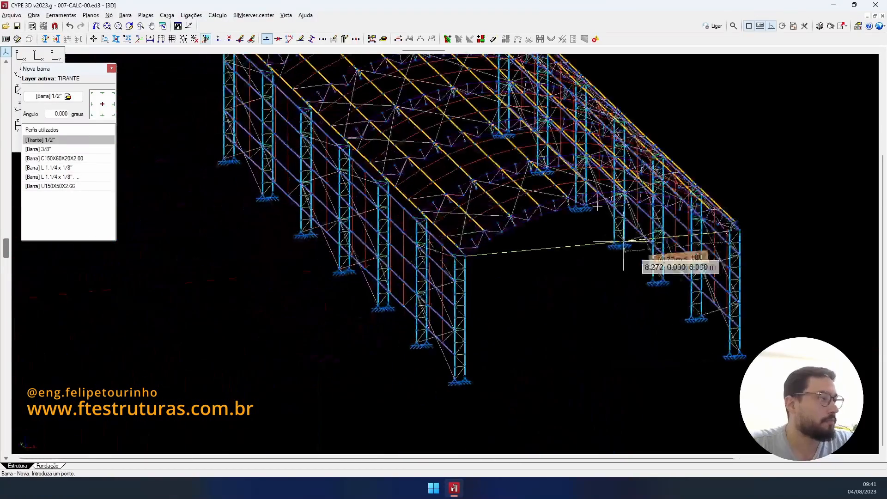
- Start Copiar elementos, select the tie rod and pick the corner column base as reference
left_click(117, 39)
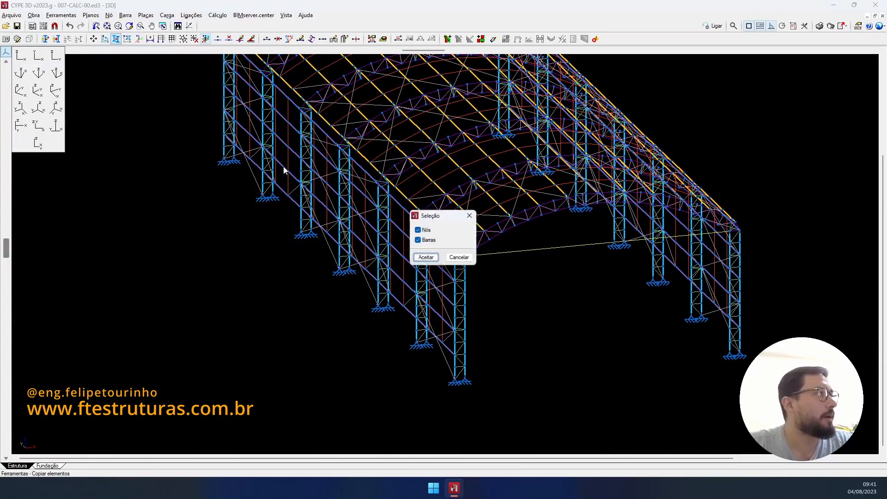
left_click(425, 258)
left_click(563, 249)
right_click(509, 285)
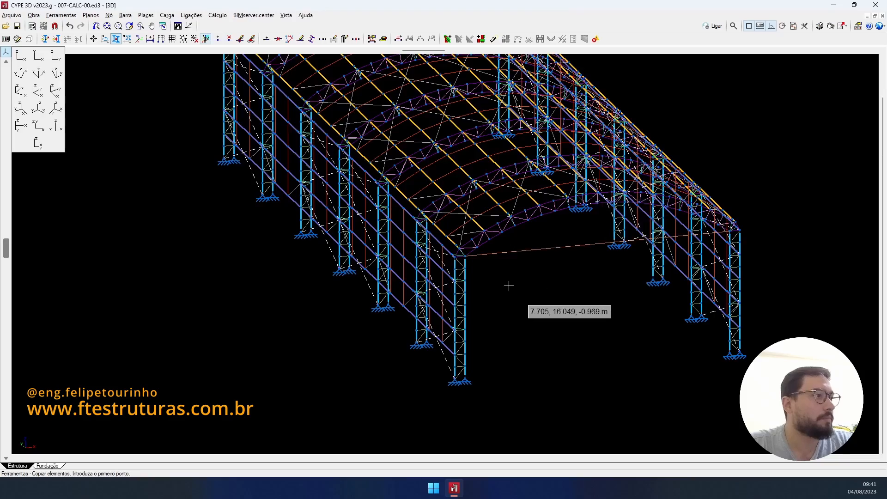
scroll(509, 285, "down", 2)
middle_click_drag(509, 286, 572, 320, "shift")
scroll(578, 343, "up", 4)
left_click(579, 379)
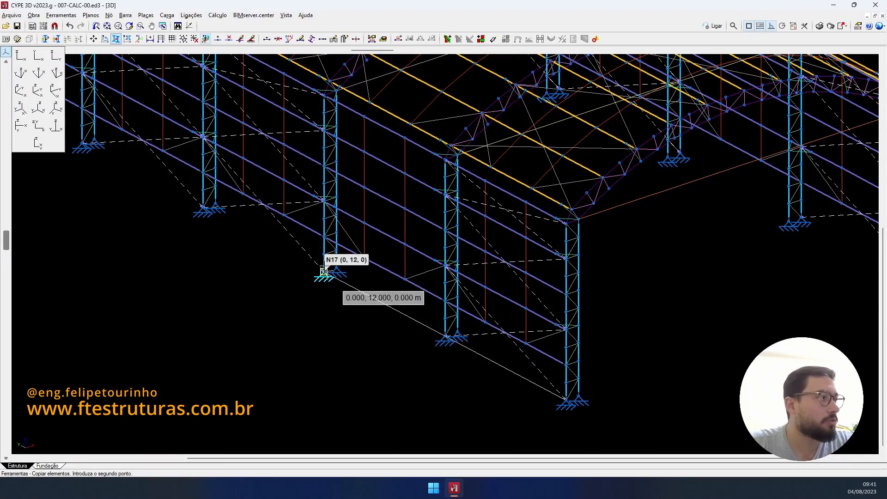
- Finish placing the tie-rod copies along the side wall and center the whole building
scroll(218, 212, "down", 1)
middle_click_drag(250, 224, 534, 336)
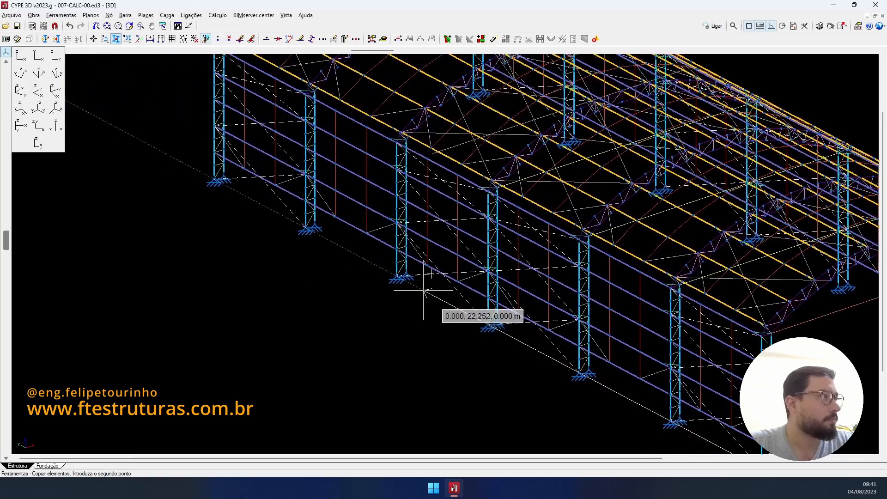
scroll(434, 254, "up", 1)
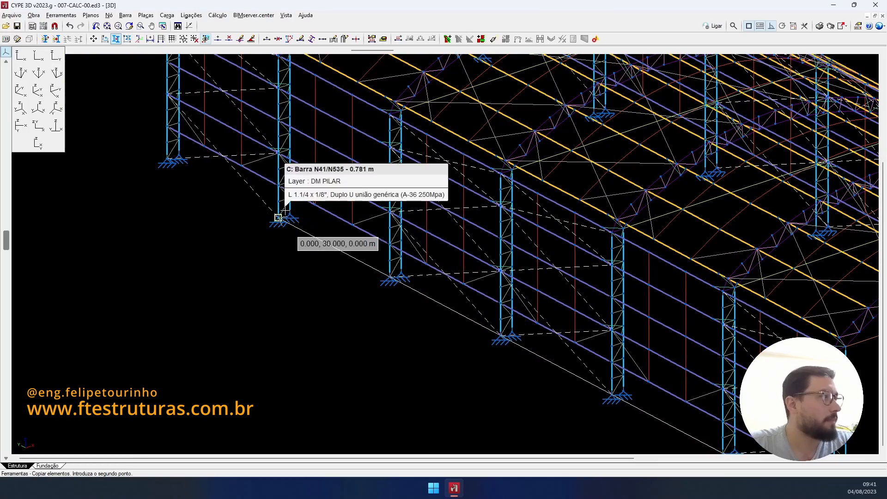
scroll(198, 175, "down", 3)
middle_click_drag(199, 175, 184, 271)
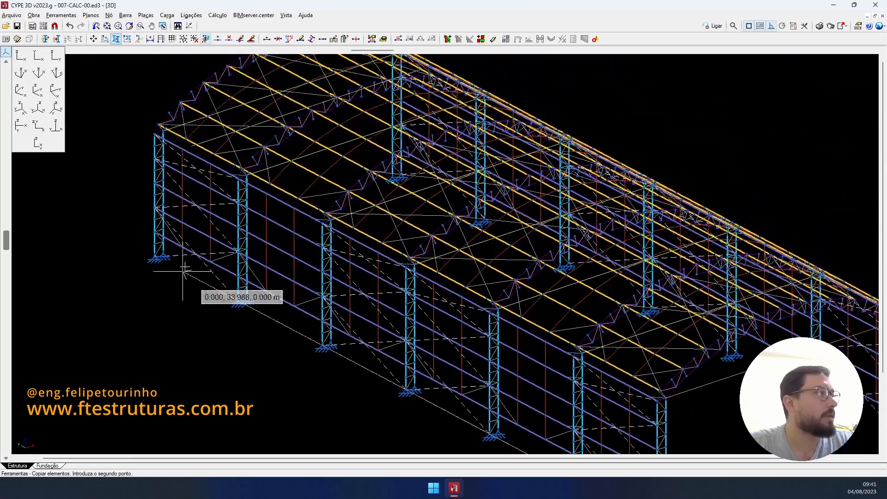
scroll(278, 246, "down", 5)
middle_click_drag(277, 247, 212, 210)
right_click(213, 209)
middle_click_drag(440, 364, 514, 367)
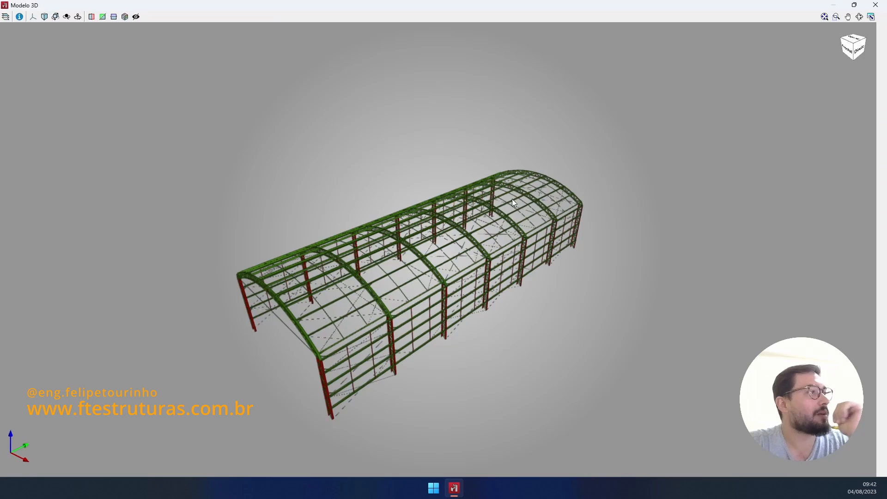
- Orbit the rendered warehouse model to view it from the front
middle_click_drag(513, 202, 387, 274)
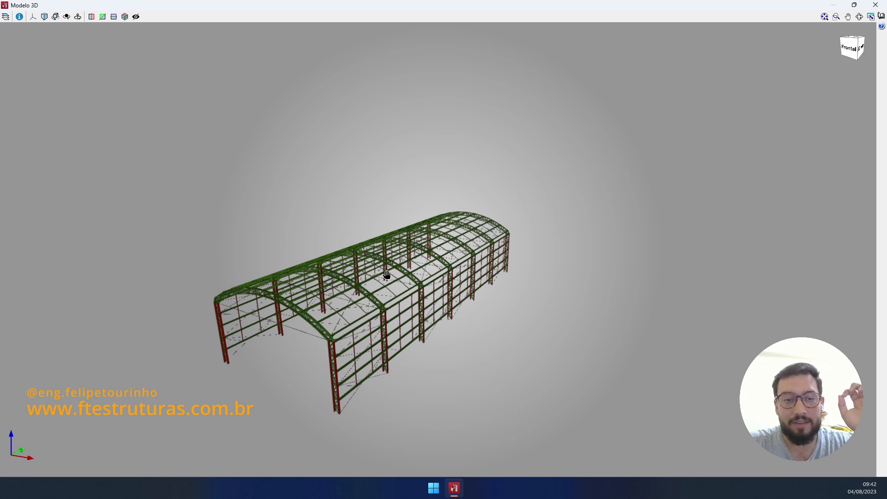